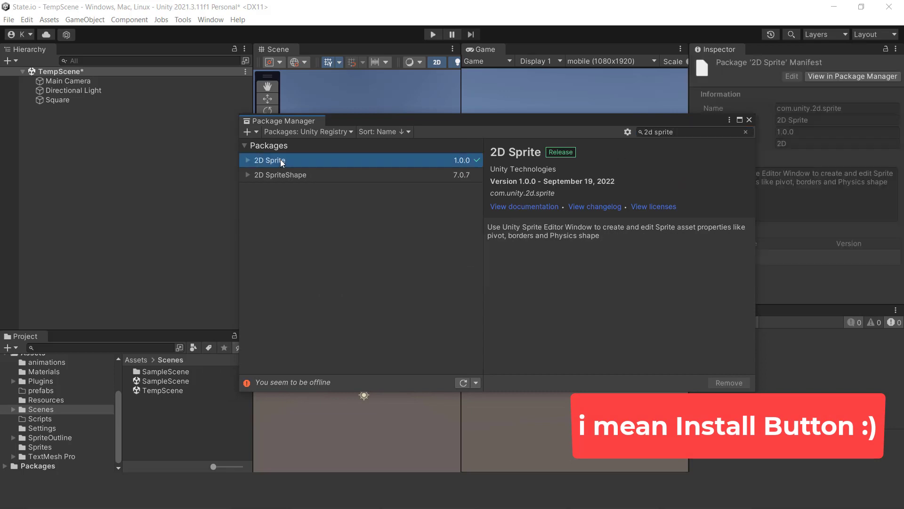
# - Show the packages installed in the project, check the 2D PSD Importer package, and close the Package Manager
pyautogui.click(745, 131)
pyautogui.click(288, 131)
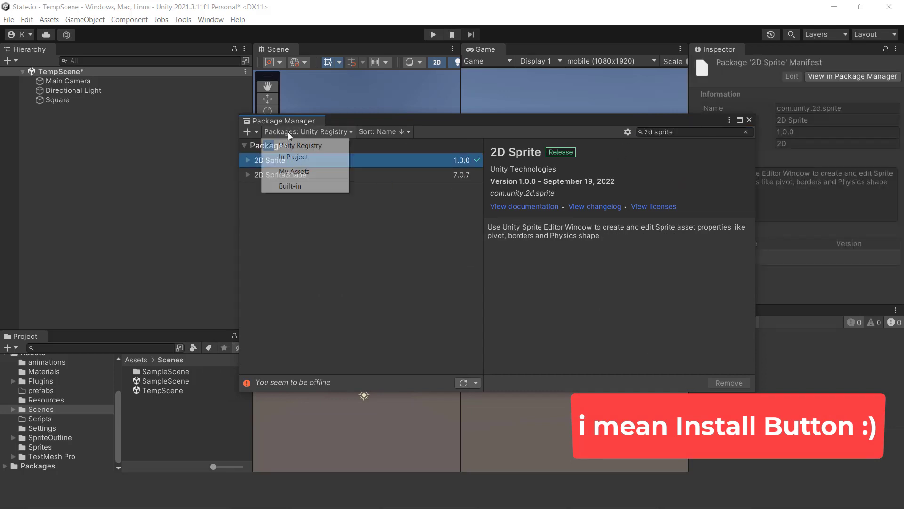
pyautogui.click(299, 157)
pyautogui.moveTo(414, 123); pyautogui.dragTo(408, 111)
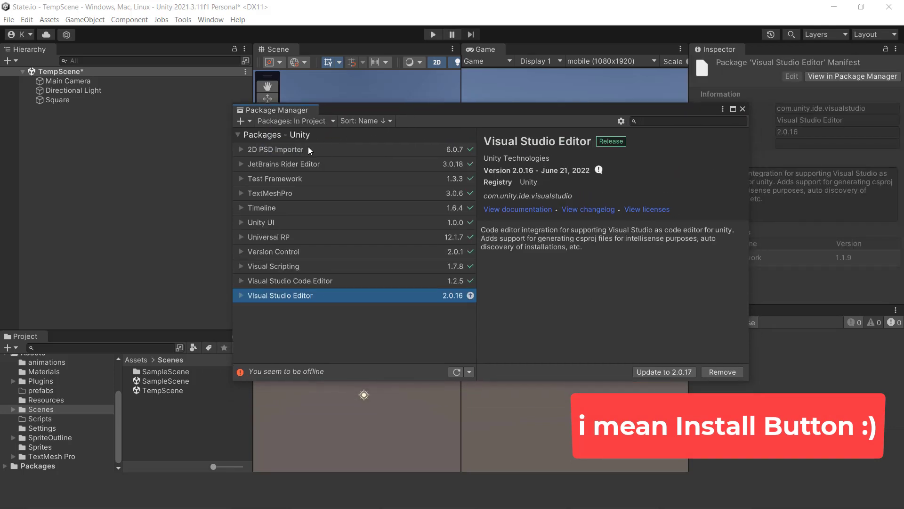
pyautogui.click(294, 150)
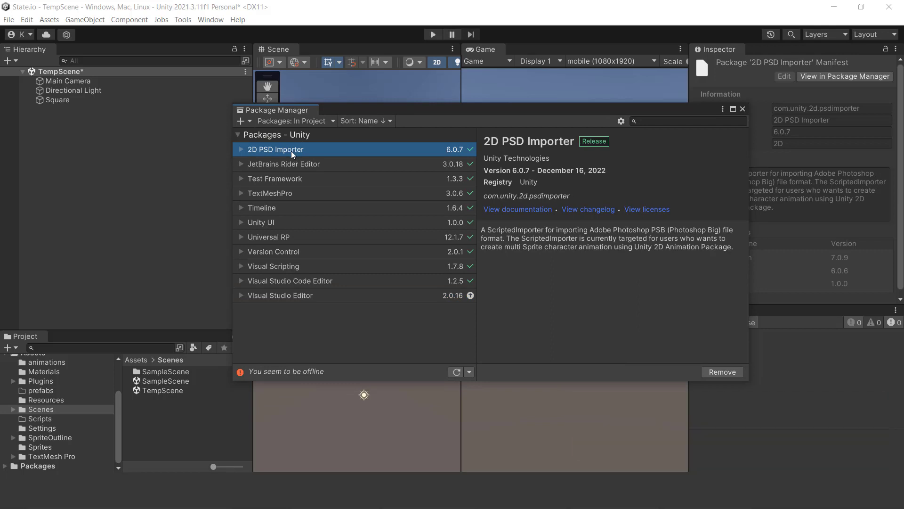
pyautogui.click(743, 109)
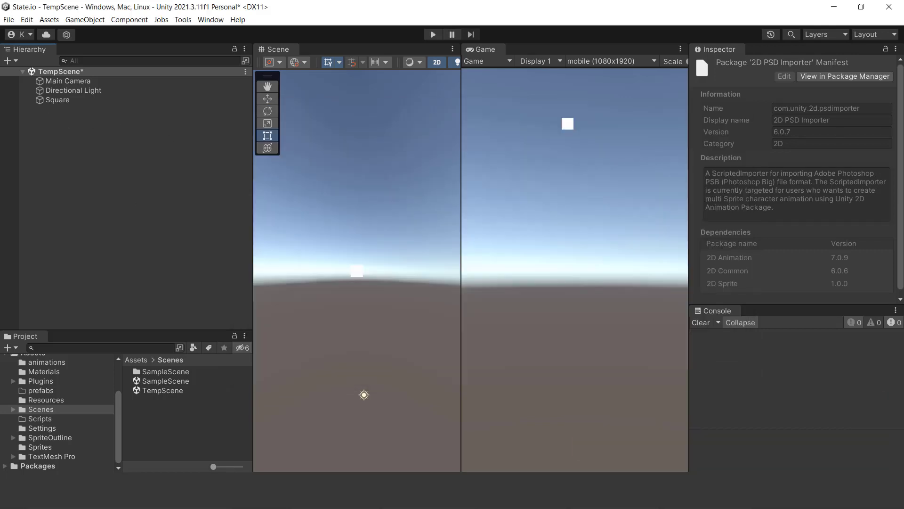
# - Set the Square object's X and Y scale to 5
pyautogui.click(57, 100)
pyautogui.click(797, 135)
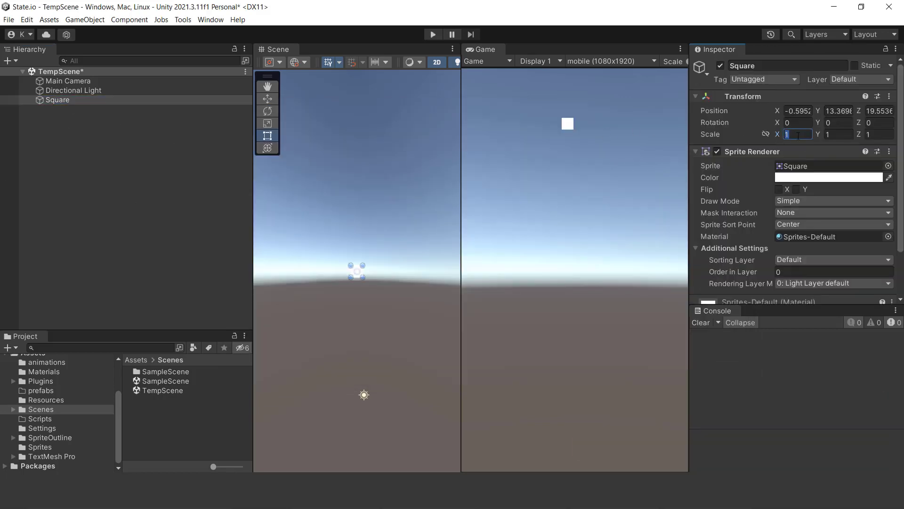
pyautogui.write('5')
pyautogui.click(835, 135)
pyautogui.write('5')
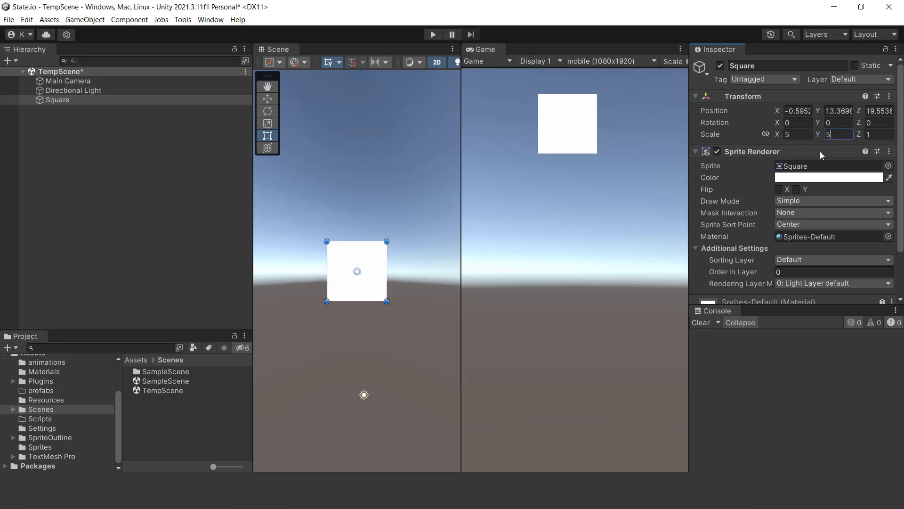
# - Select sprite sheet 1 in the Sprites folder, enlarge its preview, and set its Sprite Mode to Multiple
pyautogui.click(41, 447)
pyautogui.click(141, 372)
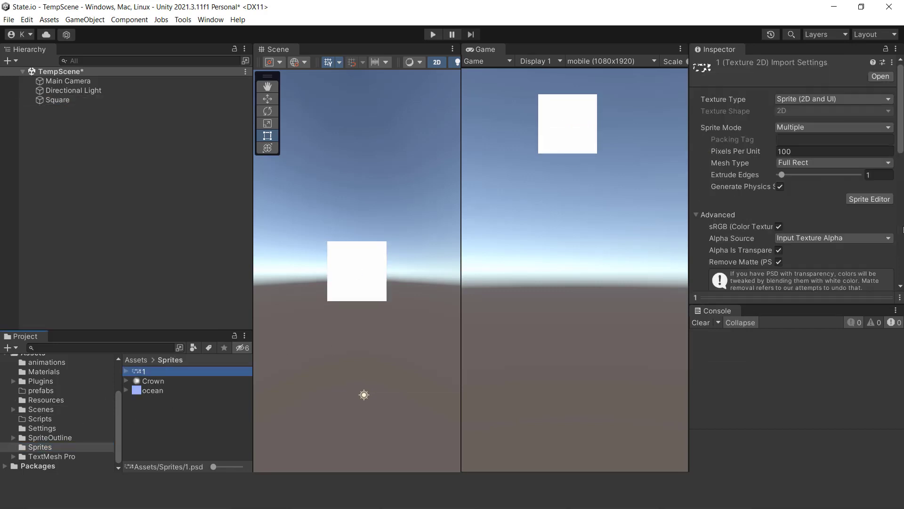
pyautogui.moveTo(756, 305); pyautogui.dragTo(753, 149)
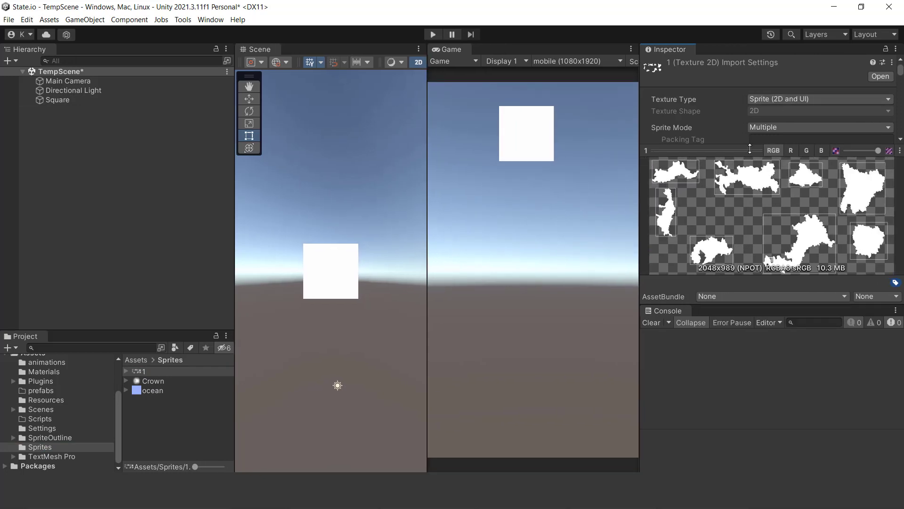
pyautogui.moveTo(751, 151); pyautogui.dragTo(782, 181)
pyautogui.click(771, 128)
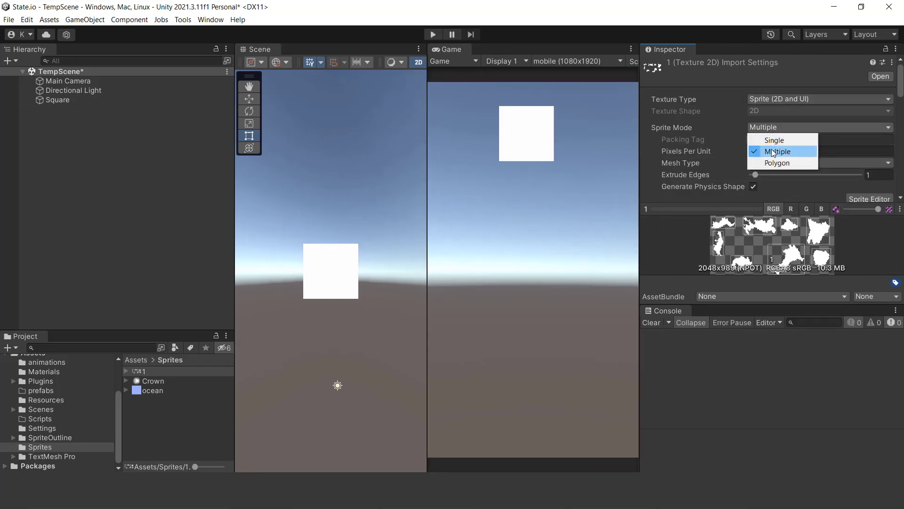
pyautogui.click(782, 151)
# - Examine the slices and slicing options of sprite sheet 1 in the Sprite Editor, and close it without changes
pyautogui.scroll(-3, 855, 169)
pyautogui.click(863, 136)
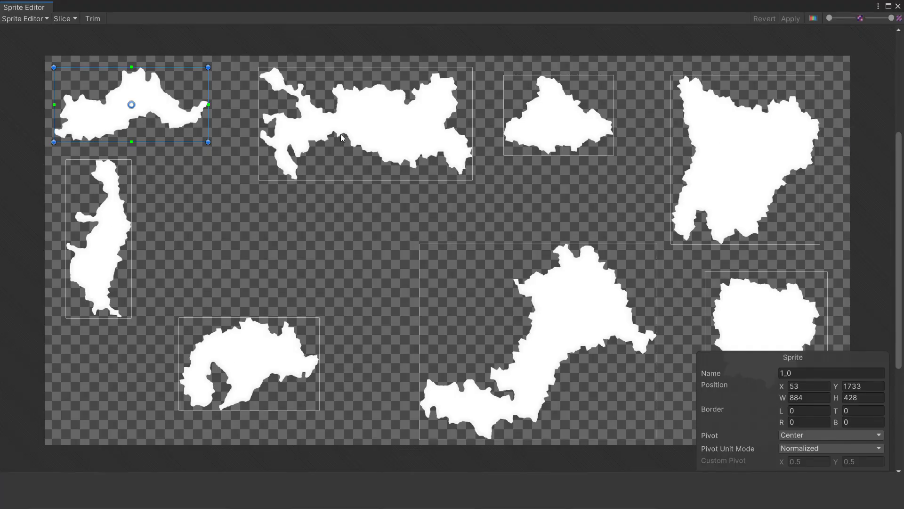
pyautogui.click(64, 19)
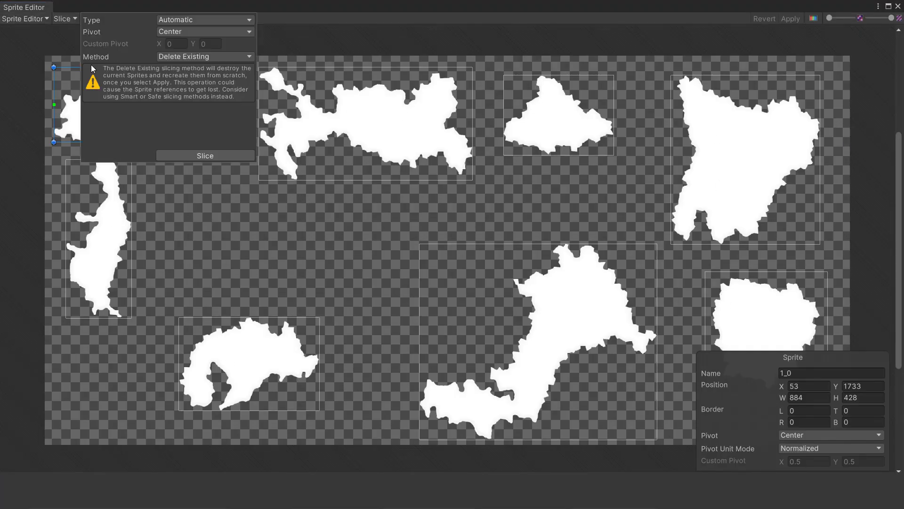
pyautogui.click(347, 243)
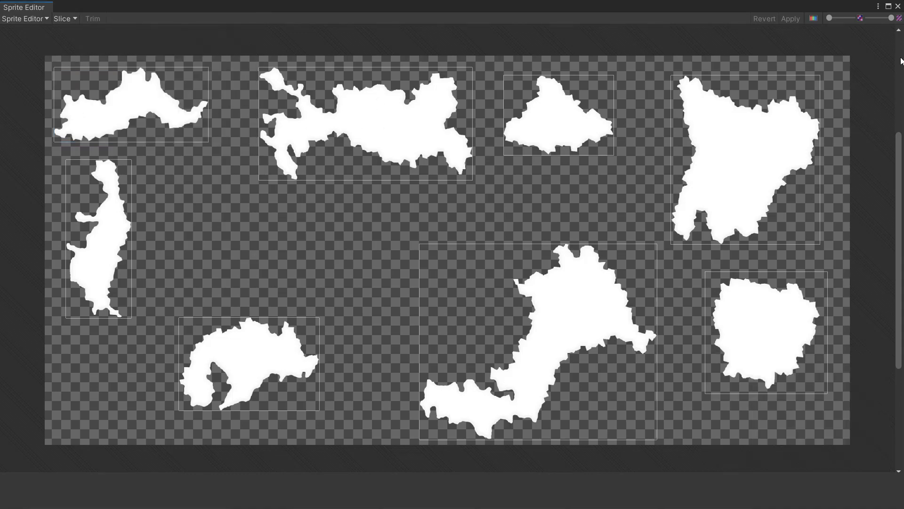
pyautogui.click(898, 6)
# - Expand sprite sheet 1 and assign its sub-sprite 1_7 to the Square object's Sprite Renderer
pyautogui.click(58, 100)
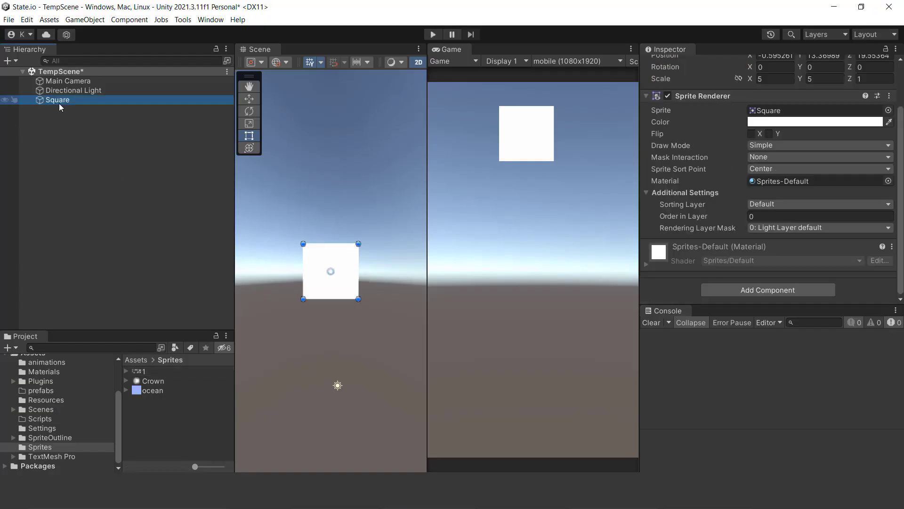
pyautogui.click(888, 110)
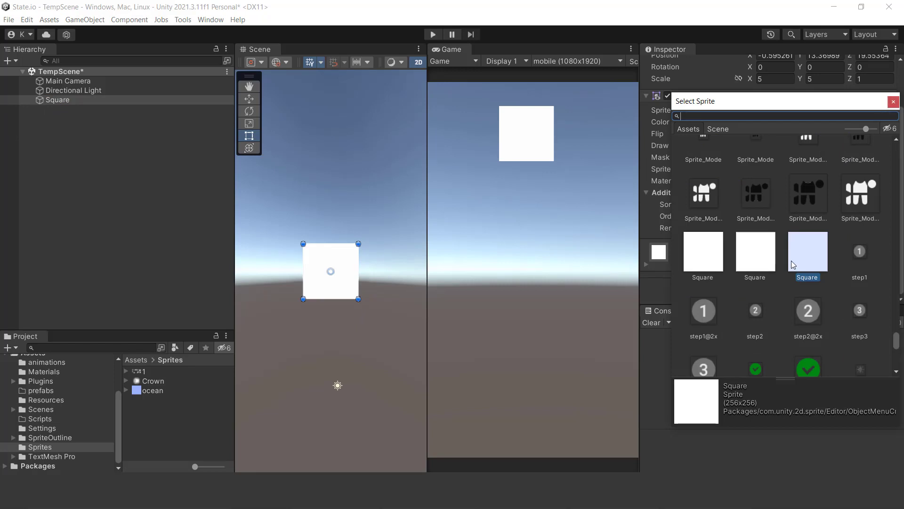
pyautogui.click(892, 104)
pyautogui.click(126, 371)
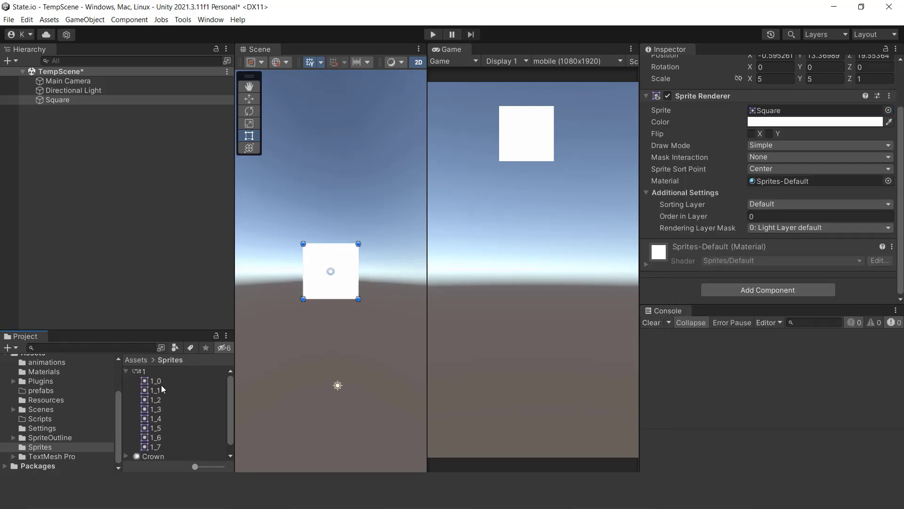
pyautogui.moveTo(189, 467); pyautogui.dragTo(272, 442)
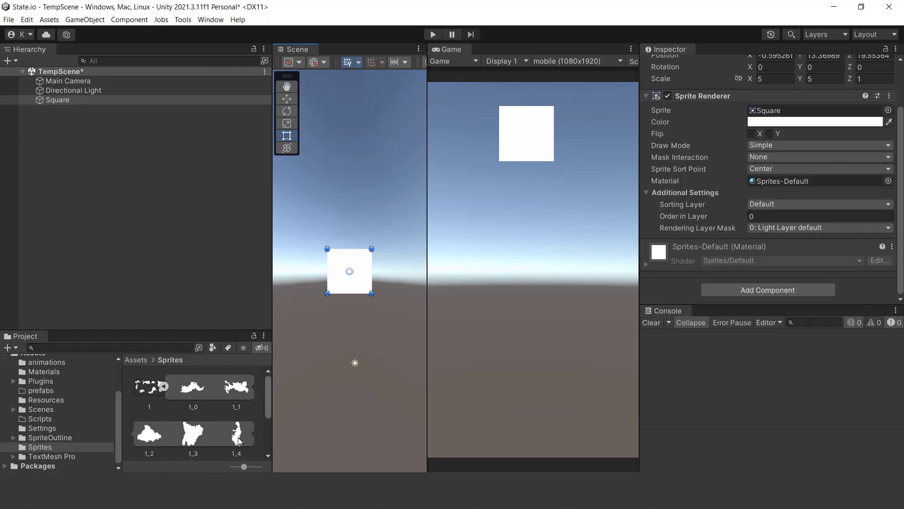
pyautogui.scroll(-3, 183, 440)
pyautogui.moveTo(235, 416); pyautogui.dragTo(800, 111)
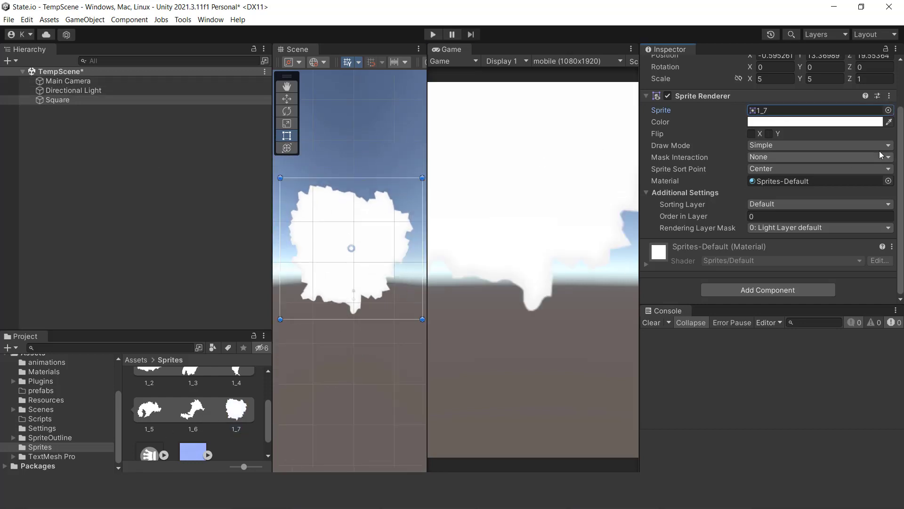
# - Set the Square object's X and Y scale to 1
pyautogui.scroll(2, 880, 151)
pyautogui.click(772, 134)
pyautogui.write('1')
pyautogui.click(812, 134)
pyautogui.write('1')
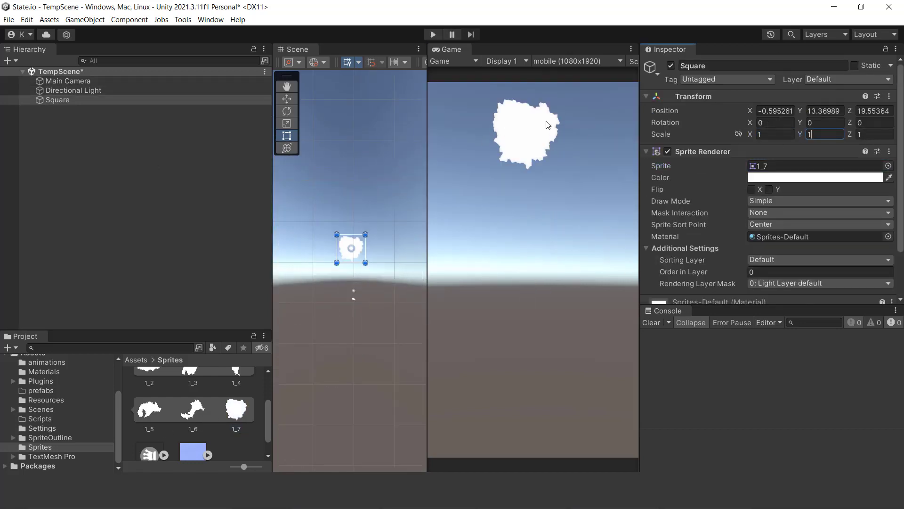
# - Tint the Square object's sprite light blue using a saved colour swatch
pyautogui.scroll(-3, 779, 204)
pyautogui.click(772, 126)
pyautogui.click(778, 394)
pyautogui.click(711, 360)
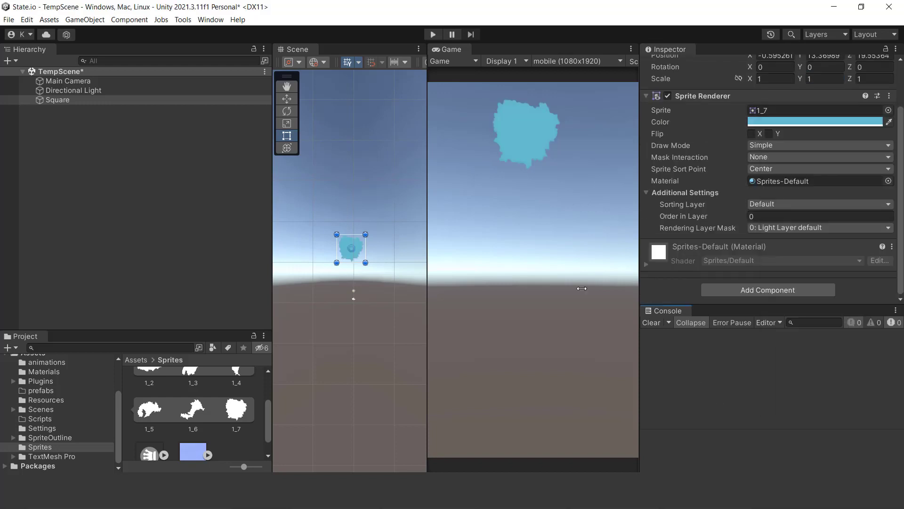
# - Rename the Square object as Player(Territory)
pyautogui.click(51, 100)
pyautogui.write('Player')
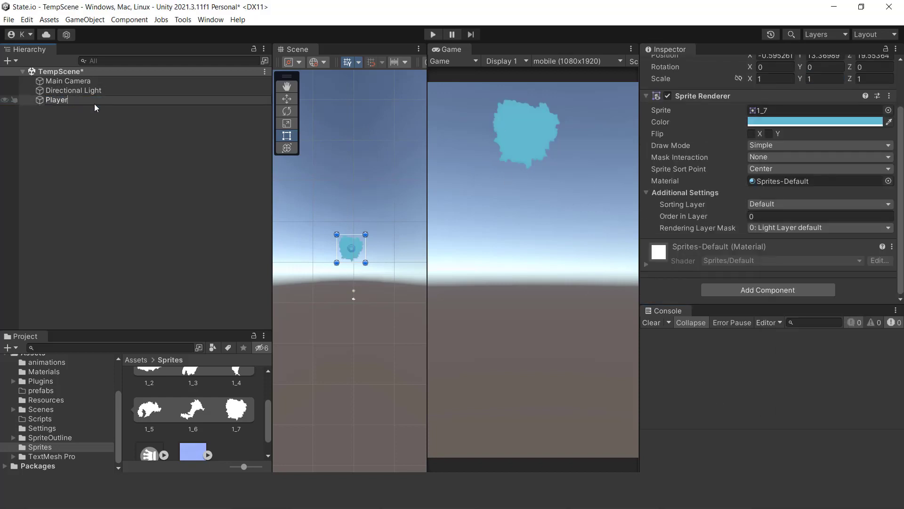
pyautogui.write('(Territory')
pyautogui.click(102, 163)
# - Add a 2D square sprite as a child of Player(Territory) and name it player
pyautogui.click(45, 101)
pyautogui.rightClick(75, 101)
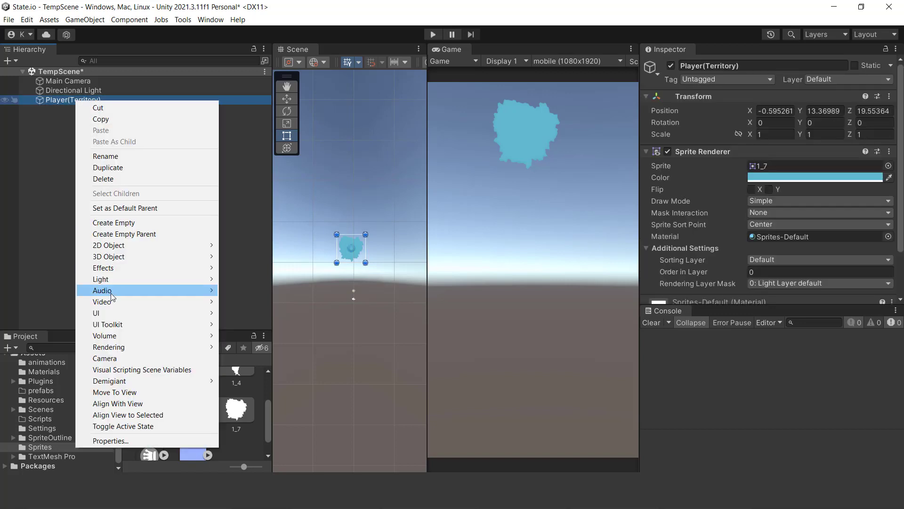
pyautogui.moveTo(120, 245)
pyautogui.moveTo(252, 247)
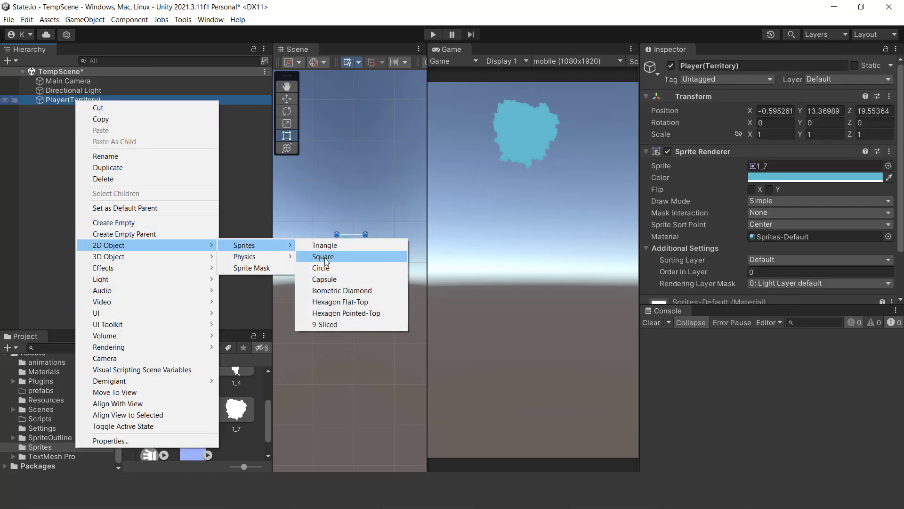
pyautogui.click(327, 261)
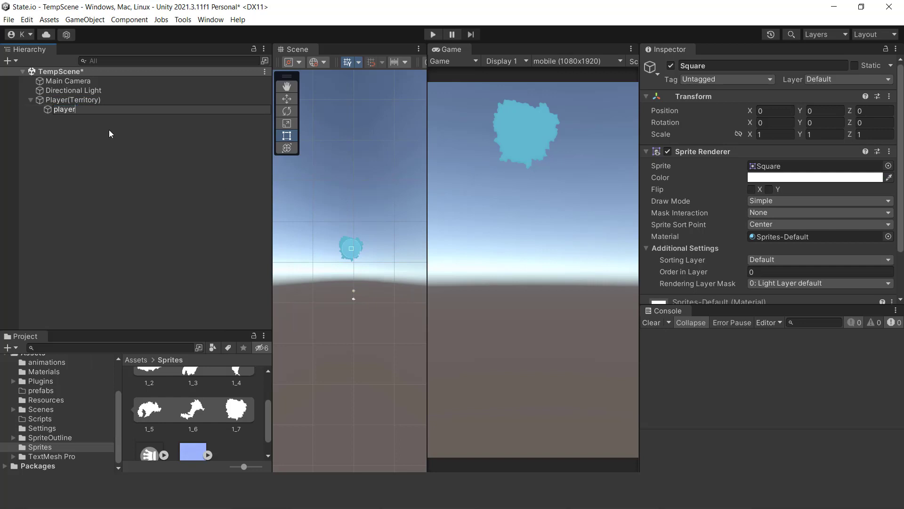
pyautogui.press('Return')
# - Tint the player square a dusty red, hex 9F7373
pyautogui.scroll(5, 355, 307)
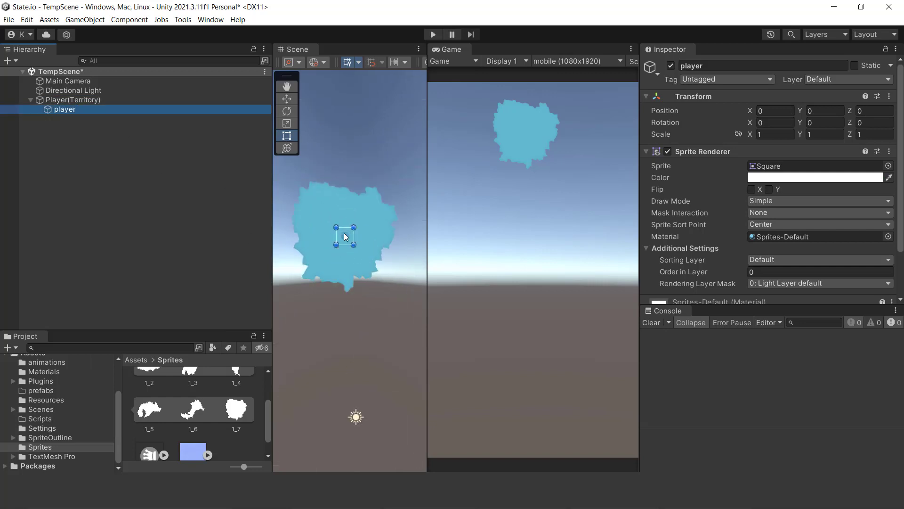
pyautogui.click(821, 178)
pyautogui.click(818, 264)
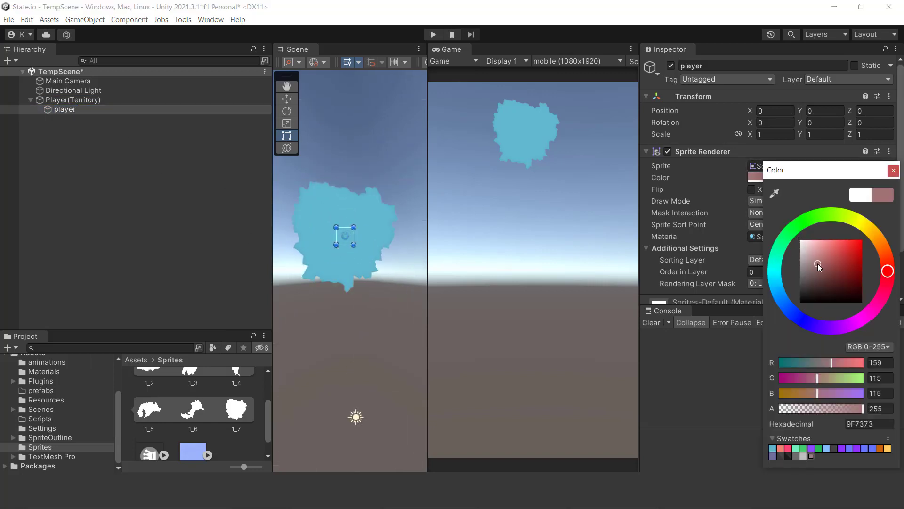
pyautogui.click(741, 329)
# - Set the player sprite's Order in Layer to 1 and check the Order in Layer of its Player(Territory) parent
pyautogui.scroll(-3, 773, 219)
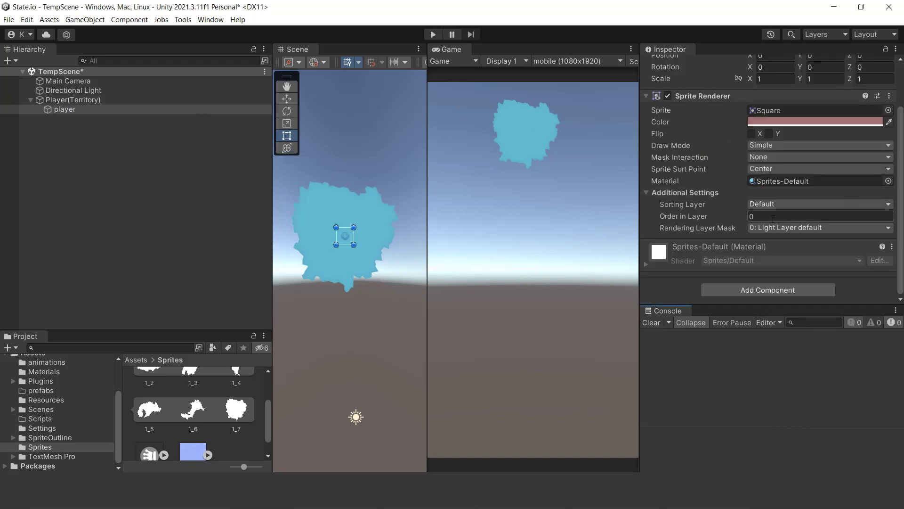
pyautogui.click(73, 100)
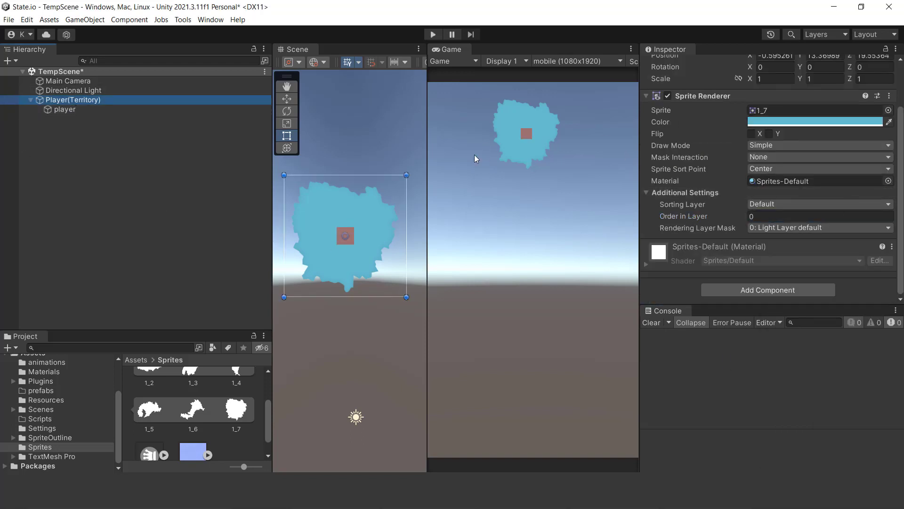
pyautogui.click(791, 216)
pyautogui.click(70, 109)
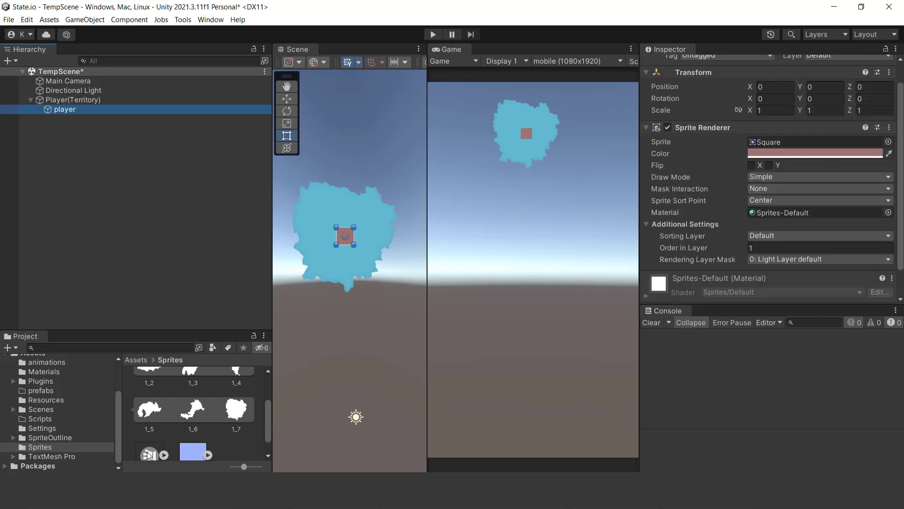
# - Assign the Crown sprite to the player object and set its Z rotation to -90
pyautogui.moveTo(149, 455); pyautogui.dragTo(44, 123)
pyautogui.scroll(2, 776, 146)
pyautogui.hotkey('ctrl', 'z')
pyautogui.moveTo(799, 122); pyautogui.dragTo(4, 217)
pyautogui.hotkey('ctrl', 'z')
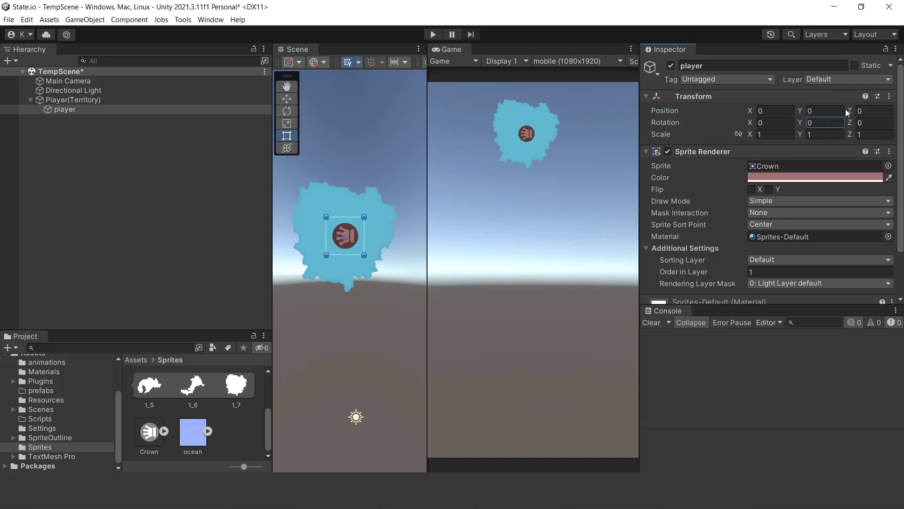
pyautogui.write('-90')
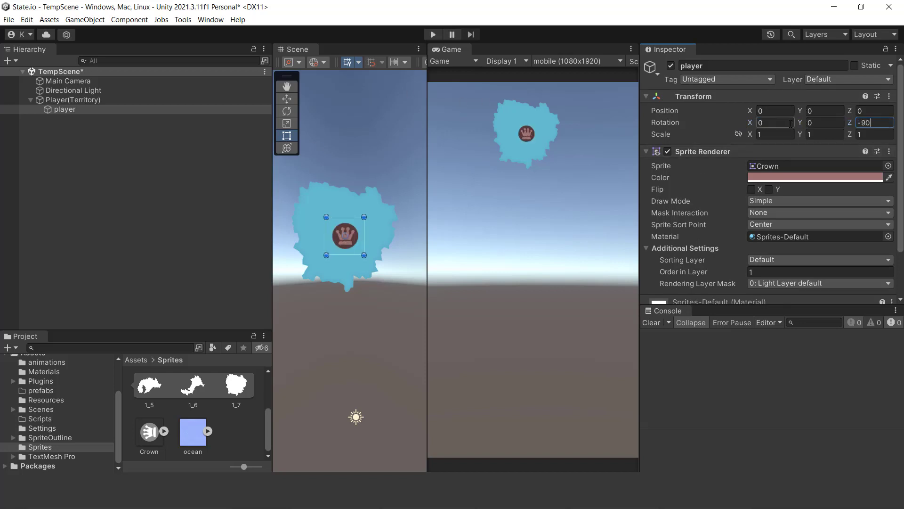
# - Tint the player's Crown sprite green using a saved colour swatch
pyautogui.click(814, 177)
pyautogui.click(791, 447)
pyautogui.click(796, 448)
pyautogui.click(687, 380)
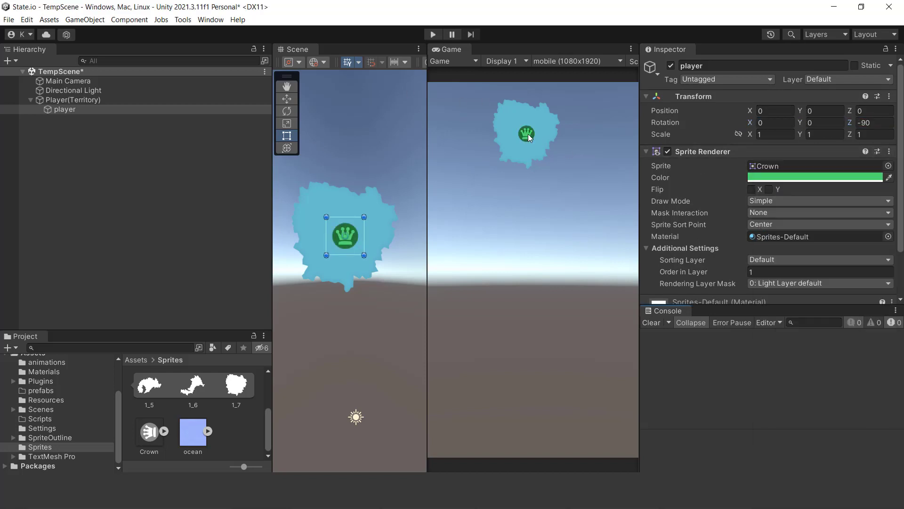
# - Add a 3D TextMeshPro text as a child of player and set its Z rotation to 90
pyautogui.rightClick(59, 111)
pyautogui.moveTo(141, 259)
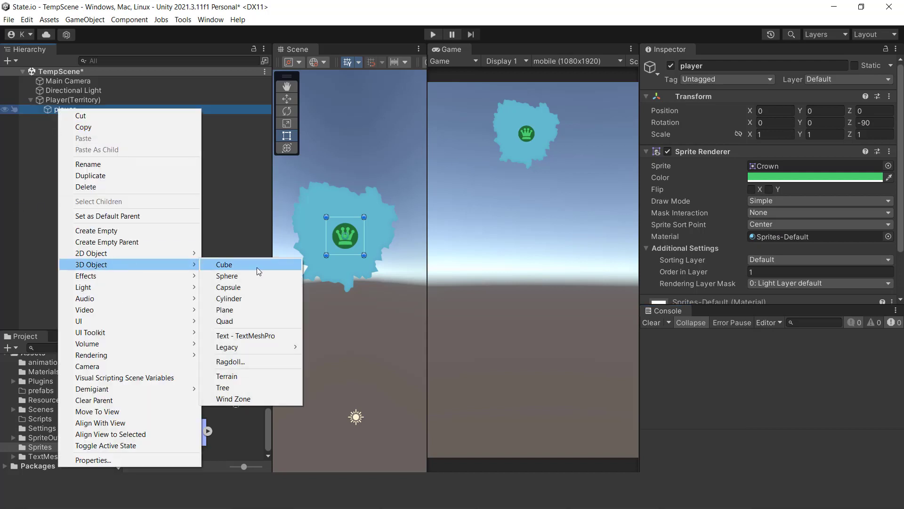
pyautogui.click(250, 336)
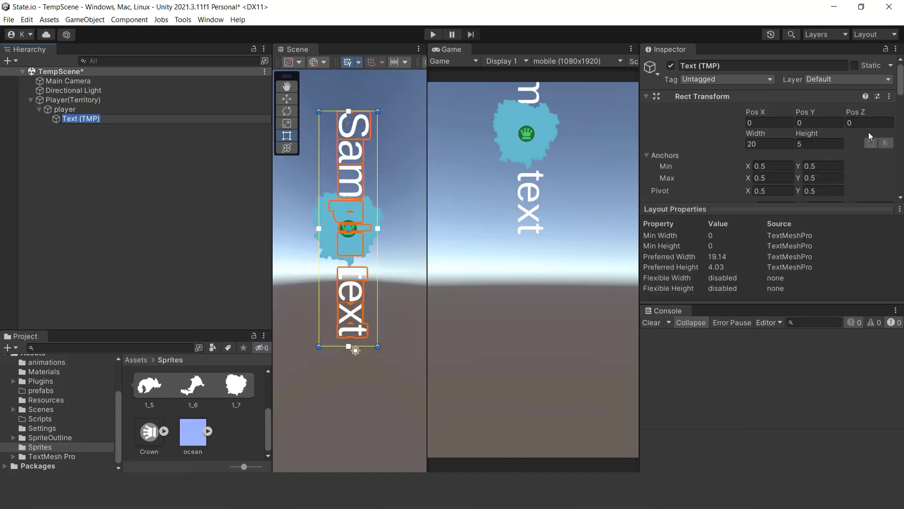
pyautogui.scroll(-3, 869, 132)
pyautogui.click(868, 143)
pyautogui.write('-90')
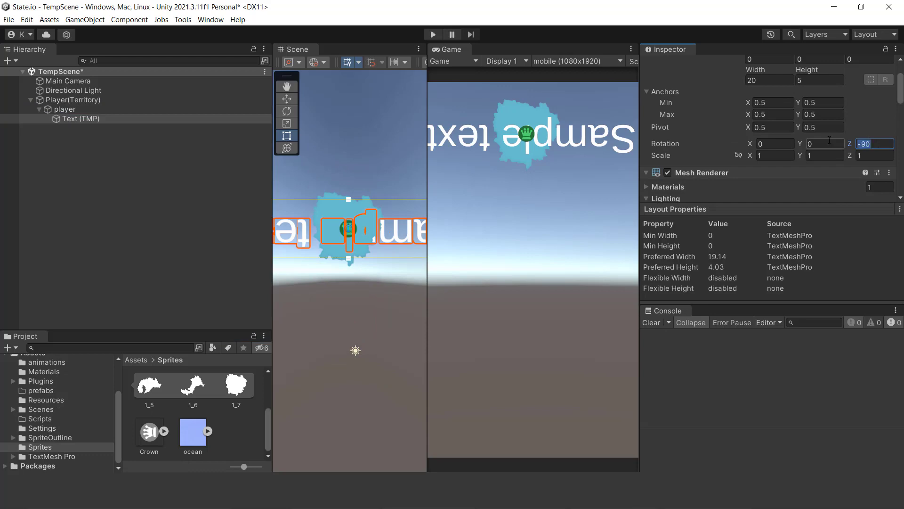
pyautogui.write('90')
# - Replace the sample text of the TextMeshPro object with 0
pyautogui.scroll(-2, 745, 210)
pyautogui.click(753, 211)
pyautogui.scroll(-3, 753, 212)
pyautogui.click(735, 210)
pyautogui.write('0')
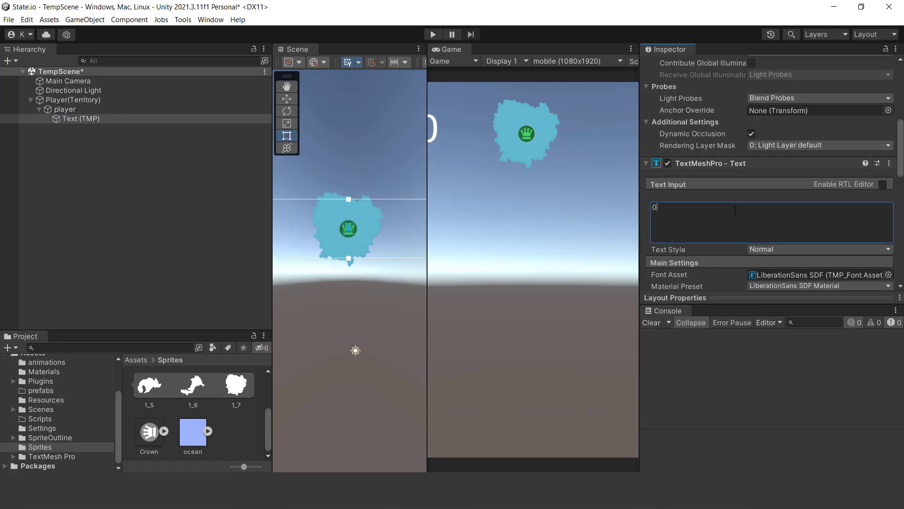
# - Centre-align the 0 label over the crown and try automatic font sizing
pyautogui.scroll(-8, 779, 230)
pyautogui.click(768, 200)
pyautogui.scroll(5, 844, 162)
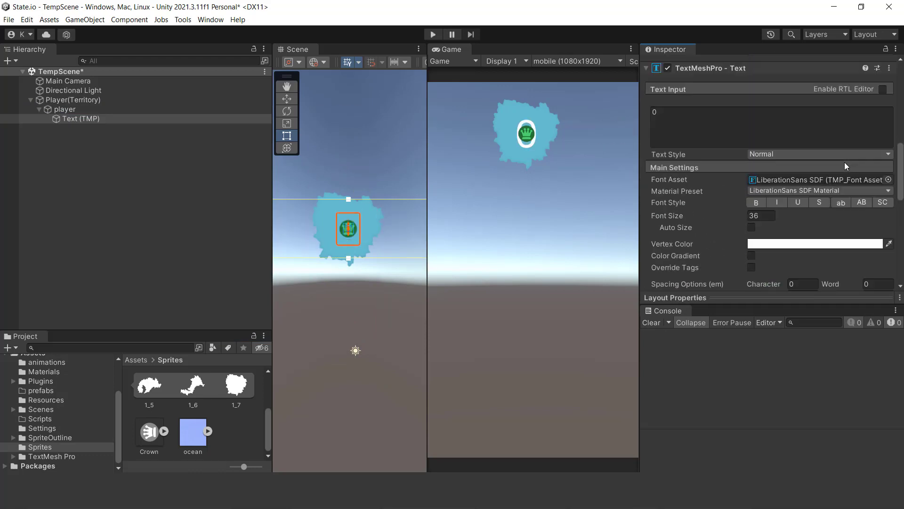
pyautogui.click(752, 227)
pyautogui.scroll(10, 752, 230)
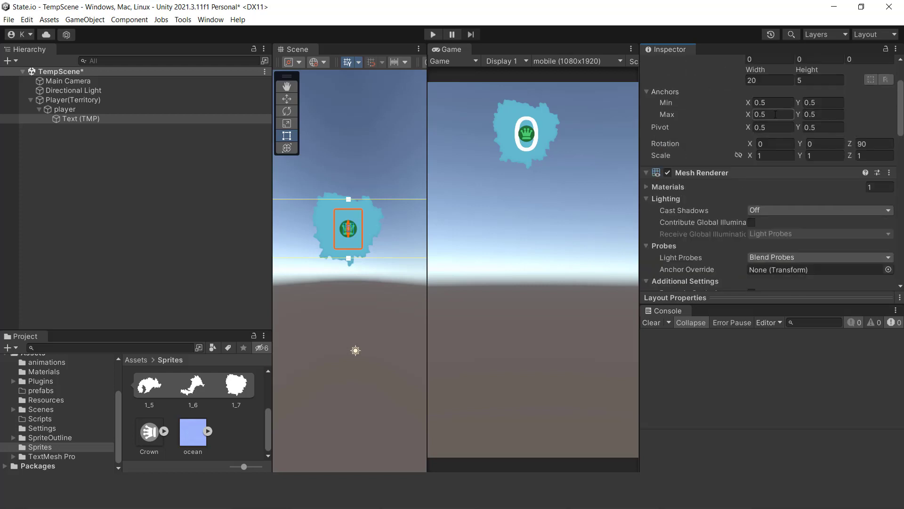
# - Set the 0 label's font size to 10 and place the label just below the crown
pyautogui.scroll(-4, 359, 248)
pyautogui.moveTo(388, 249)
pyautogui.mouseDown()
pyautogui.moveTo(298, 226)
pyautogui.moveTo(381, 258)
pyautogui.moveTo(394, 251)
pyautogui.moveTo(372, 238)
pyautogui.moveTo(395, 249)
pyautogui.mouseUp()
pyautogui.scroll(3, 306, 218)
pyautogui.scroll(-10, 794, 210)
pyautogui.click(751, 217)
pyautogui.write('10')
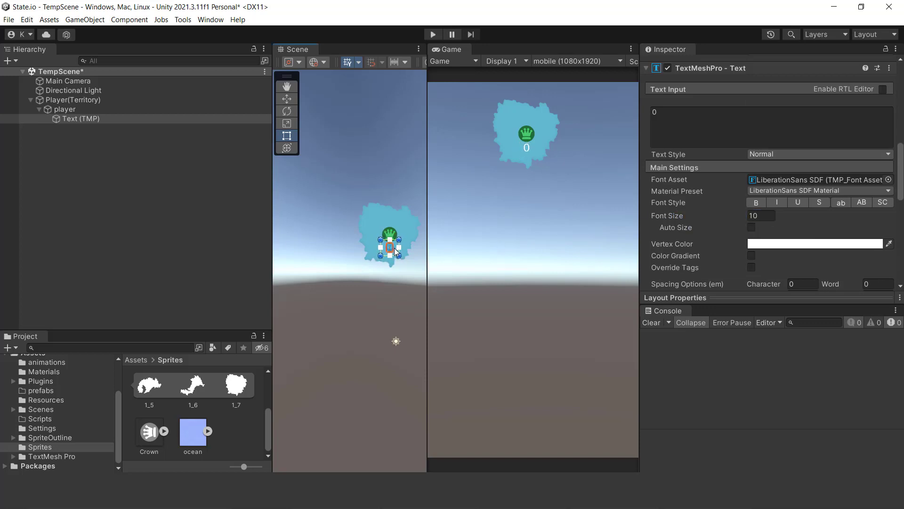
# - Try to give the Player(Territory) sprite an outline material by searching materials for "out" and picking Solid_Contour_outside
pyautogui.click(61, 99)
pyautogui.click(31, 99)
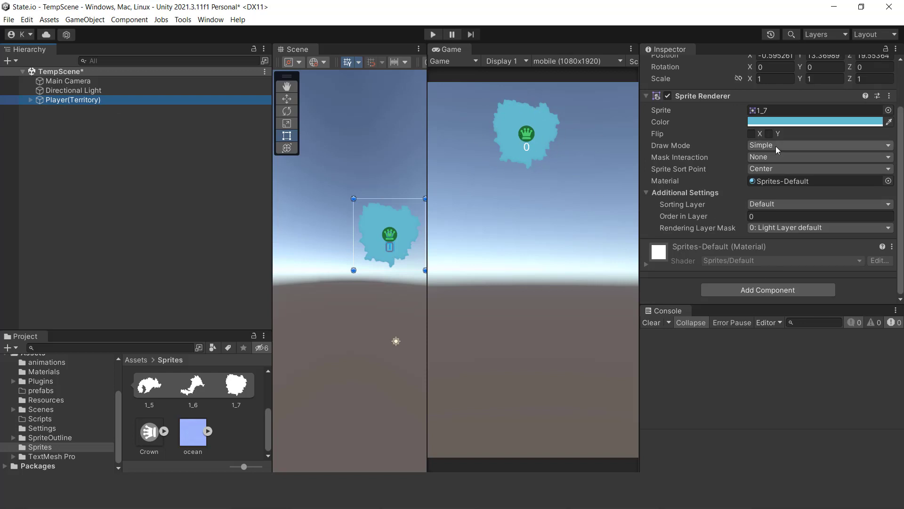
pyautogui.click(888, 181)
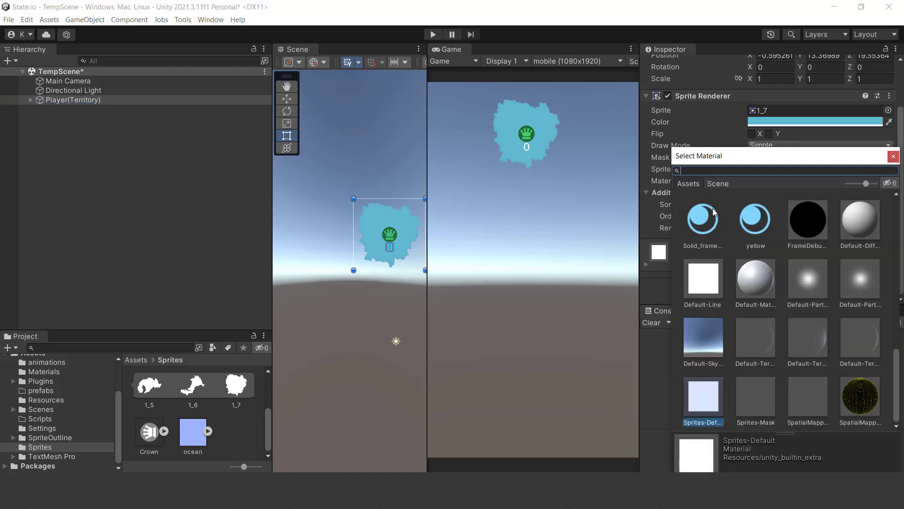
pyautogui.write('out')
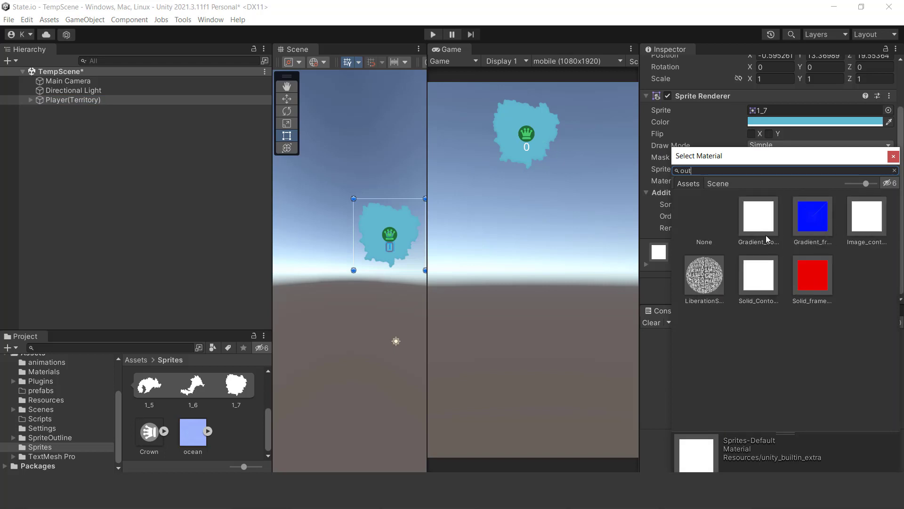
pyautogui.click(801, 222)
pyautogui.click(759, 217)
pyautogui.click(756, 274)
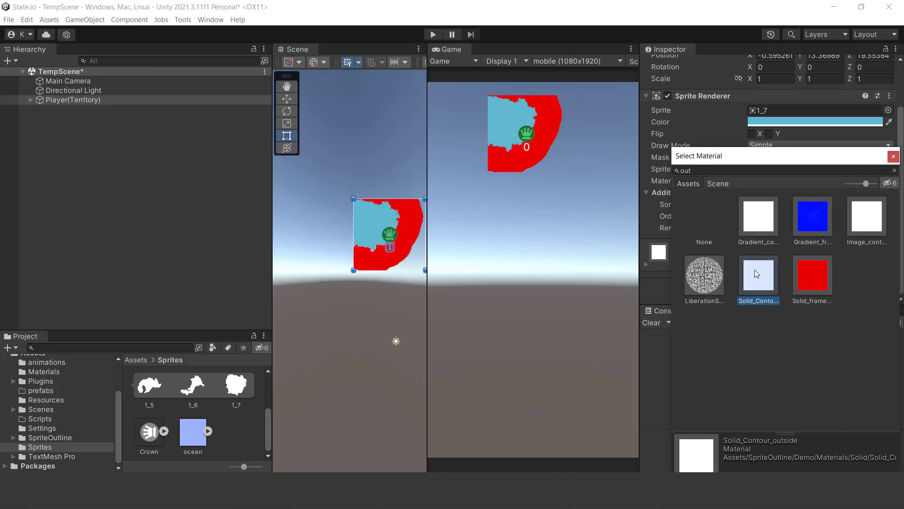
pyautogui.click(893, 157)
# - Assign the Solid_Contour_outside material from SpriteOutline/Demo/Materials/Solid to the Player(Territory) object
pyautogui.keyDown('ctrl'); pyautogui.scroll(-3, 155, 447); pyautogui.keyUp('ctrl')
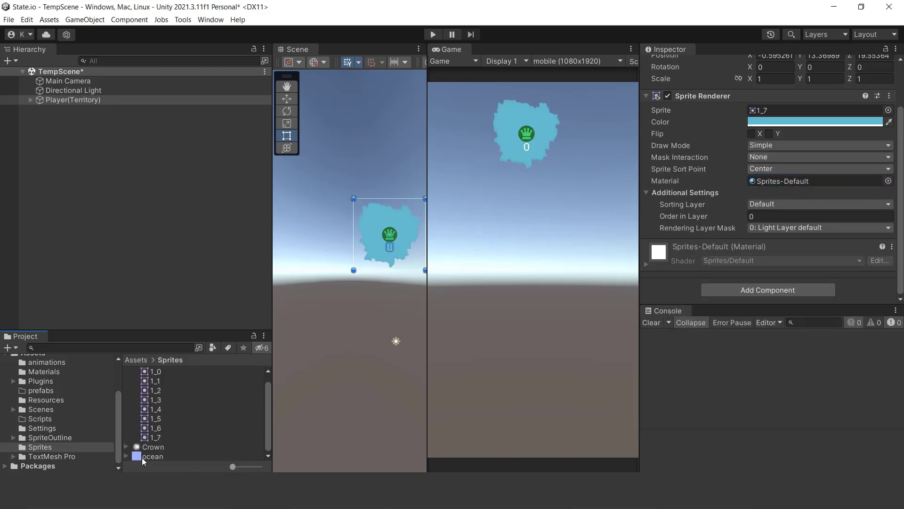
pyautogui.click(50, 437)
pyautogui.doubleClick(152, 379)
pyautogui.click(58, 447)
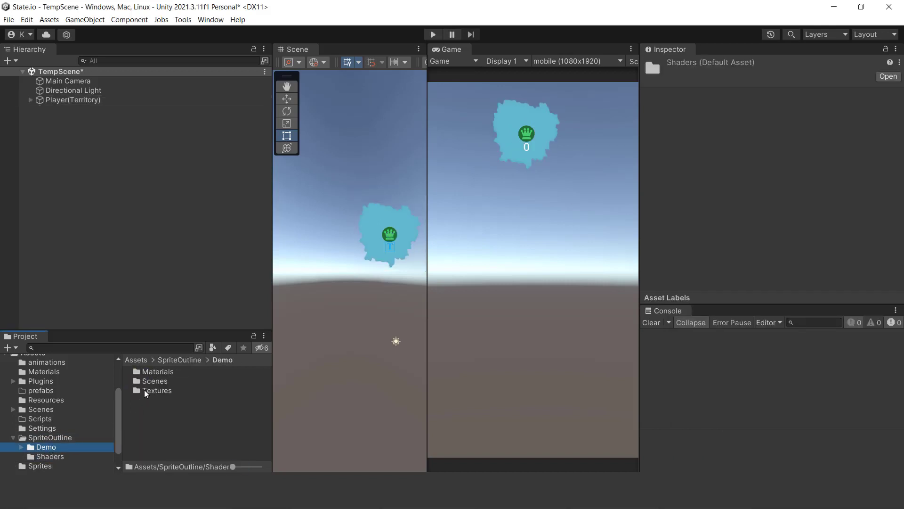
pyautogui.doubleClick(161, 372)
pyautogui.doubleClick(151, 390)
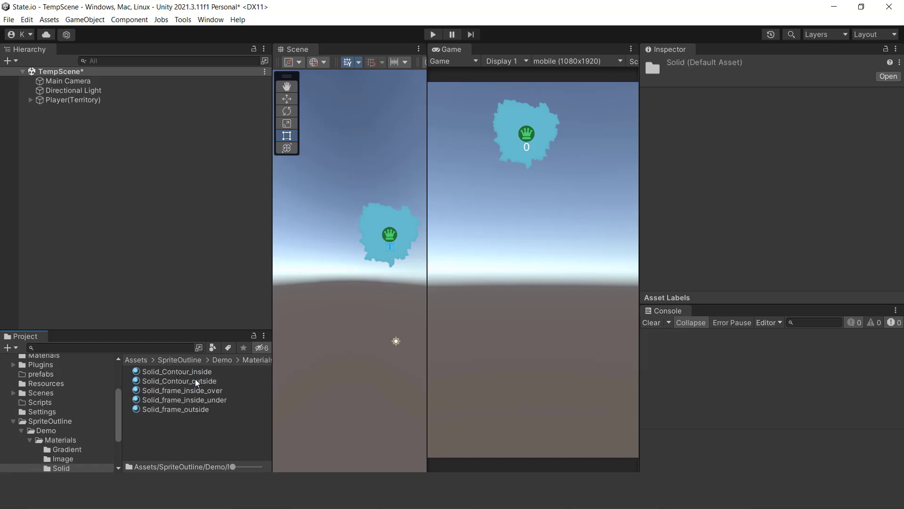
pyautogui.click(193, 381)
pyautogui.moveTo(198, 252); pyautogui.dragTo(73, 100)
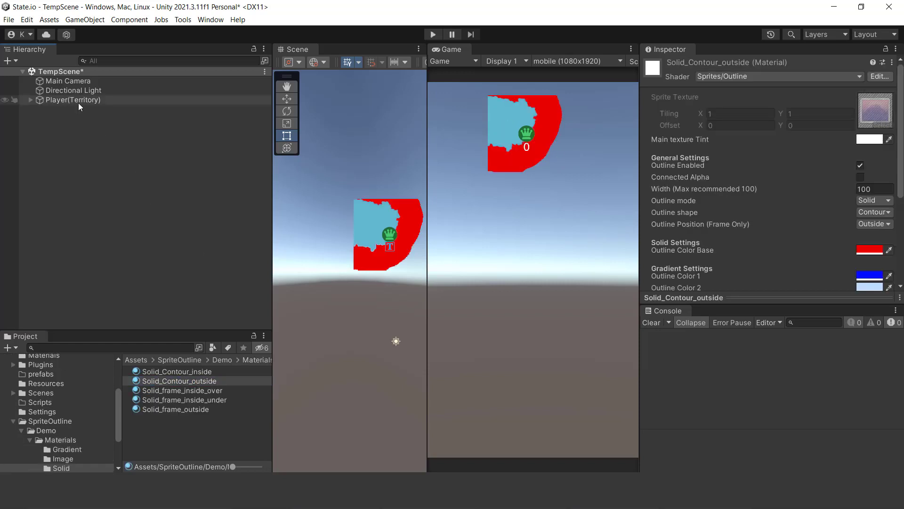
# - Set the base outline color of the Solid_Contour_outside material to white
pyautogui.scroll(-2, 854, 214)
pyautogui.click(868, 188)
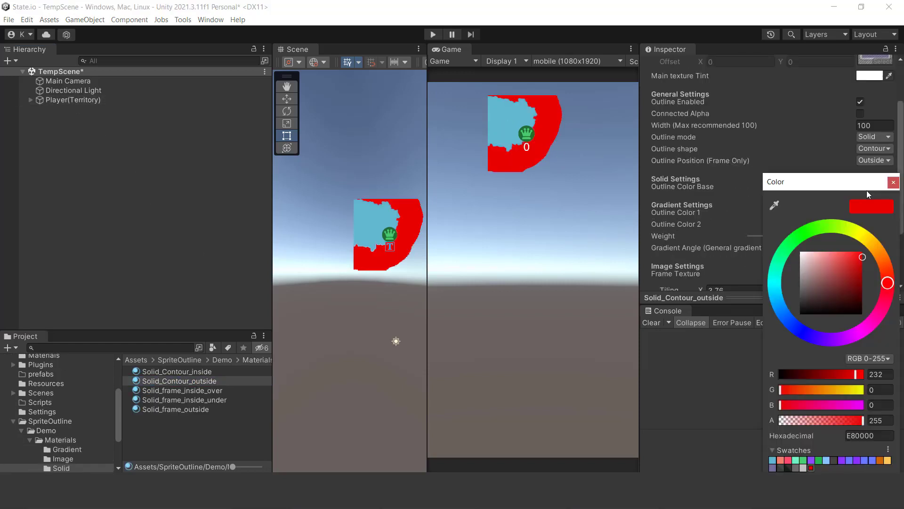
pyautogui.moveTo(826, 274); pyautogui.dragTo(731, 212)
pyautogui.click(894, 181)
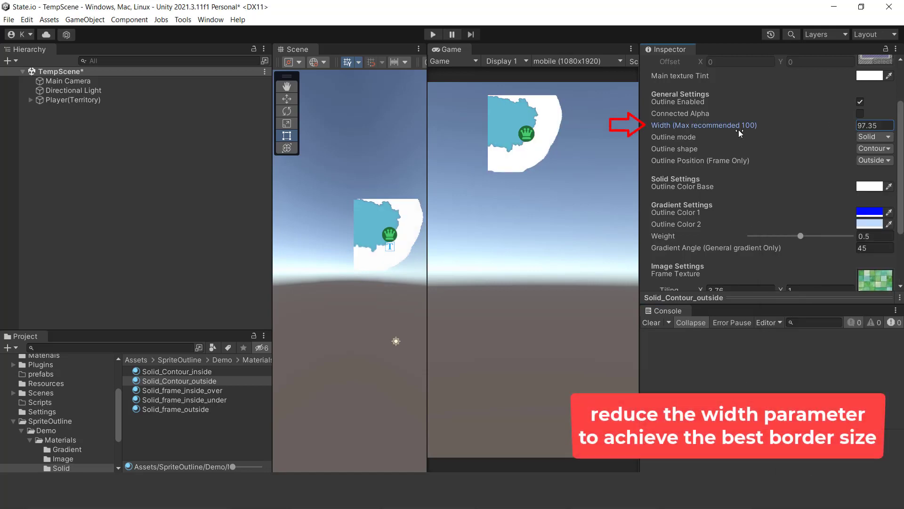
# - Set the outline width of the Solid_Contour_outside material to 4
pyautogui.moveTo(738, 125); pyautogui.dragTo(51, 232)
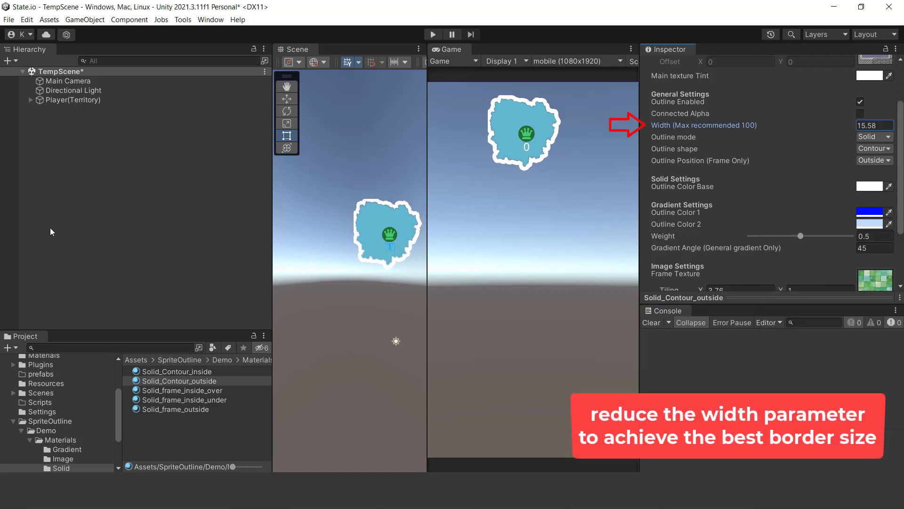
pyautogui.doubleClick(874, 125)
pyautogui.write('4')
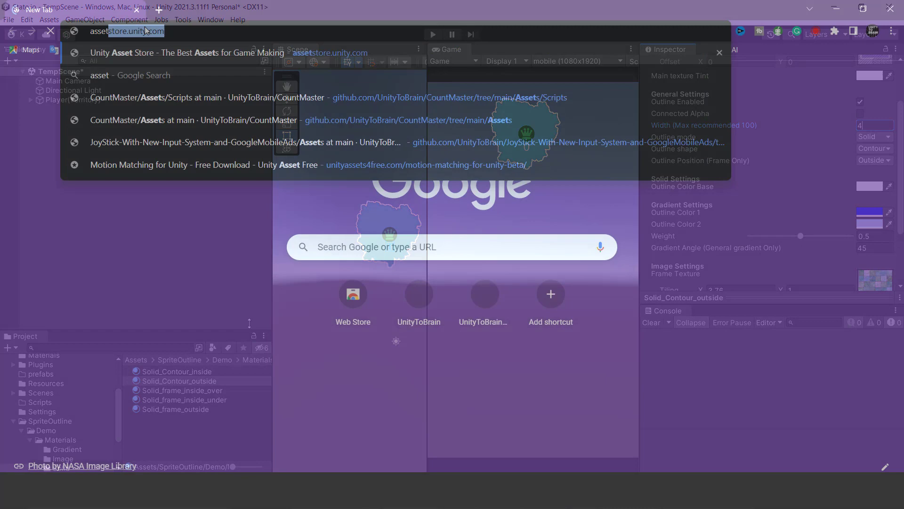
pyautogui.press('Return')
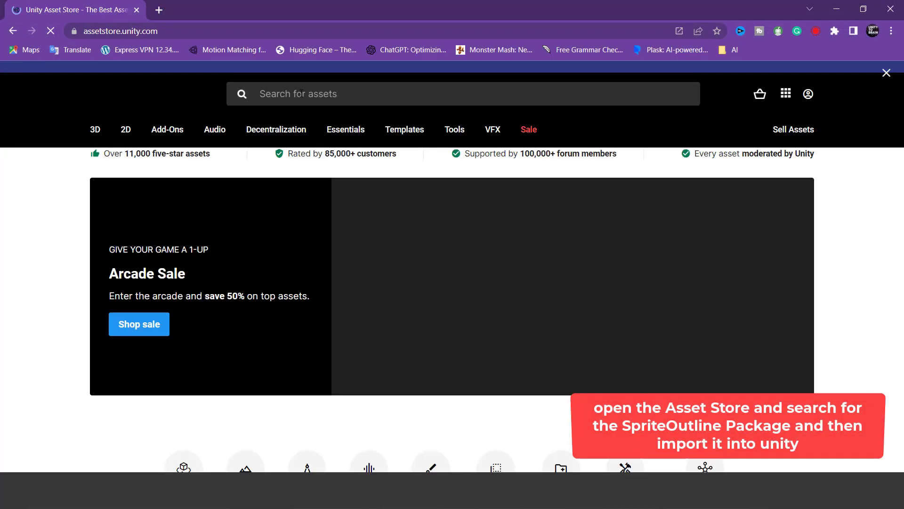
# - Switch to the Unity Asset Store in the browser and try searching for outline
pyautogui.click(302, 93)
pyautogui.write('otu')
pyautogui.press('BackSpace')
pyautogui.press('BackSpace')
pyautogui.press('BackSpace')
pyautogui.write('outline')
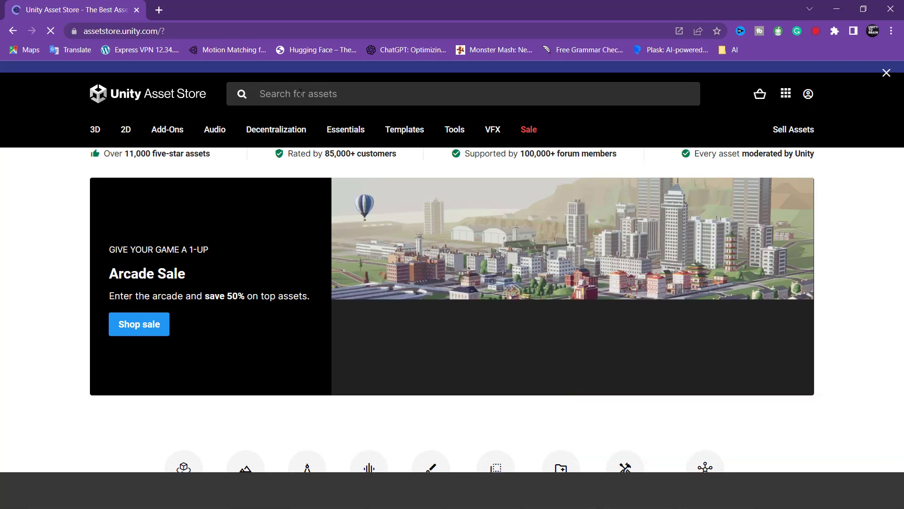
pyautogui.scroll(-5, 743, 228)
pyautogui.scroll(5, 739, 233)
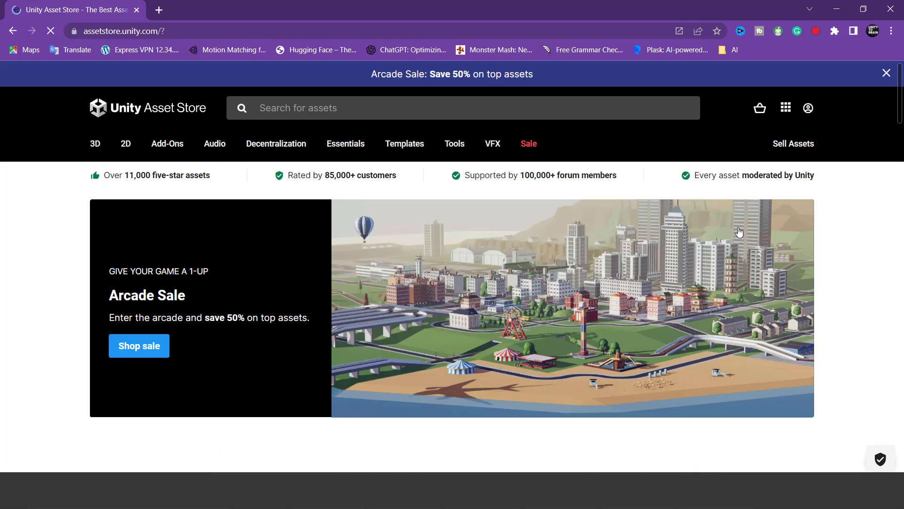
pyautogui.scroll(-4, 737, 234)
pyautogui.scroll(2, 728, 234)
pyautogui.scroll(2, 727, 233)
# - Search the Asset Store for out and look through the listed assets
pyautogui.click(267, 108)
pyautogui.write('out')
pyautogui.press('Return')
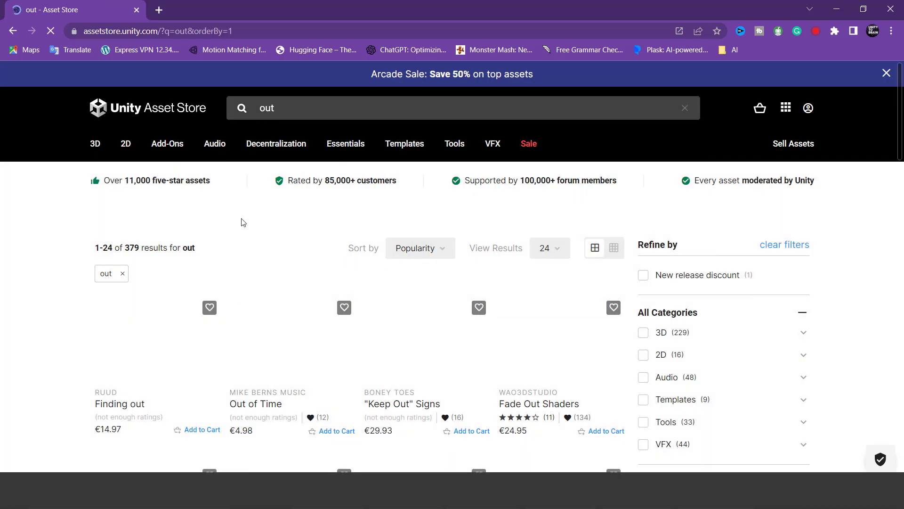
pyautogui.scroll(-3, 540, 256)
pyautogui.scroll(-3, 541, 278)
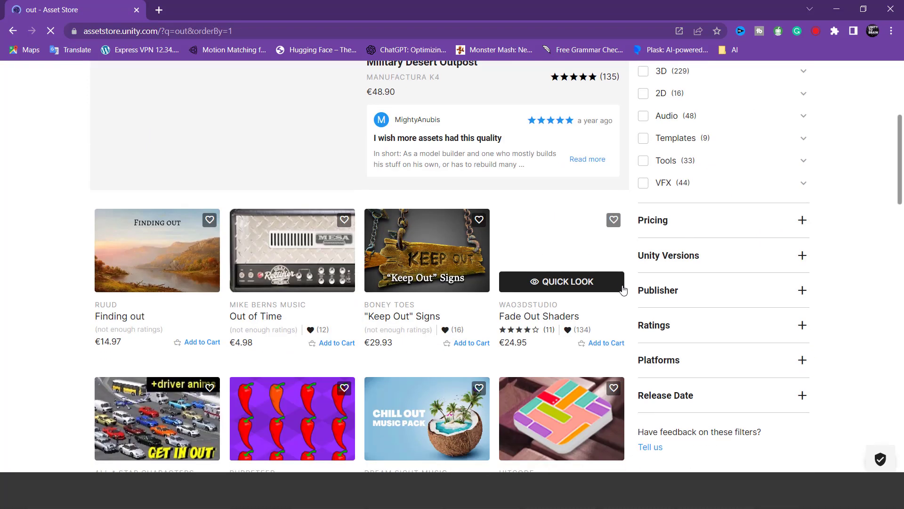
# - Refine the Asset Store search to outline, followed by outline 2d
pyautogui.scroll(5, 565, 263)
pyautogui.click(308, 112)
pyautogui.write('line')
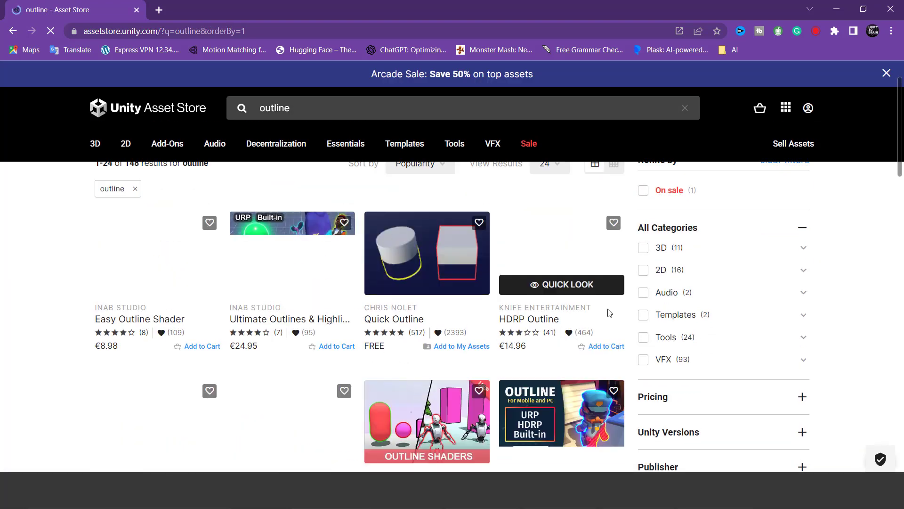
pyautogui.click(314, 113)
pyautogui.write('2d')
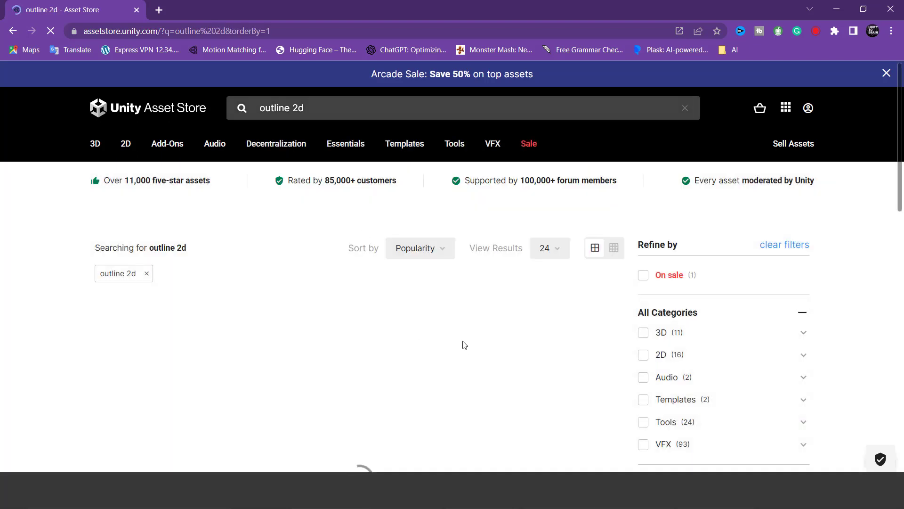
# - View the free 2D Sprite Outline asset page, close the browser and return to Unity
pyautogui.scroll(-3, 480, 323)
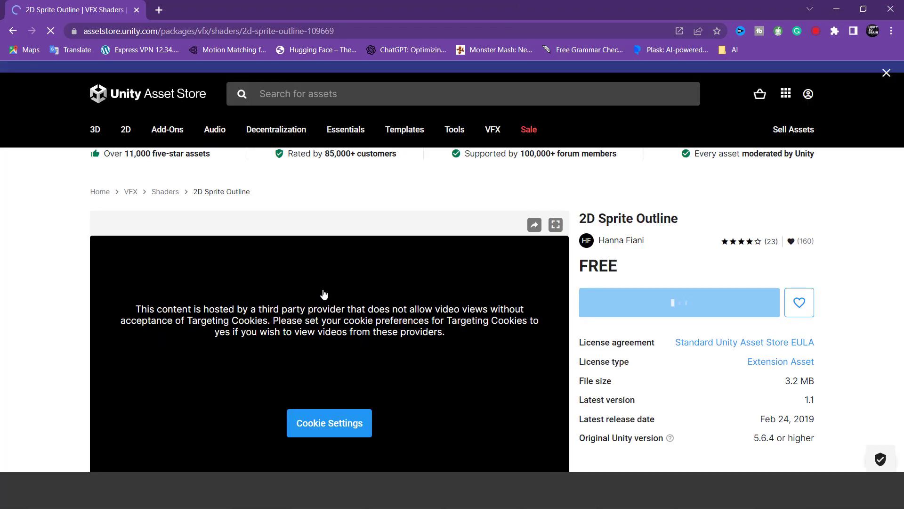
pyautogui.scroll(-1, 479, 420)
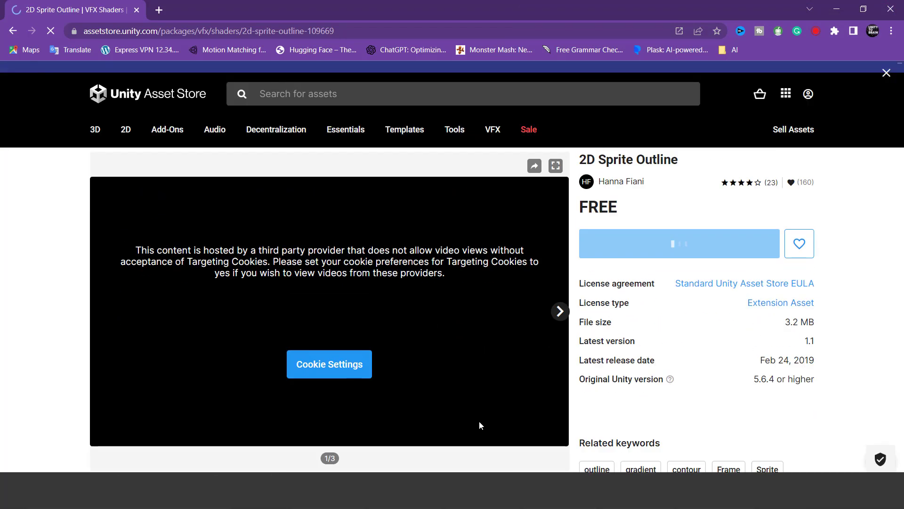
pyautogui.click(893, 14)
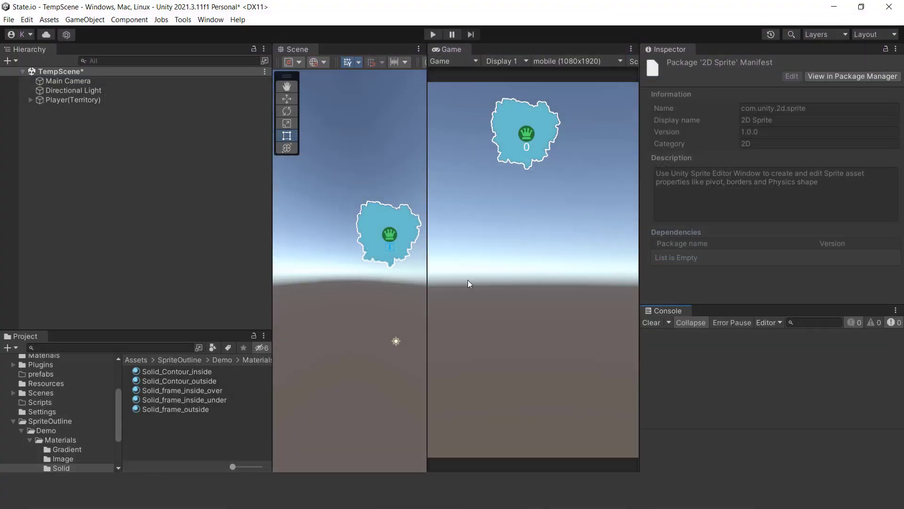
# - Duplicate Player(Territory) and move the copy straight down to a Y position of about 8.52
pyautogui.click(73, 100)
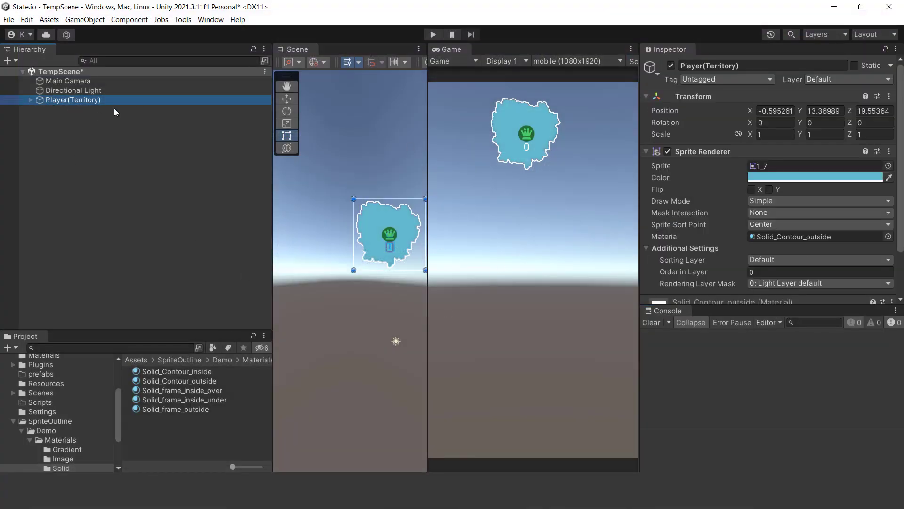
pyautogui.hotkey('ctrl', 'd')
pyautogui.scroll(-6, 350, 205)
pyautogui.press('w')
pyautogui.moveTo(374, 178); pyautogui.dragTo(374, 208)
# - Change the duplicated territory's sprite to 1_3 and tint it pink with a saved colour swatch
pyautogui.click(888, 165)
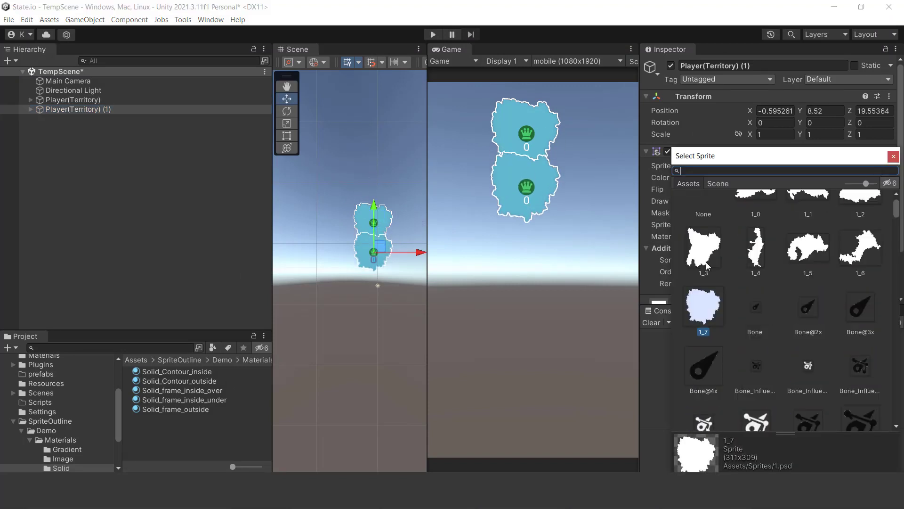
pyautogui.click(710, 251)
pyautogui.doubleClick(710, 251)
pyautogui.click(755, 177)
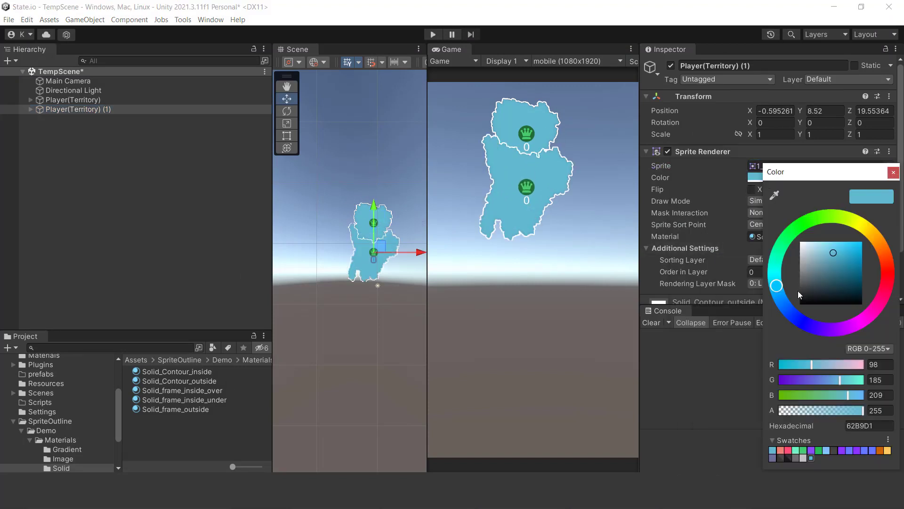
pyautogui.click(788, 450)
pyautogui.click(533, 165)
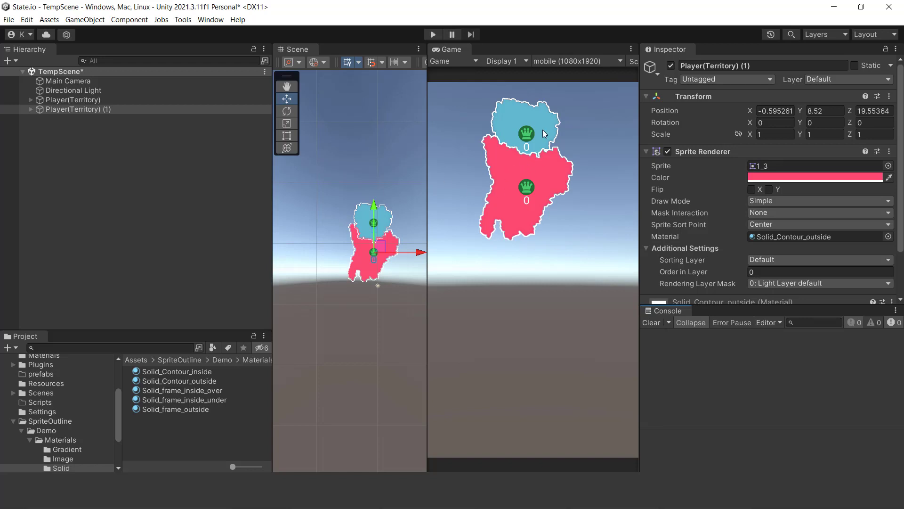
# - Open SampleScene from the Scenes folder
pyautogui.scroll(5, 37, 452)
pyautogui.scroll(-3, 38, 438)
pyautogui.click(41, 426)
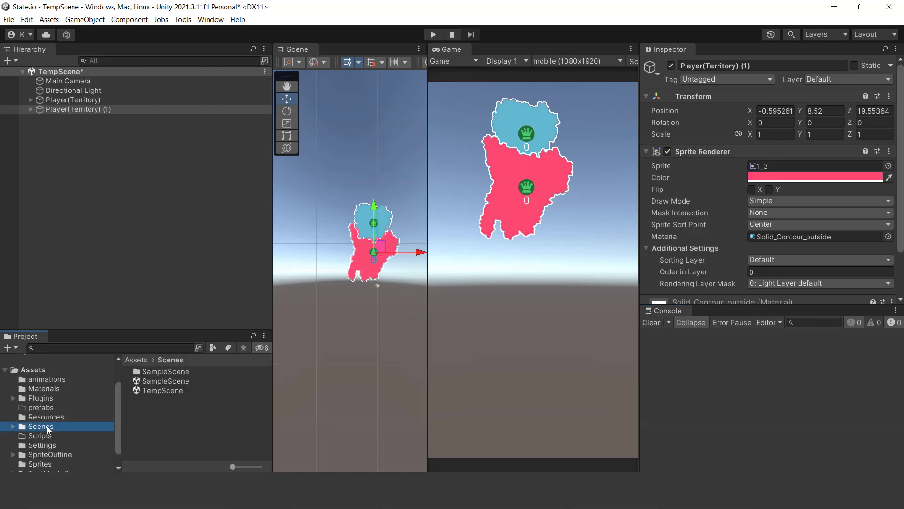
pyautogui.doubleClick(151, 382)
pyautogui.click(477, 273)
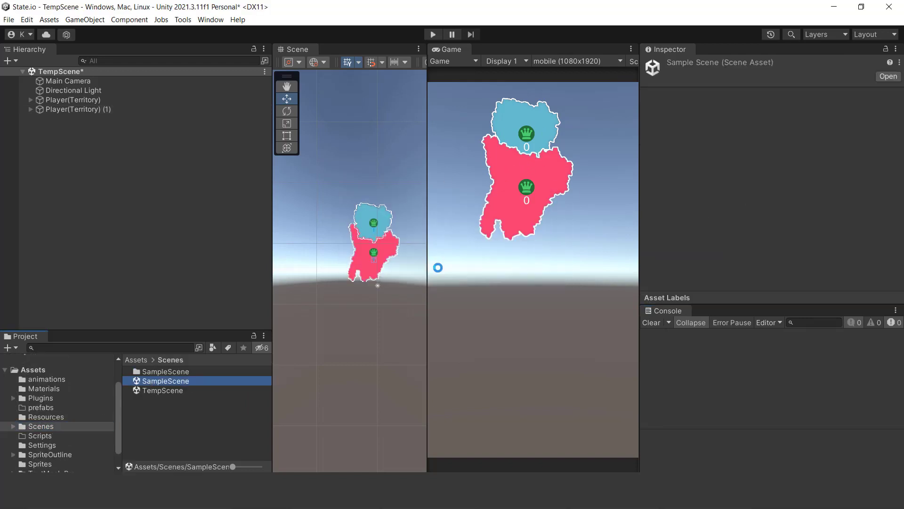
# - Expand the Player(territory) object and inspect its Army_label child
pyautogui.click(66, 90)
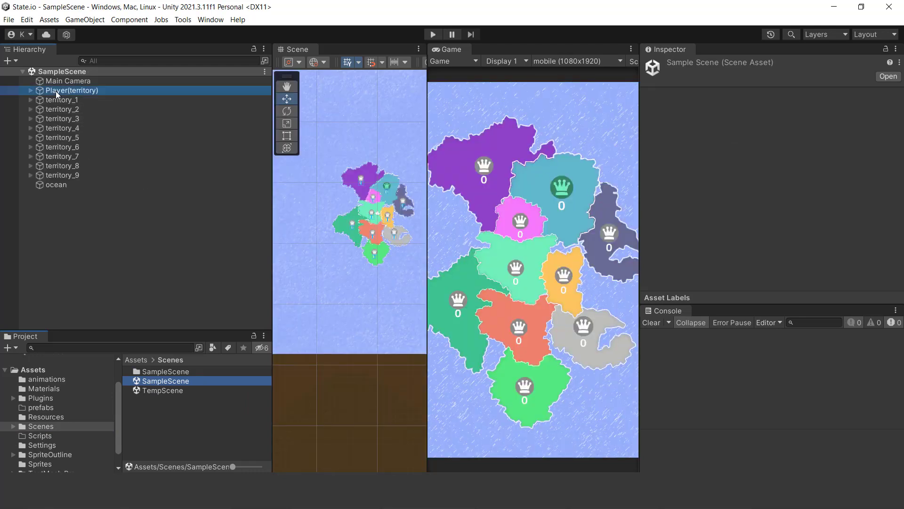
pyautogui.click(30, 90)
pyautogui.click(66, 100)
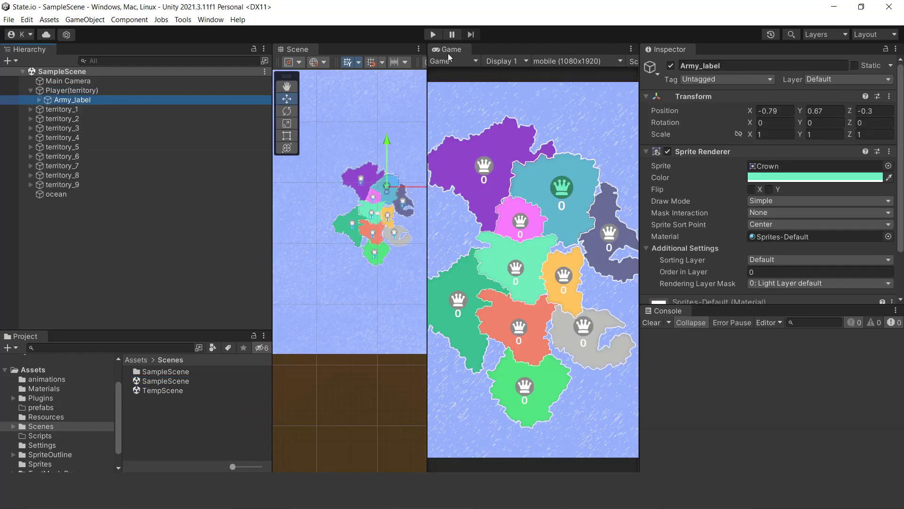
# - Dock the Game view alongside the Scene view and show the territory map in the Scene view
pyautogui.moveTo(448, 49); pyautogui.dragTo(325, 99)
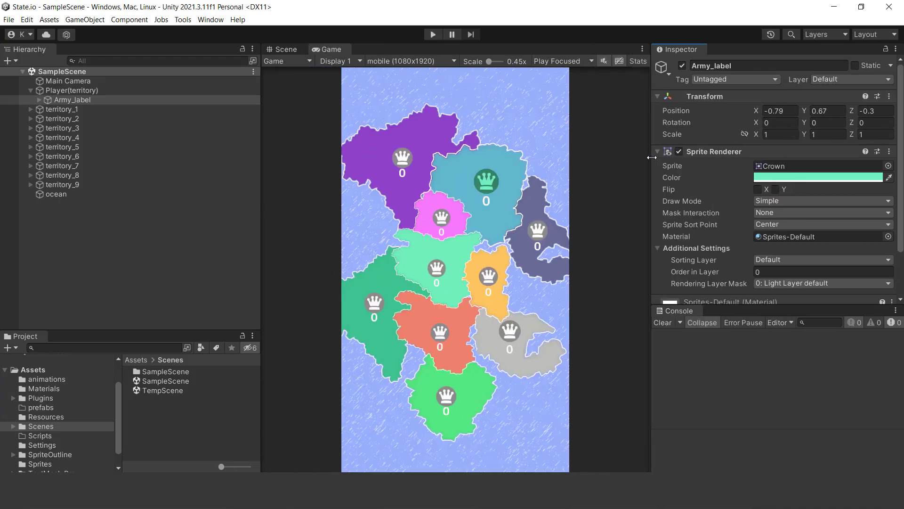
pyautogui.click(286, 49)
pyautogui.scroll(-4, 497, 207)
pyautogui.moveTo(523, 144); pyautogui.dragTo(460, 307)
pyautogui.scroll(14, 461, 304)
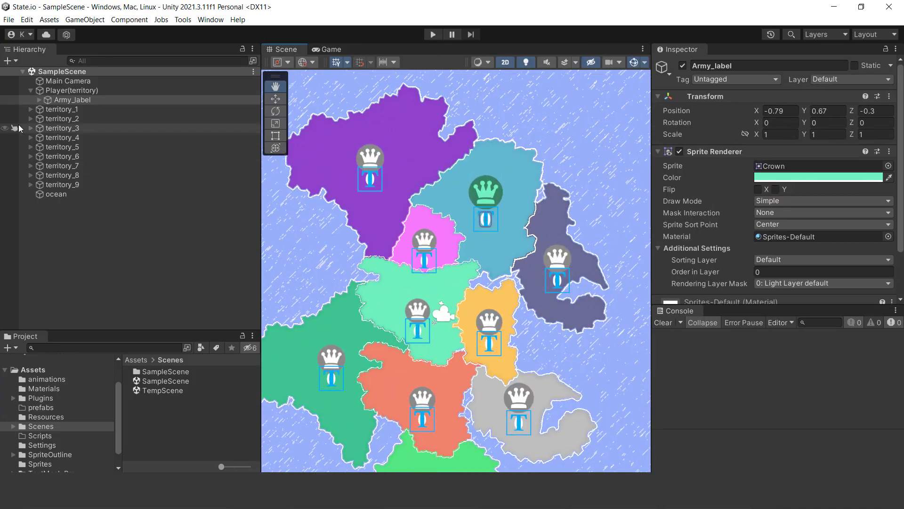
# - Expand Army_label and inspect its child object
pyautogui.click(39, 100)
pyautogui.click(104, 109)
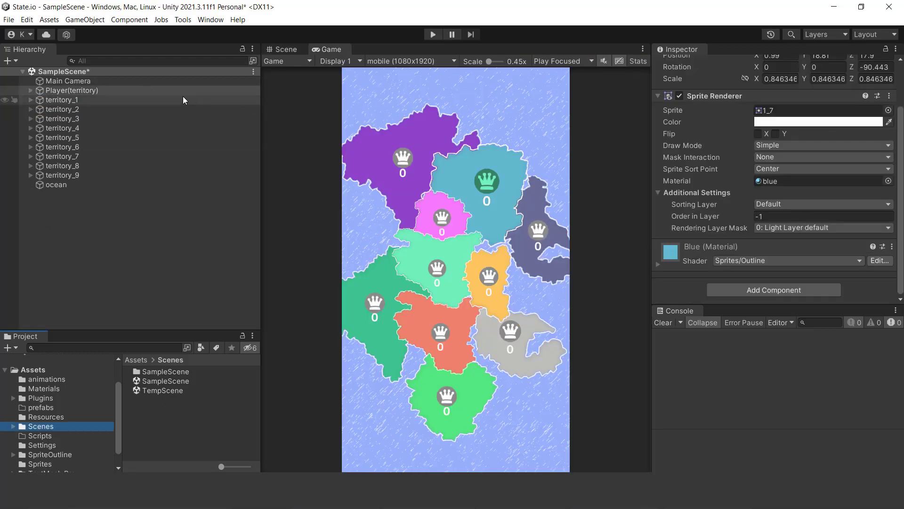
# - Create an empty child object named Player under Player(territory)
pyautogui.click(31, 90)
pyautogui.rightClick(67, 92)
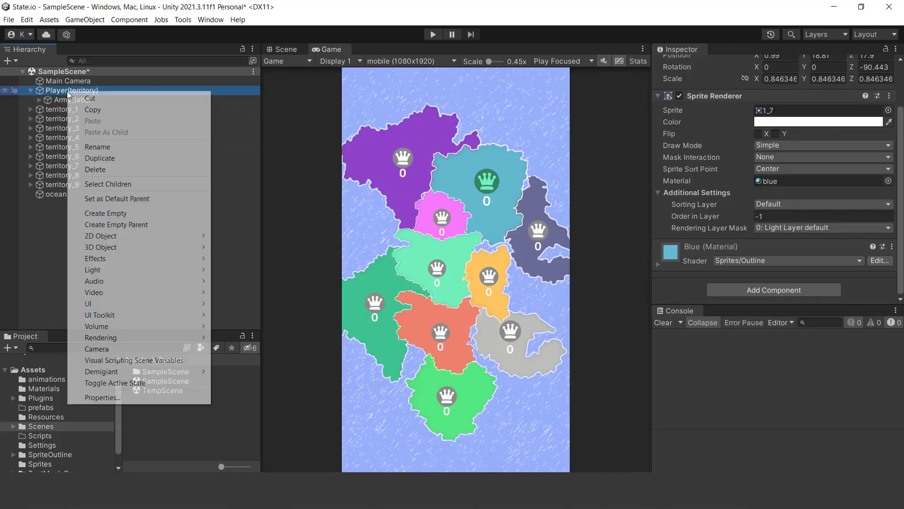
pyautogui.click(127, 212)
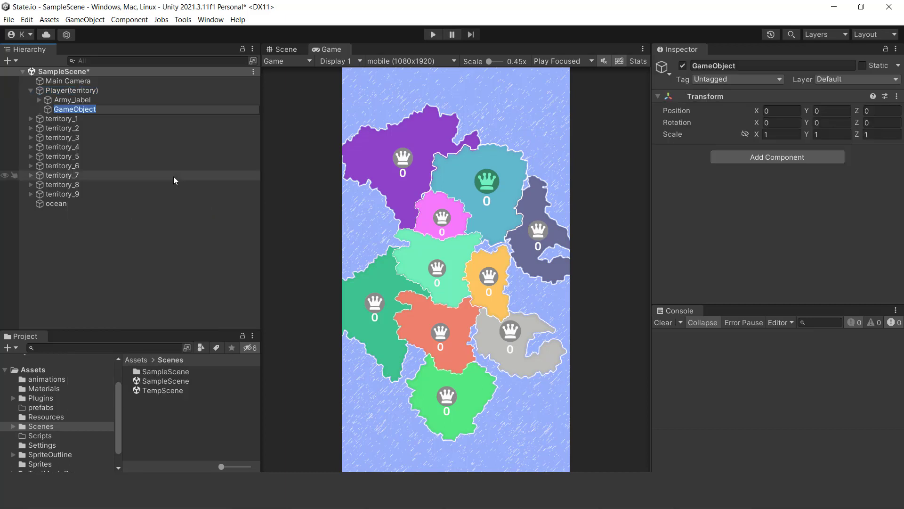
pyautogui.write('Player')
pyautogui.press('Return')
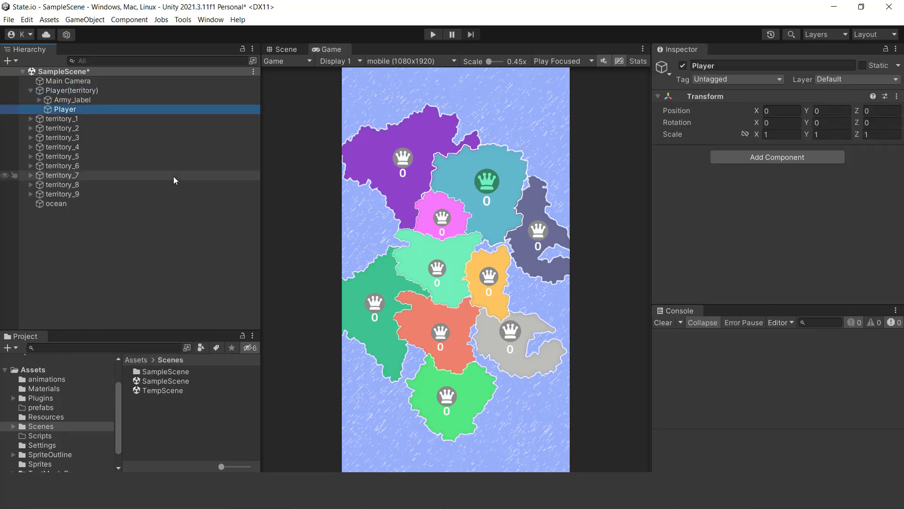
# - Add a new script component named PlayerManager to the Player object
pyautogui.click(764, 159)
pyautogui.write('Play')
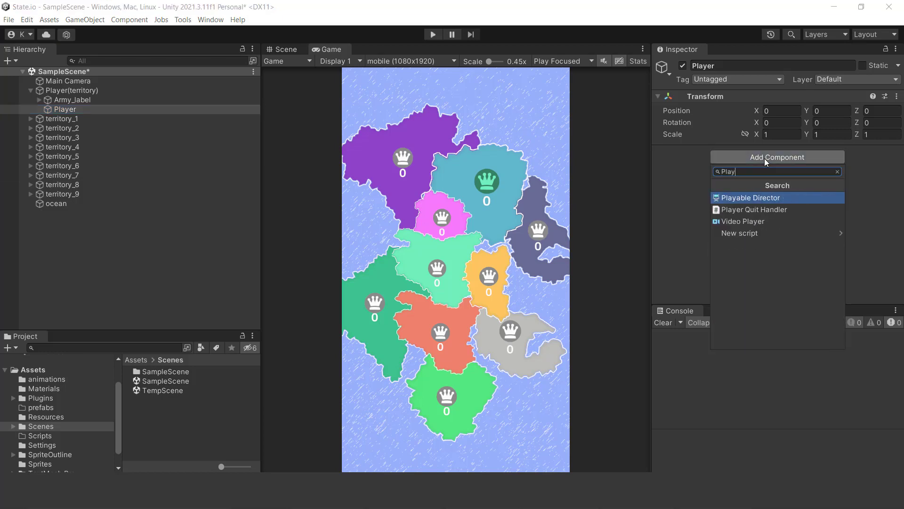
pyautogui.write('erManager')
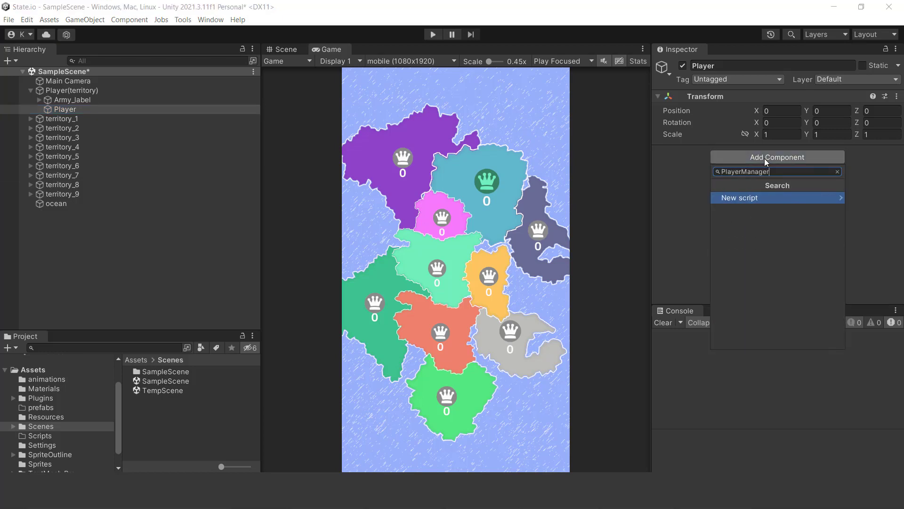
pyautogui.press('Return')
pyautogui.click(763, 338)
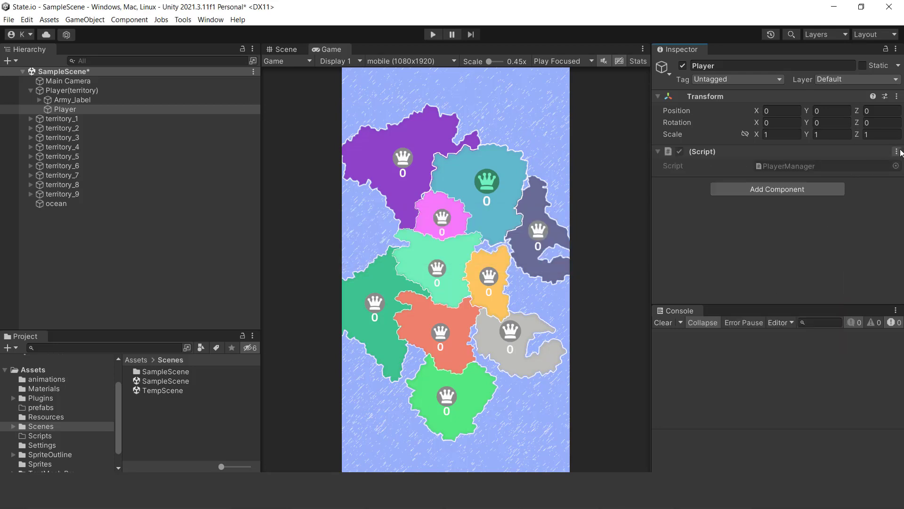
# - Open the PlayerManager script in the code editor and declare the field public static PlayerManager playerManagerInstance
pyautogui.click(899, 151)
pyautogui.click(823, 276)
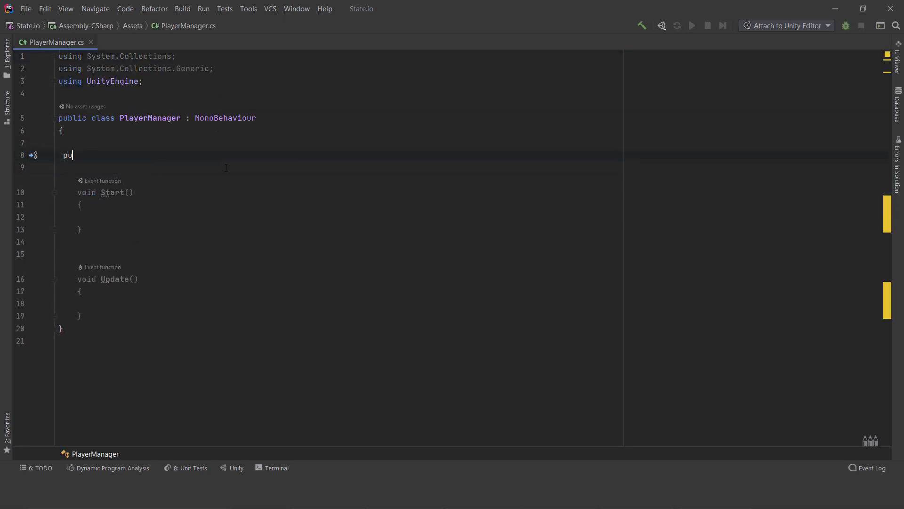
pyautogui.press('Return')
pyautogui.write('static  player')
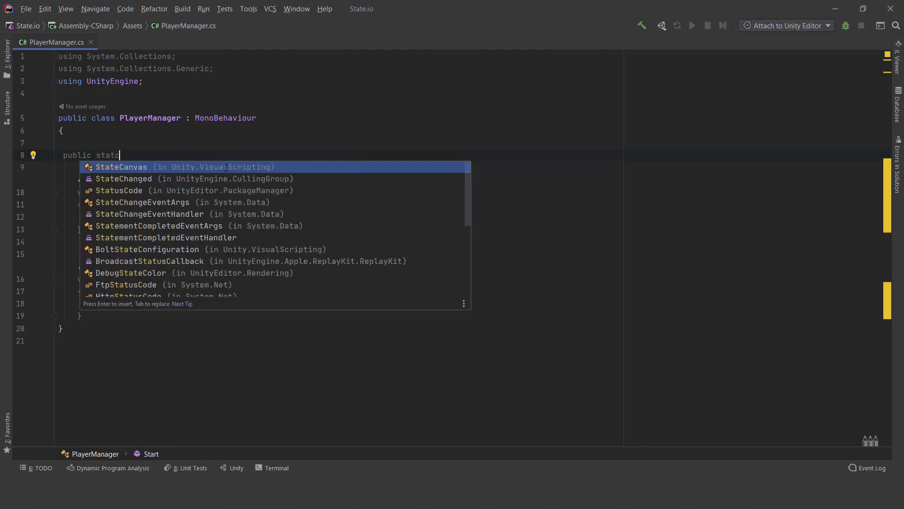
pyautogui.press('Return')
pyautogui.write('pla')
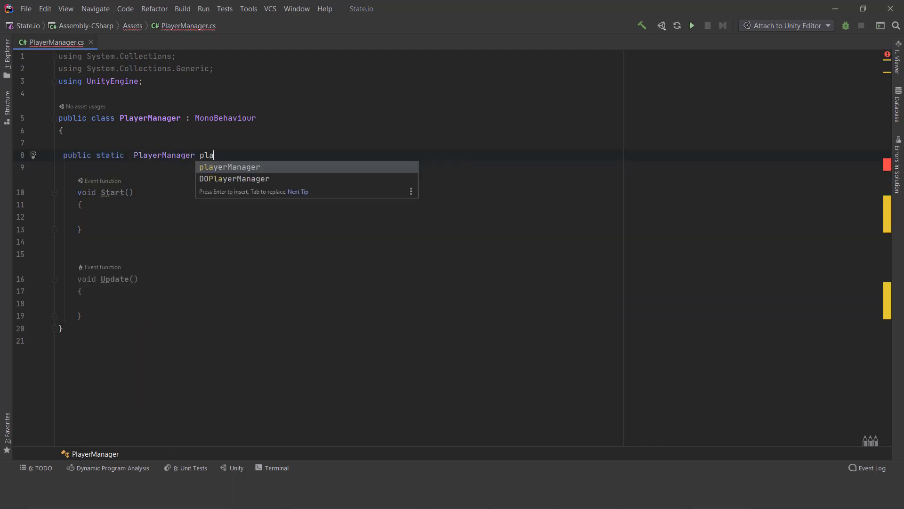
pyautogui.press('Return')
pyautogui.write('Instance;')
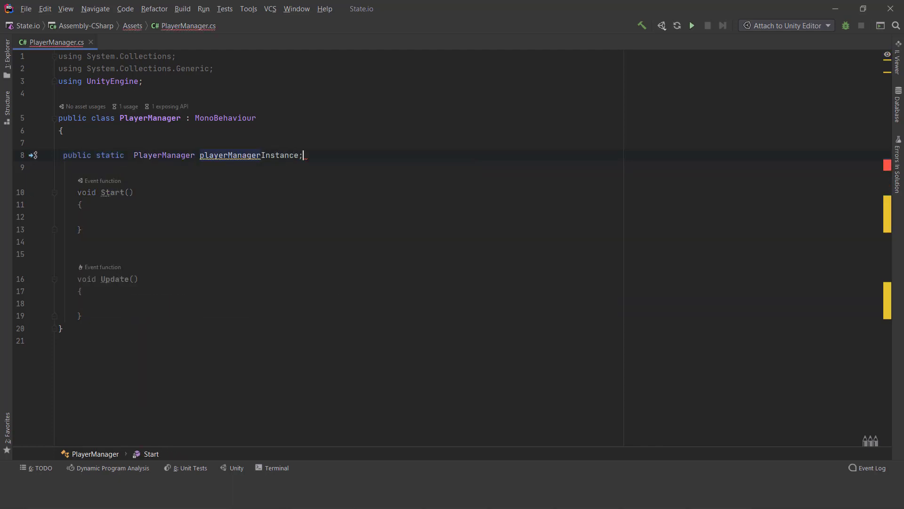
# - Assign this to playerManagerInstance inside the Start method
pyautogui.click(125, 228)
pyautogui.click(125, 220)
pyautogui.write('playerManagerInstance = this;')
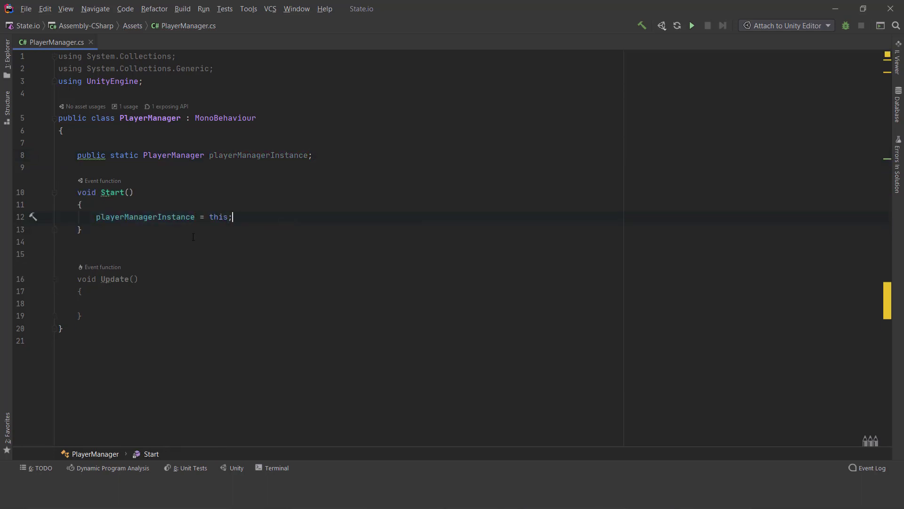
# - Declare a private int field named ArmyNo below the playerManagerInstance field
pyautogui.click(358, 156)
pyautogui.press('Return')
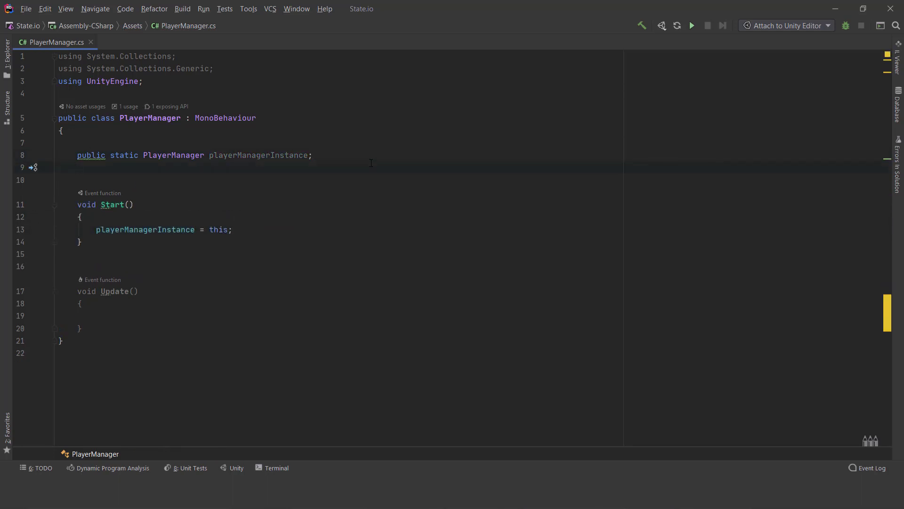
pyautogui.write('private int')
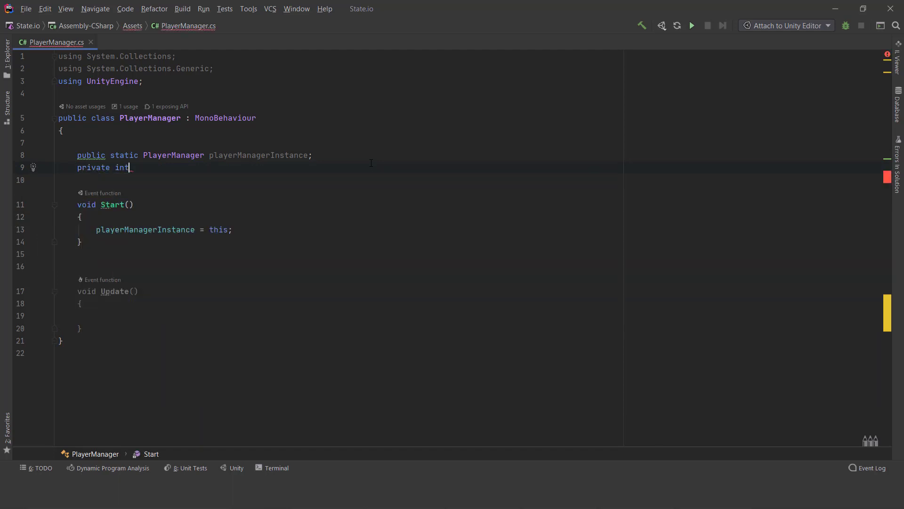
pyautogui.write(' ArmyNo;')
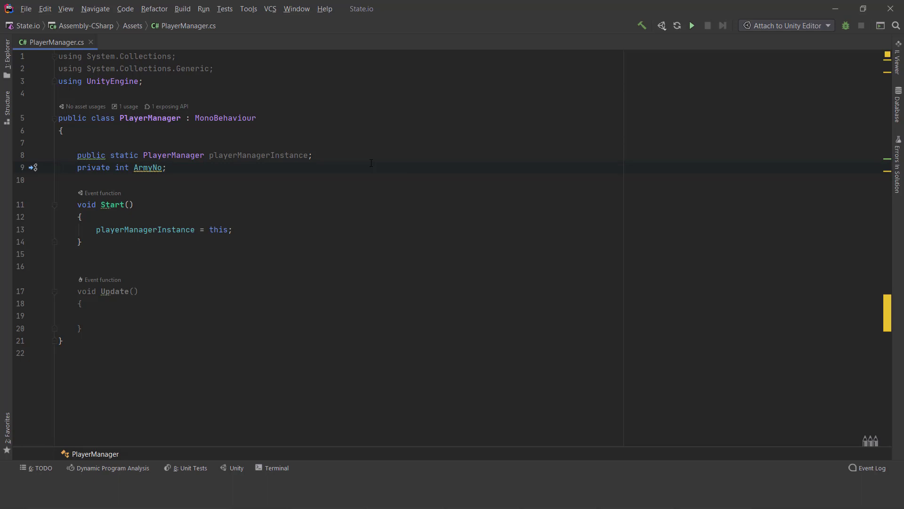
# - Declare a serialized private TextMeshPro field named ArmyNoTxt below ArmyNo
pyautogui.press('Return')
pyautogui.write('[Ser')
pyautogui.press('Return')
pyautogui.write('pri')
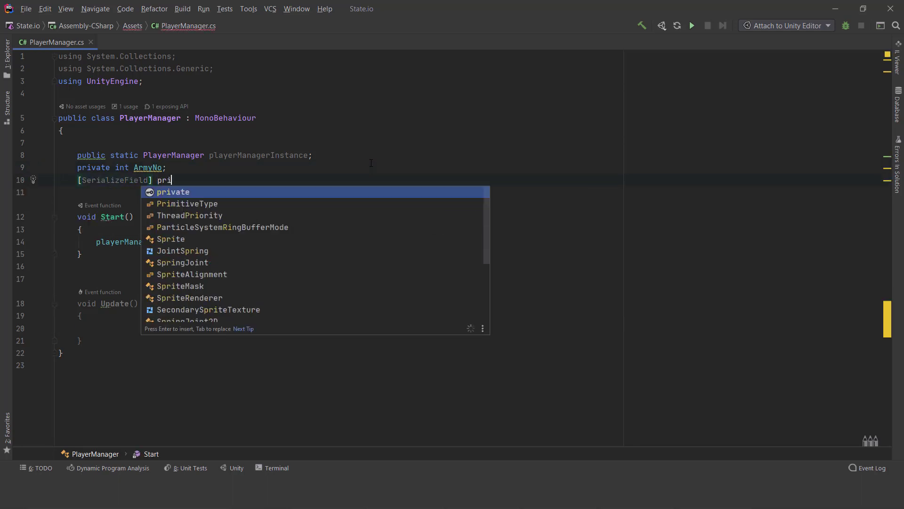
pyautogui.press('Return')
pyautogui.write('TextMesh')
pyautogui.press('Down')
pyautogui.press('Return')
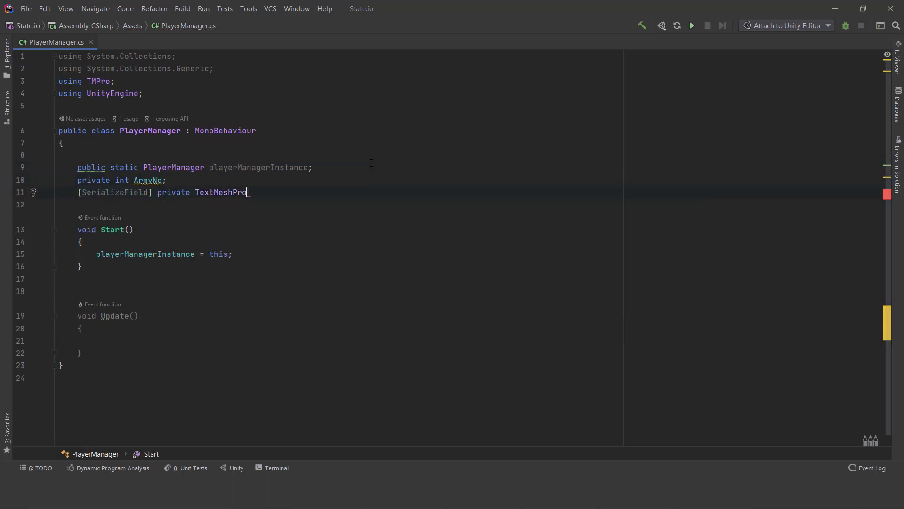
pyautogui.write('ArmyN')
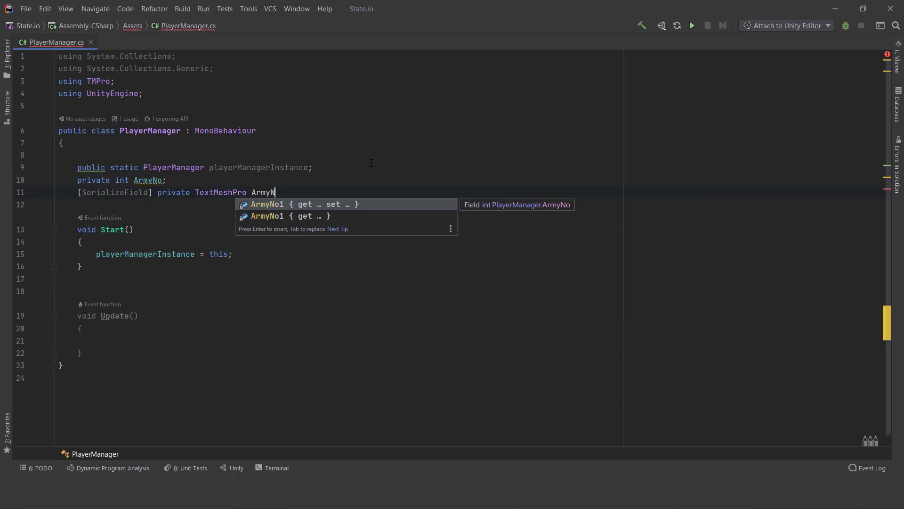
pyautogui.write('oTxt;')
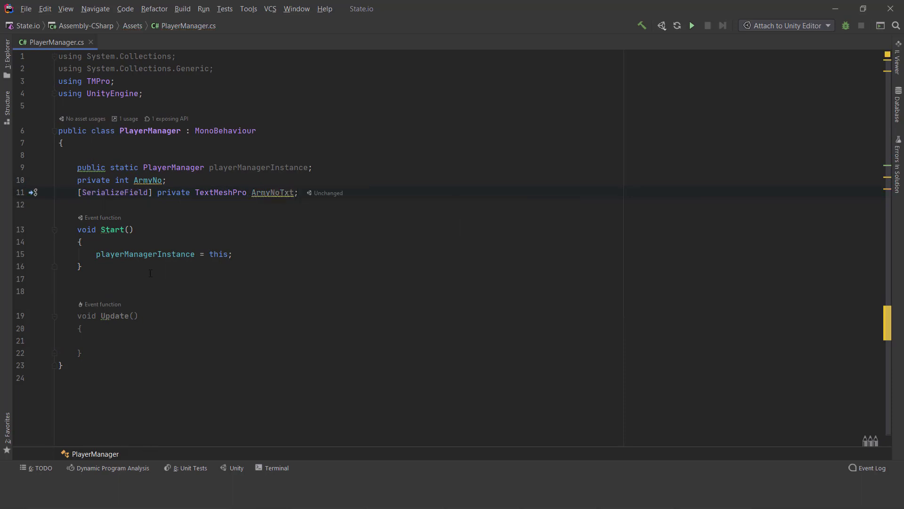
# - Add an empty line at the end of Start and delete the Update method
pyautogui.click(248, 248)
pyautogui.press('Return')
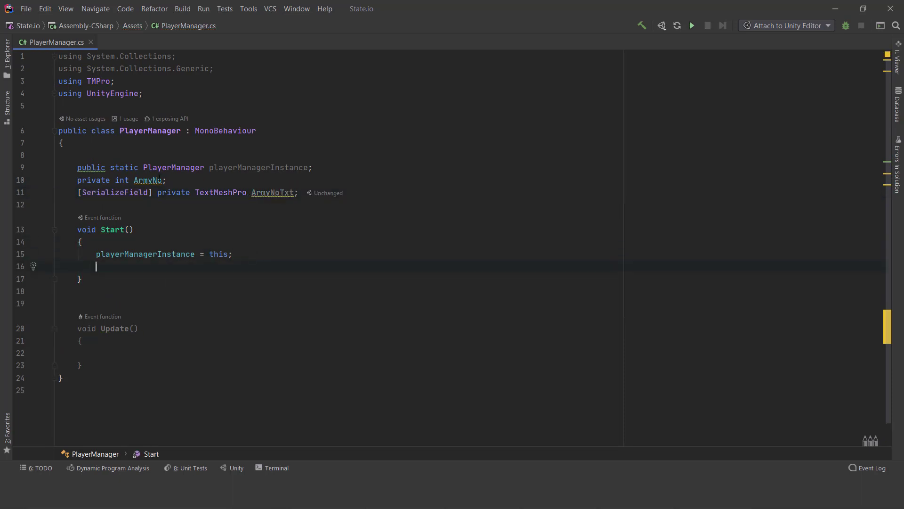
pyautogui.click(143, 180)
pyautogui.scroll(-1, 156, 181)
pyautogui.click(280, 170)
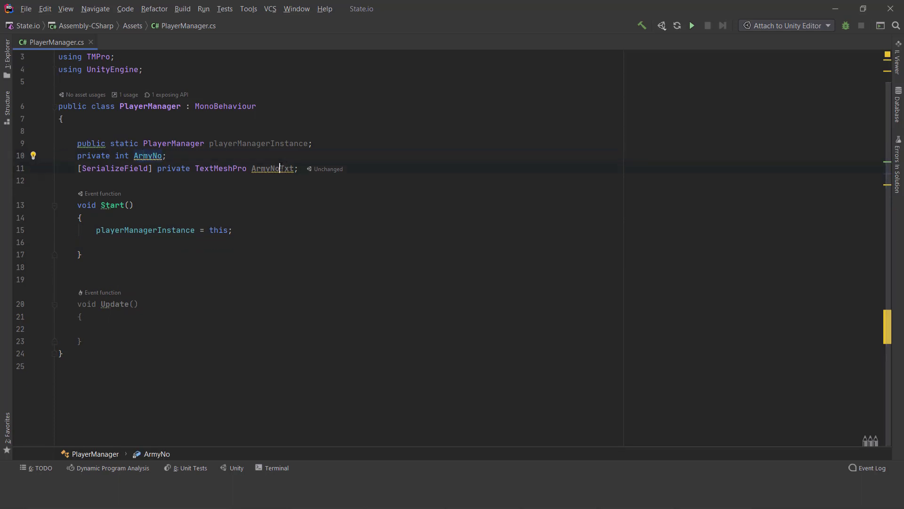
pyautogui.moveTo(95, 338); pyautogui.dragTo(88, 295)
pyautogui.press('BackSpace')
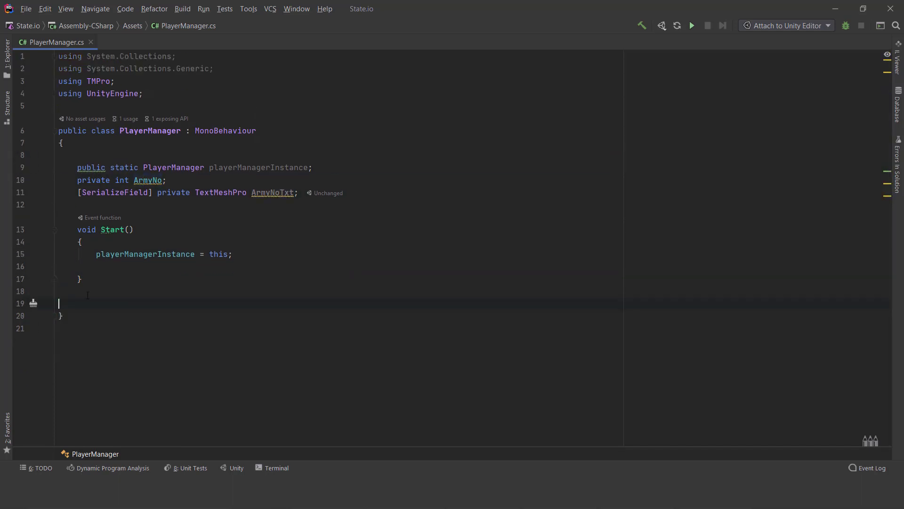
# - Add a private IEnumerator method named GatherTheArmy() with an empty body below Start
pyautogui.write('private IE')
pyautogui.press('Down')
pyautogui.press('Return')
pyautogui.write('GatherTheArm')
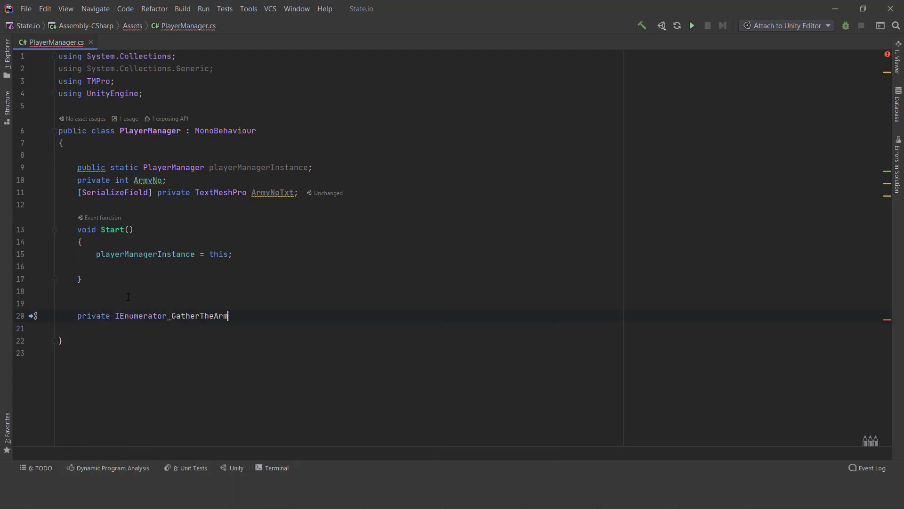
pyautogui.write('y()')
pyautogui.press('Return')
pyautogui.write('{')
pyautogui.press('Return')
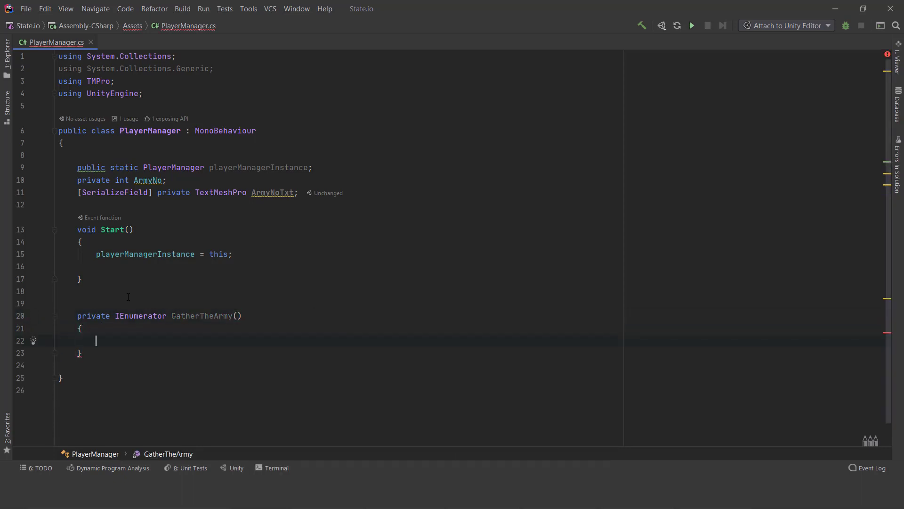
# - In GatherTheArmy, declare int counter = 0 and set ArmyNo to 0
pyautogui.write('int counter = 0;')
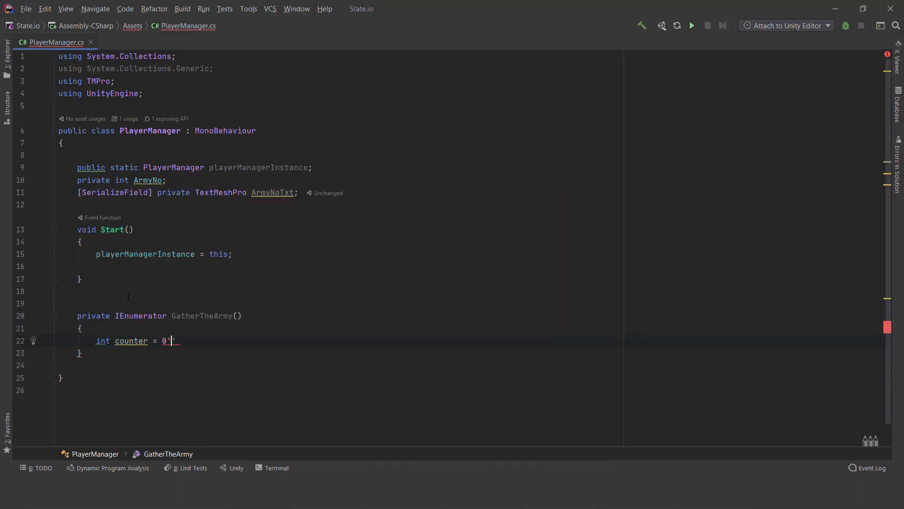
pyautogui.press('Return')
pyautogui.write('ArmyNo = 0')
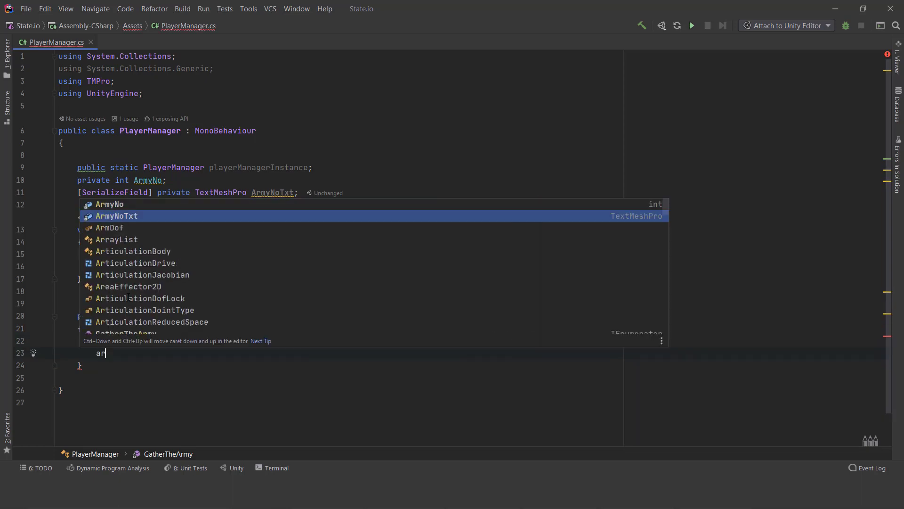
pyautogui.write(';')
pyautogui.press('Return')
pyautogui.press('Return')
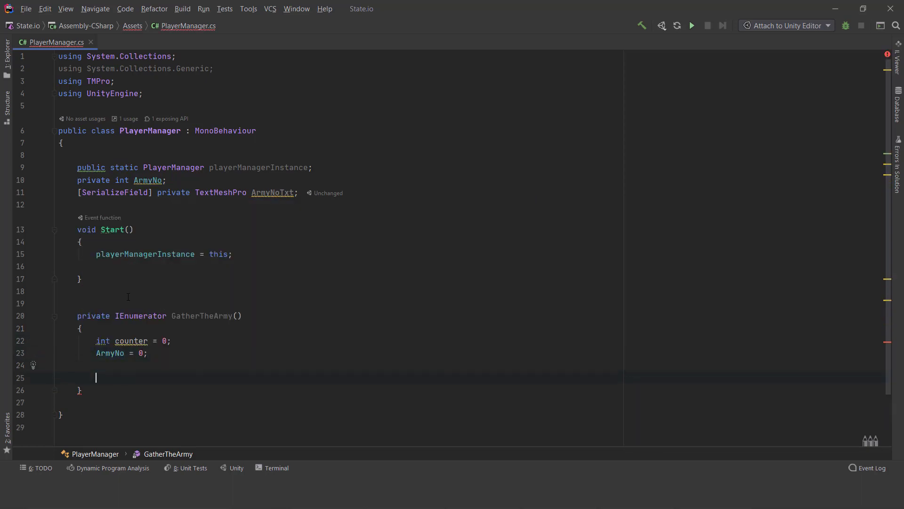
pyautogui.write('if')
pyautogui.press('Tab')
pyautogui.hotkey('ctrl', 'z')
pyautogui.hotkey('ctrl', 'z')
# - Insert a while loop with the condition counter < 10 below the ArmyNo assignment
pyautogui.write('wh')
pyautogui.press('Tab')
pyautogui.click(135, 401)
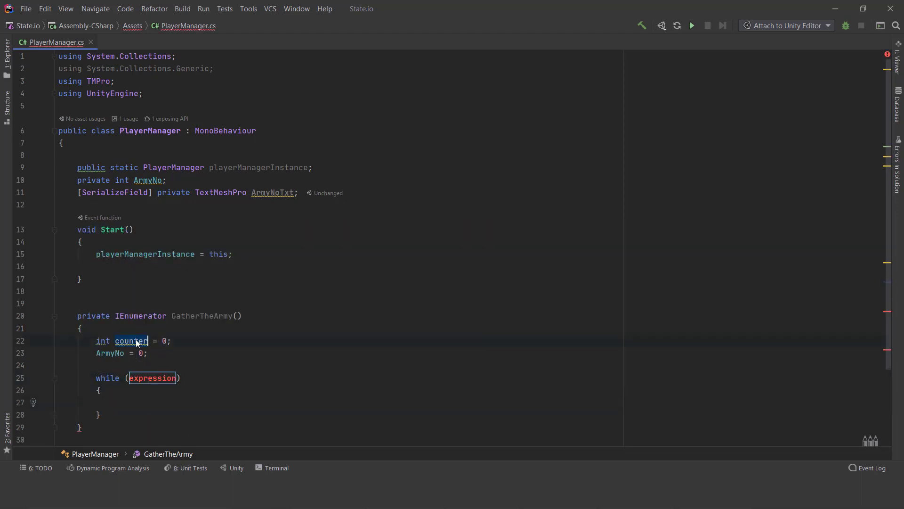
pyautogui.hotkey('ctrl', 'c')
pyautogui.doubleClick(154, 379)
pyautogui.hotkey('ctrl', 'v')
pyautogui.write('<')
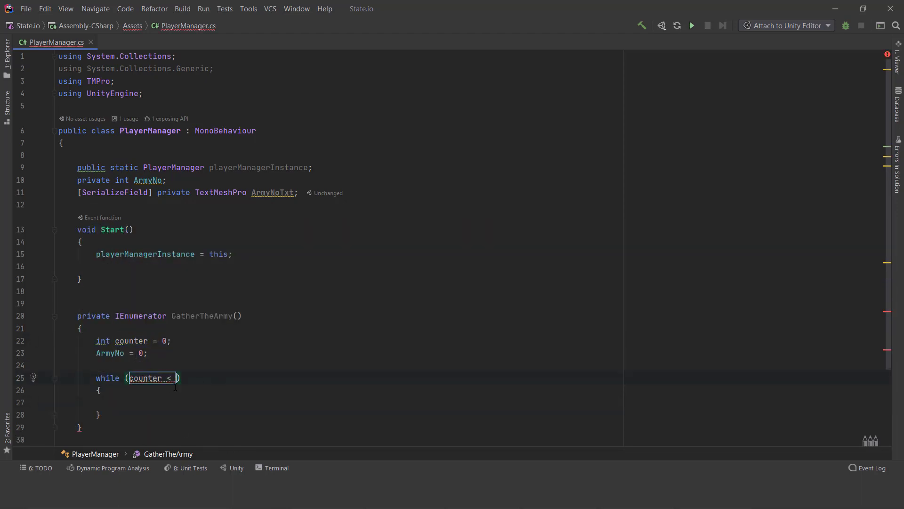
# - Inside the while loop, set ArmyNoTxt.text to counter.ToString()
pyautogui.scroll(-2, 33, 386)
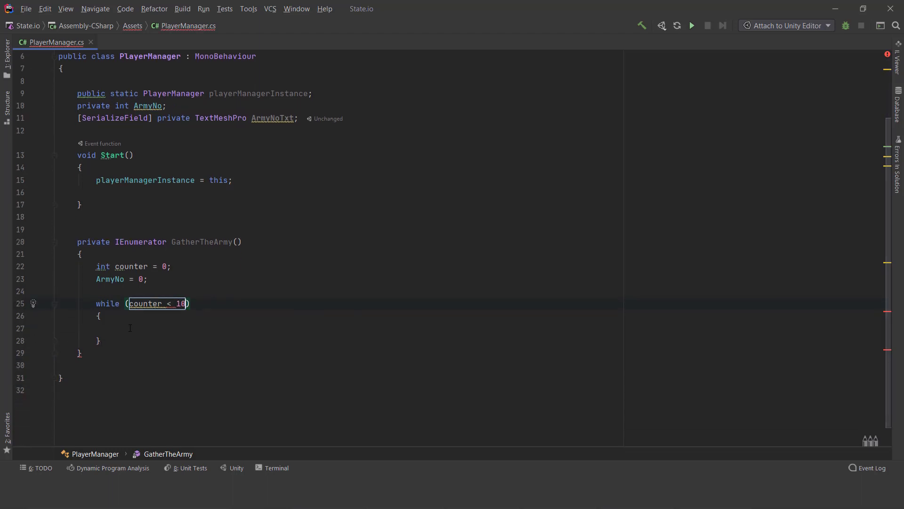
pyautogui.click(132, 326)
pyautogui.hotkey('ctrl', 'c')
pyautogui.click(226, 328)
pyautogui.hotkey('ctrl', 'v')
pyautogui.write('.te')
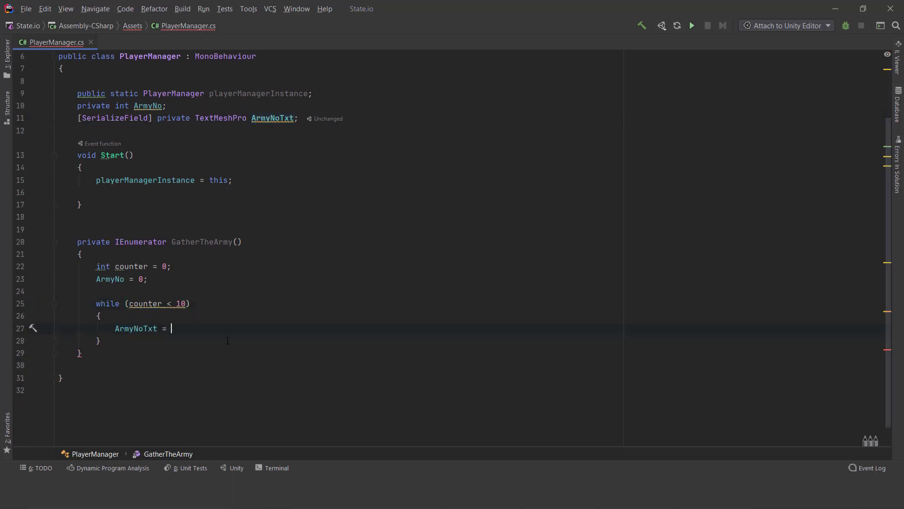
pyautogui.write('xt = counter.to')
pyautogui.press('Return')
pyautogui.write(';')
# - Increment the counter with counter++ on the line after the ArmyNoTxt.text assignment
pyautogui.press('Return')
pyautogui.write('counter++')
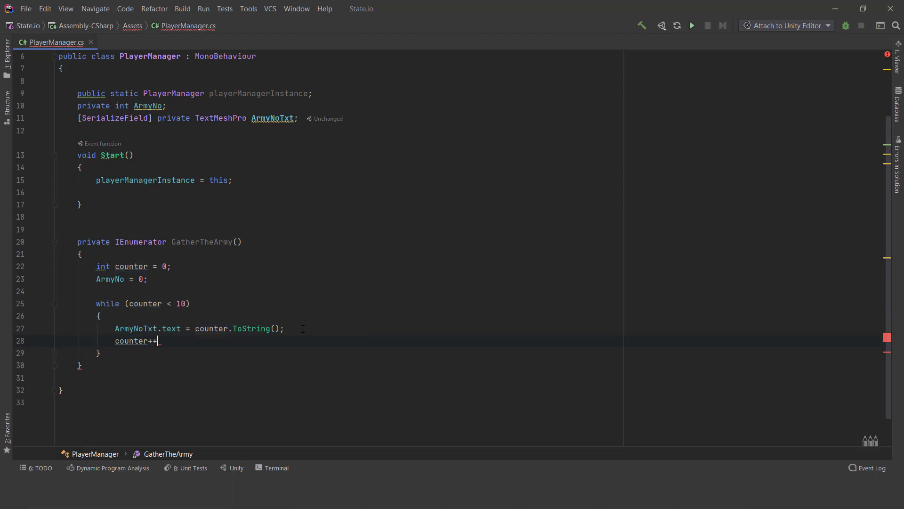
pyautogui.press('Return')
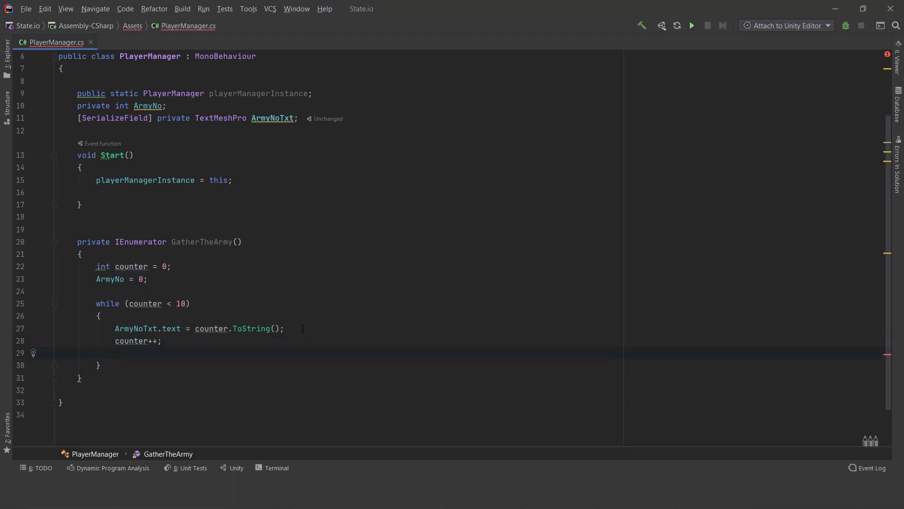
# - Insert the statement ArmyNo = counter; above counter++ in the while loop
pyautogui.press('Return')
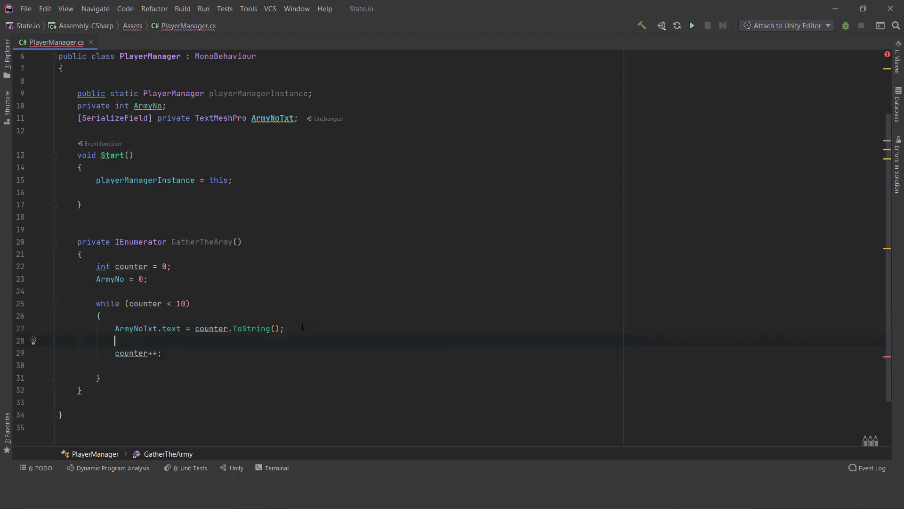
pyautogui.write('ArmyNo = cou')
pyautogui.press('Return')
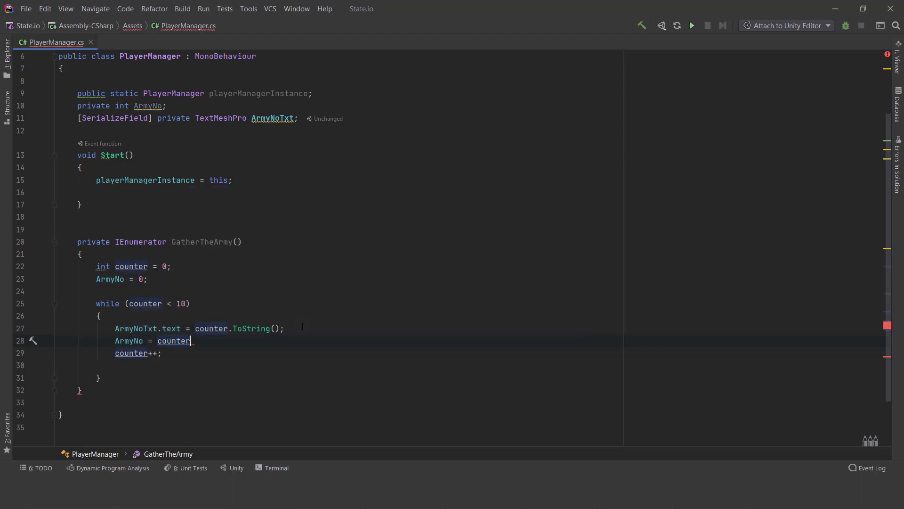
pyautogui.write(';')
pyautogui.scroll(-2, 125, 310)
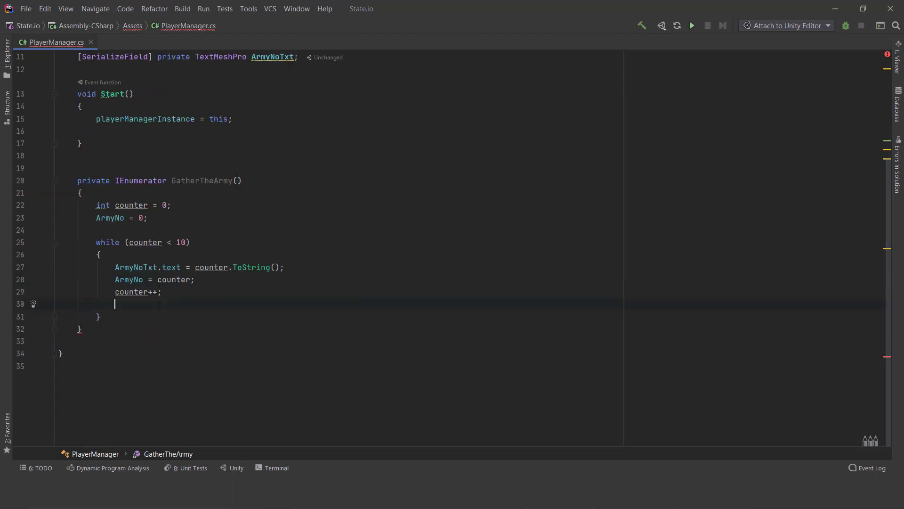
# - End the while loop body with the statement yield return new WaitForSecondsRealtime(0.5f);
pyautogui.press('Return')
pyautogui.write('yield return new wati')
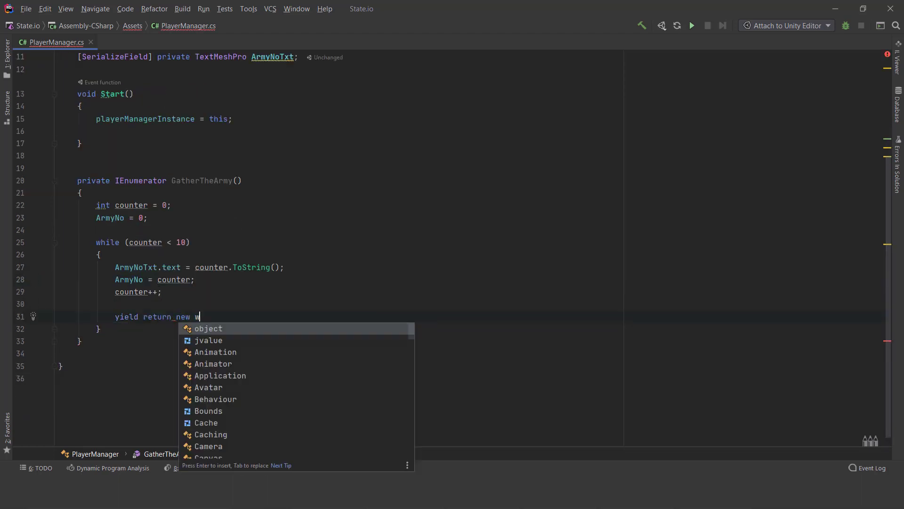
pyautogui.press('BackSpace')
pyautogui.press('BackSpace')
pyautogui.write('itForSecondsRealtime(0.5f);')
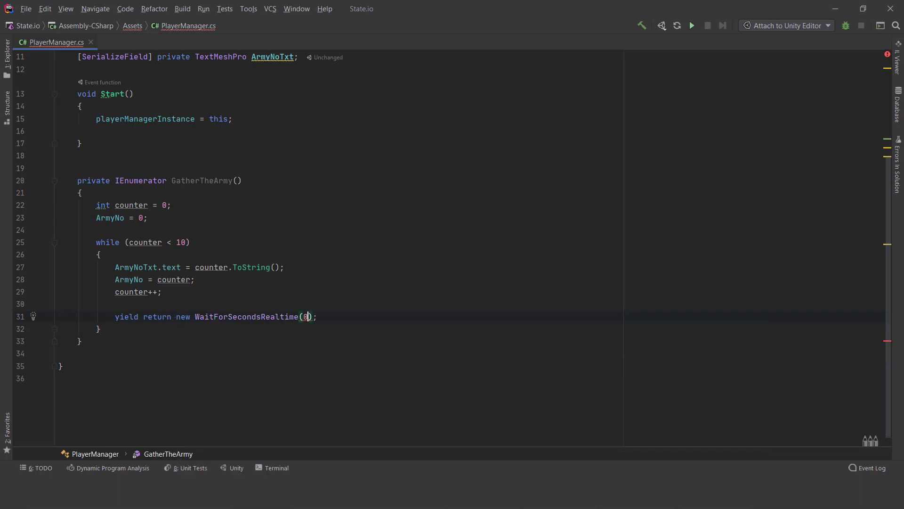
pyautogui.press('End')
pyautogui.scroll(-1, 166, 338)
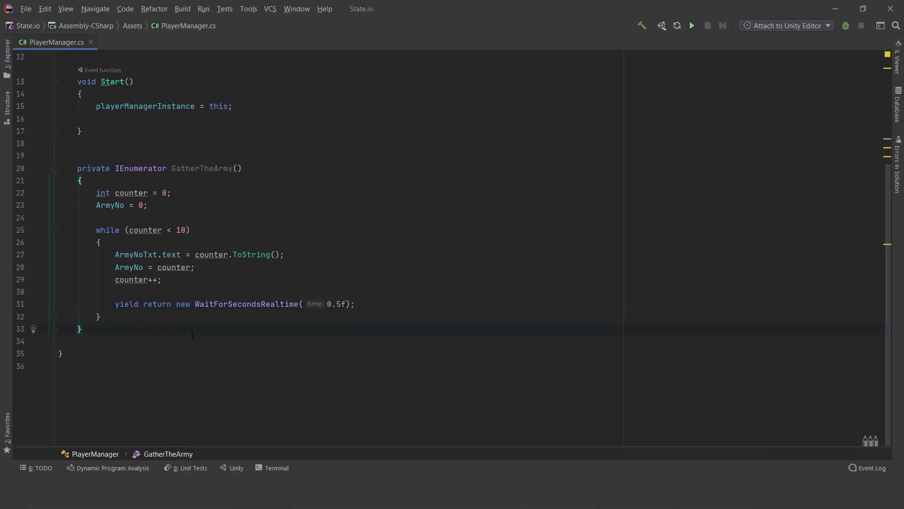
# - Declare the field private IEnumerator IeGatherTheArmy; below the ArmyNoTxt field
pyautogui.scroll(3, 172, 358)
pyautogui.scroll(1, 175, 372)
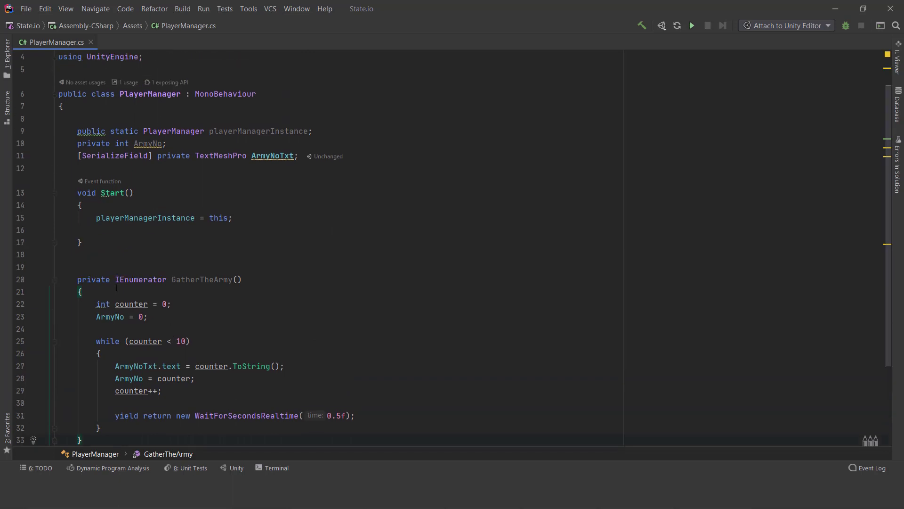
pyautogui.click(252, 168)
pyautogui.write('priivate IEnumerator ')
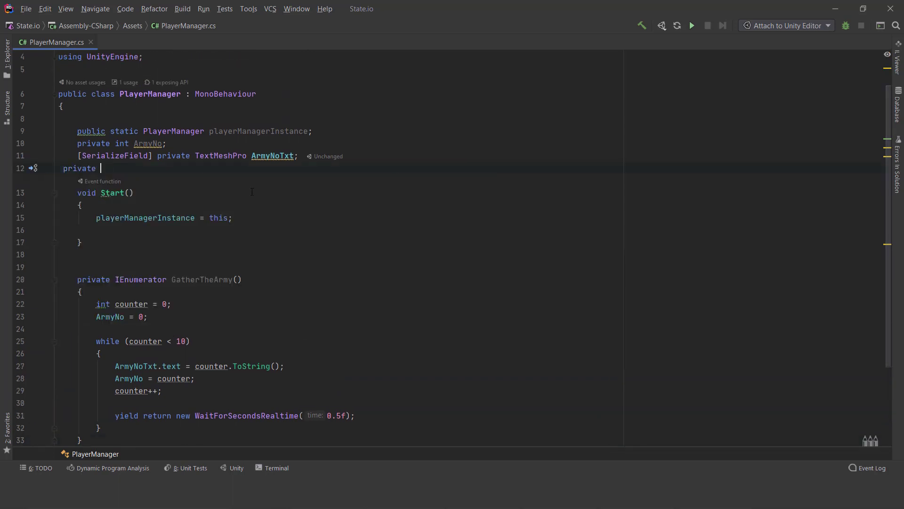
pyautogui.write('_IeGather')
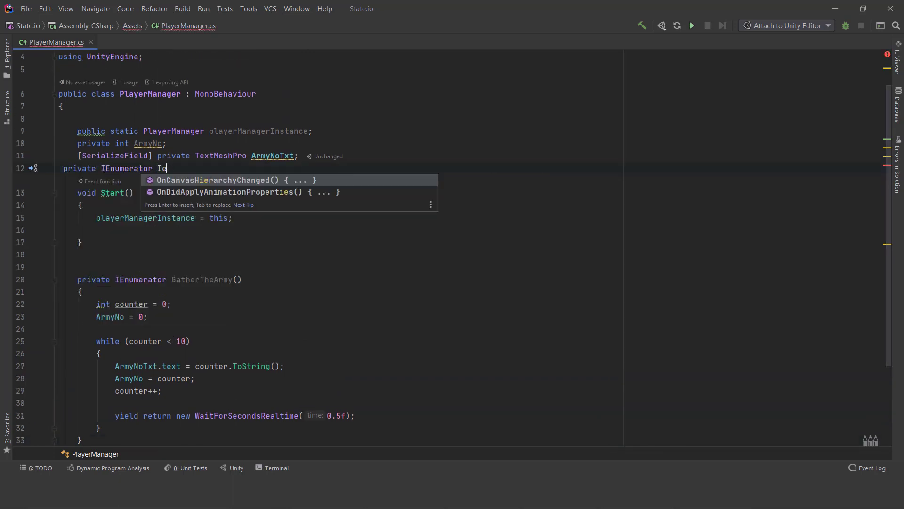
pyautogui.write('TheArmy;')
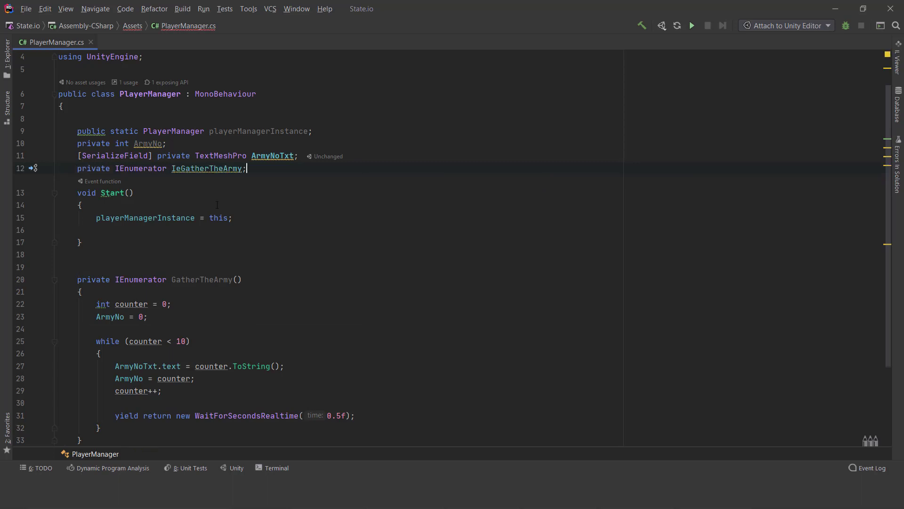
# - In the Start method, assign GatherTheArmy() to IeGatherTheArmy below the playerManagerInstance line
pyautogui.click(179, 233)
pyautogui.write('IeGatherTheArmy')
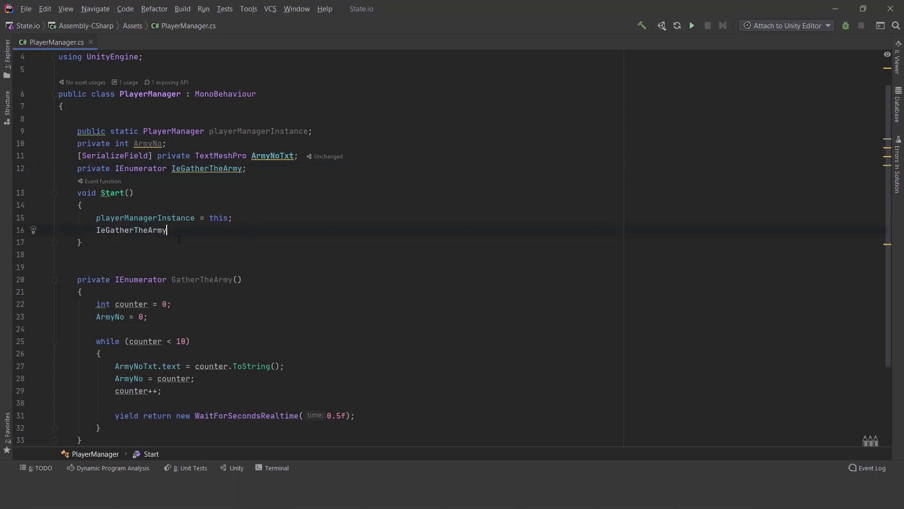
pyautogui.write(' = g')
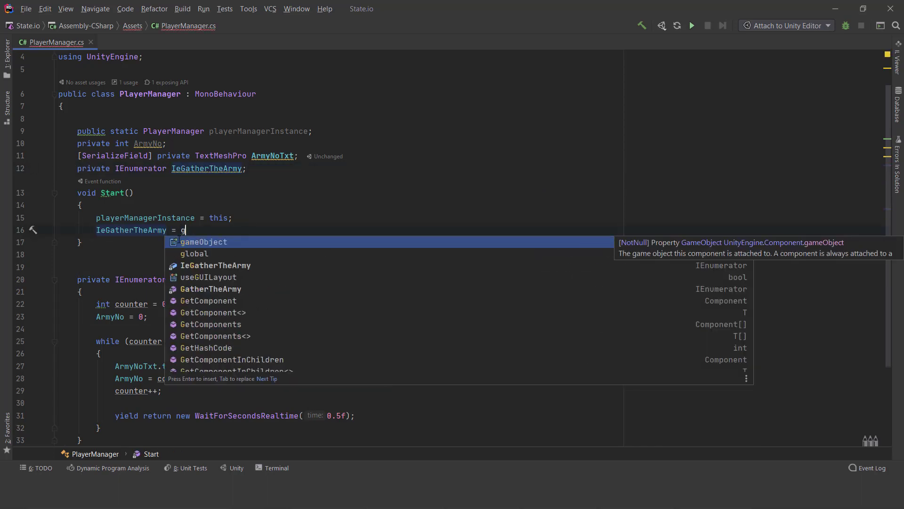
pyautogui.press('Down')
pyautogui.press('Down')
pyautogui.press('Down')
pyautogui.press('Down')
pyautogui.press('Return')
pyautogui.write(';')
pyautogui.press('Return')
pyautogui.press('Return')
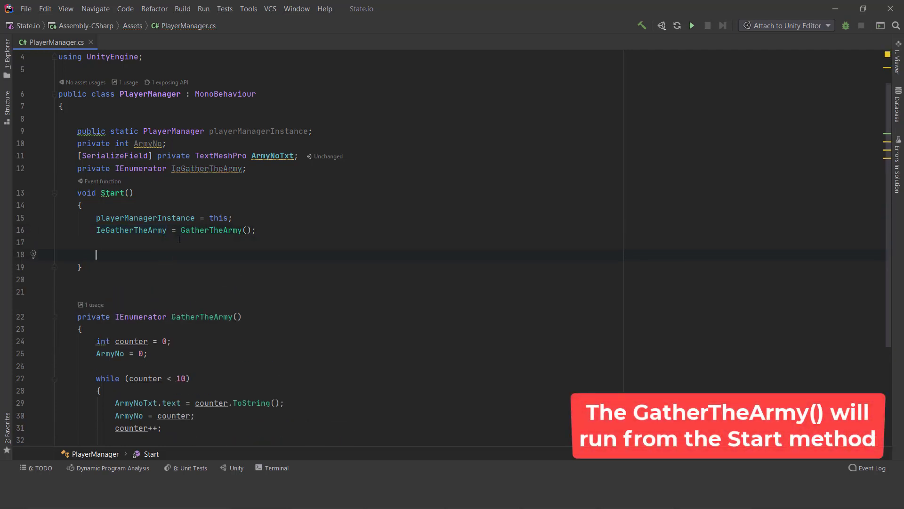
# - Add StartCoroutine(IeGatherTheArmy); at the end of the Start method and save all files
pyautogui.write('start')
pyautogui.press('Down')
pyautogui.press('Down')
pyautogui.press('Return')
pyautogui.write('IeGatherTheArmy);')
pyautogui.scroll(-3, 306, 281)
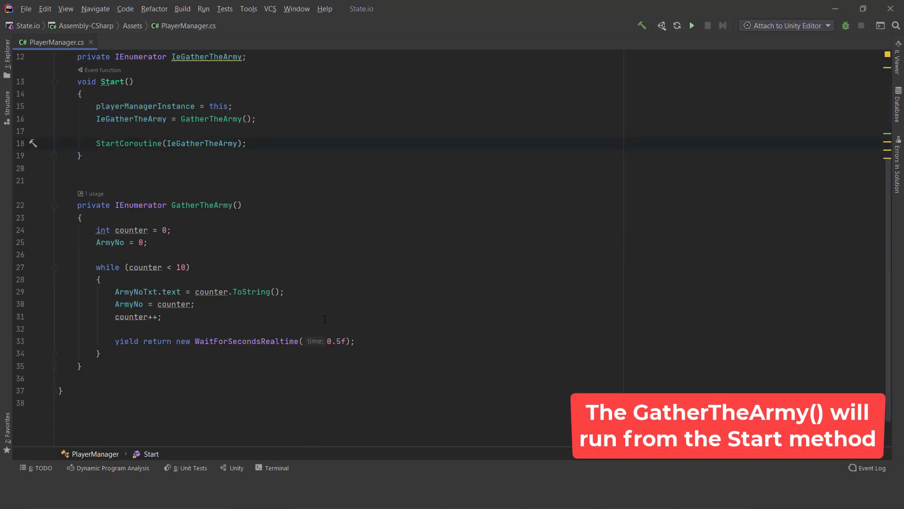
pyautogui.click(31, 11)
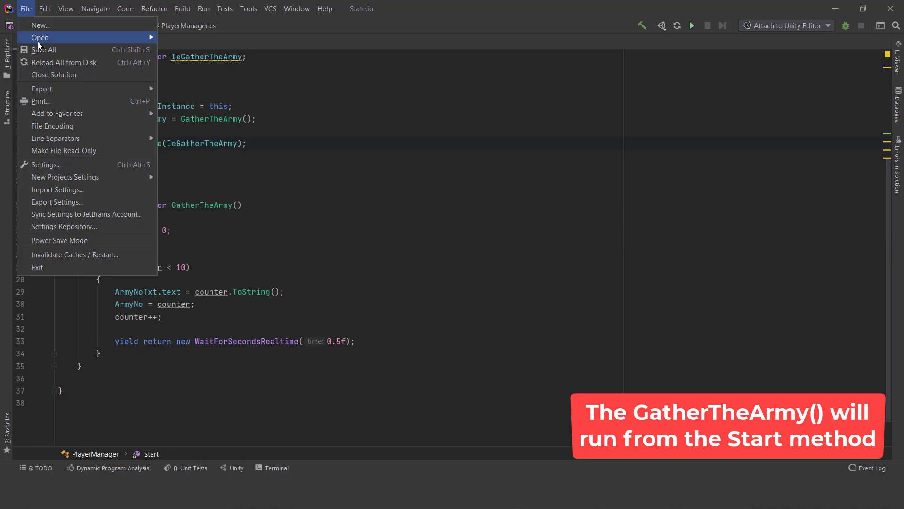
pyautogui.click(41, 48)
# - Switch to Unity and assign the armyNoTextMeshPro object under Army_label to the Player Manager script's Army No Txt field
pyautogui.click(839, 7)
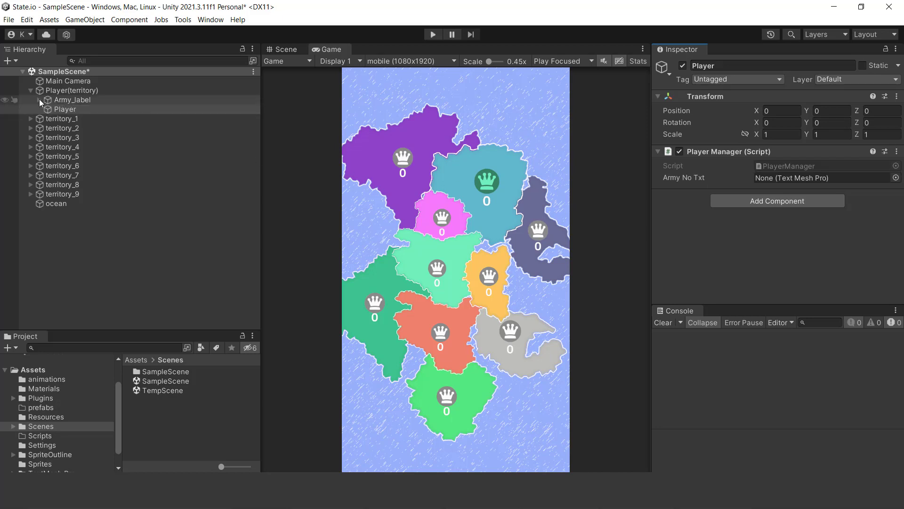
pyautogui.click(39, 101)
pyautogui.moveTo(98, 110); pyautogui.dragTo(779, 177)
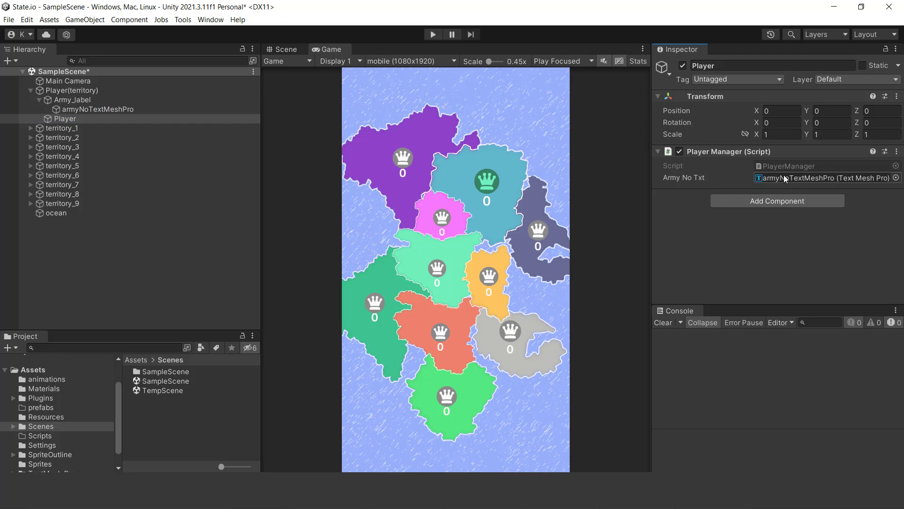
# - Run the scene in play mode to check the player's army counter, and stop it
pyautogui.click(433, 34)
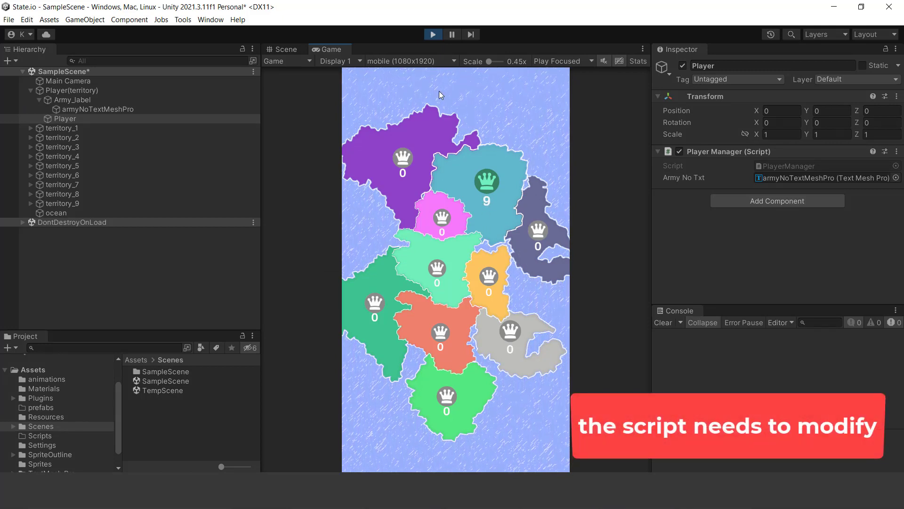
pyautogui.click(432, 35)
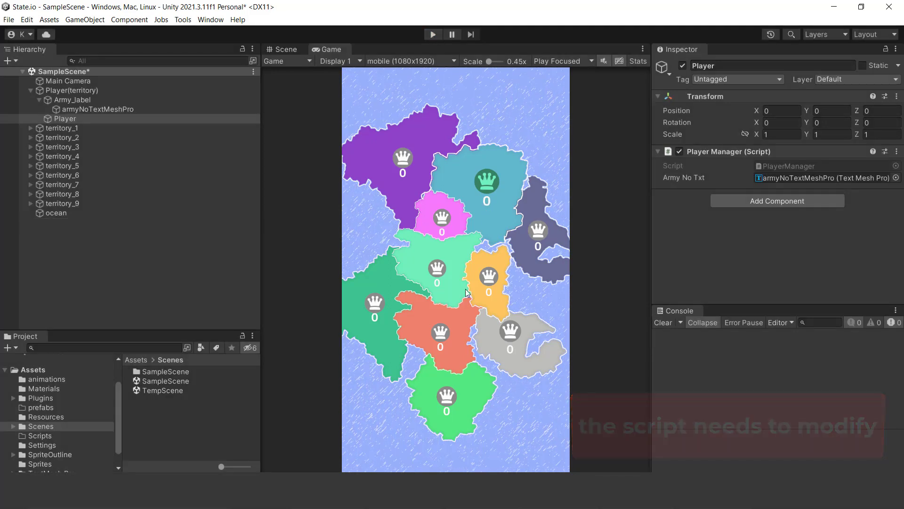
# - Switch to Rider, move the ArmyNoTxt.text and ArmyNo assignments below counter++ in the while loop, and save all files
pyautogui.hotkey('alt', 'Tab')
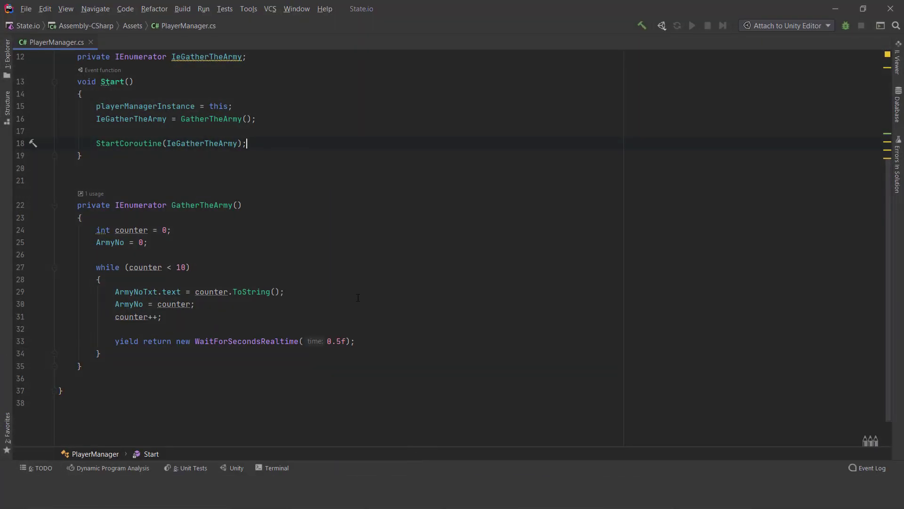
pyautogui.scroll(-1, 179, 289)
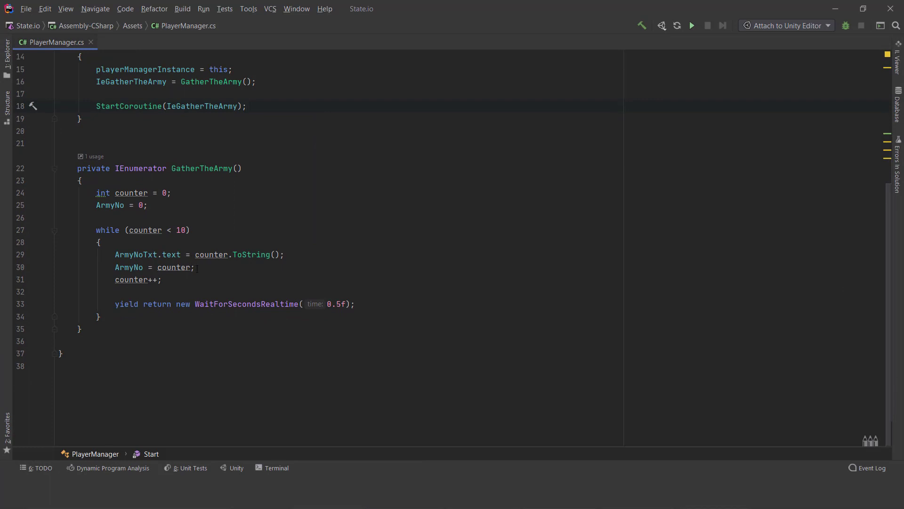
pyautogui.moveTo(167, 267); pyautogui.dragTo(110, 267)
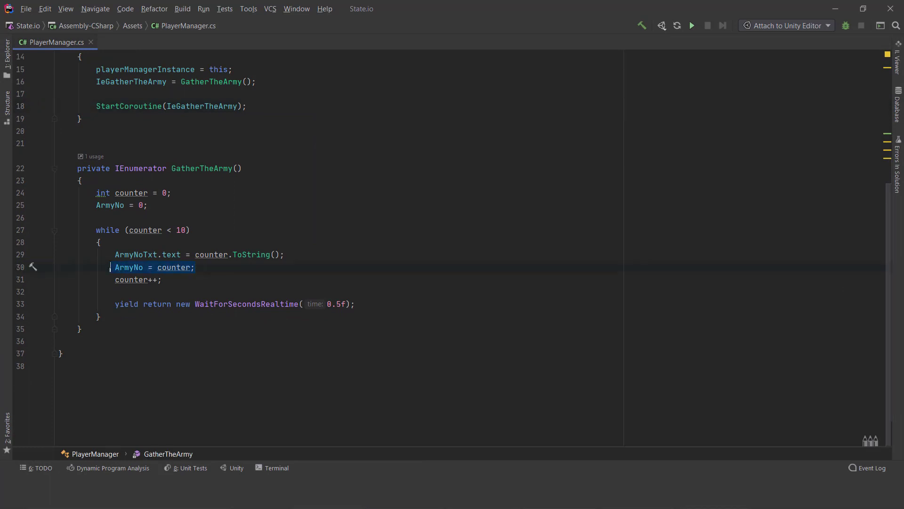
pyautogui.moveTo(199, 270); pyautogui.dragTo(107, 255)
pyautogui.hotkey('ctrl', 'x')
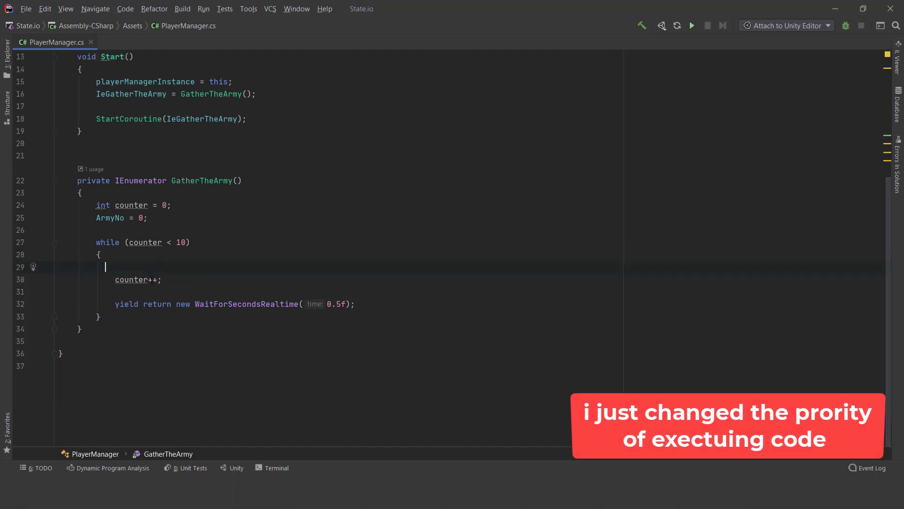
pyautogui.press('Delete')
pyautogui.click(134, 279)
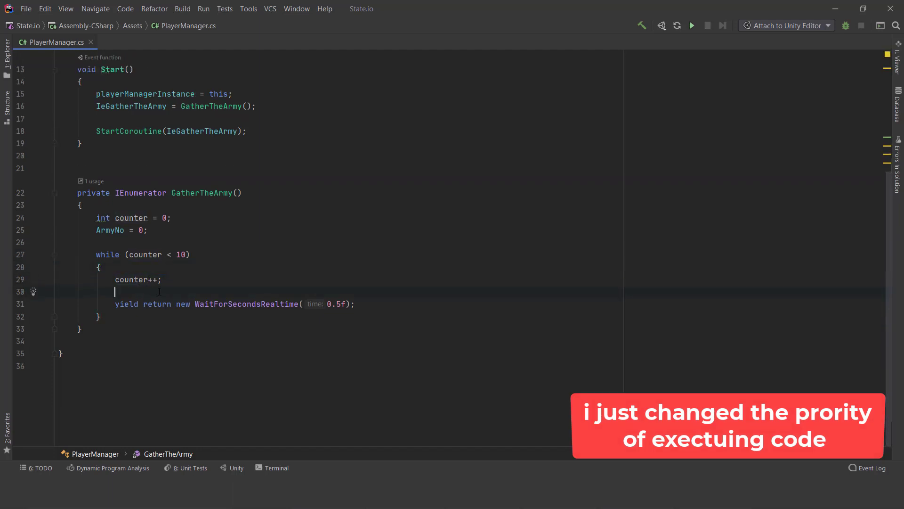
pyautogui.hotkey('ctrl', 'v')
pyautogui.scroll(-1, 222, 313)
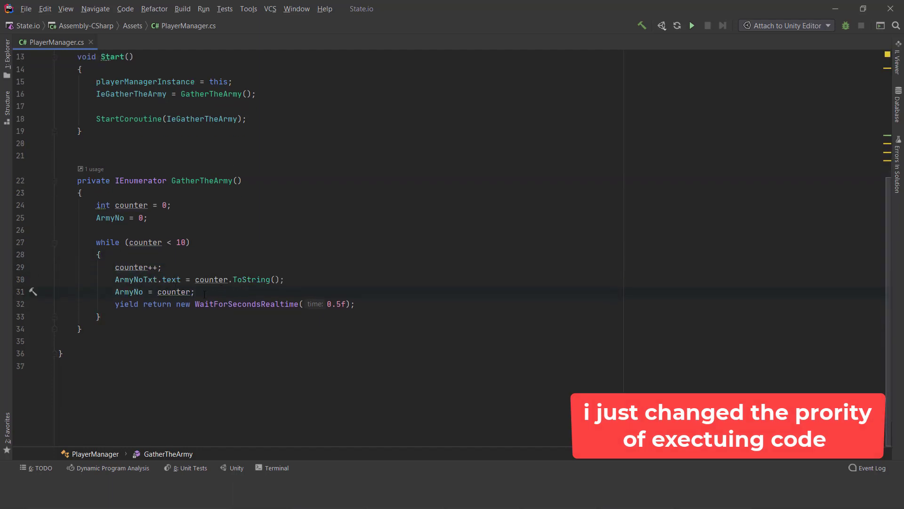
pyautogui.click(25, 9)
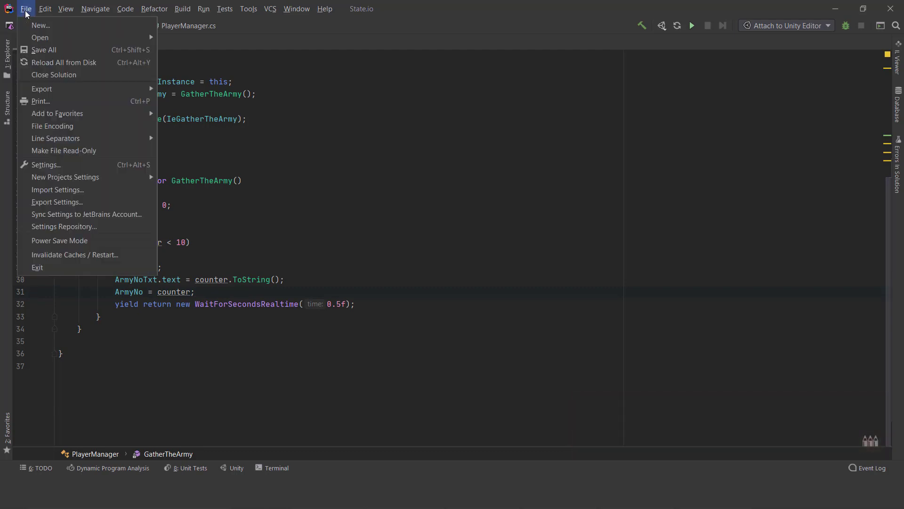
pyautogui.click(39, 49)
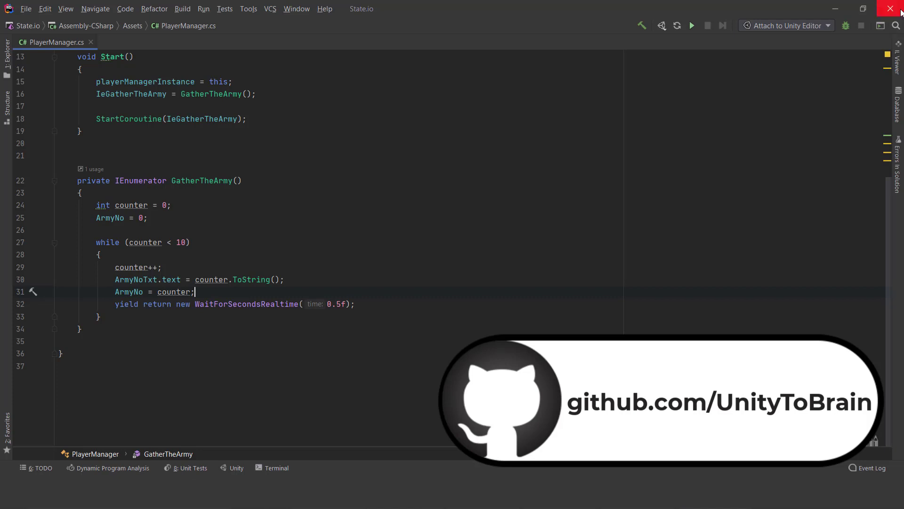
# - Switch to Unity and play the scene again to test the reordered counter code, stopping it when counting ends
pyautogui.click(841, 10)
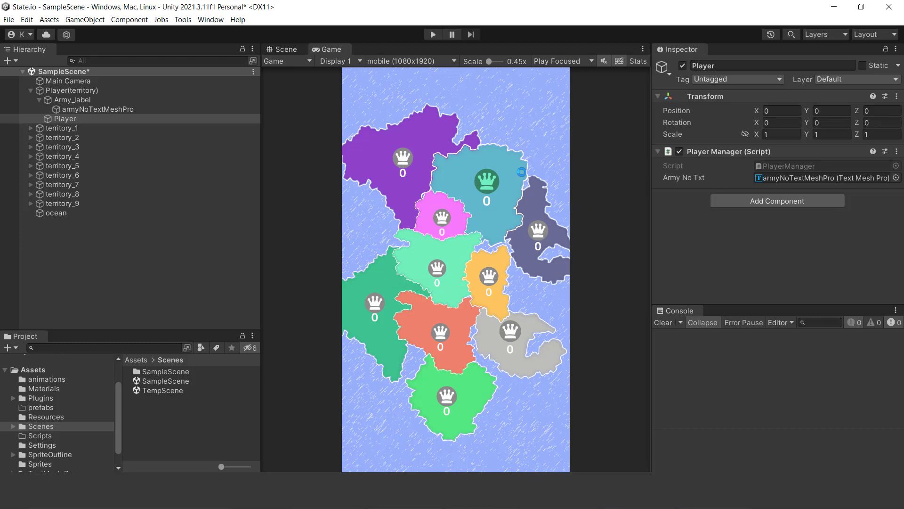
pyautogui.click(432, 37)
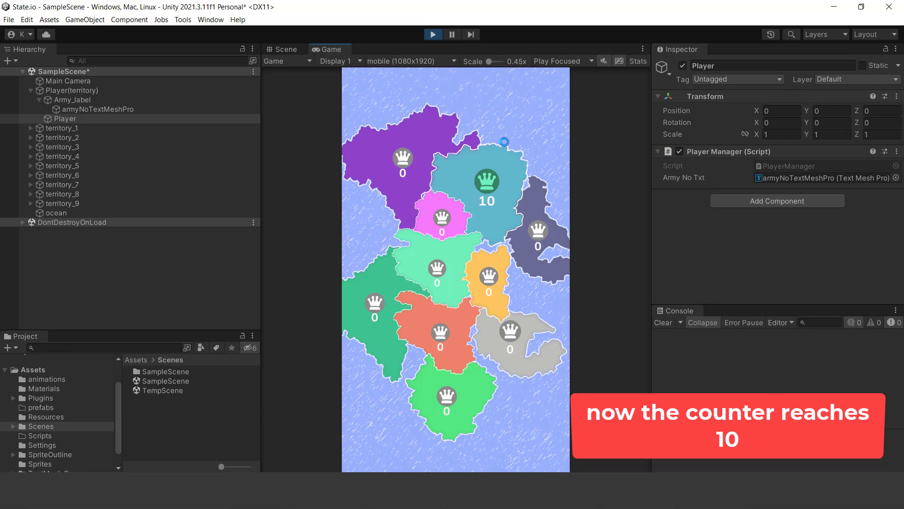
pyautogui.click(435, 35)
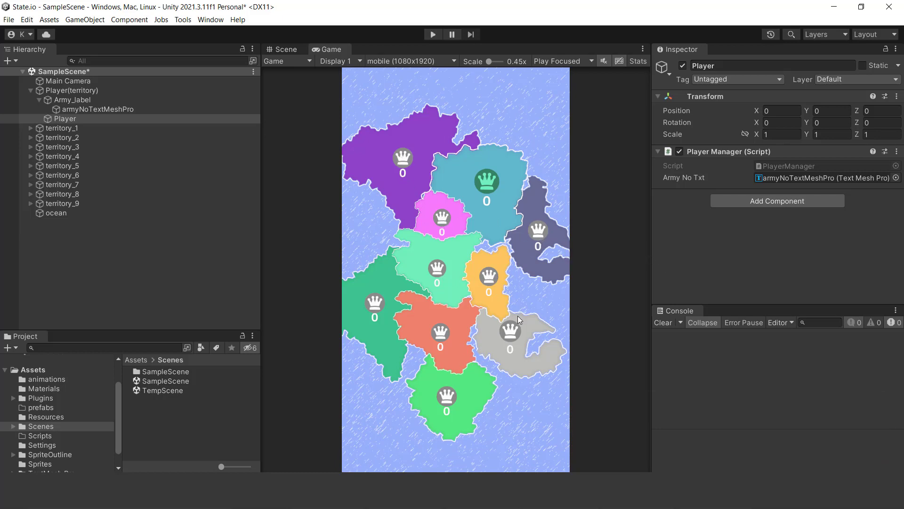
# - Collapse the Army_label and Player(territory) objects in the hierarchy and open the project's Scripts folder
pyautogui.click(39, 100)
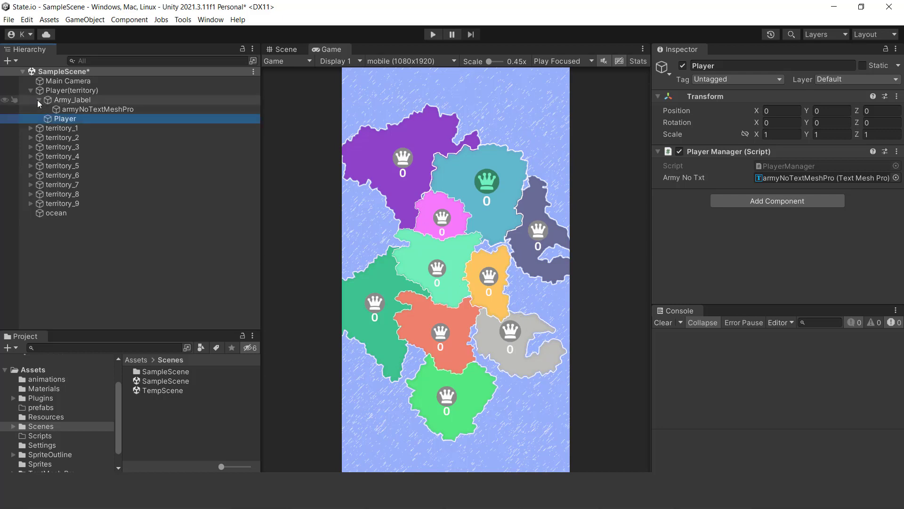
pyautogui.click(30, 90)
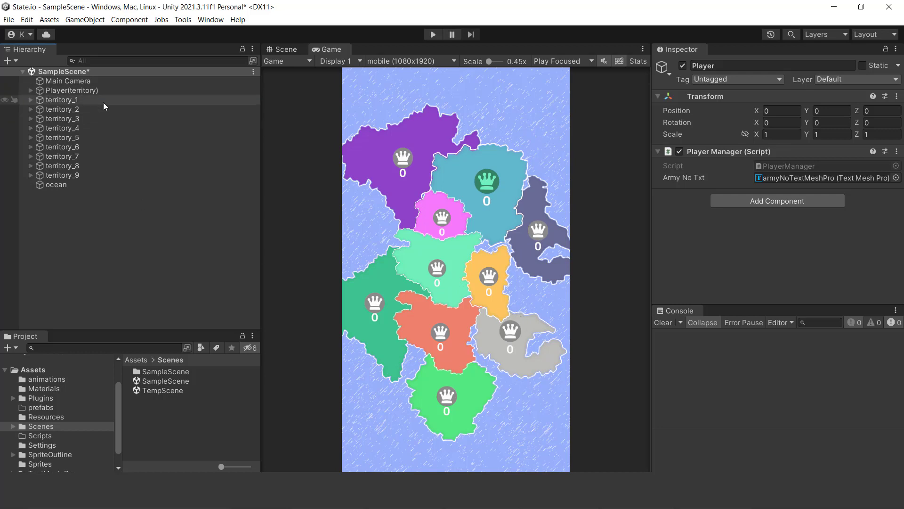
pyautogui.click(40, 369)
pyautogui.scroll(-2, 210, 417)
pyautogui.moveTo(160, 440); pyautogui.dragTo(69, 434)
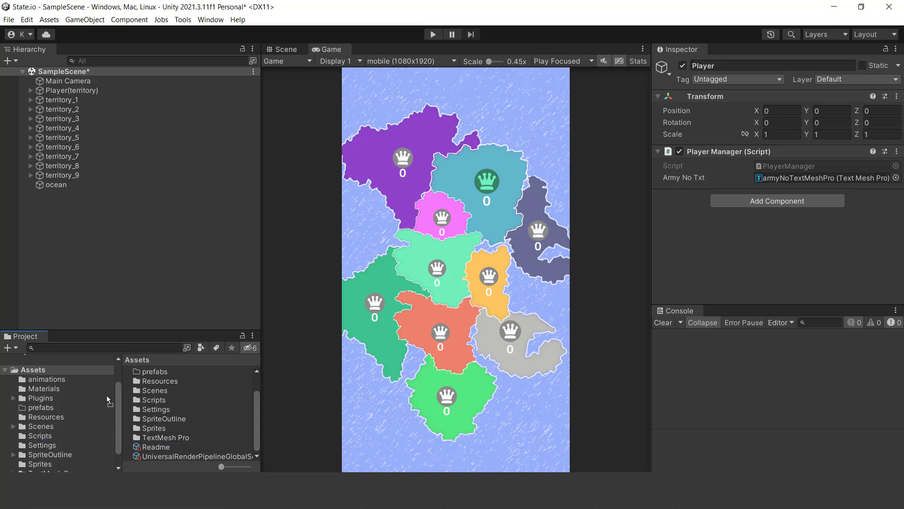
pyautogui.click(40, 435)
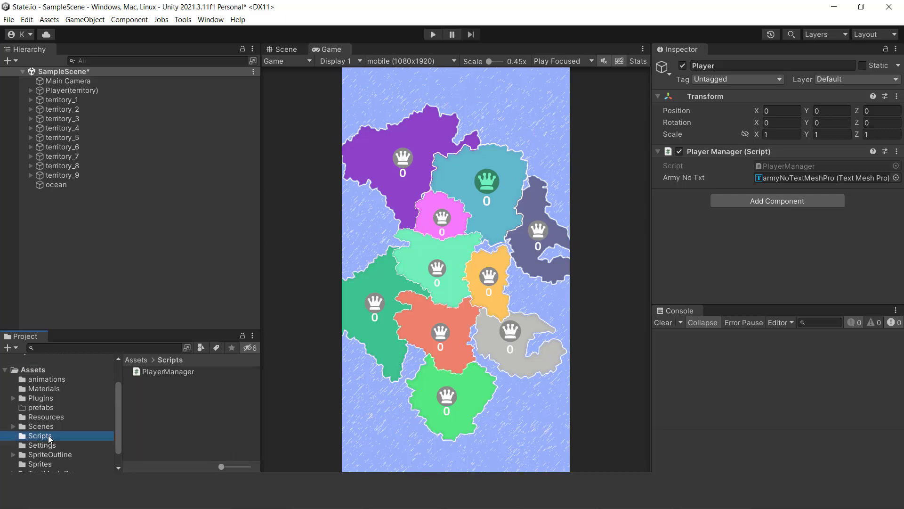
# - Create a C# script named EnemyManager in the Scripts folder and open it in Rider for editing
pyautogui.rightClick(158, 385)
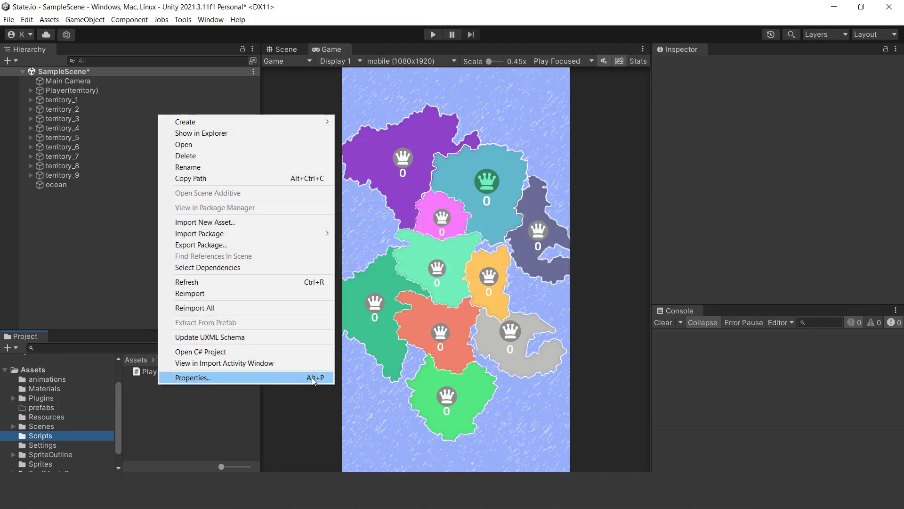
pyautogui.moveTo(299, 124)
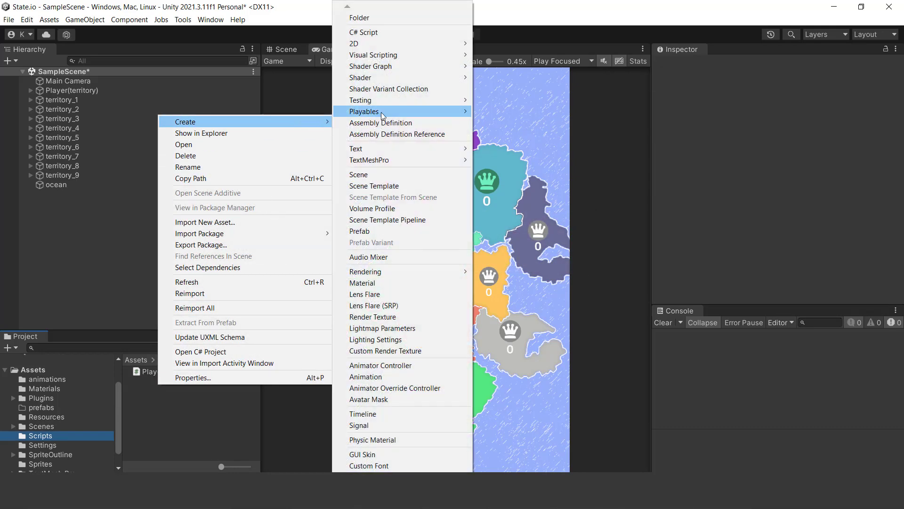
pyautogui.click(376, 33)
pyautogui.write('E')
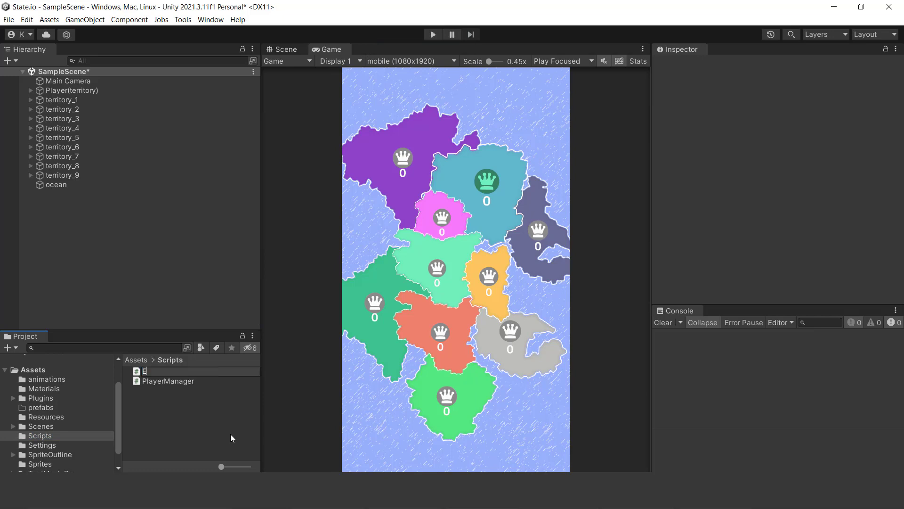
pyautogui.write('nemyManager')
pyautogui.press('Return')
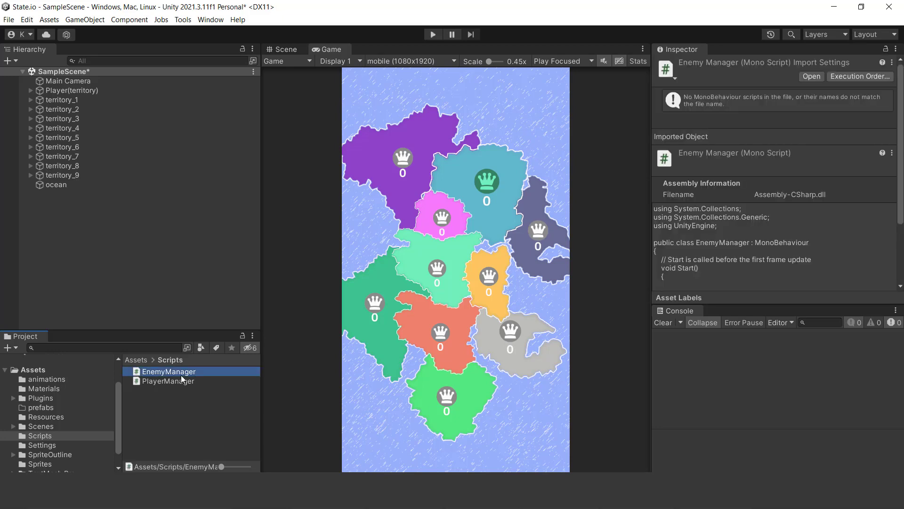
pyautogui.doubleClick(168, 372)
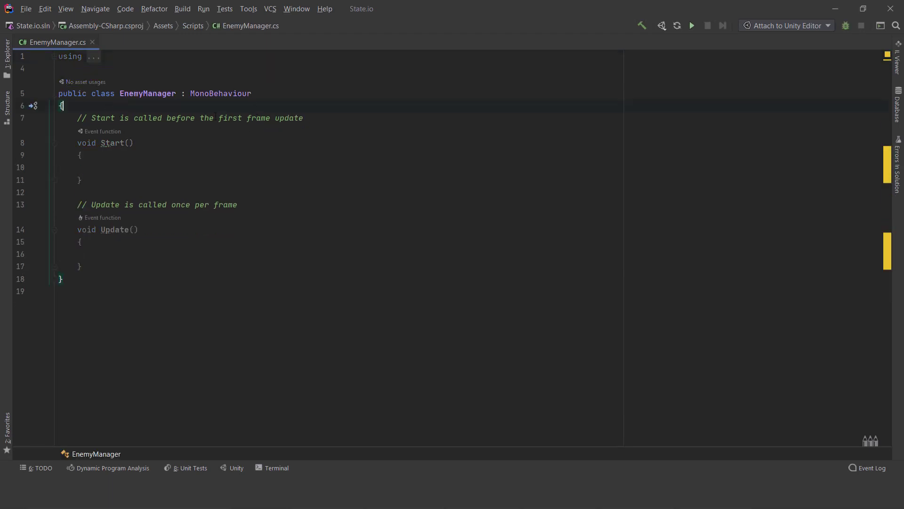
# - Delete the Start and Update comments and the whole Update method from the EnemyManager class
pyautogui.moveTo(83, 202); pyautogui.dragTo(75, 194)
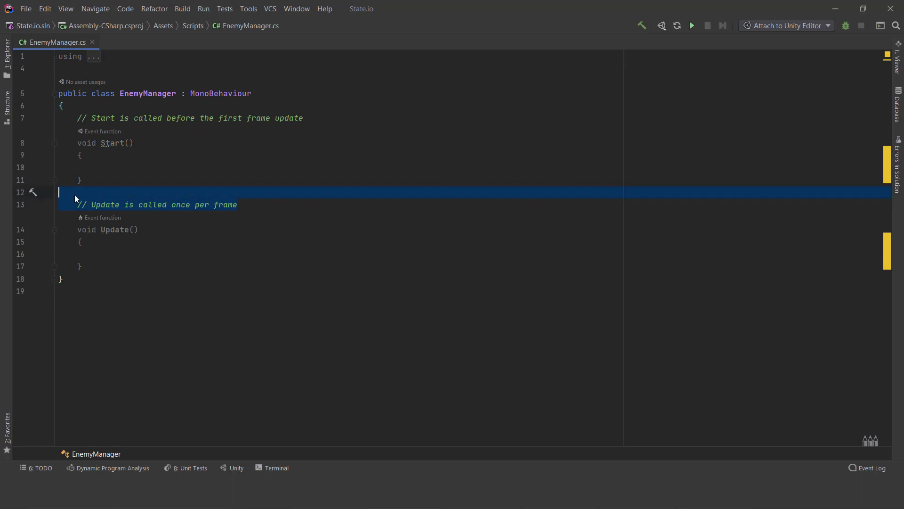
pyautogui.press('BackSpace')
pyautogui.moveTo(89, 257); pyautogui.dragTo(76, 201)
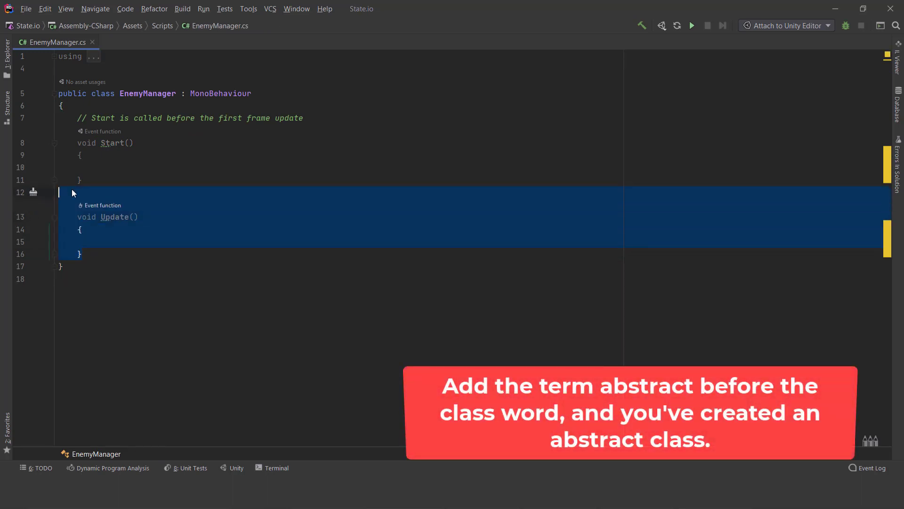
pyautogui.press('BackSpace')
pyautogui.press('BackSpace')
pyautogui.press('BackSpace')
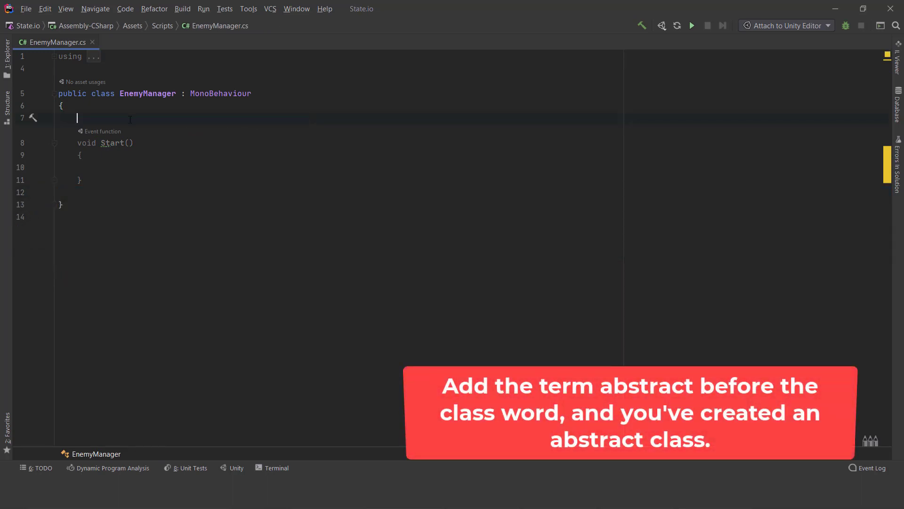
pyautogui.press('Down')
pyautogui.press('Down')
pyautogui.press('Down')
pyautogui.press('Down')
pyautogui.press('Down')
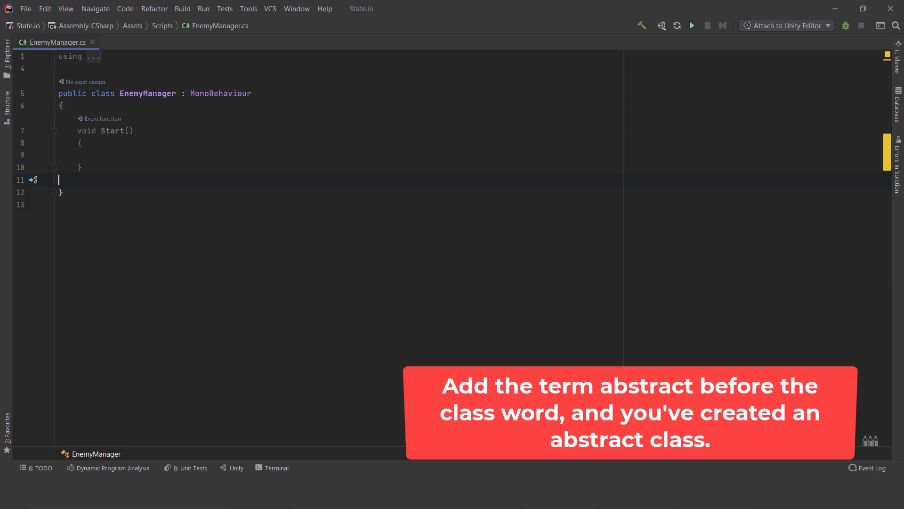
# - Make the EnemyManager class abstract and rename its Start method to Awake
pyautogui.click(88, 93)
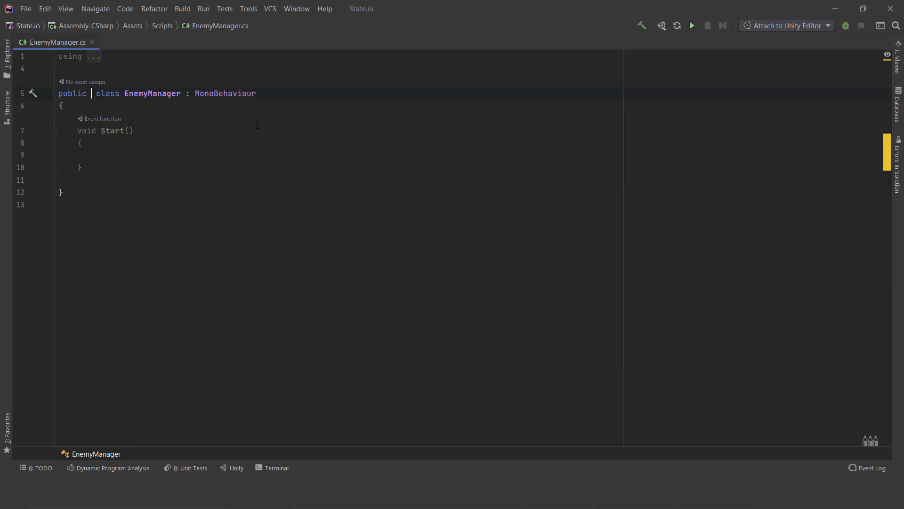
pyautogui.write('a')
pyautogui.press('Return')
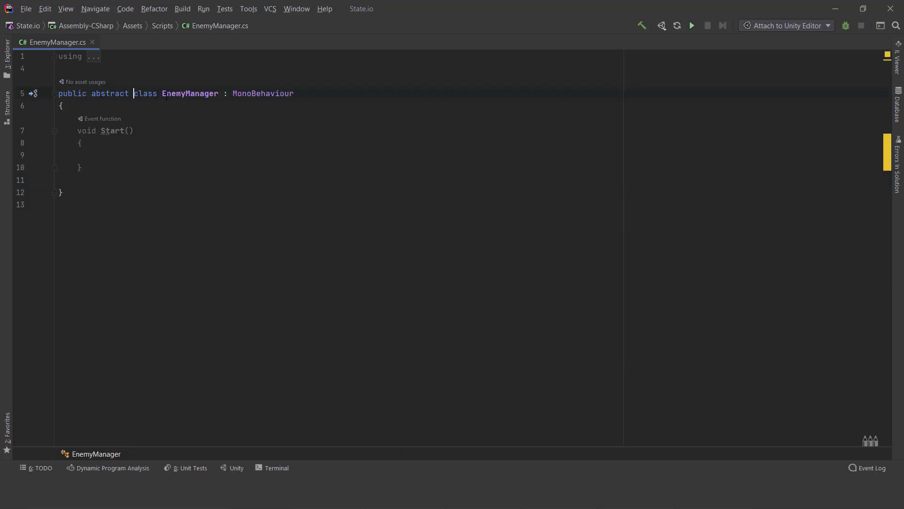
# - Declare the fields public int ArmyNo and public SpriteRenderer TerritorySprite at the start of the EnemyManager class
pyautogui.click(232, 108)
pyautogui.press('Return')
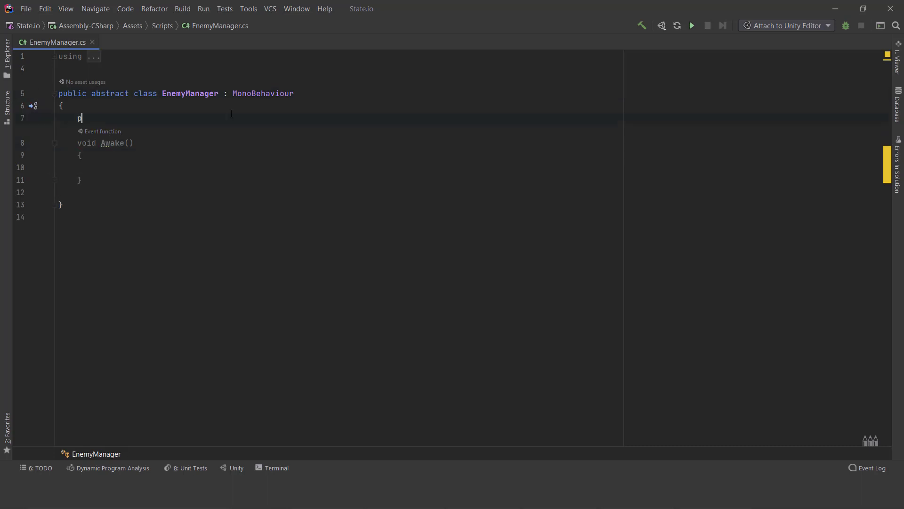
pyautogui.write('public int ArmyNo;')
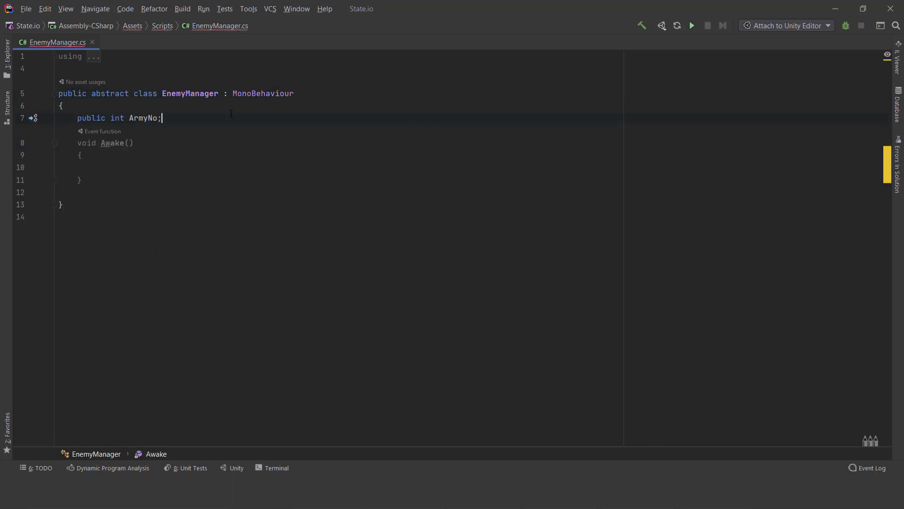
pyautogui.press('Return')
pyautogui.write('public SpriteRenderer ')
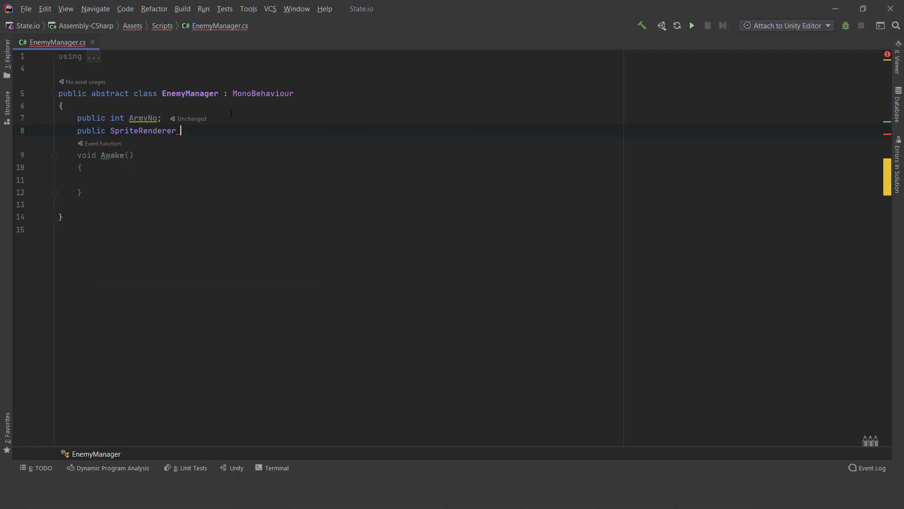
pyautogui.write('Territtor')
pyautogui.press('BackSpace')
pyautogui.press('BackSpace')
pyautogui.press('BackSpace')
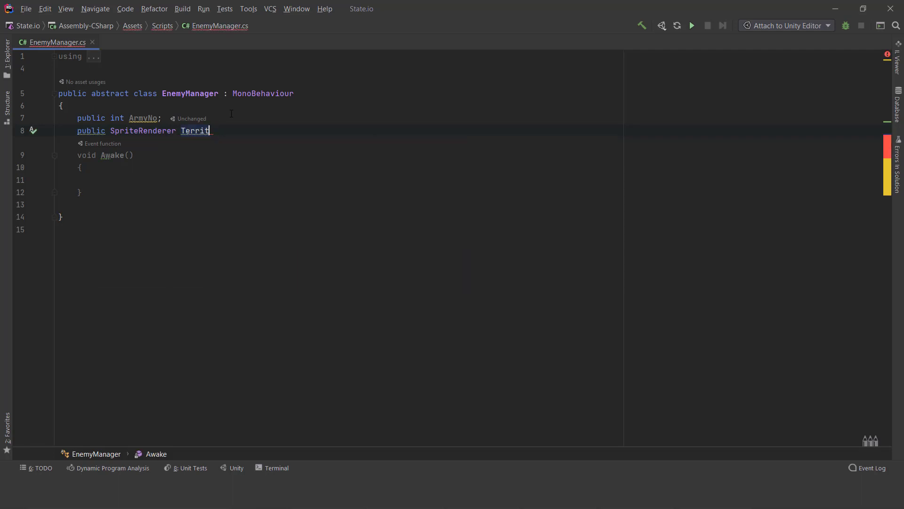
pyautogui.write('orySprite;')
# - Assign ArmyNo = Random.Range(10, 25); inside the Awake method and save all files
pyautogui.press('Down')
pyautogui.write('ArmyNo = ran')
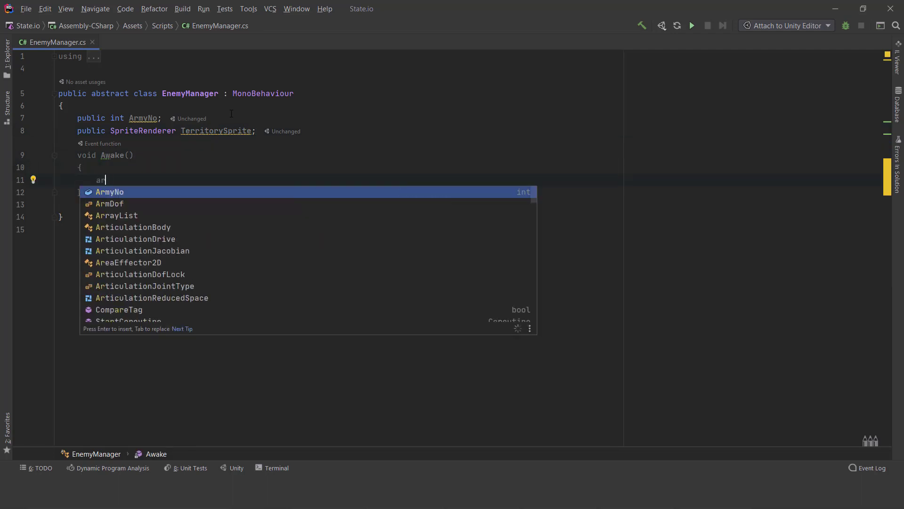
pyautogui.press('Return')
pyautogui.write('.Ra')
pyautogui.press('Return')
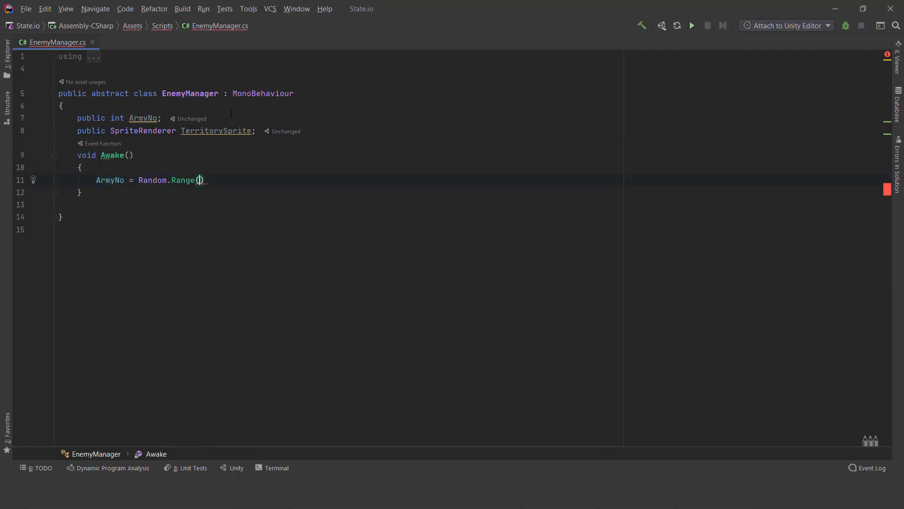
pyautogui.write('10, 25);')
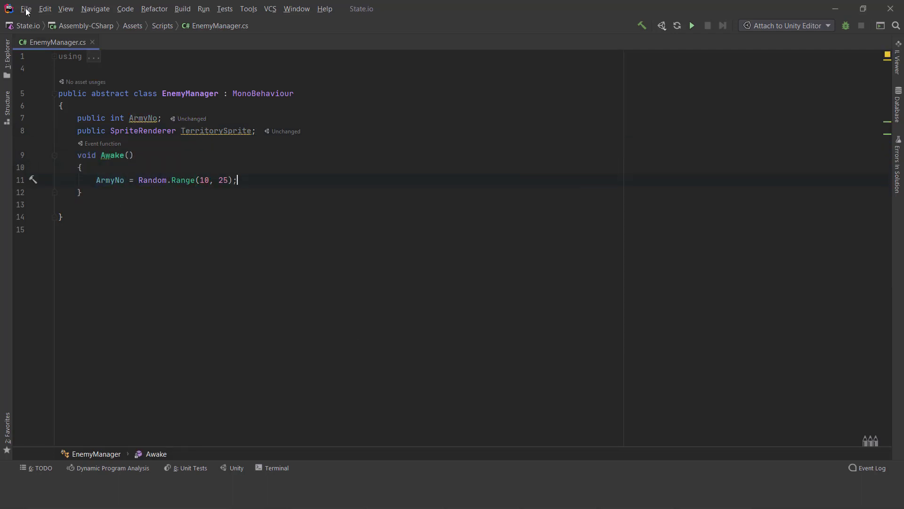
pyautogui.click(26, 9)
pyautogui.press('Escape')
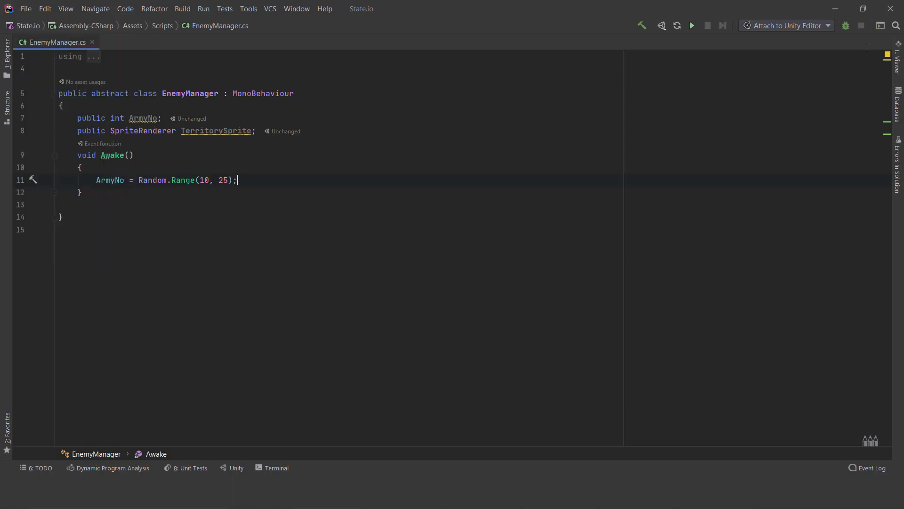
# - Switch to Unity, expand territory_1 in the hierarchy and inspect the components of its enemy object
pyautogui.click(836, 9)
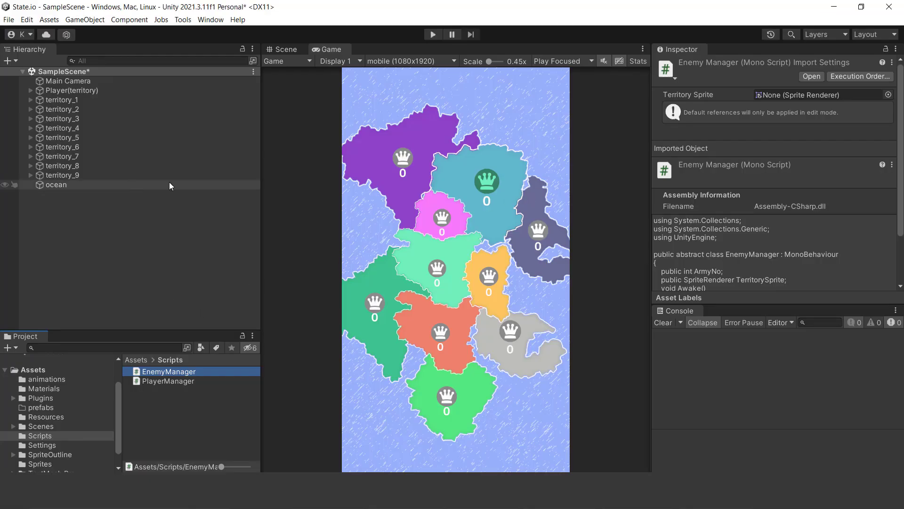
pyautogui.click(31, 100)
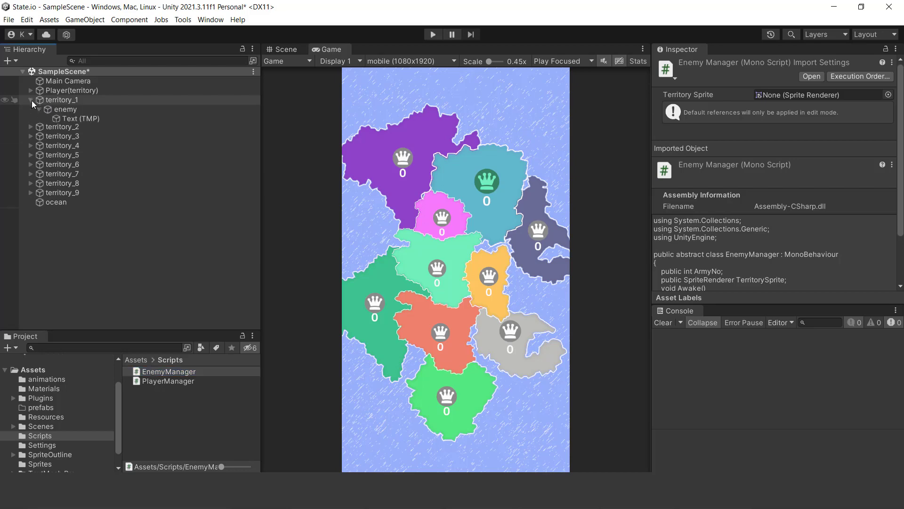
pyautogui.click(48, 111)
pyautogui.scroll(-3, 838, 212)
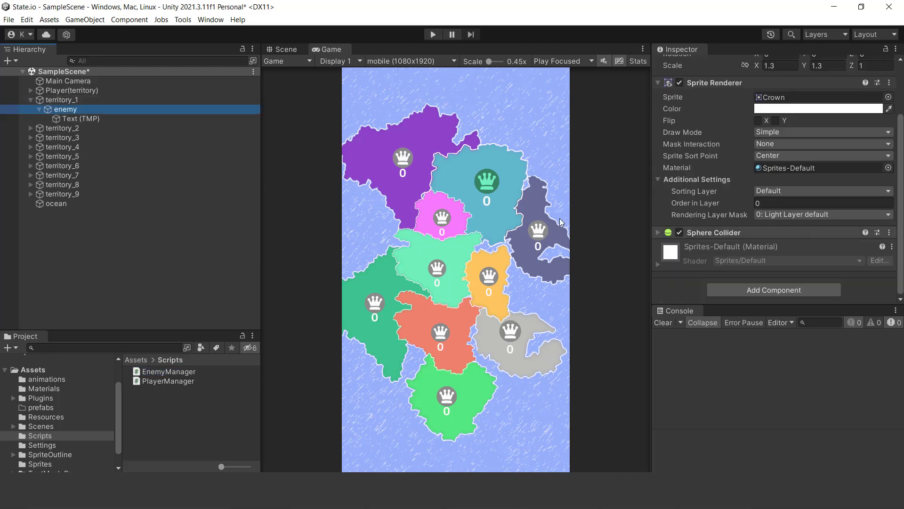
# - Create a C# script named Enemy in the Scripts folder and open it in Rider
pyautogui.rightClick(163, 405)
pyautogui.moveTo(267, 142)
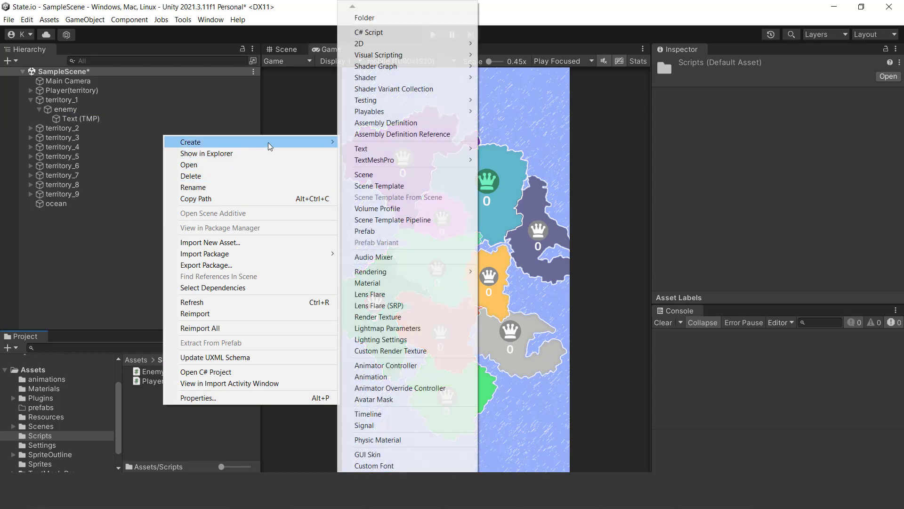
pyautogui.click(369, 32)
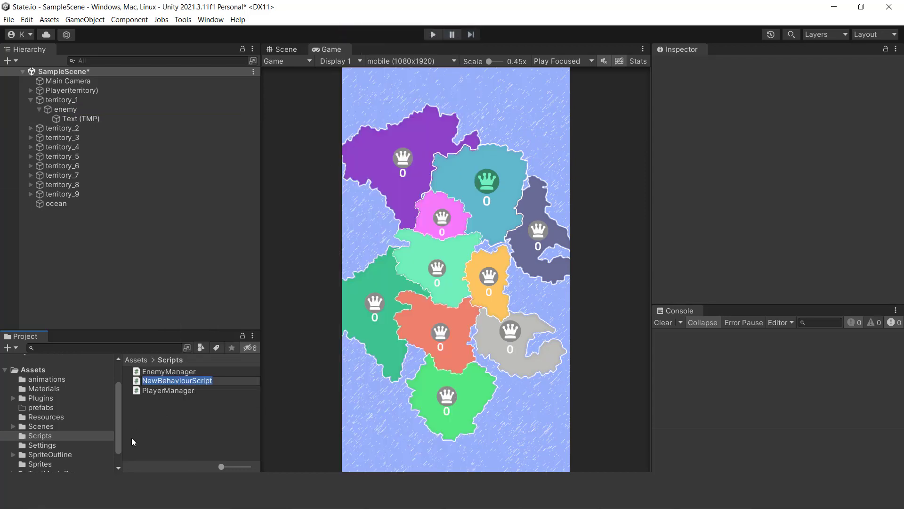
pyautogui.write('Enemy')
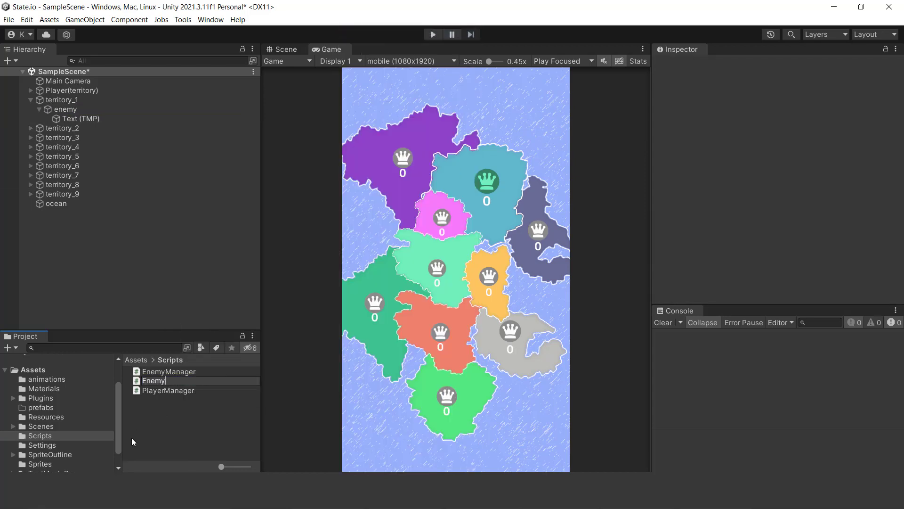
pyautogui.press('Return')
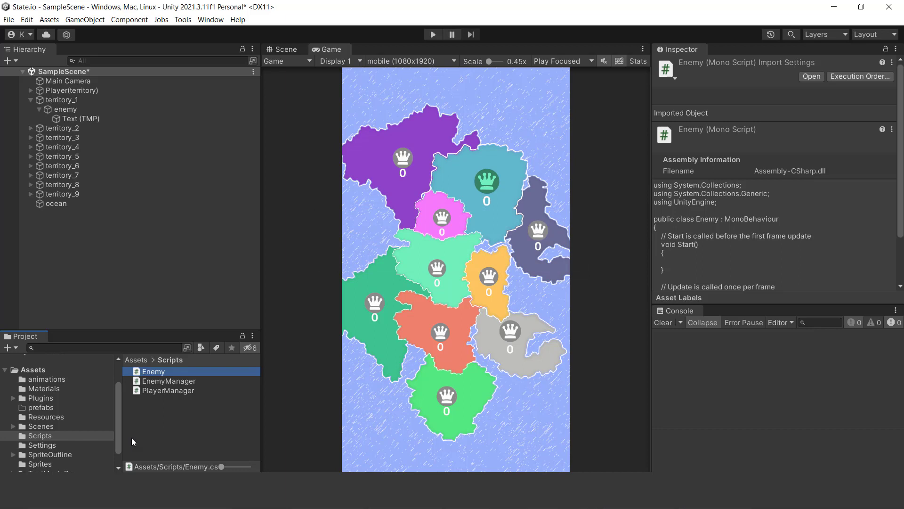
pyautogui.doubleClick(161, 373)
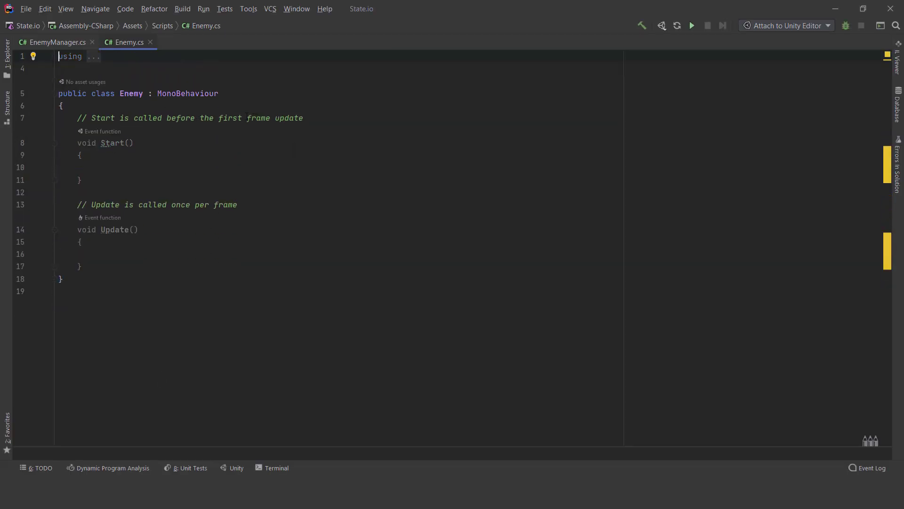
# - Delete the default comments above the Start and Update methods in the Enemy script
pyautogui.moveTo(242, 205); pyautogui.dragTo(53, 196)
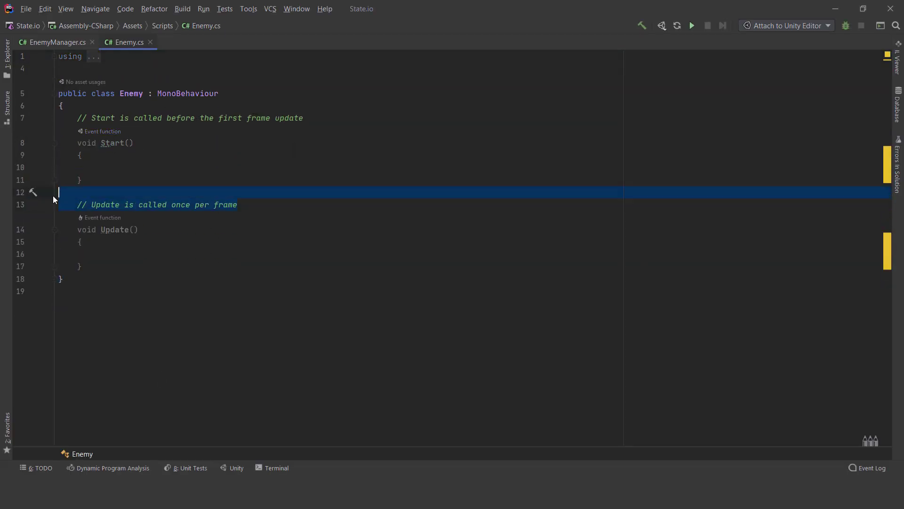
pyautogui.press('BackSpace')
pyautogui.moveTo(315, 117); pyautogui.dragTo(56, 118)
pyautogui.press('BackSpace')
pyautogui.press('BackSpace')
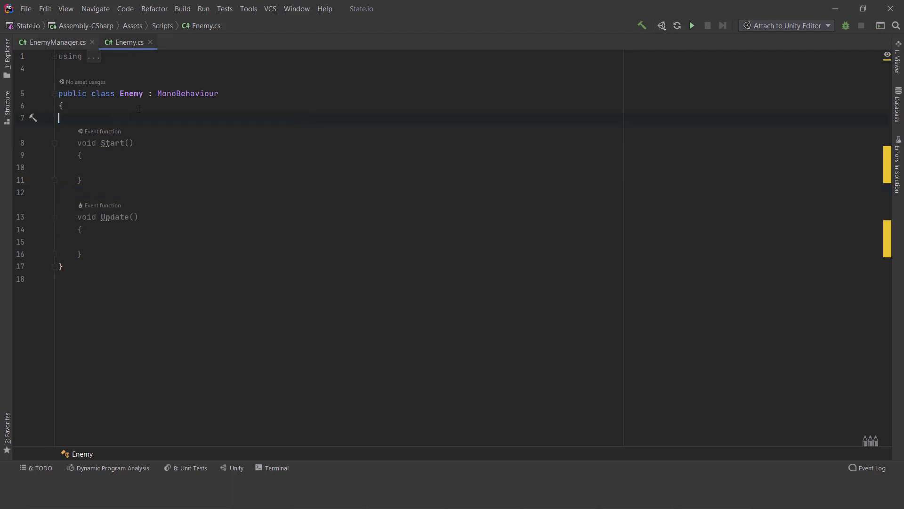
# - Make the Enemy class inherit from EnemyManager instead of MonoBehaviour and save all files
pyautogui.doubleClick(174, 94)
pyautogui.write('EnemyManager')
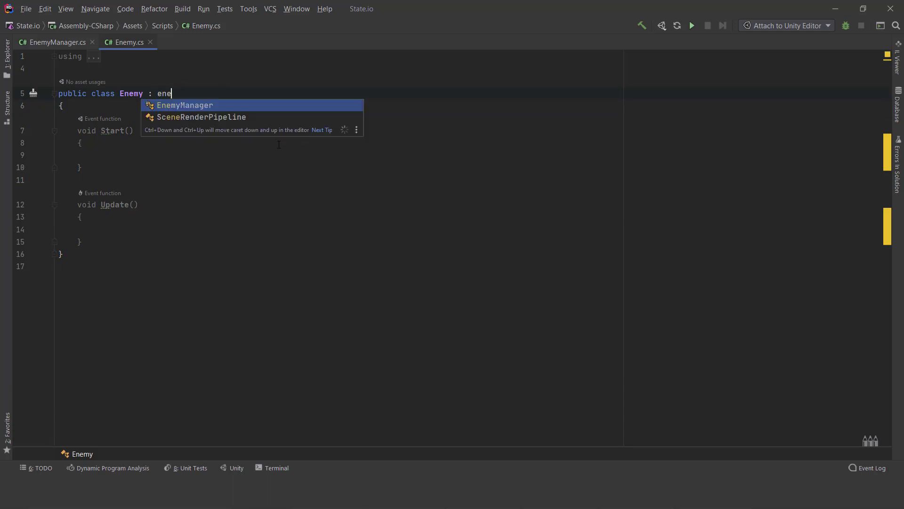
pyautogui.press('Return')
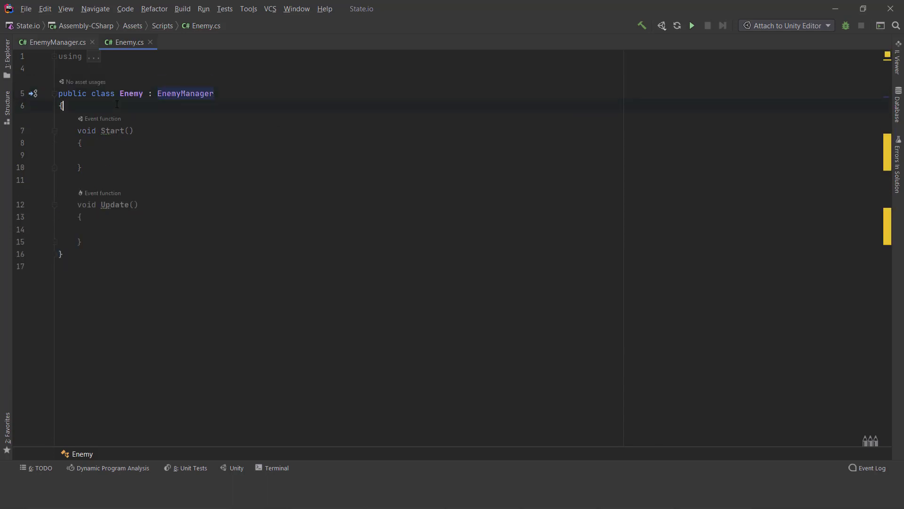
pyautogui.click(26, 8)
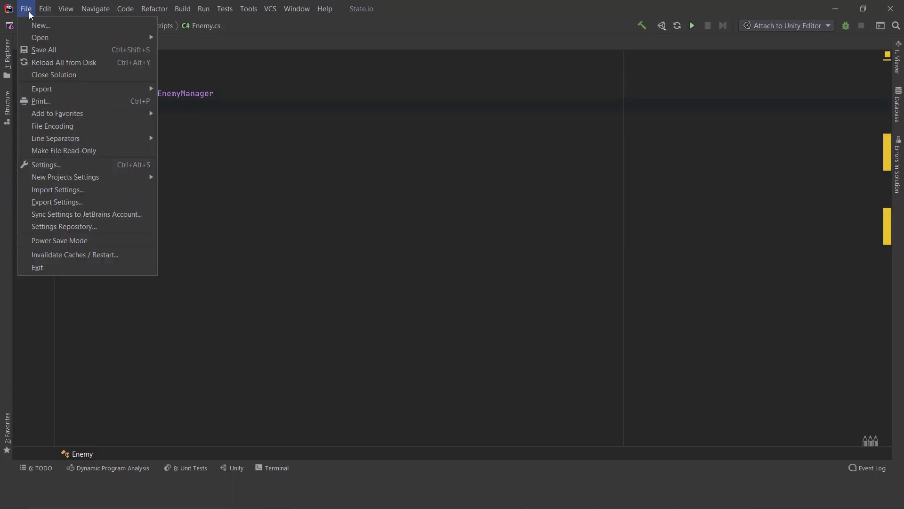
pyautogui.click(44, 49)
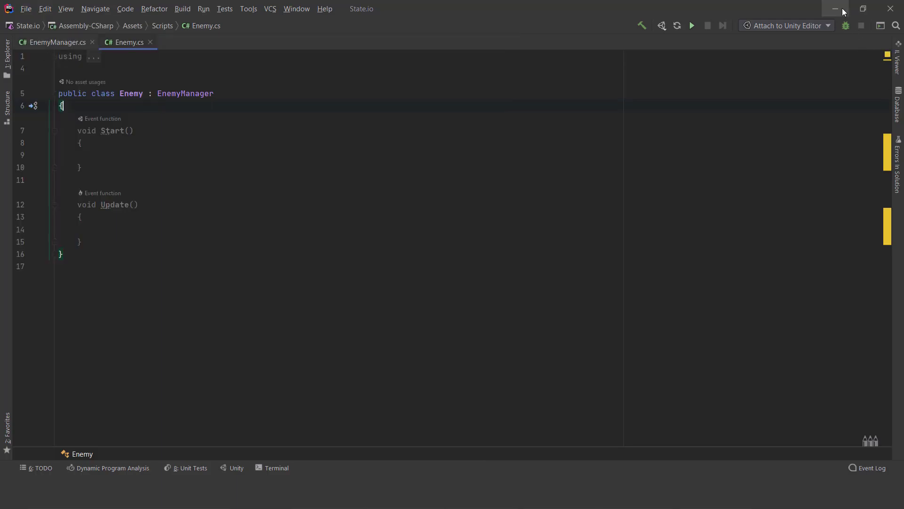
# - Switch to Unity, select the enemy objects of all nine territories and attach the Enemy script to them
pyautogui.click(843, 11)
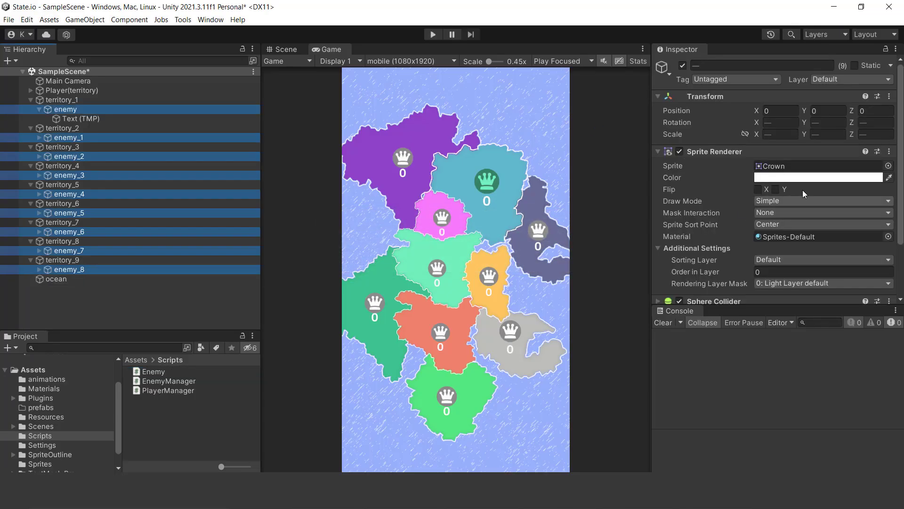
pyautogui.scroll(-3, 786, 210)
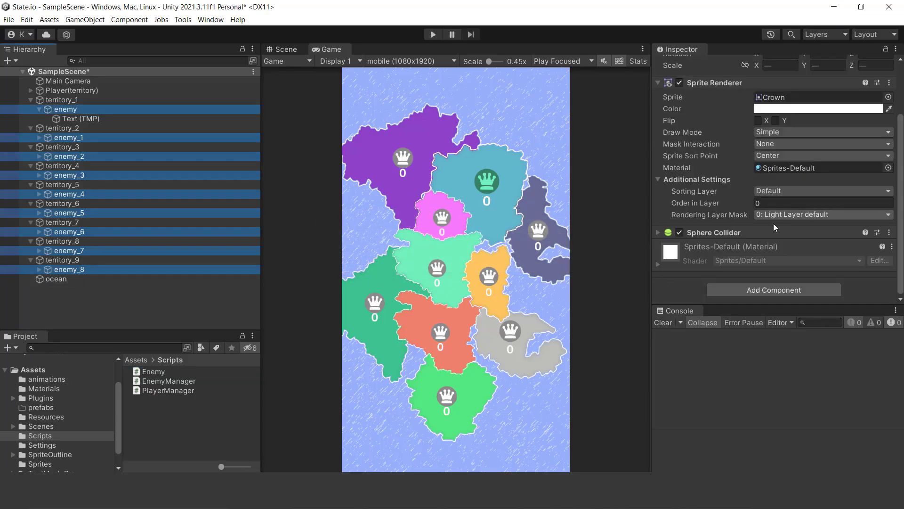
pyautogui.moveTo(156, 373); pyautogui.dragTo(685, 278)
pyautogui.scroll(-3, 710, 264)
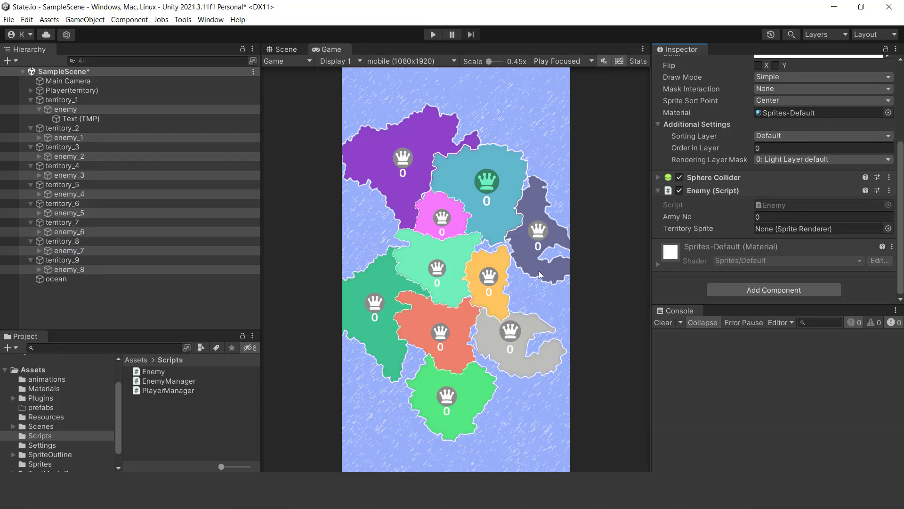
# - Review the EnemyManager code and the Enemy component on territory_1's enemy object, and return to Enemy.cs in Rider
pyautogui.click(170, 382)
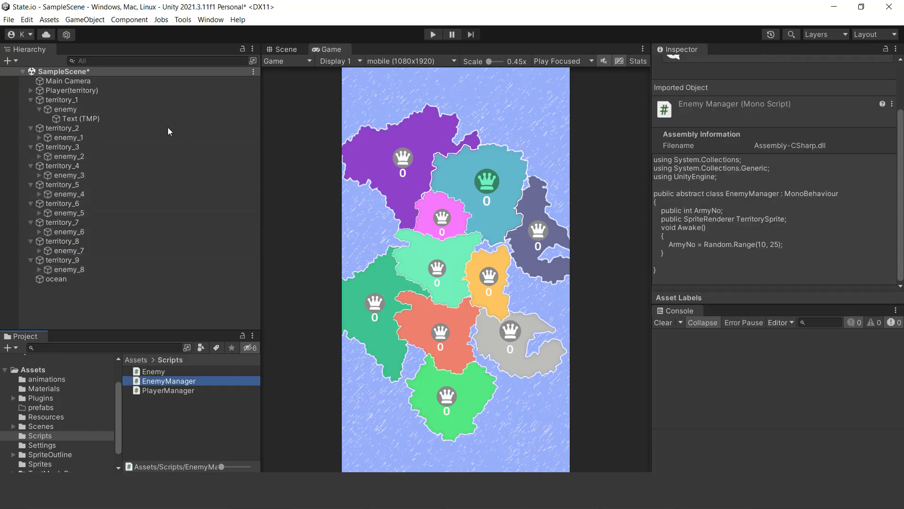
pyautogui.click(66, 109)
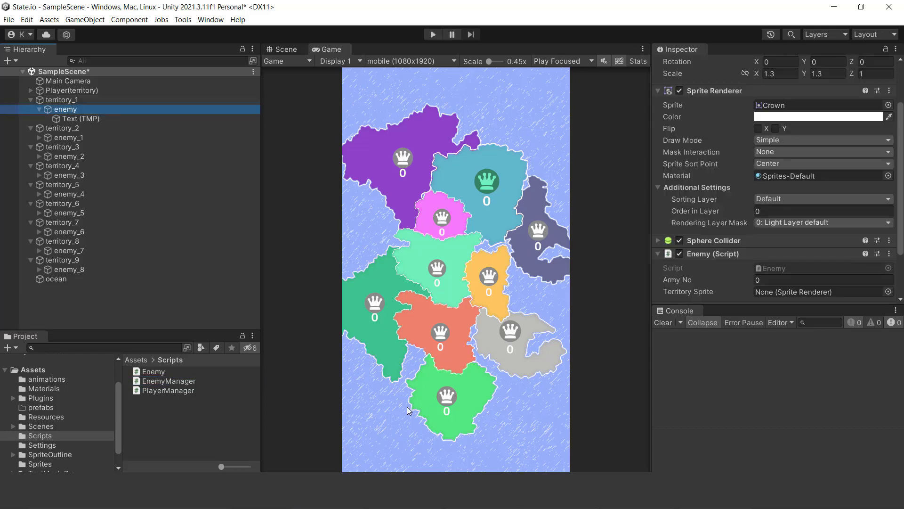
pyautogui.click(155, 372)
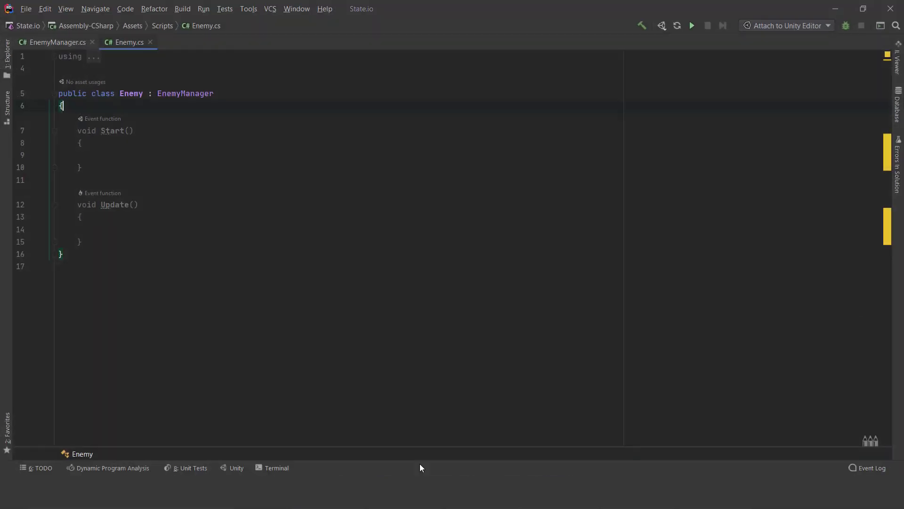
# - Declare the field public TextMeshPro ArmyNoTxt; at the start of the Enemy class and add a new line below it
pyautogui.press('Return')
pyautogui.write('public text')
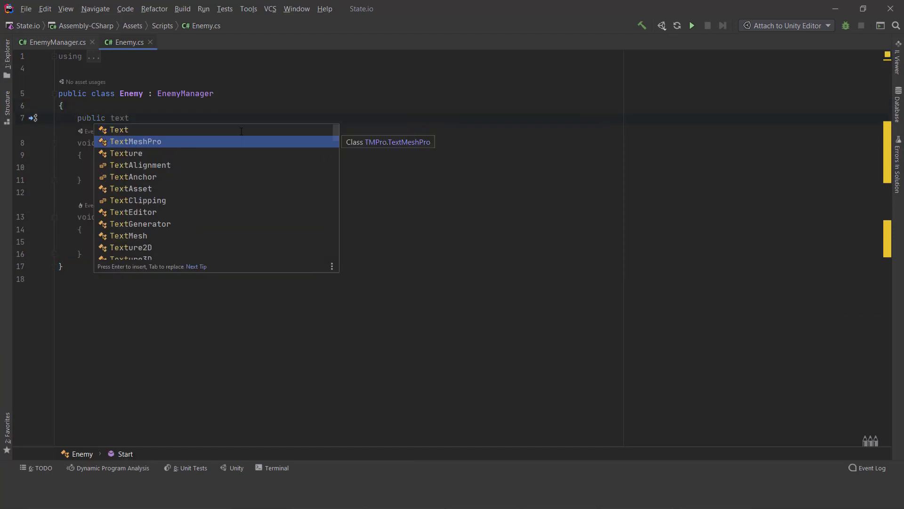
pyautogui.press('Return')
pyautogui.write('Arm')
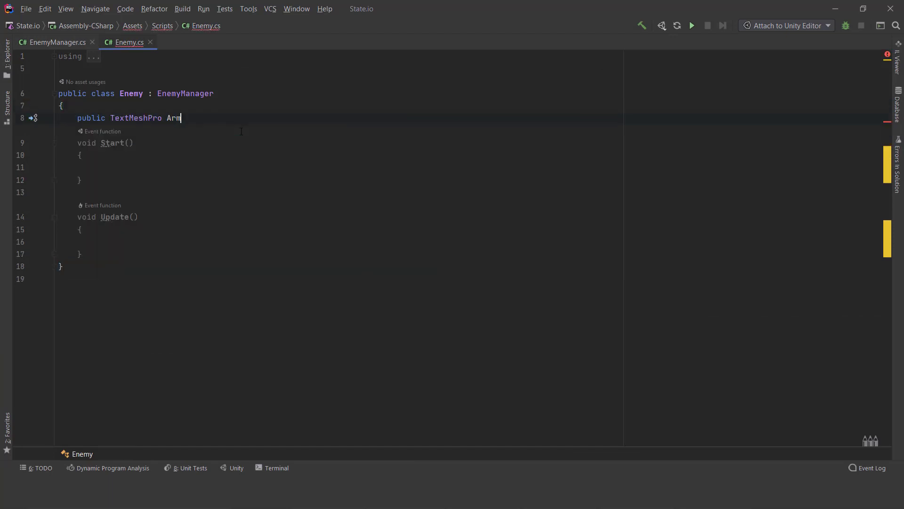
pyautogui.write('yNoTxt;')
pyautogui.press('Return')
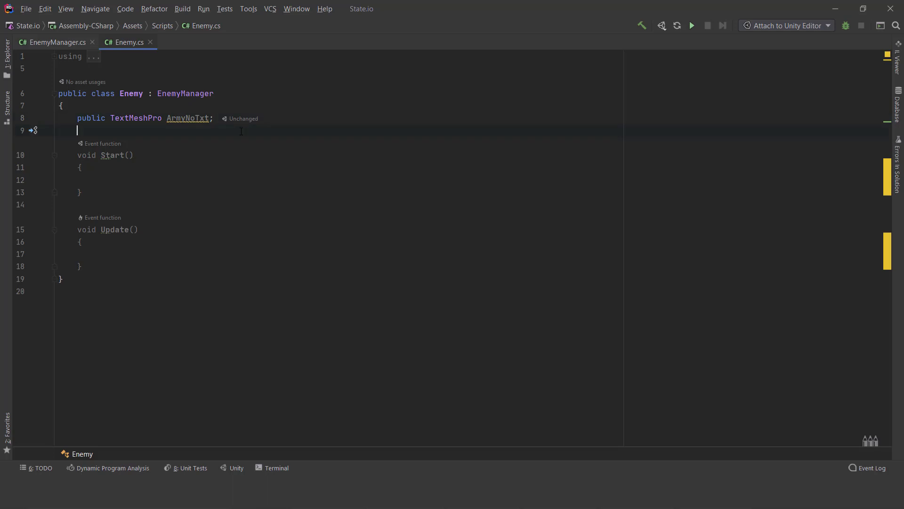
# - Declare the field public SpriteRenderer TerritorySprite; below the ArmyNoTxt field in the Enemy class
pyautogui.write('public ')
pyautogui.write('SpriteRenderer TerritorySprite;')
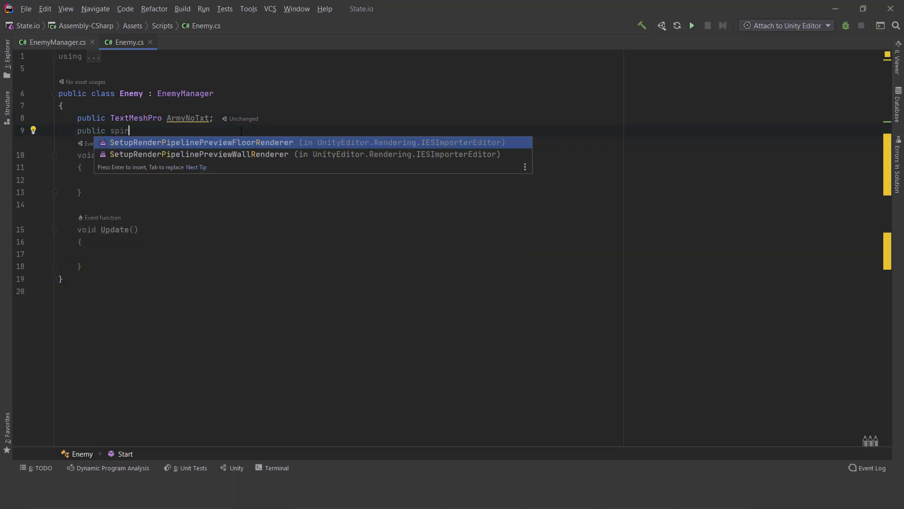
pyautogui.click(119, 177)
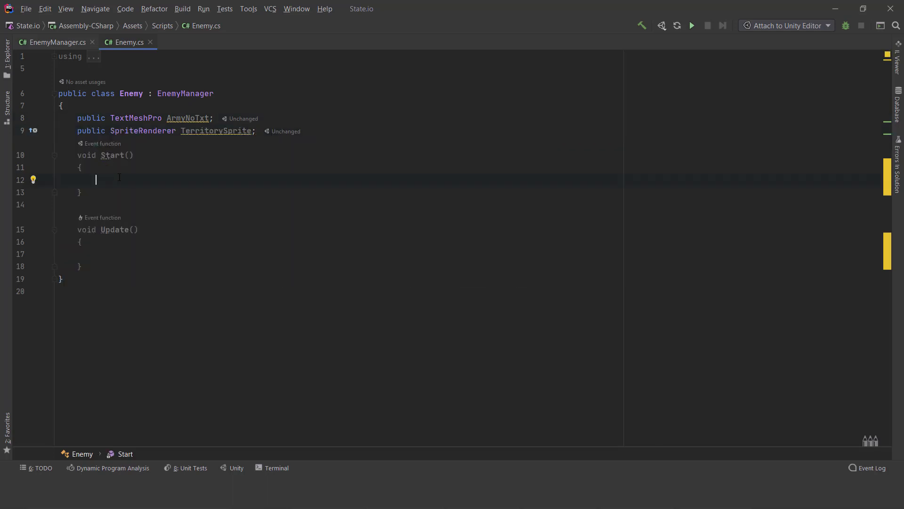
pyautogui.click(176, 118)
# - Switch to Unity, inspect the Enemy component and child text of territory_1's enemy object, and return to Enemy.cs in Rider
pyautogui.click(835, 9)
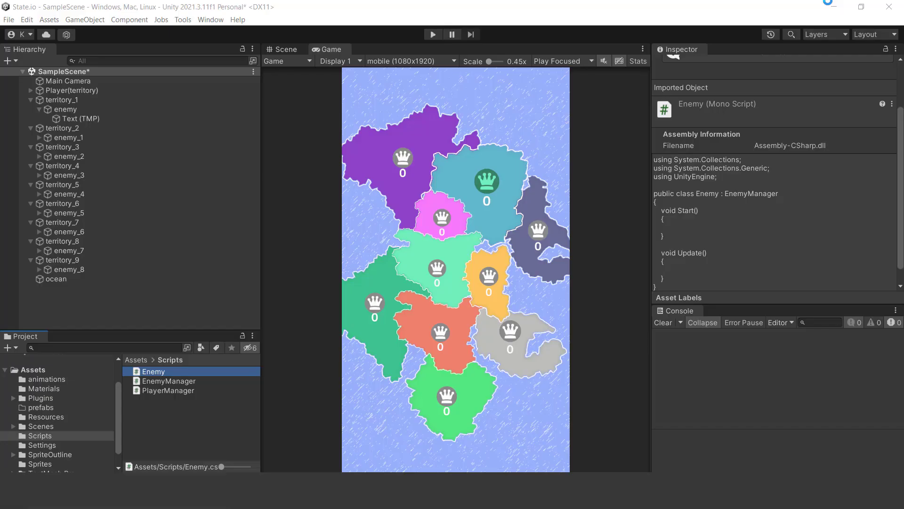
pyautogui.click(65, 113)
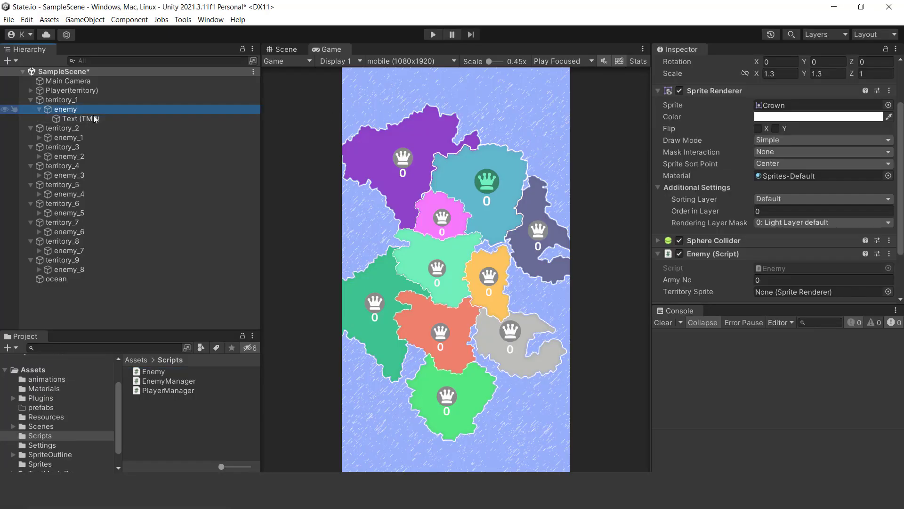
pyautogui.scroll(-3, 756, 207)
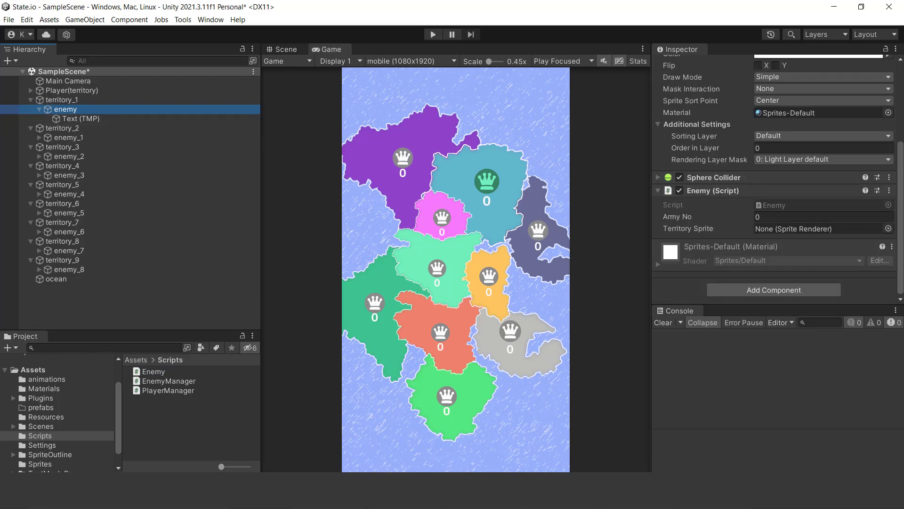
pyautogui.hotkey('alt', 'Tab')
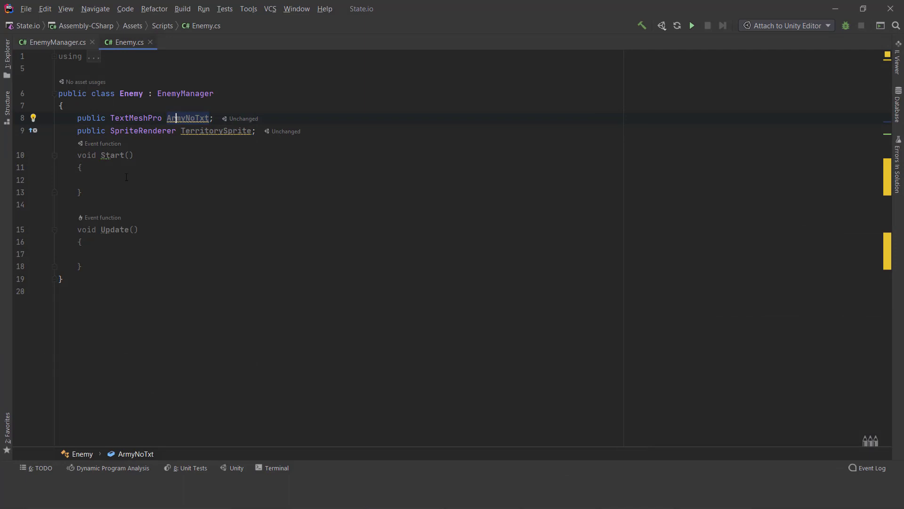
# - In the Enemy class's Start method, write ArmyNoTxt = transform.GetChild(0).GetComponent<TextMeshPro>();
pyautogui.click(127, 179)
pyautogui.write('ArmyNoTxt')
pyautogui.press('Return')
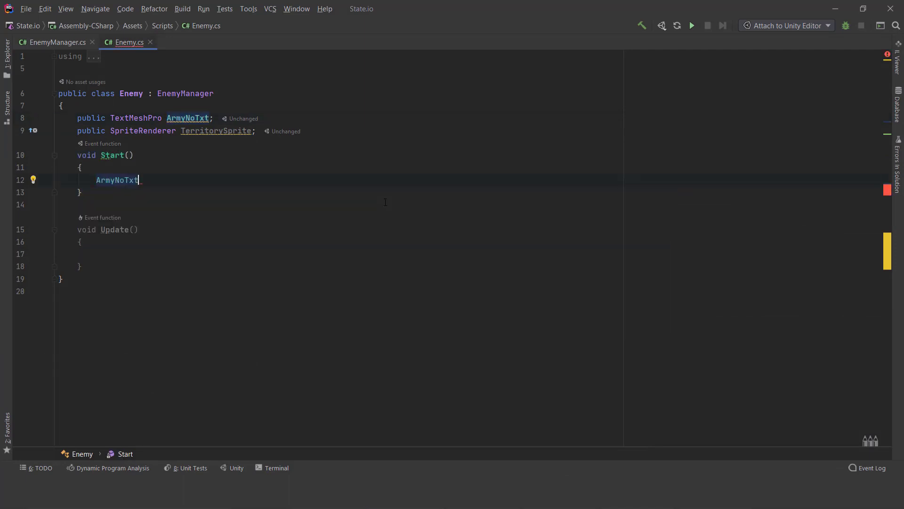
pyautogui.write('= transform.GetChild(0)')
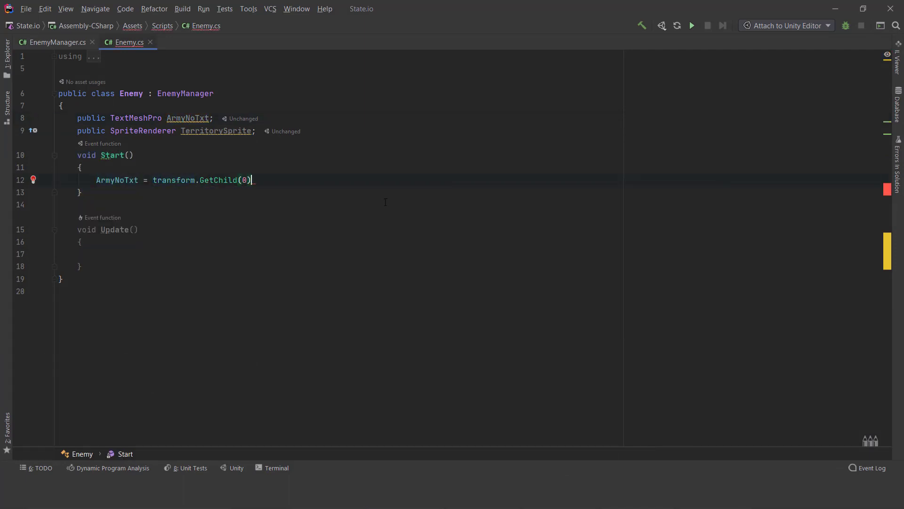
pyautogui.write('.get')
pyautogui.press('Return')
pyautogui.write('tex>(')
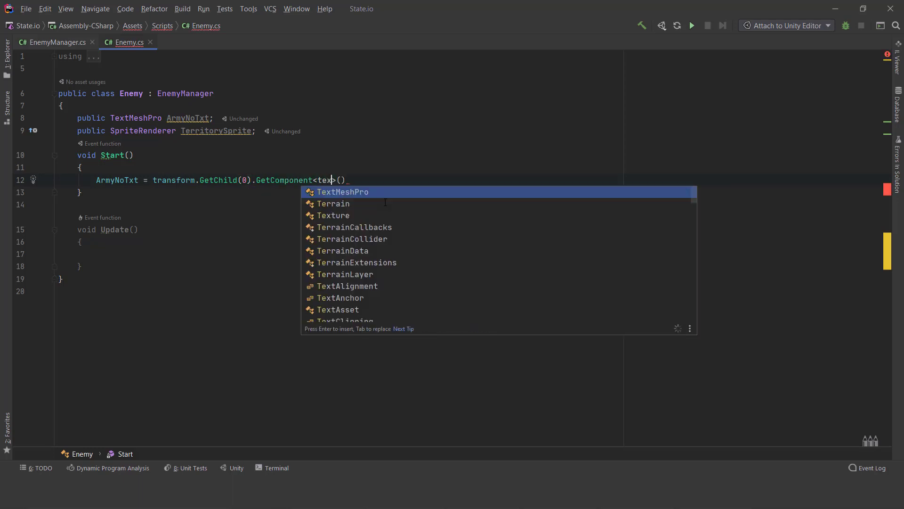
pyautogui.press('Return')
pyautogui.write(';')
pyautogui.press('Return')
pyautogui.press('Return')
# - Add the statement ArmyNoTxt.text = ArmyNo.ToString(); below the GetComponent assignment in Start
pyautogui.write('ar')
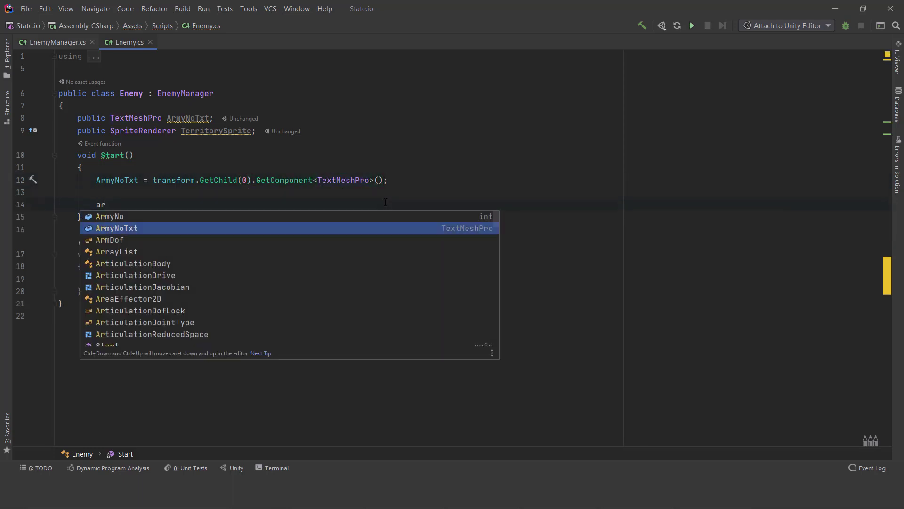
pyautogui.press('Return')
pyautogui.write('.te')
pyautogui.press('Return')
pyautogui.write('= ArmyNo;')
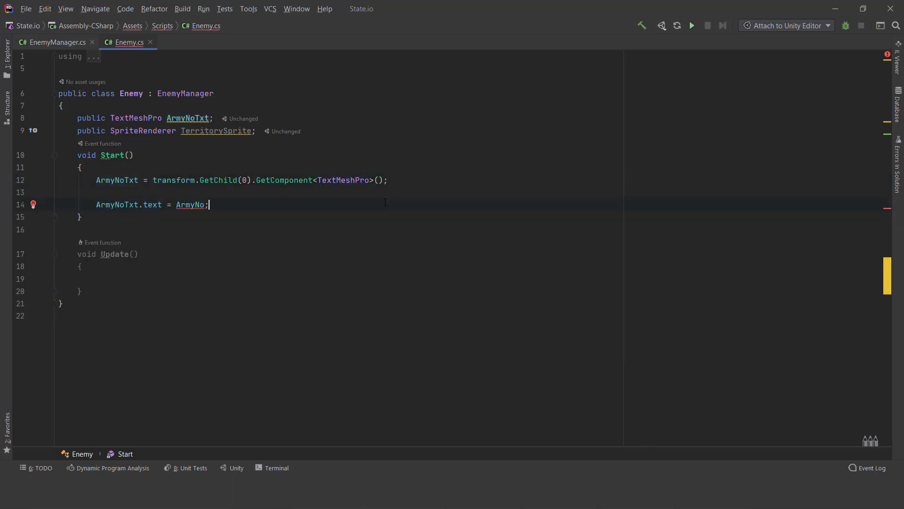
pyautogui.write('.ToString()')
# - Look up the declaration of ArmyNo in EnemyManager and return to Enemy.cs
pyautogui.click(138, 254)
pyautogui.click(190, 205)
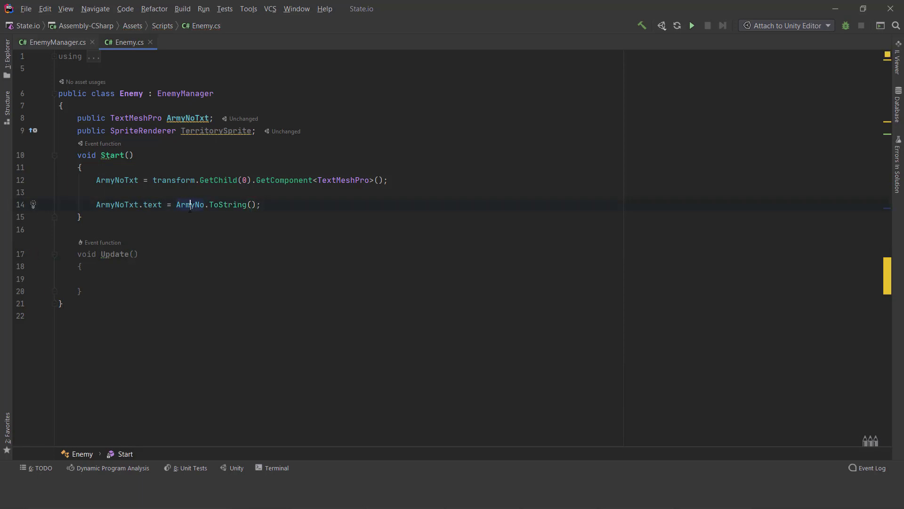
pyautogui.press('F12')
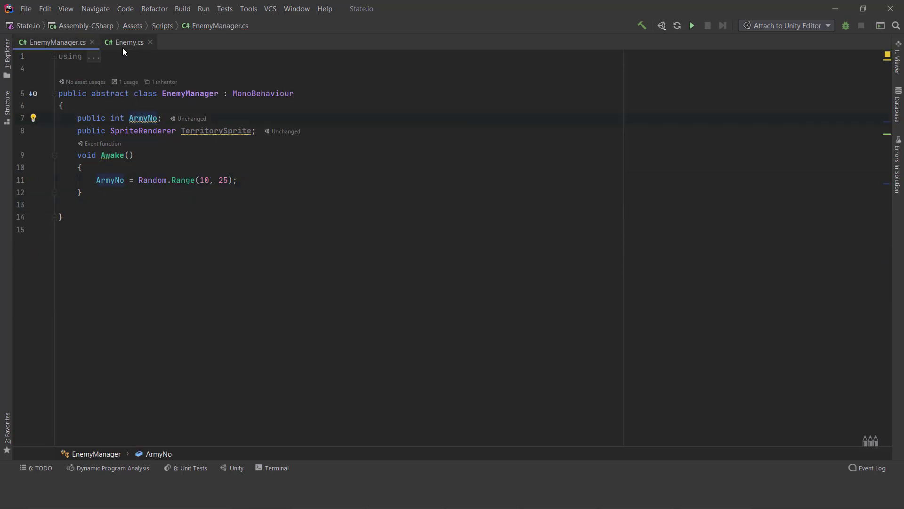
pyautogui.click(122, 48)
# - Remove the blank line between the two statements in Start and save all files
pyautogui.click(220, 229)
pyautogui.click(269, 191)
pyautogui.press('BackSpace')
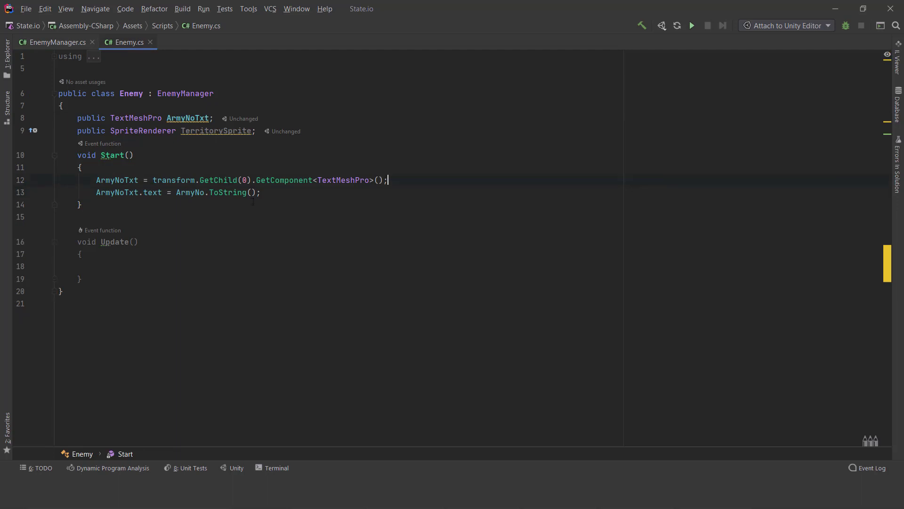
pyautogui.click(269, 215)
pyautogui.click(26, 9)
pyautogui.click(41, 49)
# - Switch to Unity, read and clear the Console error, and bring the enemy object's Enemy component into view
pyautogui.click(833, 11)
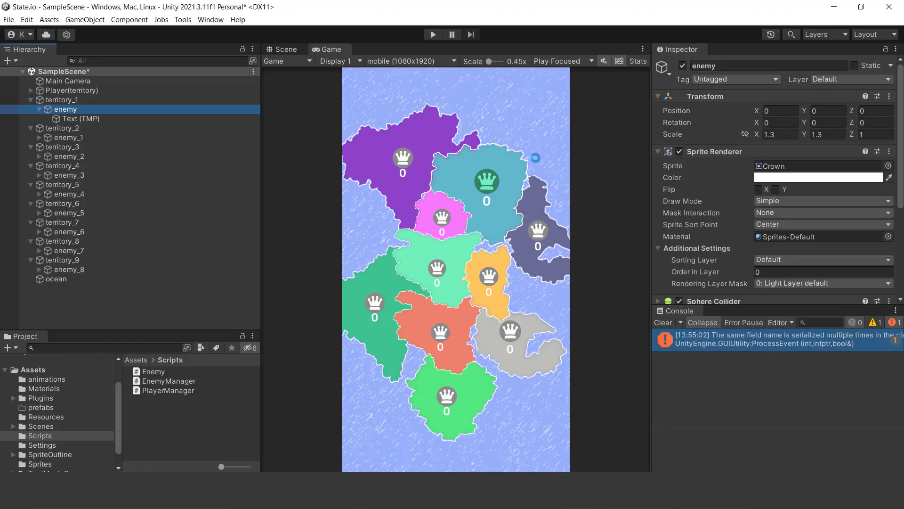
pyautogui.click(722, 335)
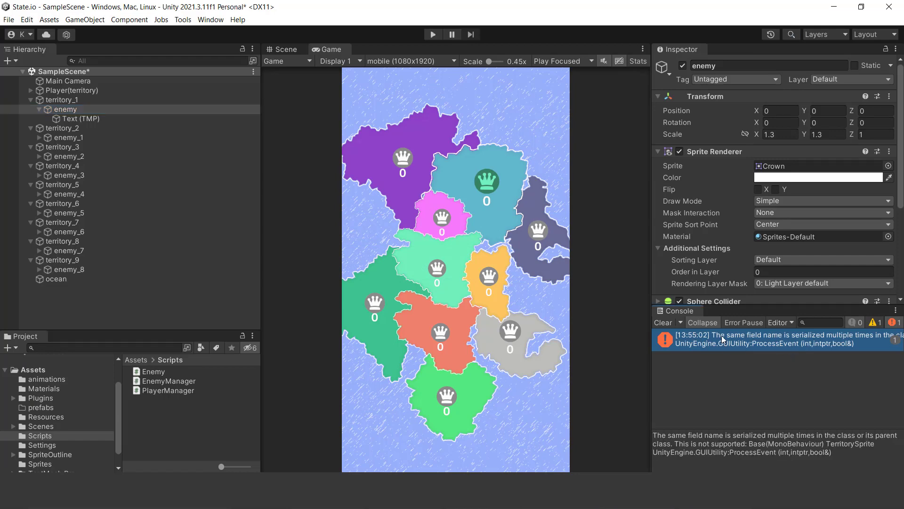
pyautogui.click(663, 322)
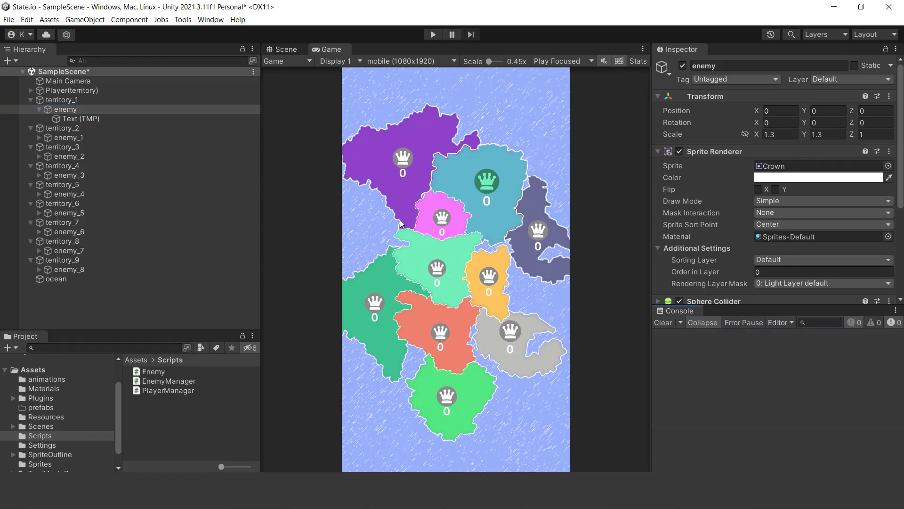
pyautogui.scroll(-5, 761, 157)
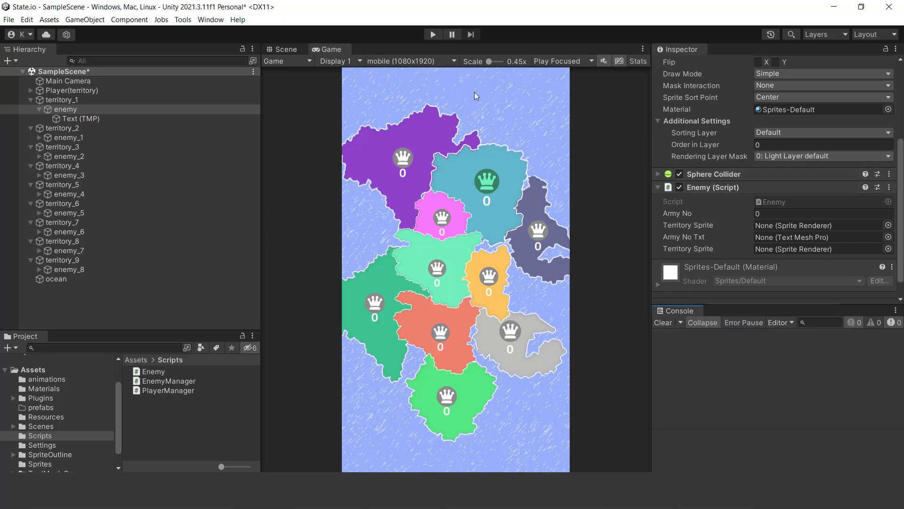
# - Run the game, compare the two Territory Sprite fields on the Enemy component, and stop the game
pyautogui.click(434, 34)
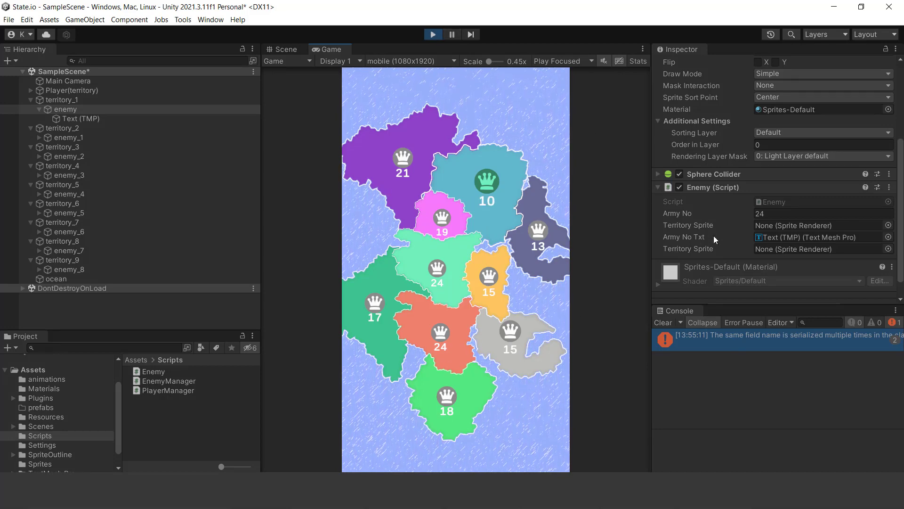
pyautogui.click(691, 249)
pyautogui.click(690, 226)
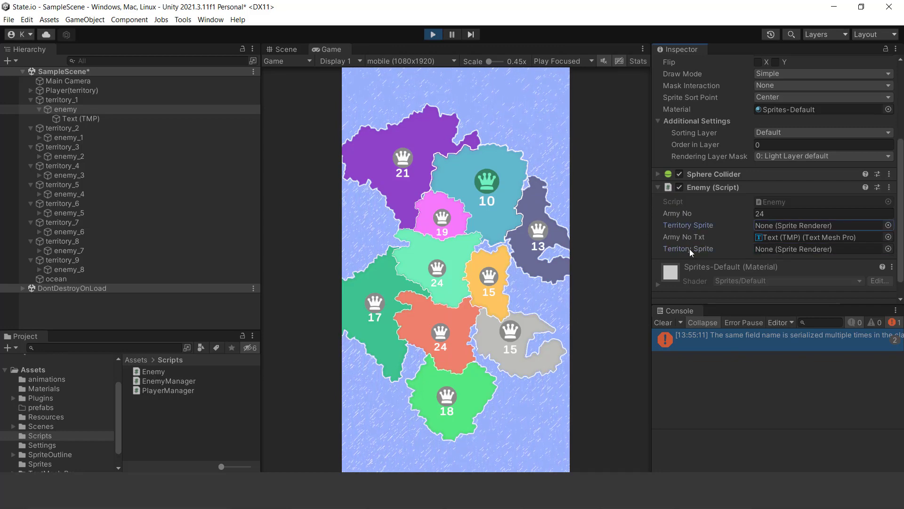
pyautogui.click(689, 249)
pyautogui.click(690, 227)
pyautogui.click(434, 35)
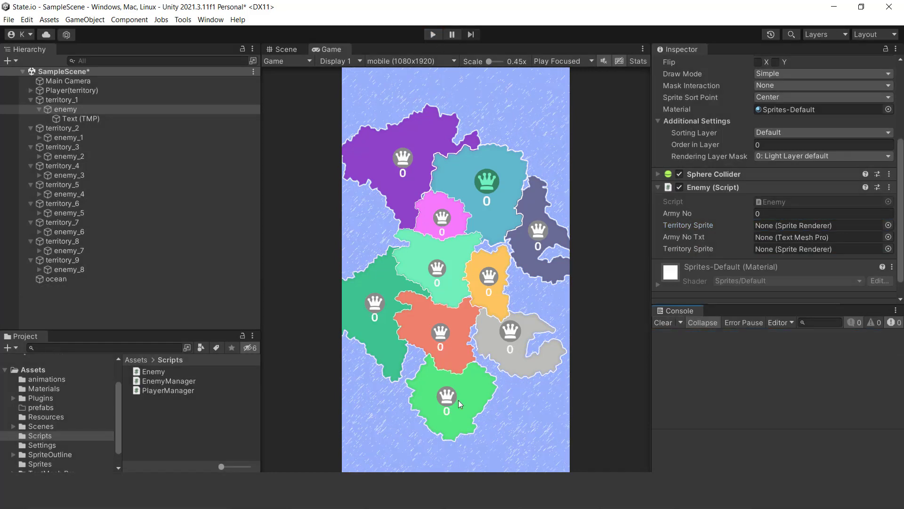
# - Return to Enemy.cs in Rider, delete the TerritorySprite field declaration from the Enemy class and save all files
pyautogui.hotkey('alt', 'Tab')
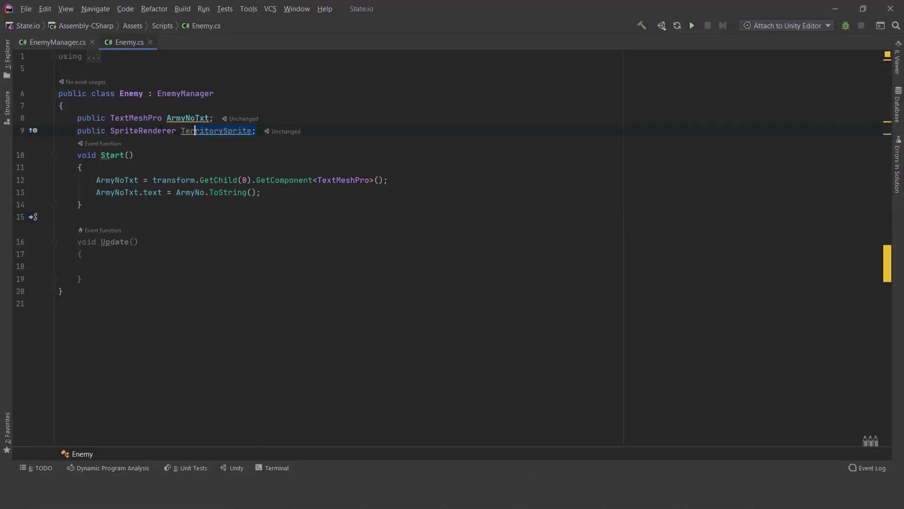
pyautogui.moveTo(195, 131); pyautogui.dragTo(74, 134)
pyautogui.press('BackSpace')
pyautogui.press('BackSpace')
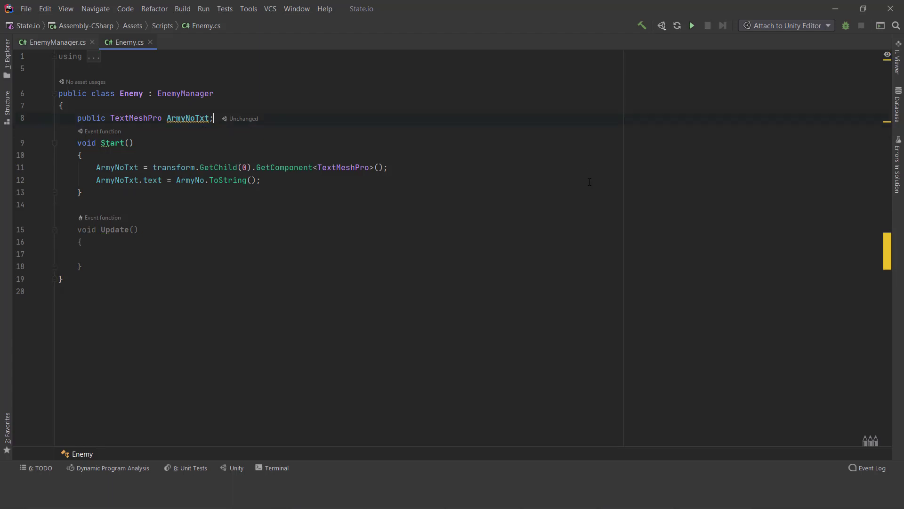
pyautogui.click(26, 9)
pyautogui.click(42, 55)
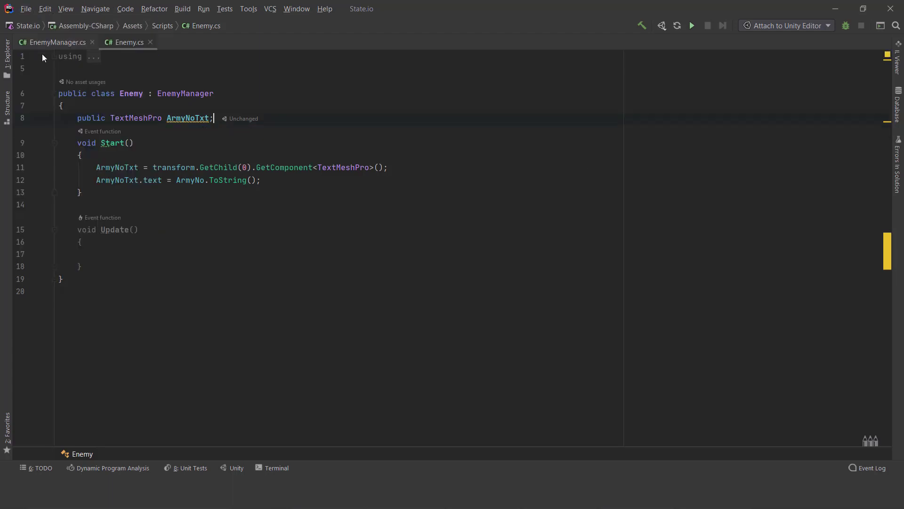
# - Switch to Unity, run the game, check the Enemy component values on enemy, enemy_1 and enemy_3, and stop the game
pyautogui.click(827, 13)
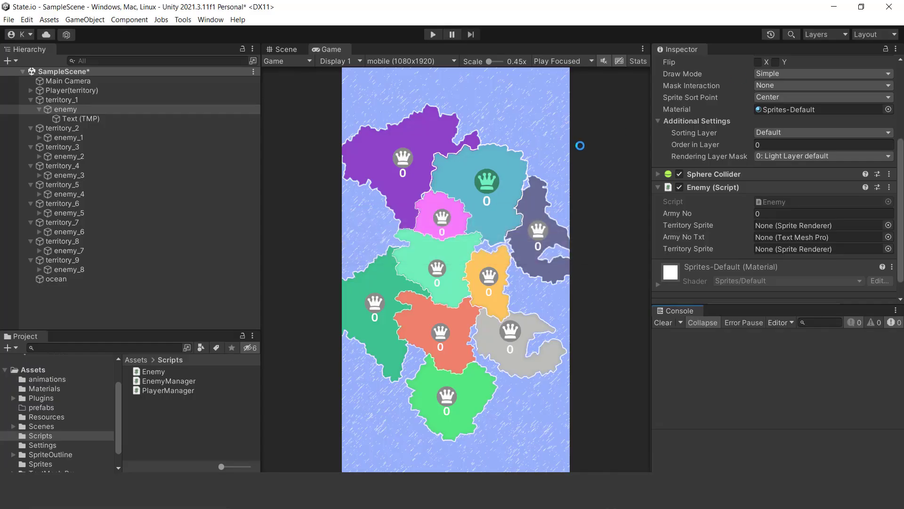
pyautogui.click(679, 321)
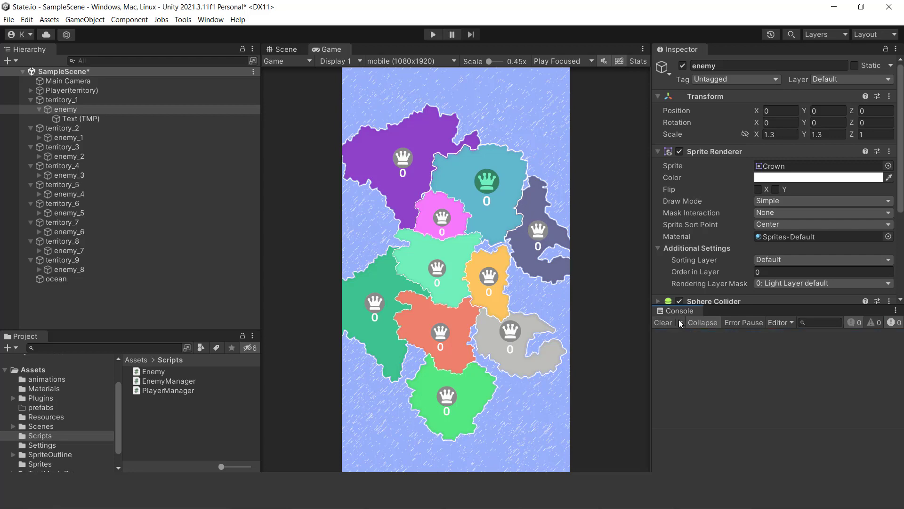
pyautogui.scroll(-5, 794, 252)
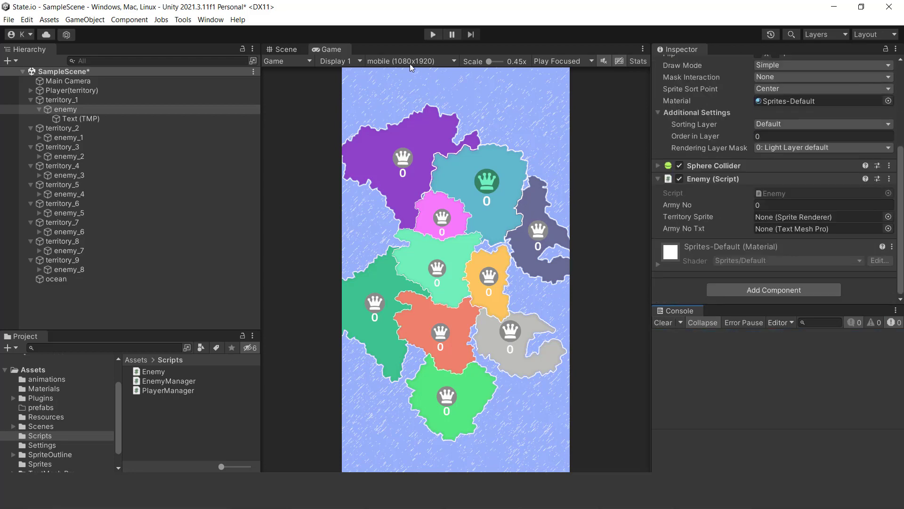
pyautogui.click(429, 37)
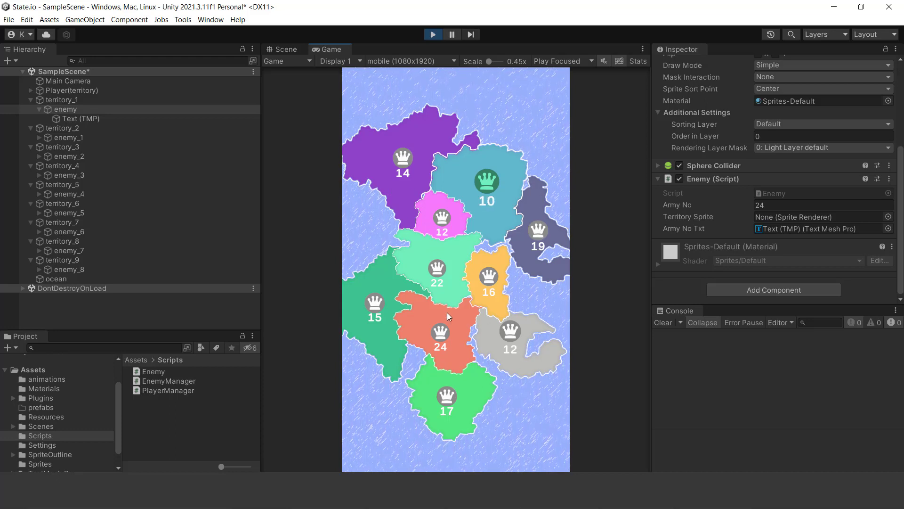
pyautogui.click(75, 137)
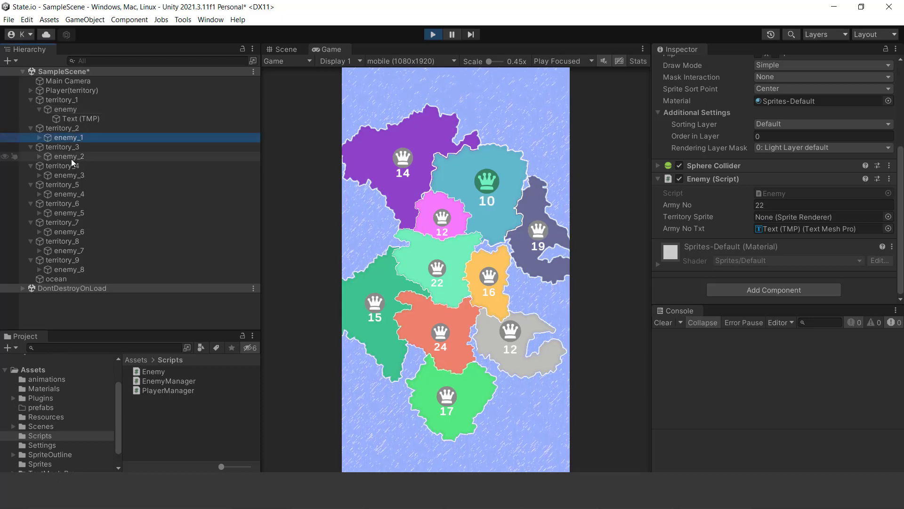
pyautogui.click(71, 176)
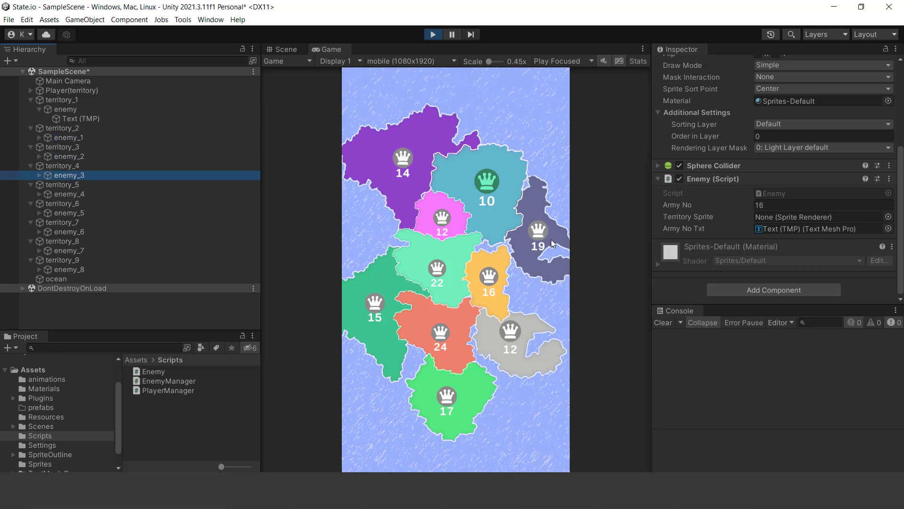
pyautogui.click(433, 35)
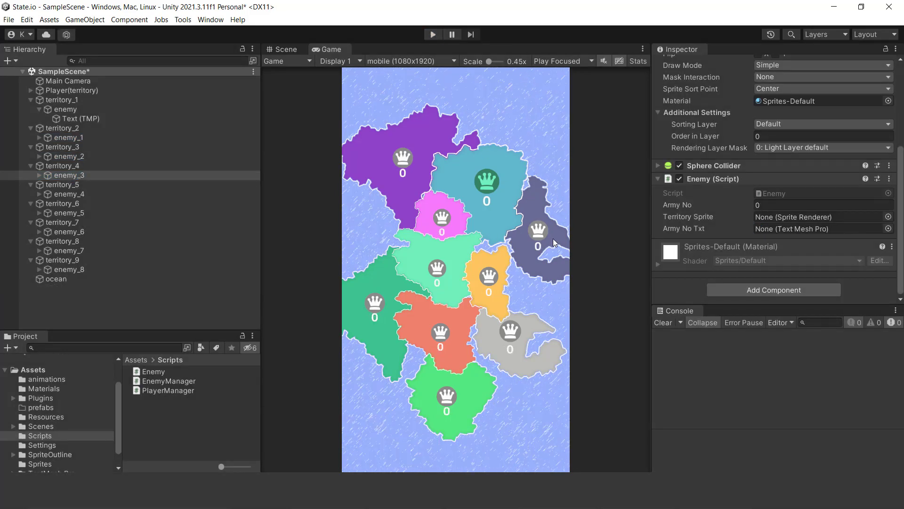
# - Add a Mesh Renderer component to the Player object under Player(territory) and assign the Pointer material to Element 0
pyautogui.hotkey('alt', 'Tab')
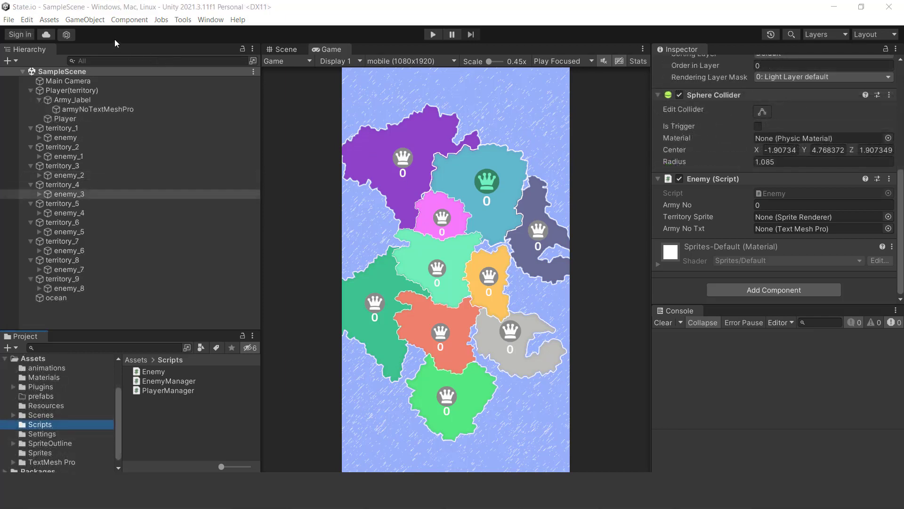
pyautogui.click(59, 119)
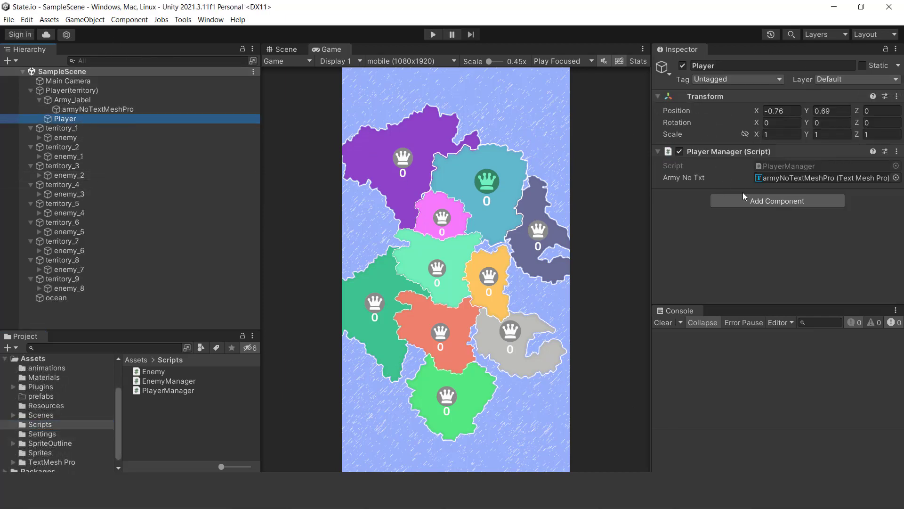
pyautogui.click(765, 201)
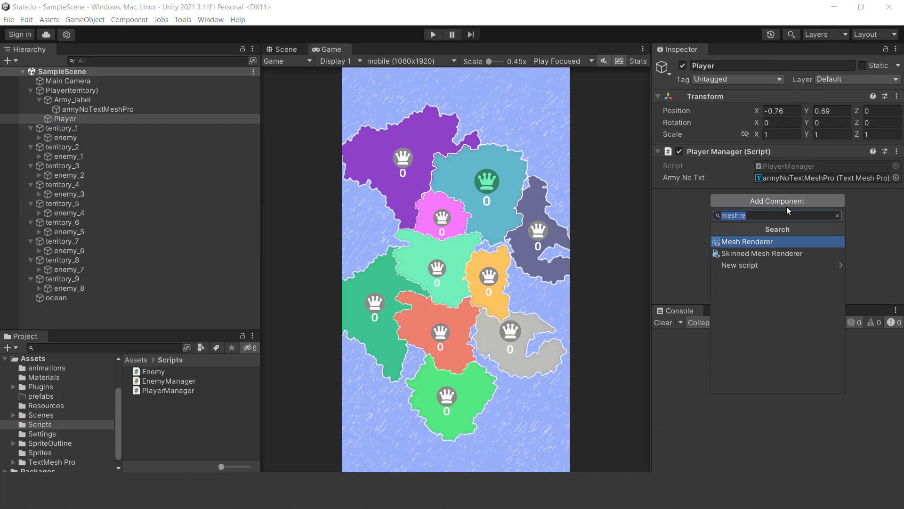
pyautogui.click(754, 242)
pyautogui.scroll(-3, 809, 257)
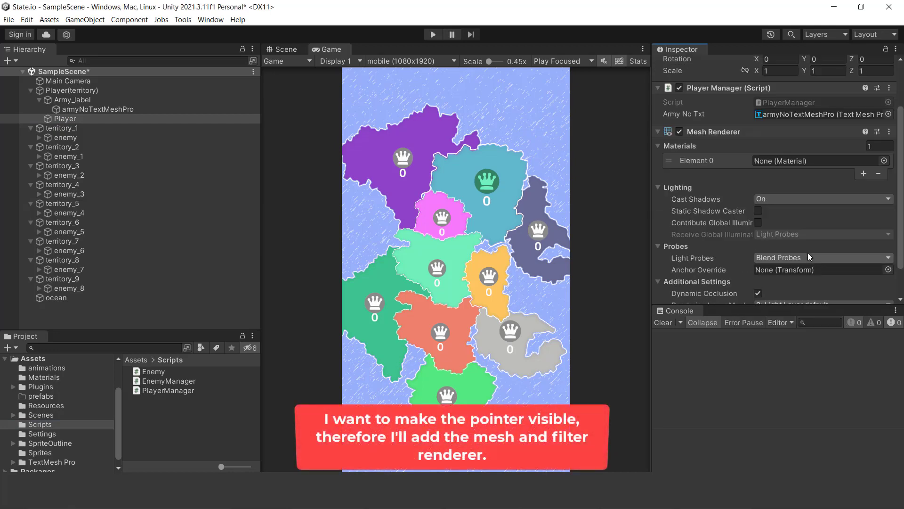
pyautogui.click(885, 161)
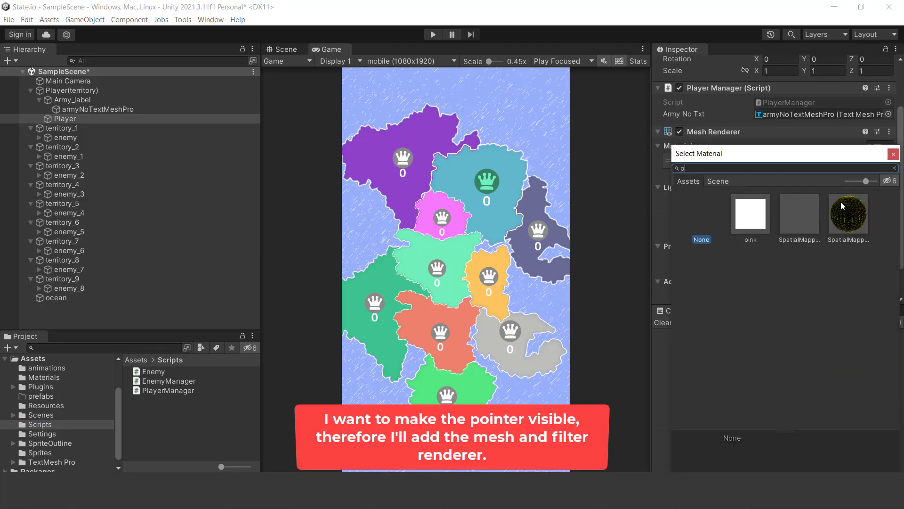
pyautogui.write('poi')
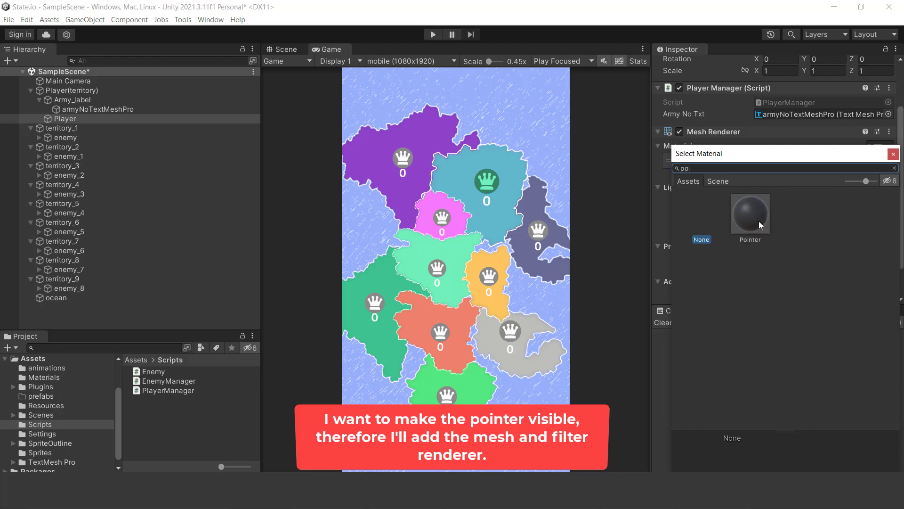
pyautogui.doubleClick(758, 219)
# - Add a Mesh Filter component to the Player object and set its mesh to Sphere
pyautogui.scroll(-3, 844, 225)
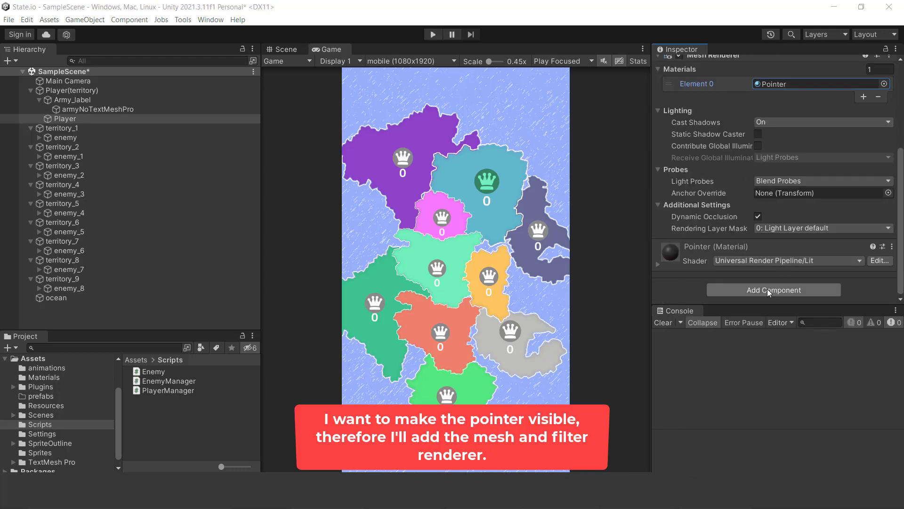
pyautogui.click(768, 290)
pyautogui.write('meshf')
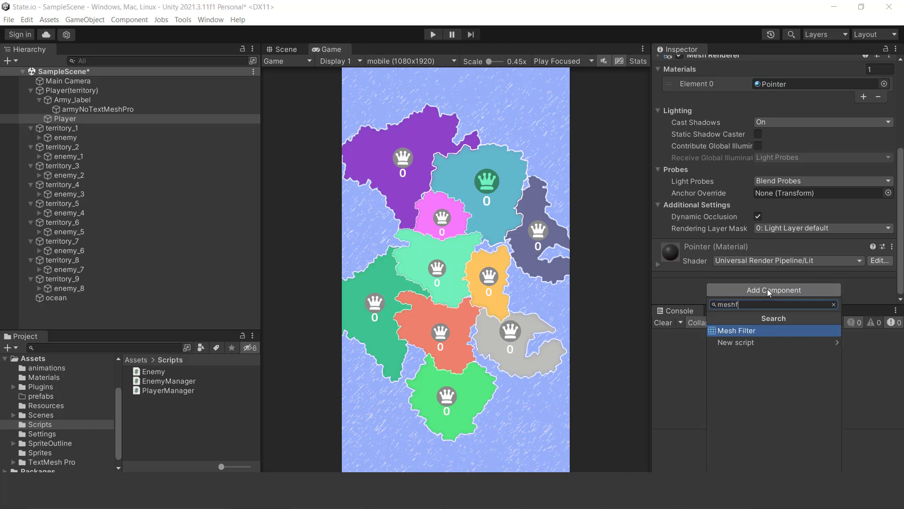
pyautogui.press('Return')
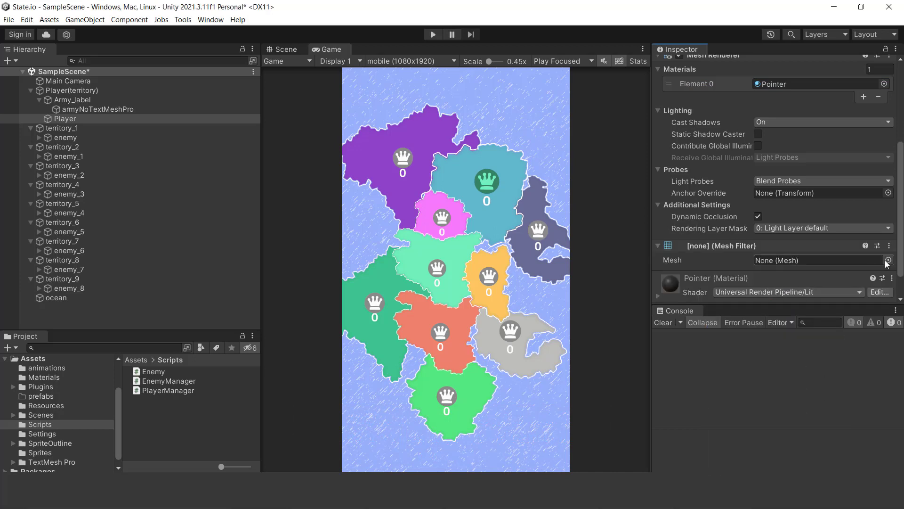
pyautogui.click(889, 260)
pyautogui.doubleClick(760, 272)
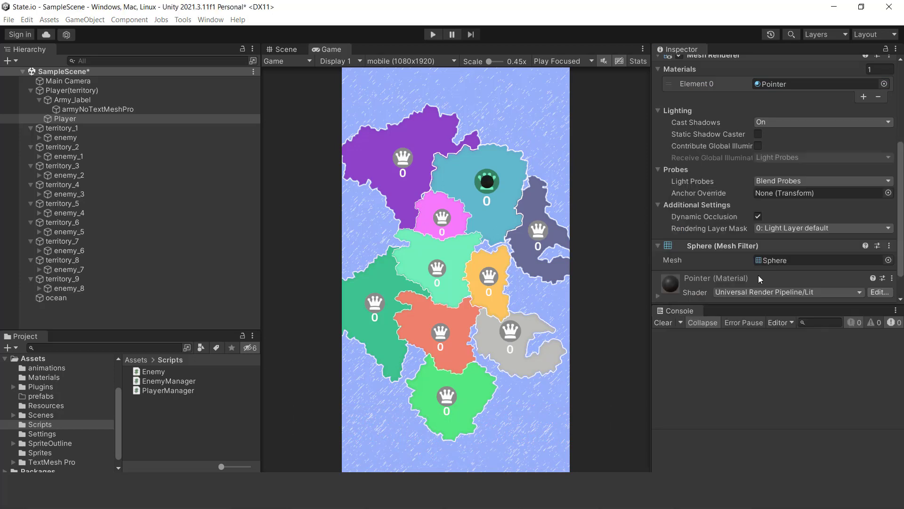
# - Try a scale of 2 in X and Y on the Player sphere, checking its size in the Scene and Game views
pyautogui.click(287, 49)
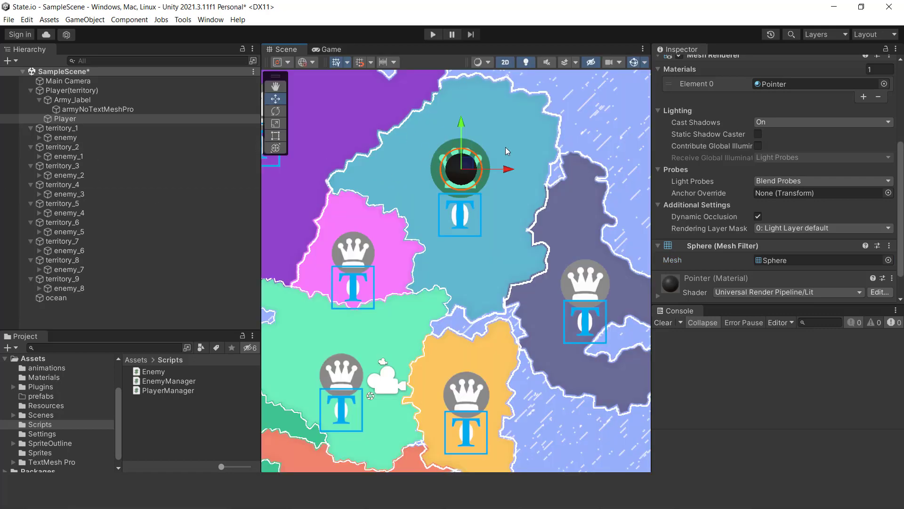
pyautogui.scroll(5, 762, 162)
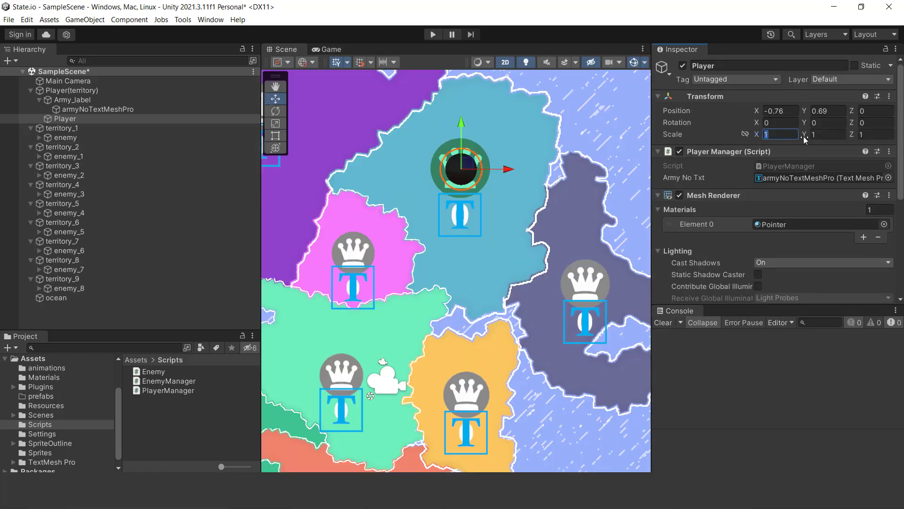
pyautogui.write('2')
pyautogui.click(824, 136)
pyautogui.write('2')
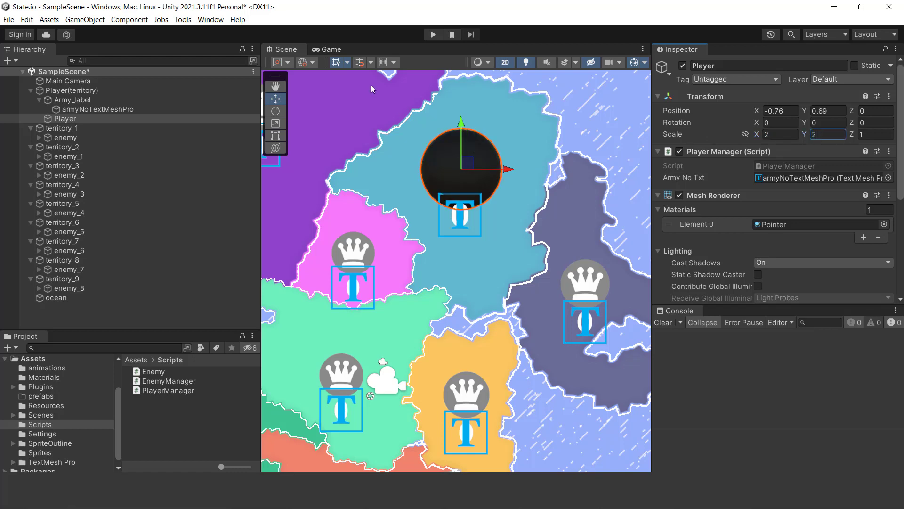
pyautogui.click(331, 49)
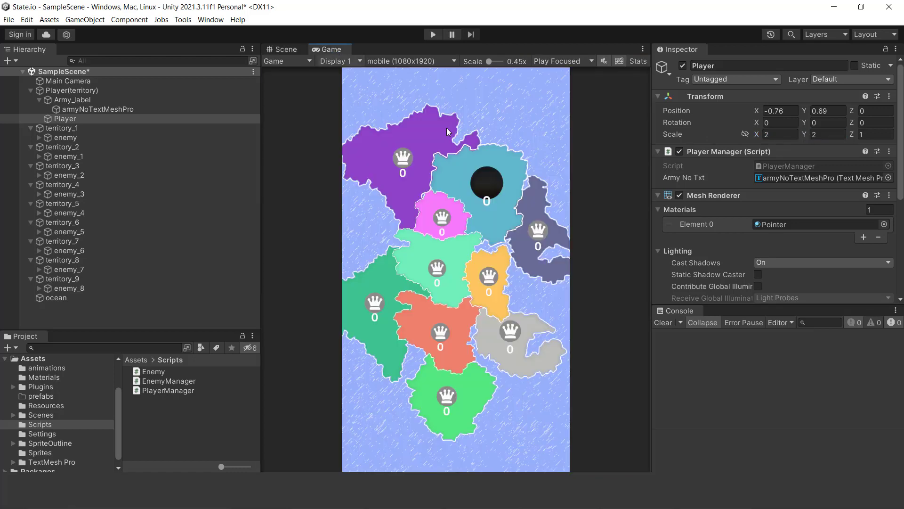
# - Set the Player object's scale to 1.3 in X, Y and Z
pyautogui.click(774, 135)
pyautogui.write('1.3')
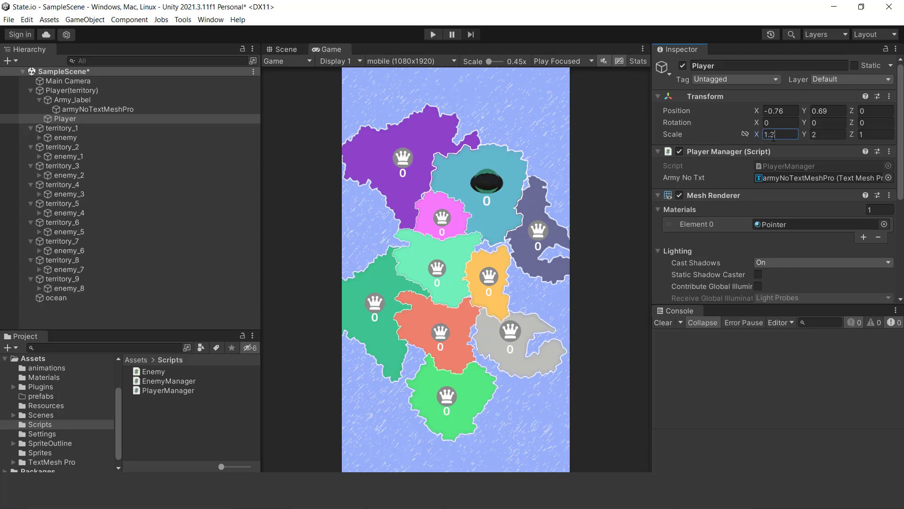
pyautogui.click(804, 137)
pyautogui.write('1.3')
pyautogui.click(848, 139)
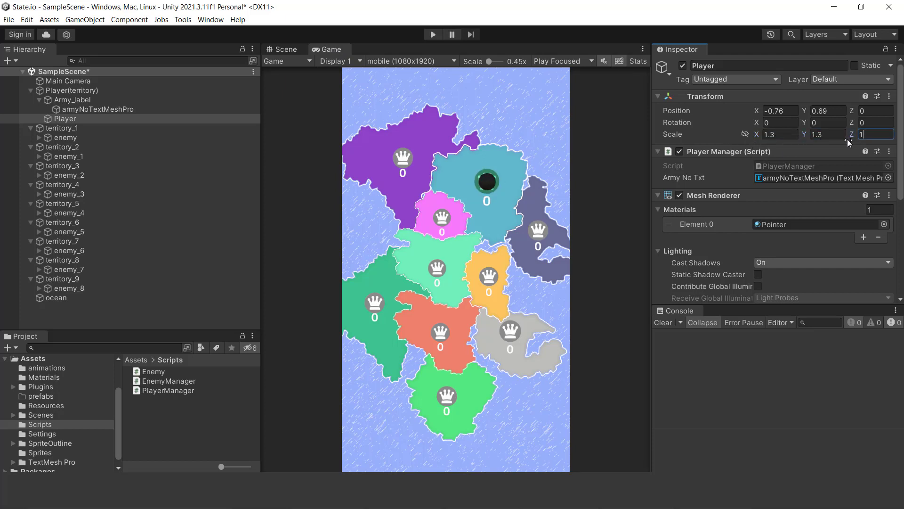
pyautogui.write('1.3')
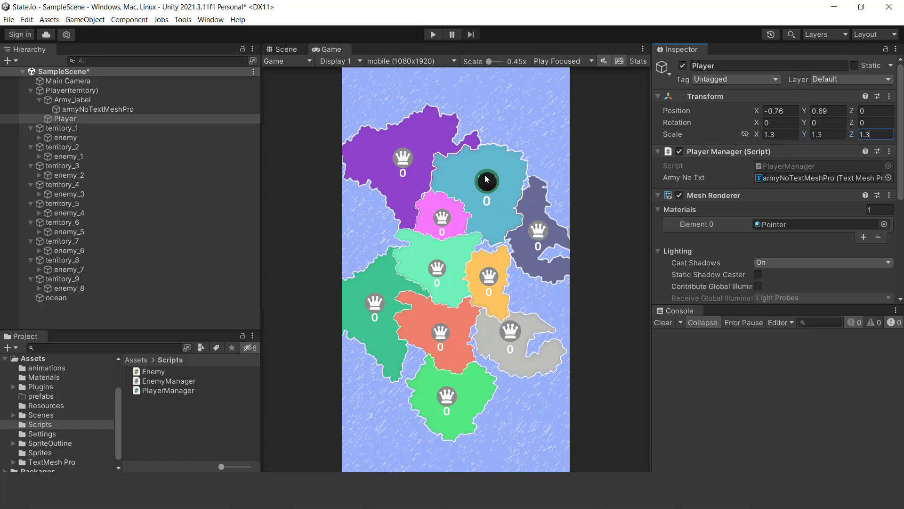
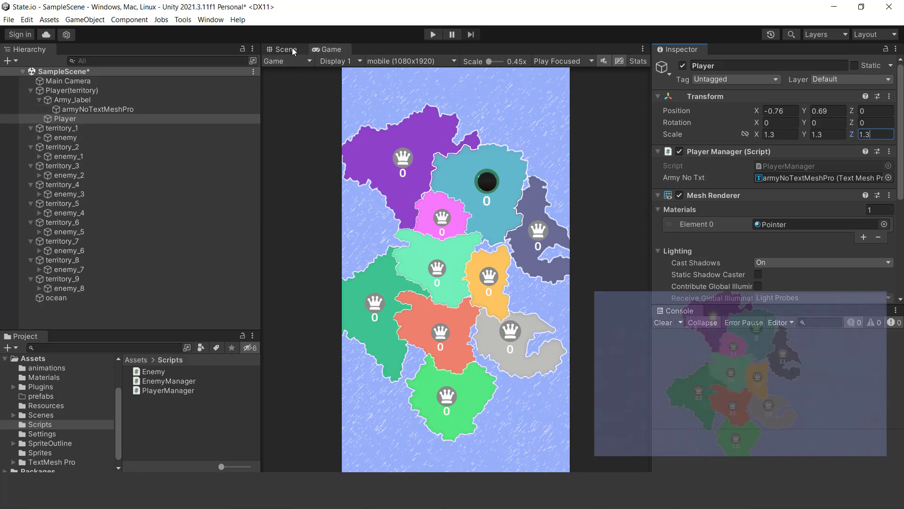
# - Open the Player object's Player Manager script in the code editor
pyautogui.click(40, 99)
pyautogui.scroll(-3, 850, 186)
pyautogui.scroll(1, 849, 169)
pyautogui.scroll(2, 849, 166)
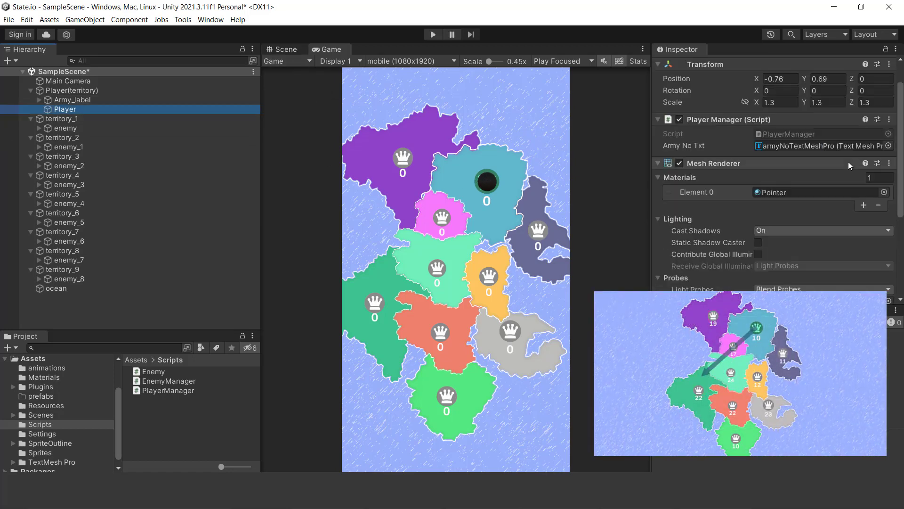
pyautogui.click(889, 119)
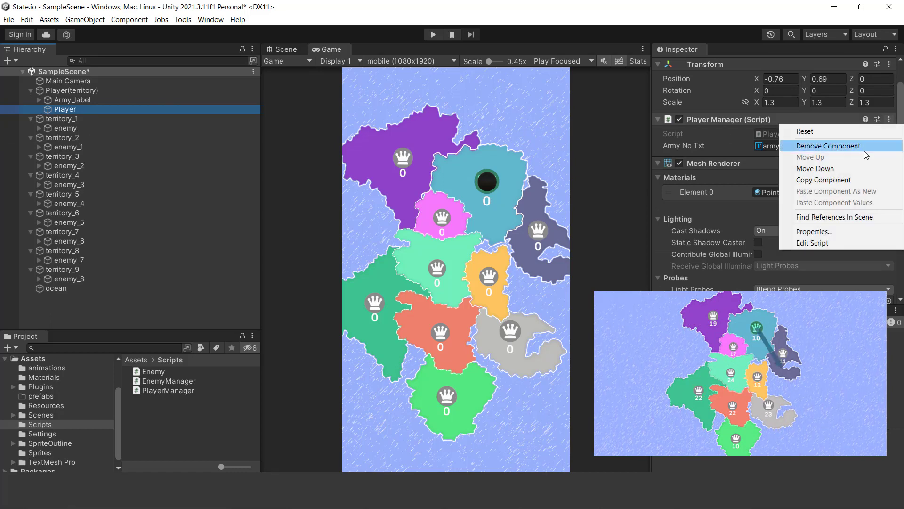
pyautogui.click(812, 243)
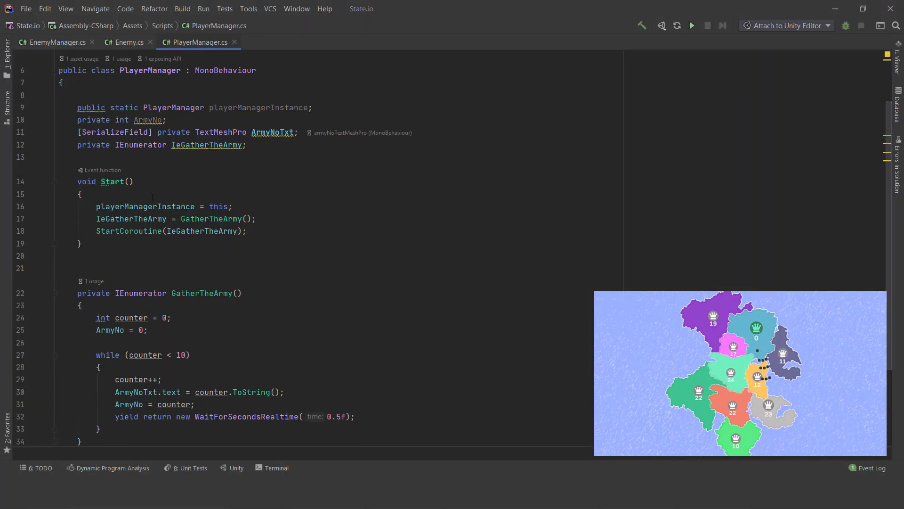
# - Declare the private Vector3 fields offset and intialPos below the IeGatherTheArmy field
pyautogui.scroll(-3, 228, 193)
pyautogui.scroll(4, 229, 202)
pyautogui.scroll(1, 236, 198)
pyautogui.click(254, 182)
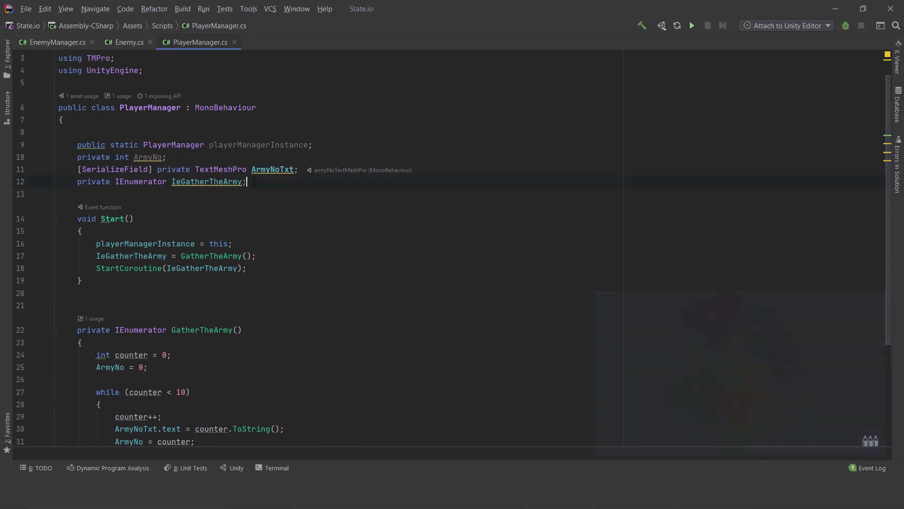
pyautogui.press('Return')
pyautogui.press('Return')
pyautogui.write('private Vector3 offset, intialPos;')
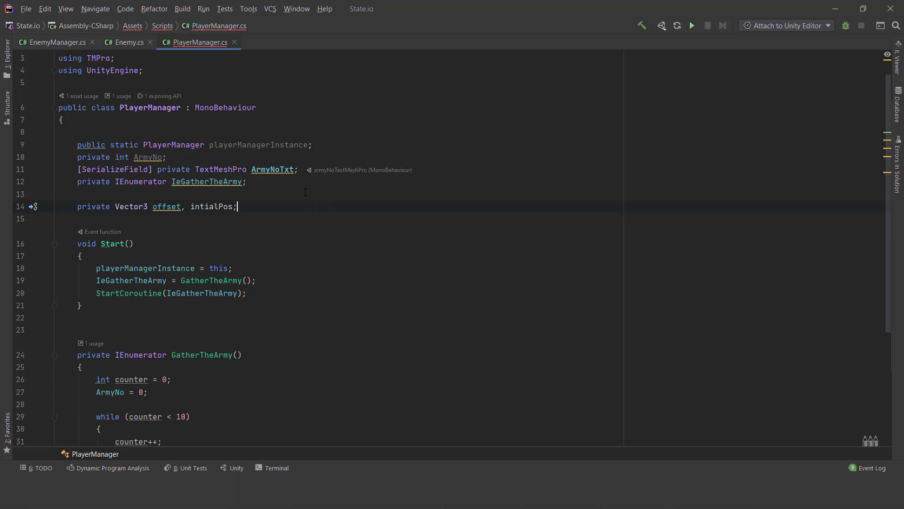
# - Declare a private float nearClip and a private bool Drag below the Vector3 fields
pyautogui.press('Return')
pyautogui.write('private ')
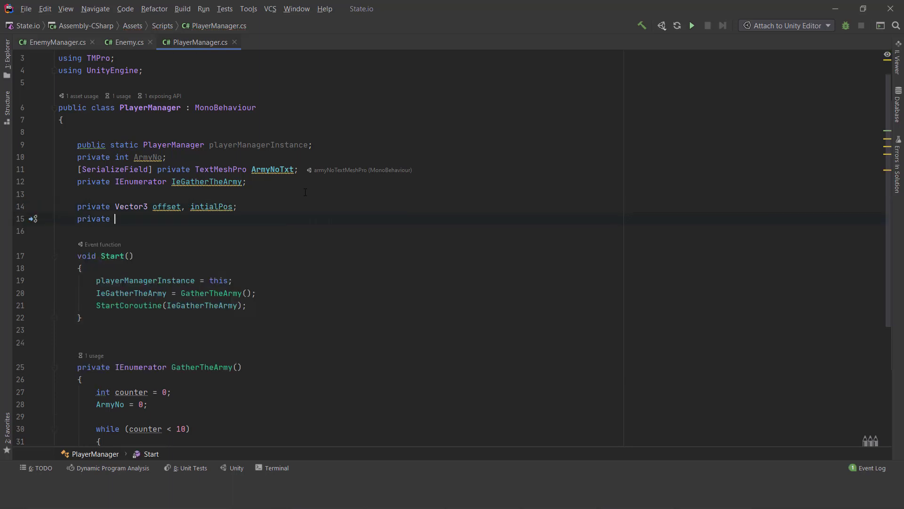
pyautogui.write('float nearClip;')
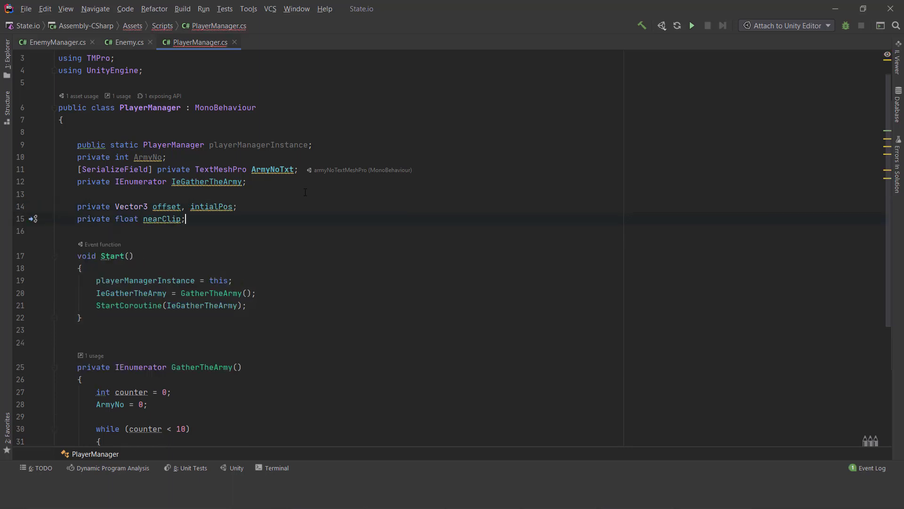
pyautogui.press('Return')
pyautogui.write('private boo')
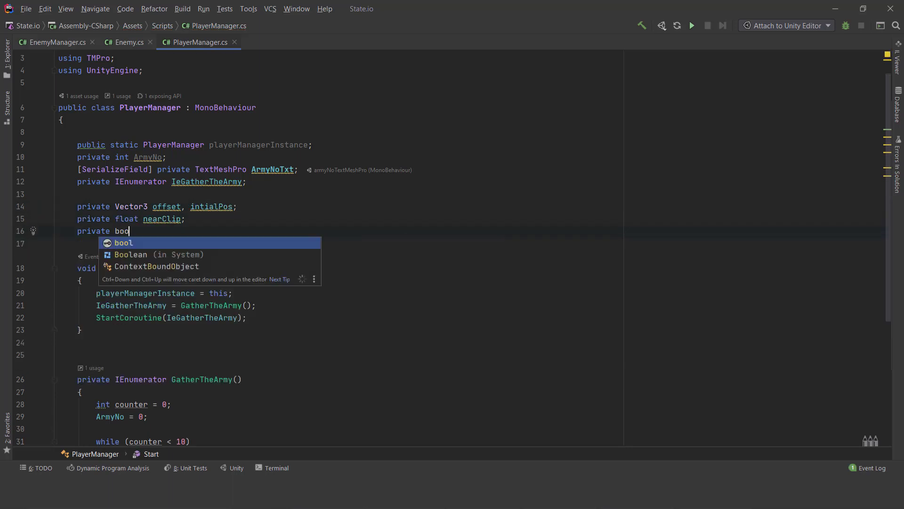
pyautogui.write('l Drag;')
# - Declare a private Camera field named cam below the Drag field
pyautogui.press('Return')
pyautogui.write('private ')
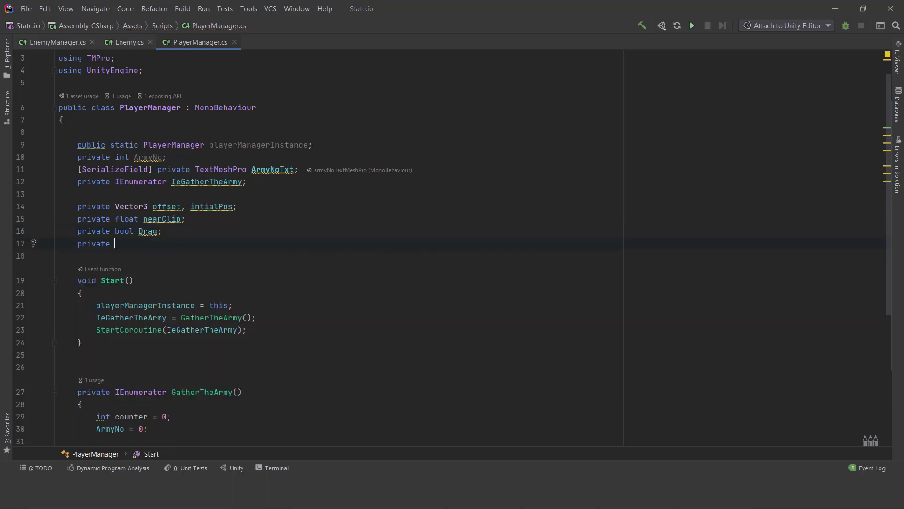
pyautogui.write('Camera ca')
pyautogui.press('Return')
pyautogui.write('cam')
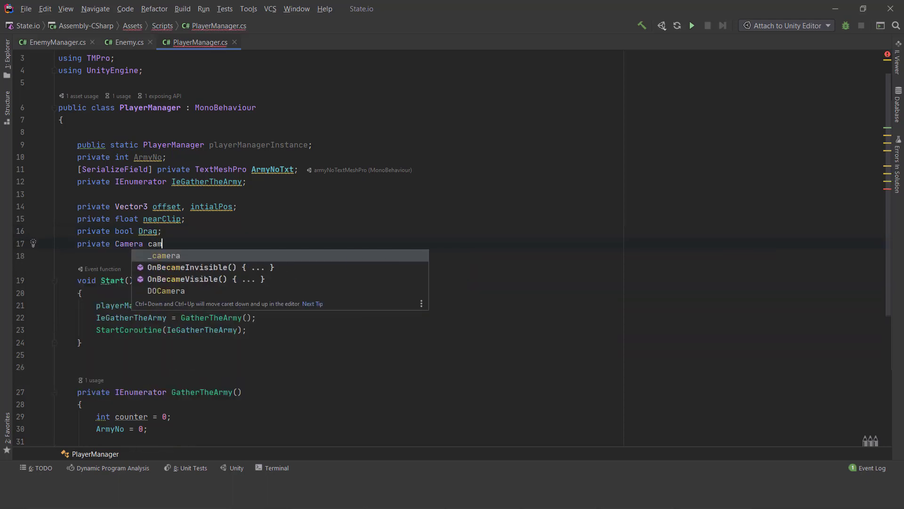
pyautogui.press('Escape')
# - Assign Camera.main to cam at the end of the Start method
pyautogui.scroll(-3, 287, 248)
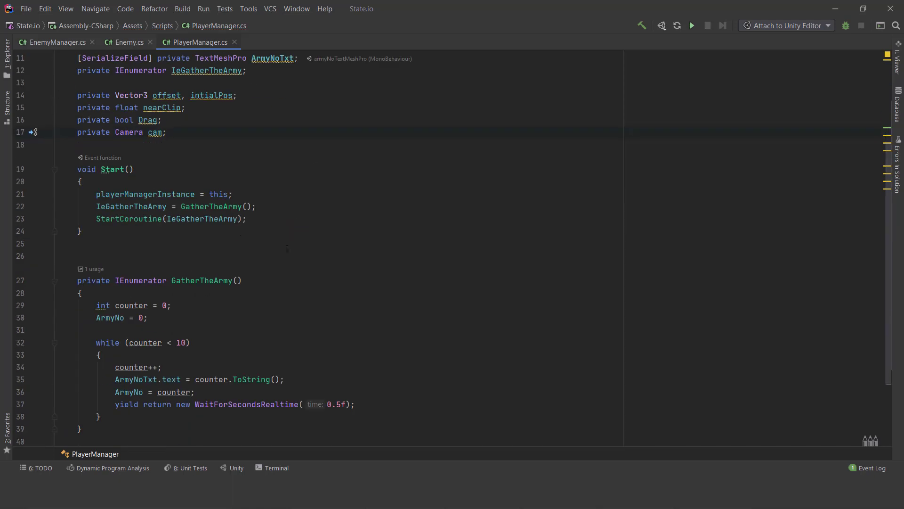
pyautogui.press('Return')
pyautogui.press('Return')
pyautogui.write('cam =')
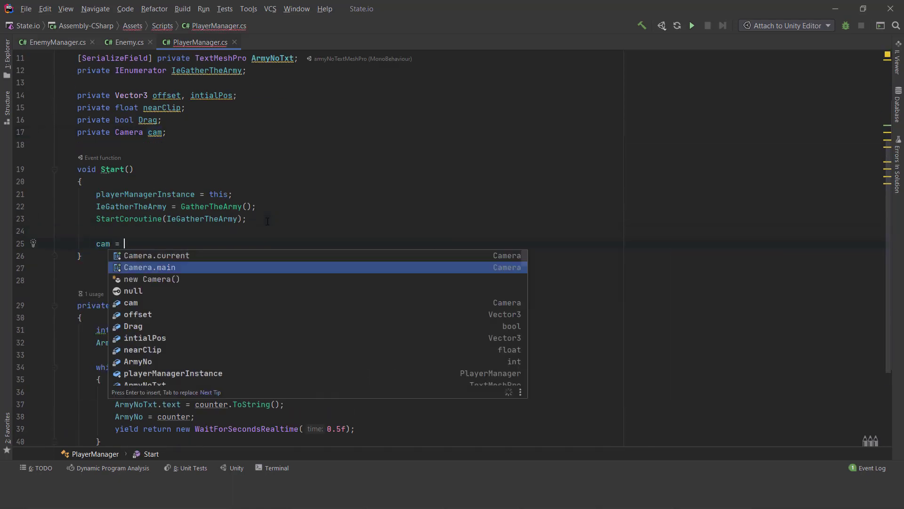
pyautogui.press('Return')
# - Set intialPos to transform.localPosition on the line after the camera assignment in Start
pyautogui.press('Return')
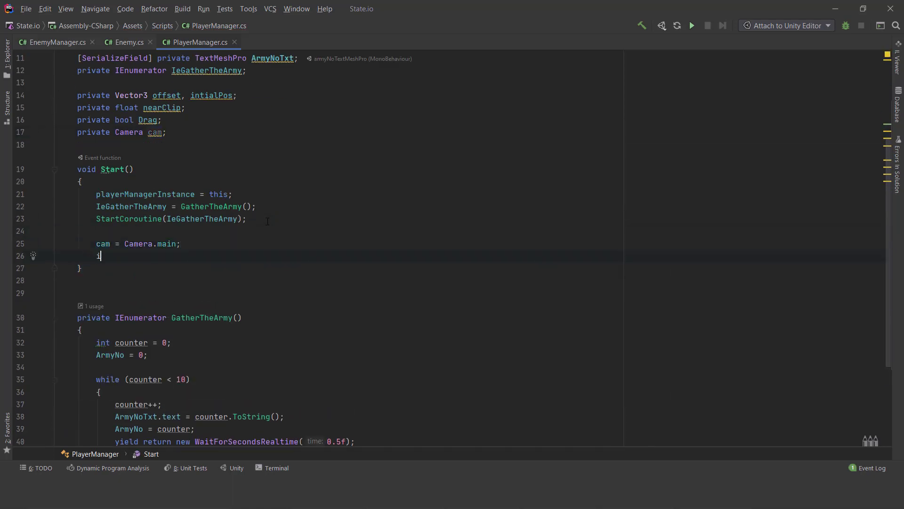
pyautogui.write('i')
pyautogui.press('Return')
pyautogui.write('= transform.loc')
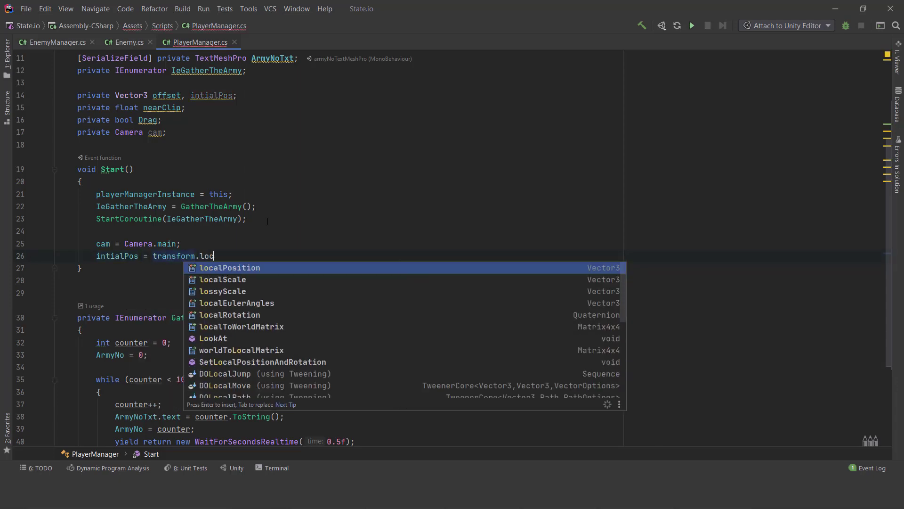
pyautogui.press('Return')
pyautogui.write(';')
# - Add an empty private void Update method after the GatherTheArmy coroutine, tidying the blank lines following Start
pyautogui.scroll(-2, 383, 224)
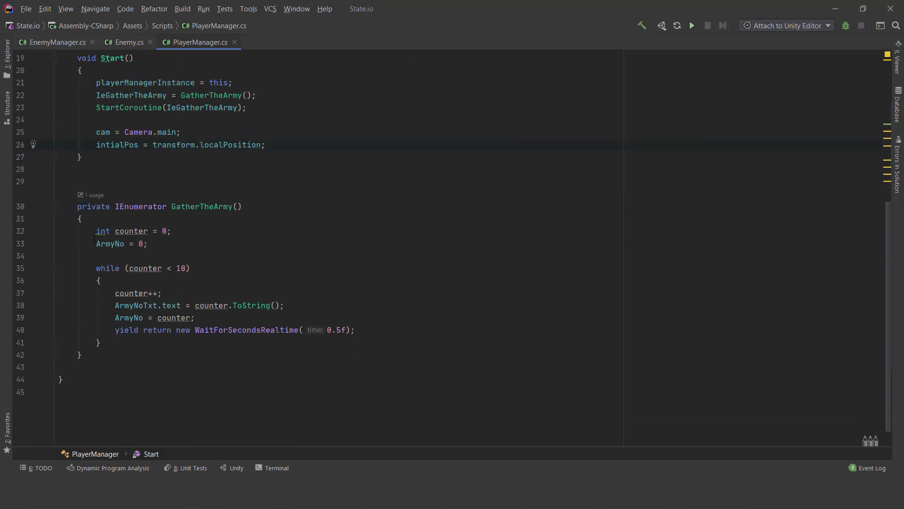
pyautogui.press('Return')
pyautogui.press('Return')
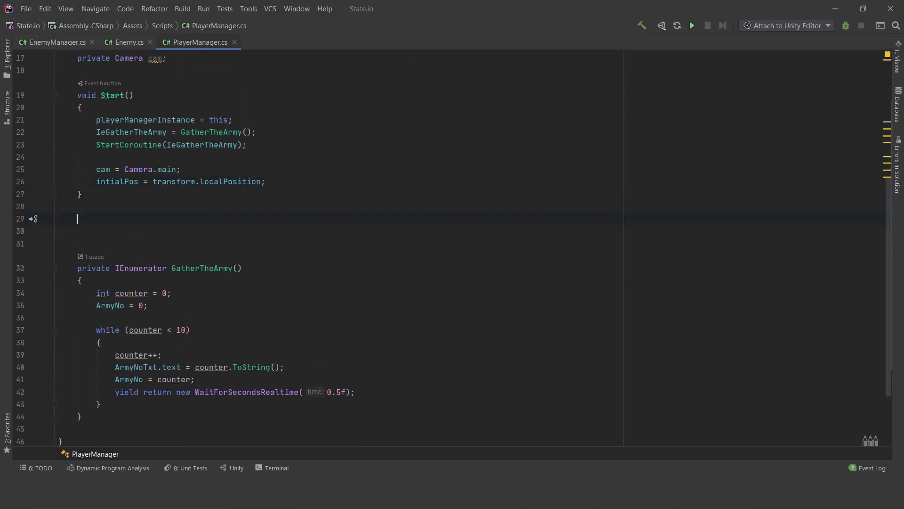
pyautogui.press('BackSpace')
pyautogui.click(182, 378)
pyautogui.press('Return')
pyautogui.press('Return')
pyautogui.scroll(-2, 204, 308)
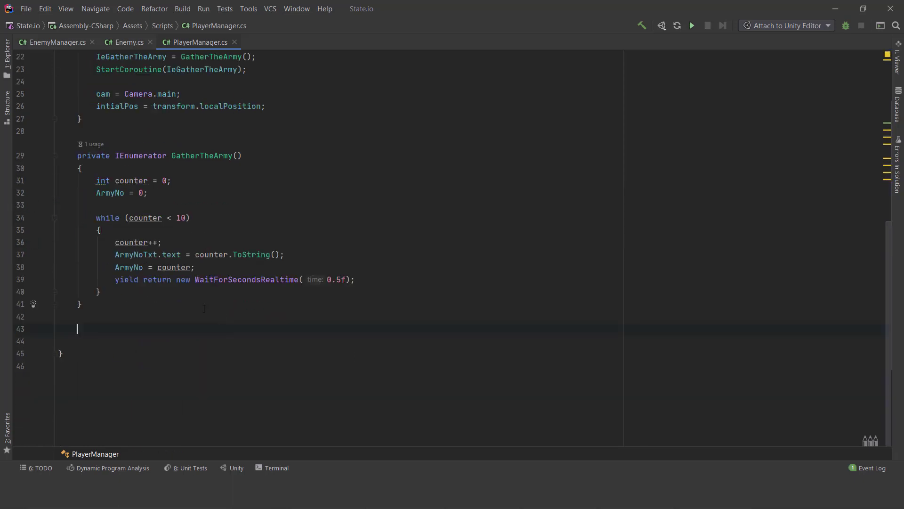
pyautogui.write('private void upda')
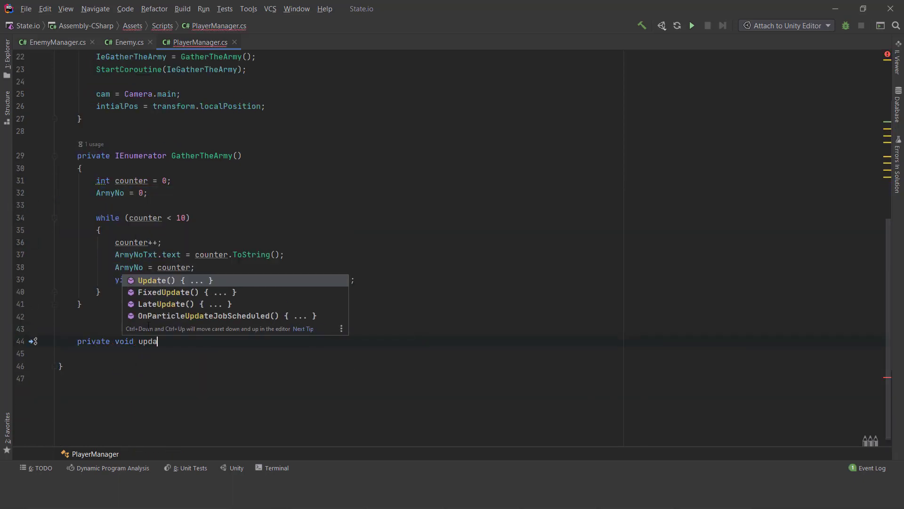
pyautogui.press('Return')
pyautogui.press('BackSpace')
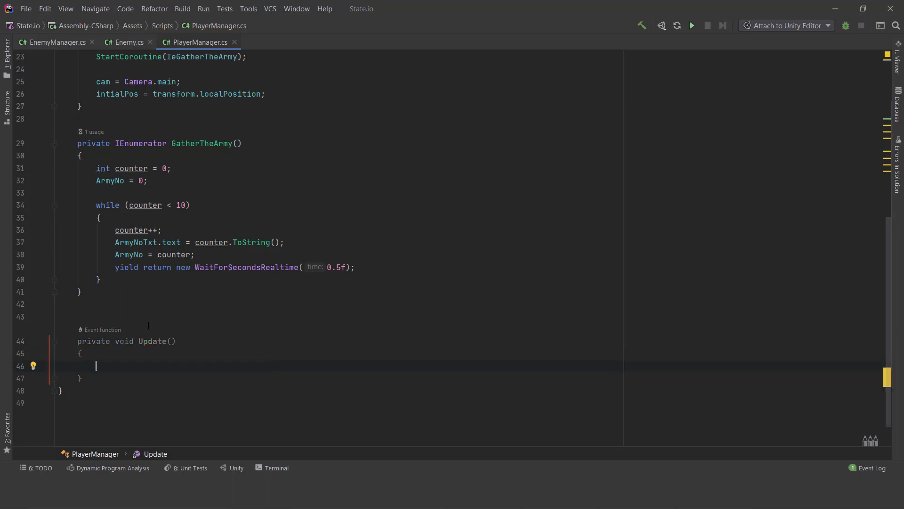
# - Declare a Vector3 MousePos in Update, assigned from cam.ScreenToWorldPoint with a new Vector3 as its argument
pyautogui.write('ve')
pyautogui.press('Return')
pyautogui.write('Mouse')
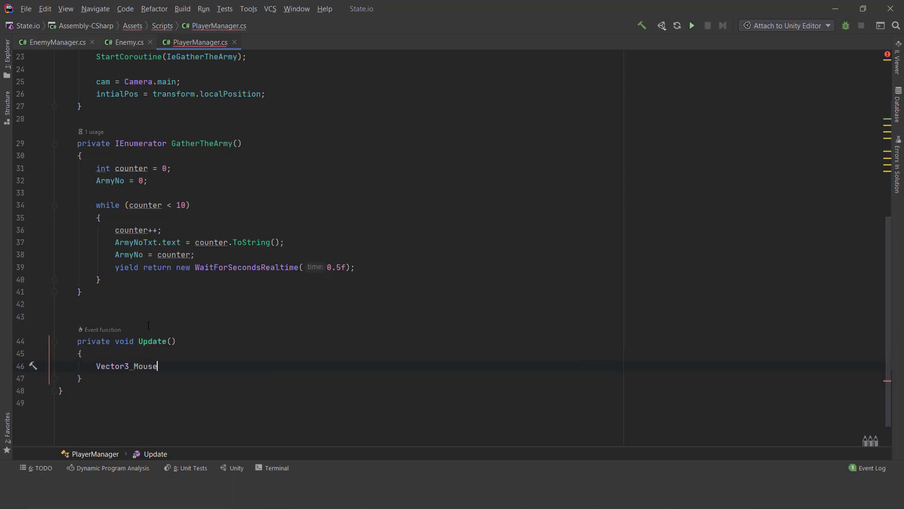
pyautogui.write('Pos = ')
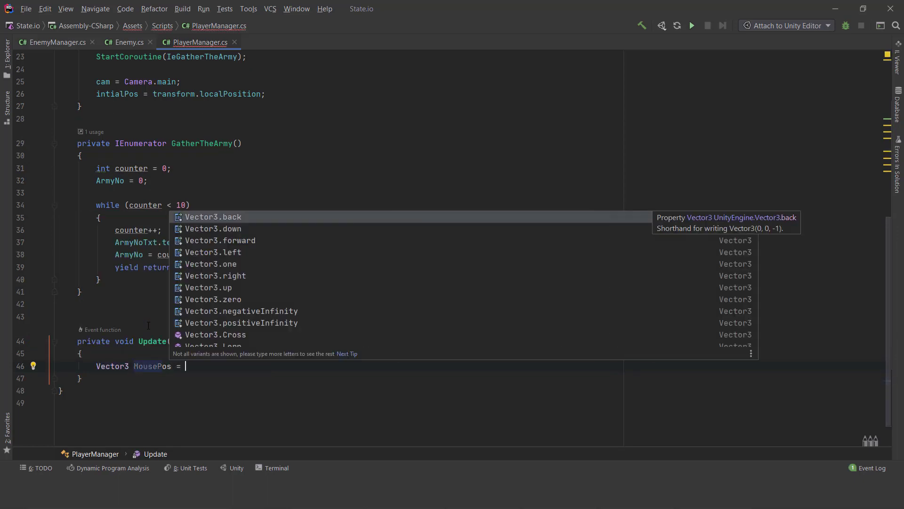
pyautogui.write('cam.sc')
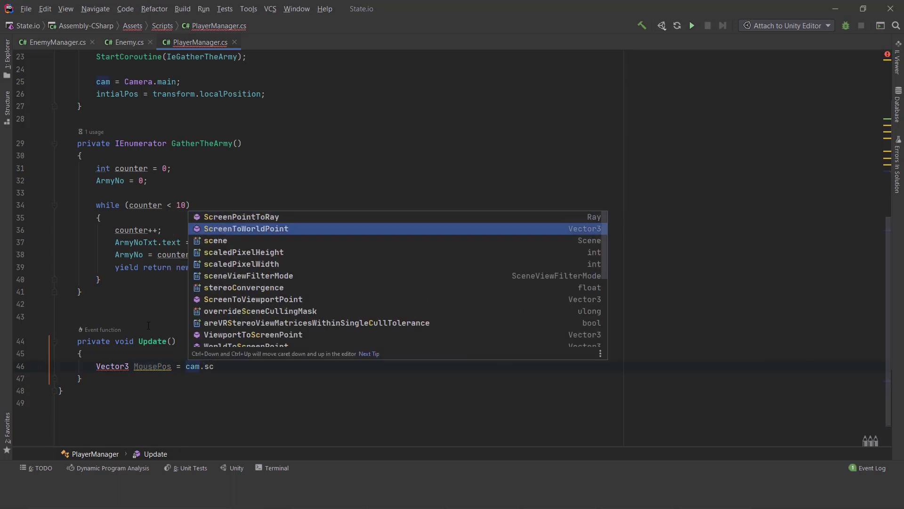
pyautogui.press('Return')
pyautogui.write('i')
pyautogui.press('BackSpace')
pyautogui.write('new')
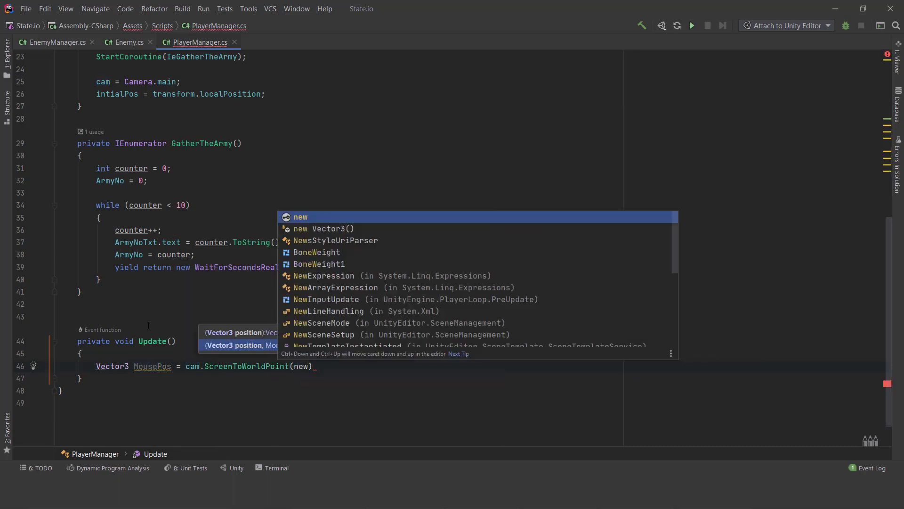
pyautogui.press('Return')
# - Fill the new Vector3 with Input.mousePosition.x, Input.mousePosition.y and nearClip, and end the MousePos statement
pyautogui.write('input.mou')
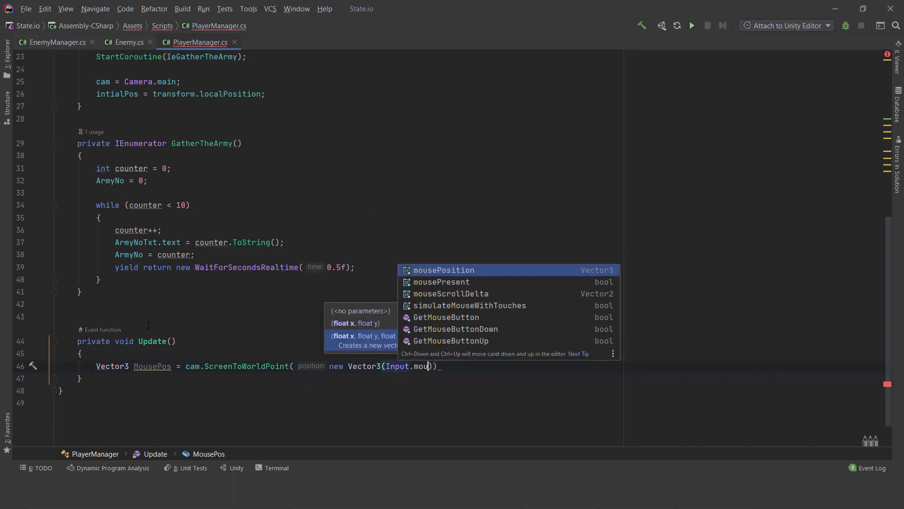
pyautogui.press('Return')
pyautogui.write('.x, input')
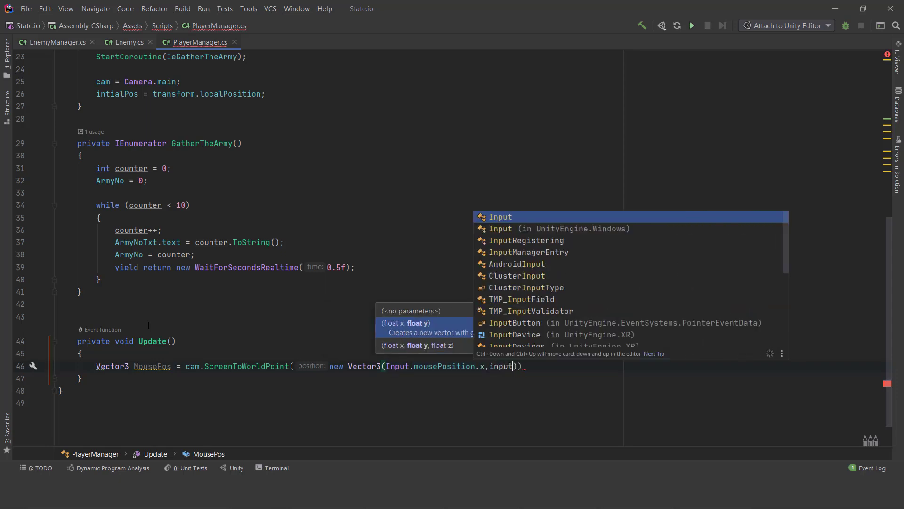
pyautogui.press('Return')
pyautogui.write('.mou')
pyautogui.press('Return')
pyautogui.write('.y,nea')
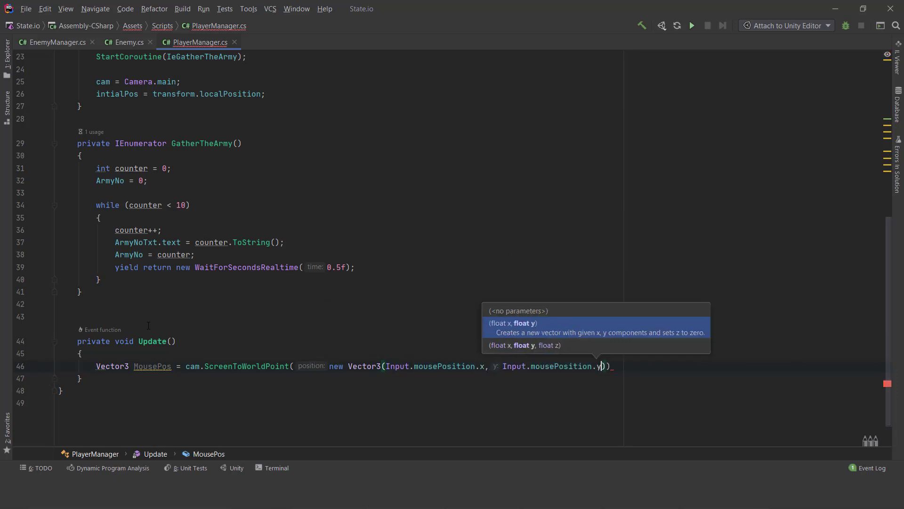
pyautogui.press('Return')
pyautogui.write(';')
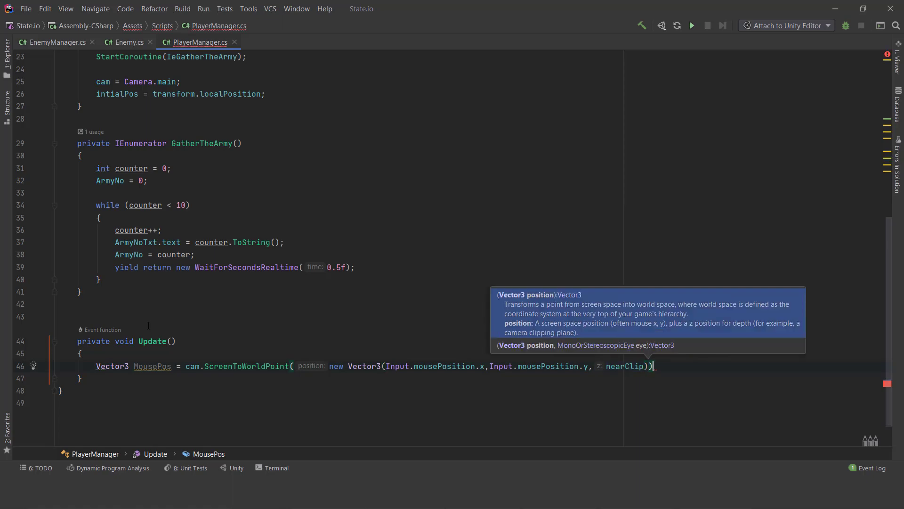
# - Declare a Ray named ray in Update, assigned from cam.ScreenPointToRay(Input.mousePosition)
pyautogui.press('Return')
pyautogui.press('Return')
pyautogui.write('Ray ra')
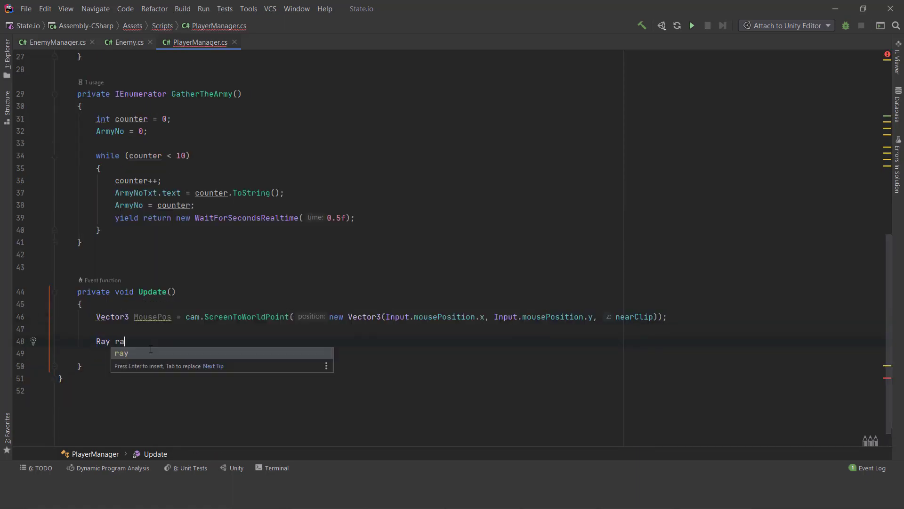
pyautogui.write('y = cam.scre')
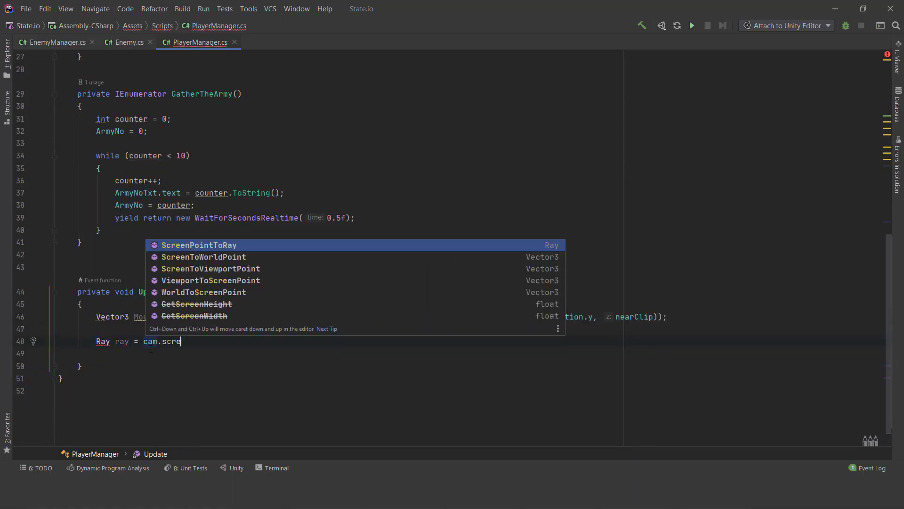
pyautogui.press('Return')
pyautogui.write('input')
pyautogui.press('Return')
pyautogui.write('.mou)')
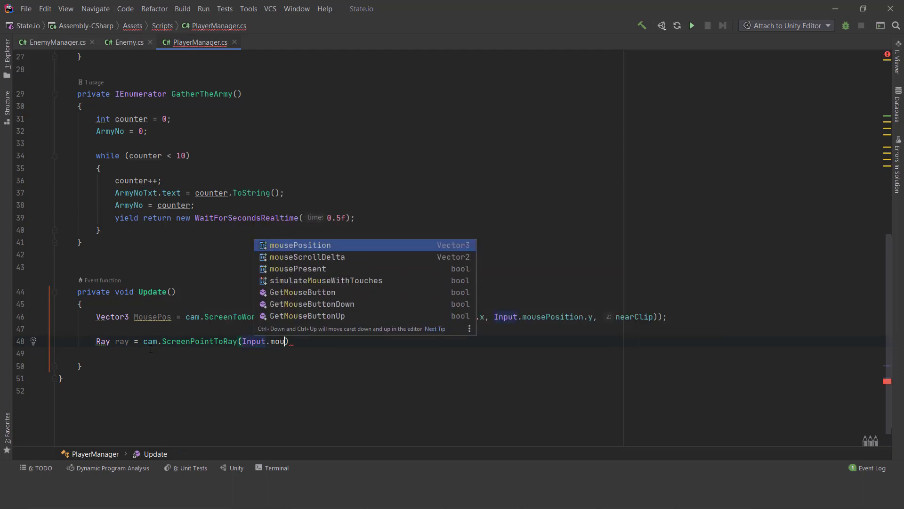
pyautogui.press('Return')
pyautogui.write(';')
# - Add an if block below the ray with the condition Physics.Raycast(ray, out var hit)
pyautogui.press('Return')
pyautogui.press('Return')
pyautogui.write('if')
pyautogui.press('Tab')
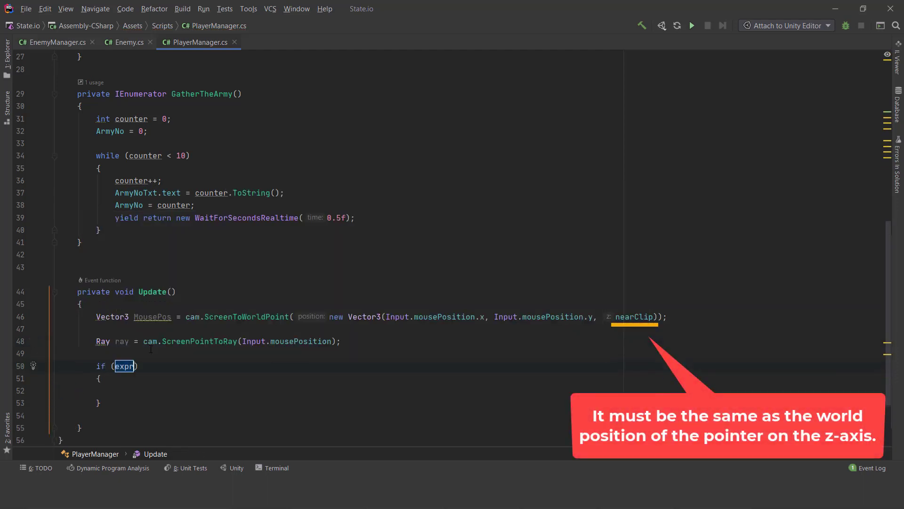
pyautogui.write('Physics')
pyautogui.write('.Raycast(ra')
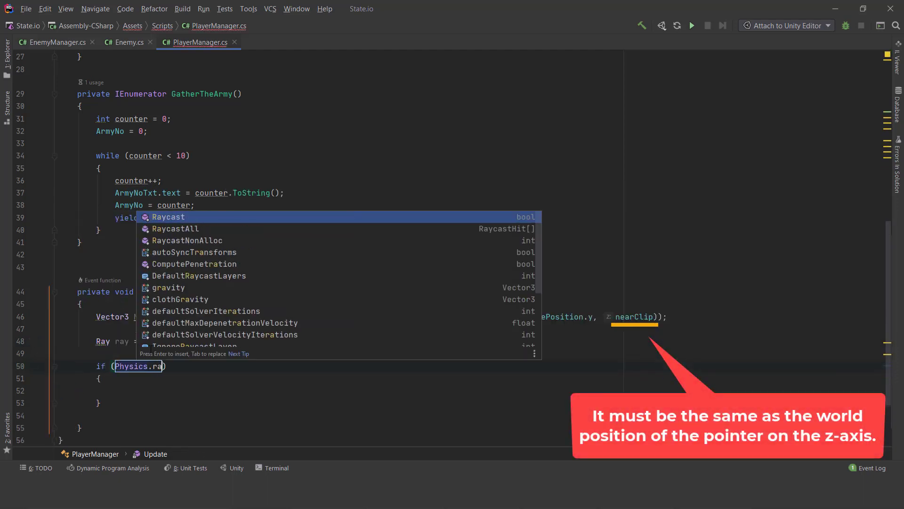
pyautogui.press('Return')
pyautogui.write('ray, out var hit')
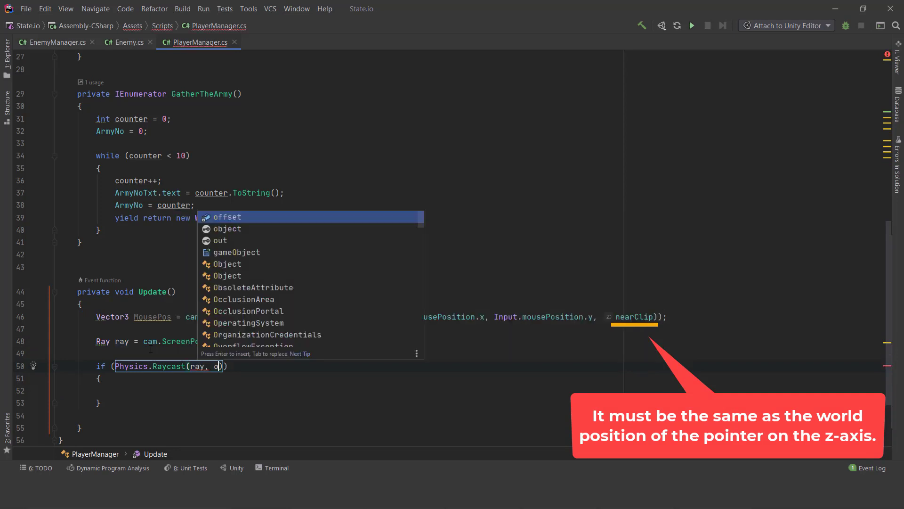
# - Start a nested if block inside the Physics.Raycast block with the condition hit.collider != null
pyautogui.press('Return')
pyautogui.write('if')
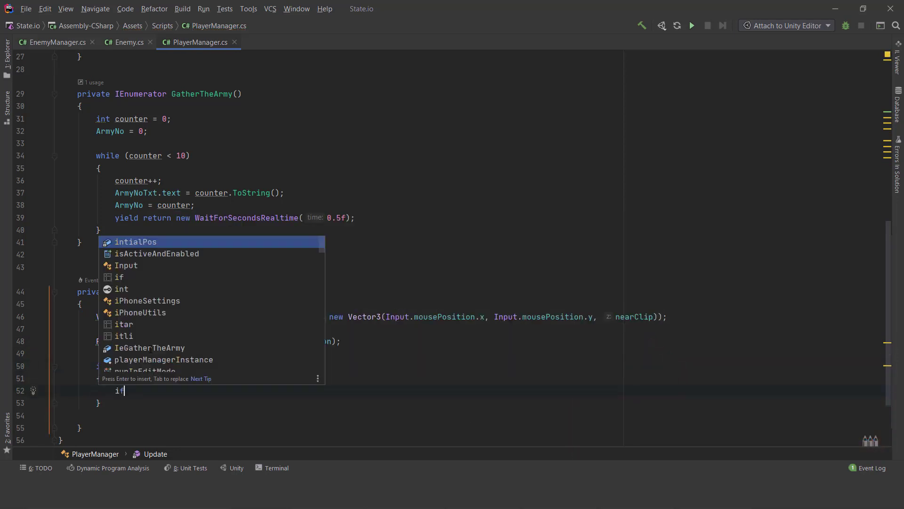
pyautogui.press('Tab')
pyautogui.write('hit.')
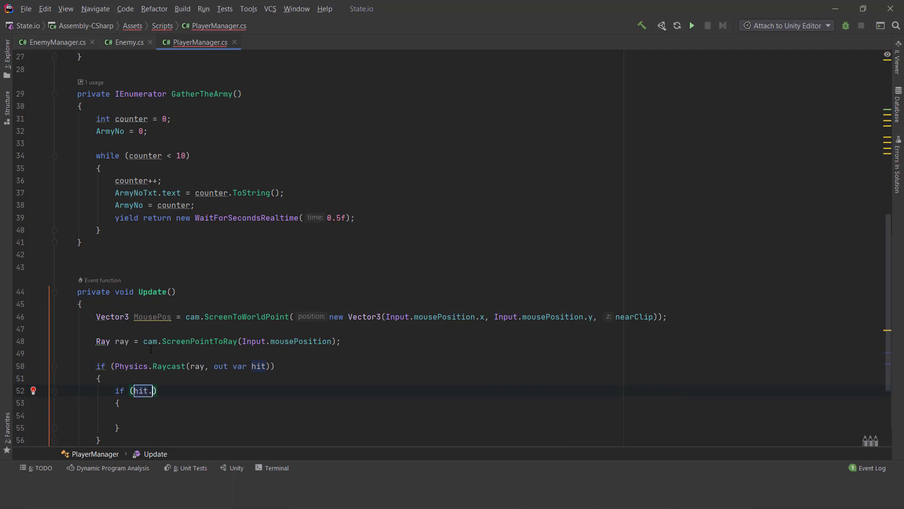
pyautogui.write('collider != null ')
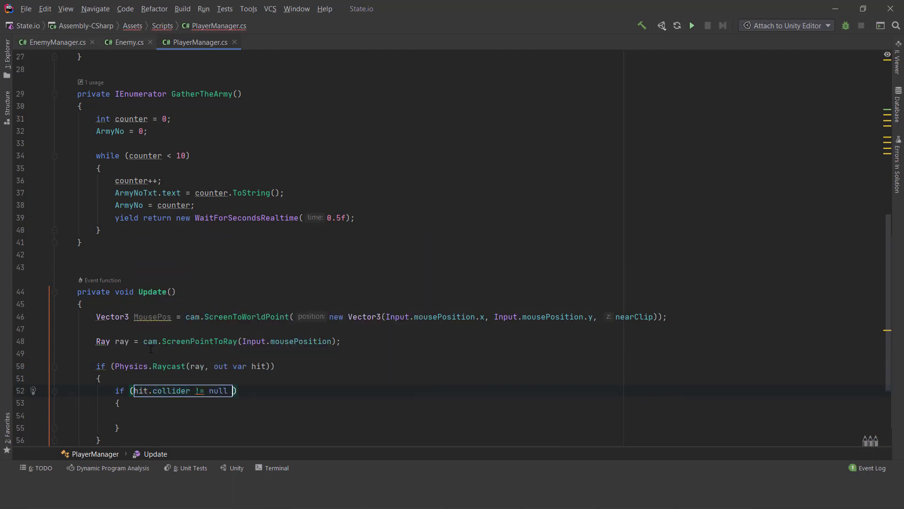
pyautogui.write('&& hit.collider.ca')
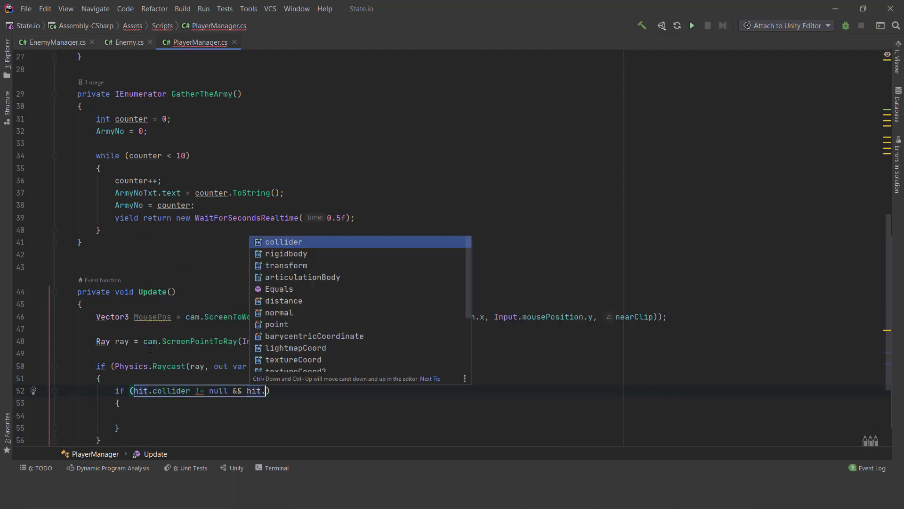
# - Extend the nested if condition with && hit.collider.CompareTag("pointer")
pyautogui.press('BackSpace')
pyautogui.write('ompareTag("P')
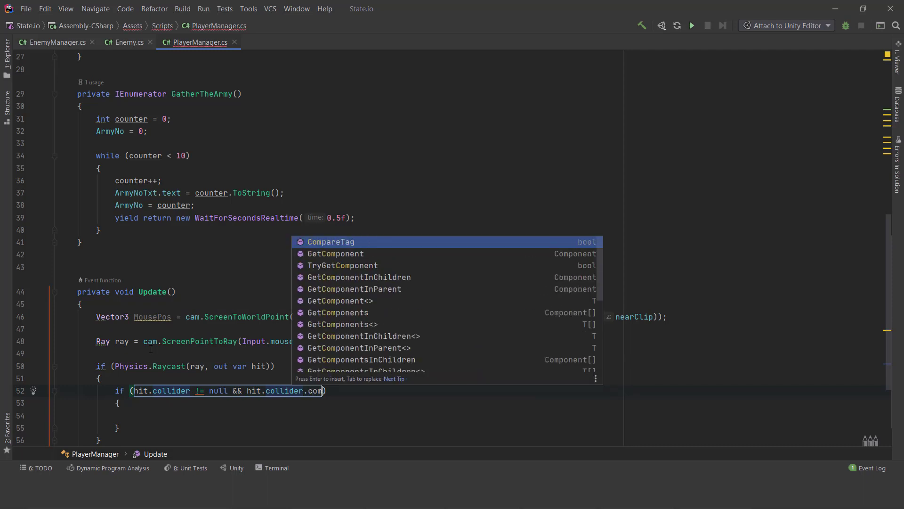
pyautogui.press('BackSpace')
pyautogui.write('olli')
pyautogui.press('BackSpace')
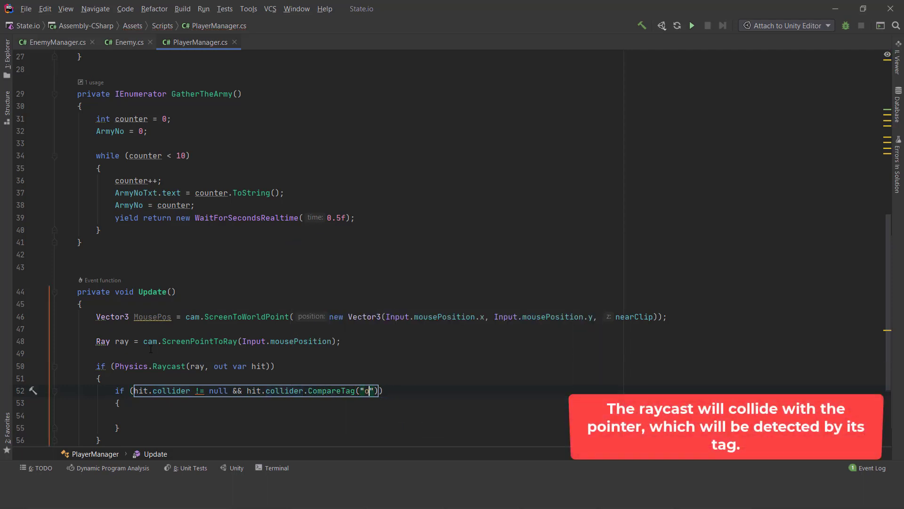
# - Inside the pointer tag check, assign offset as transform.position - MousePos and set Drag to true
pyautogui.scroll(-3, 151, 349)
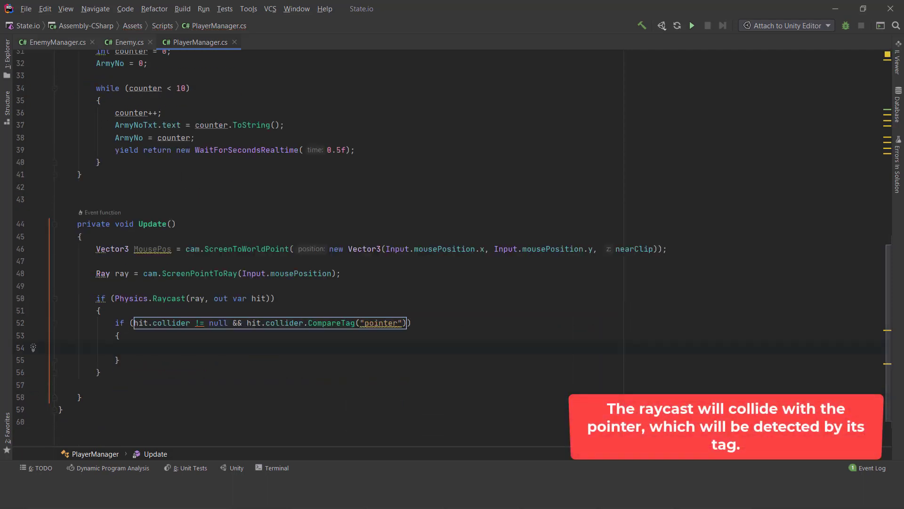
pyautogui.write('offset = transform.position - mou')
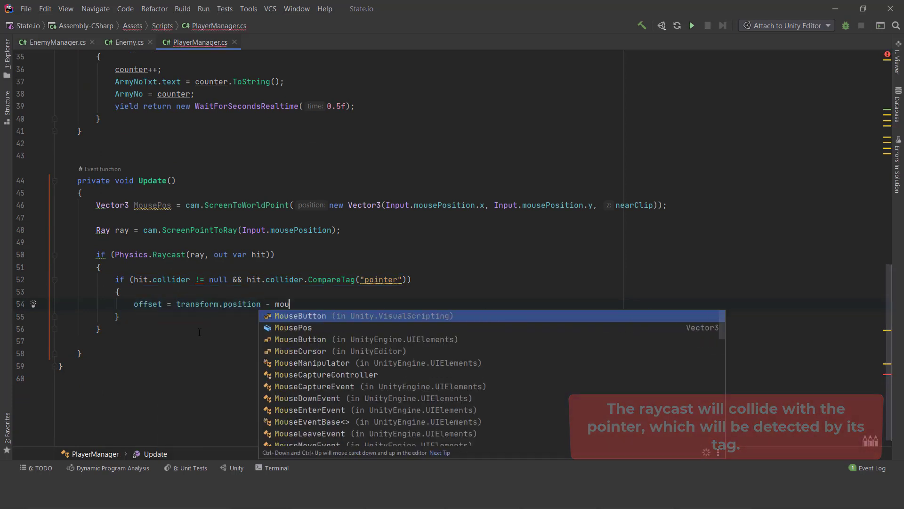
pyautogui.press('Down')
pyautogui.press('Return')
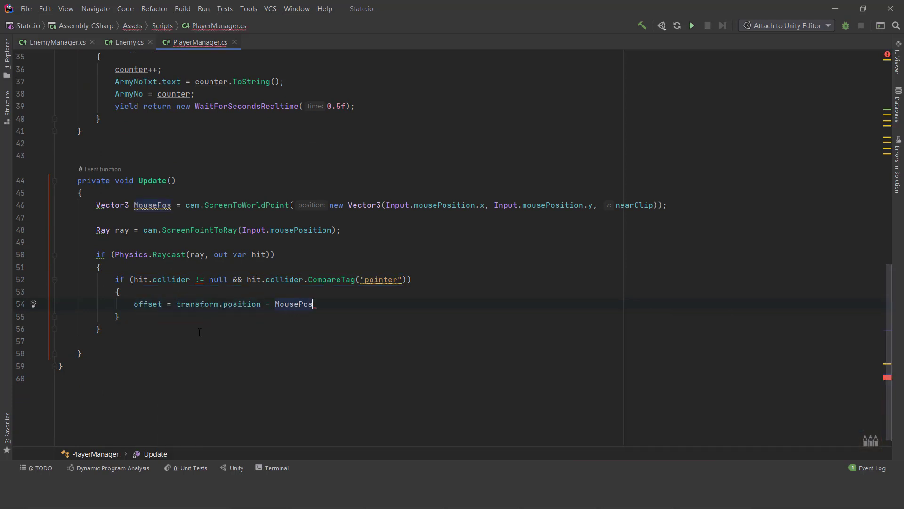
pyautogui.write('= true;')
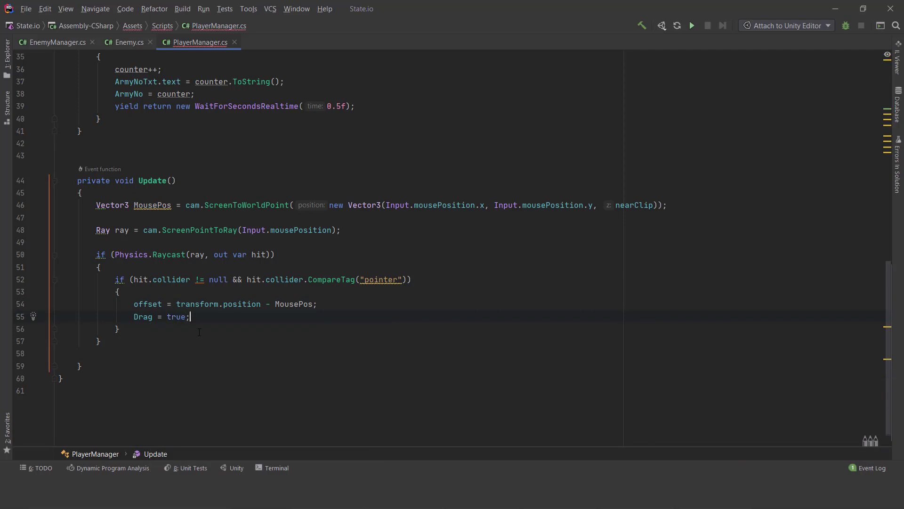
# - Add an if block with the condition Input.GetMouseButtonDown(0) between the MousePos line and the ray declaration
pyautogui.scroll(-1, 135, 296)
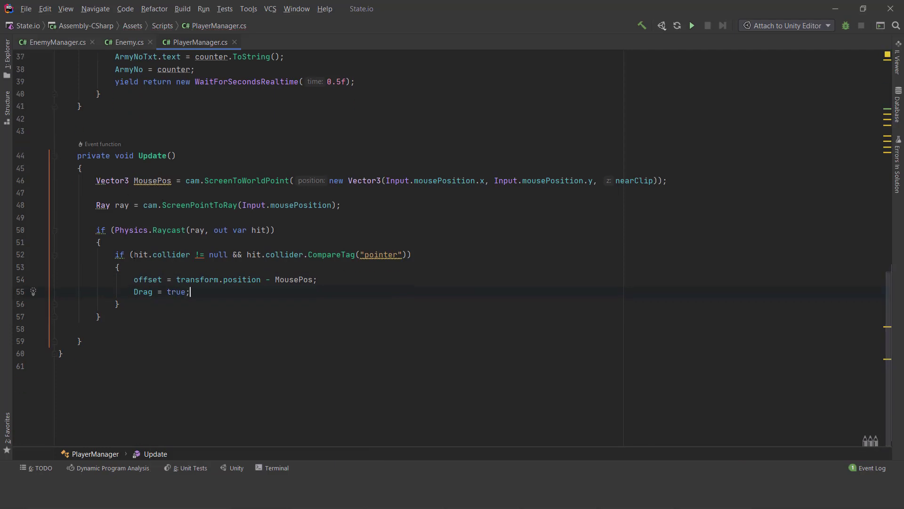
pyautogui.moveTo(208, 276); pyautogui.dragTo(101, 317)
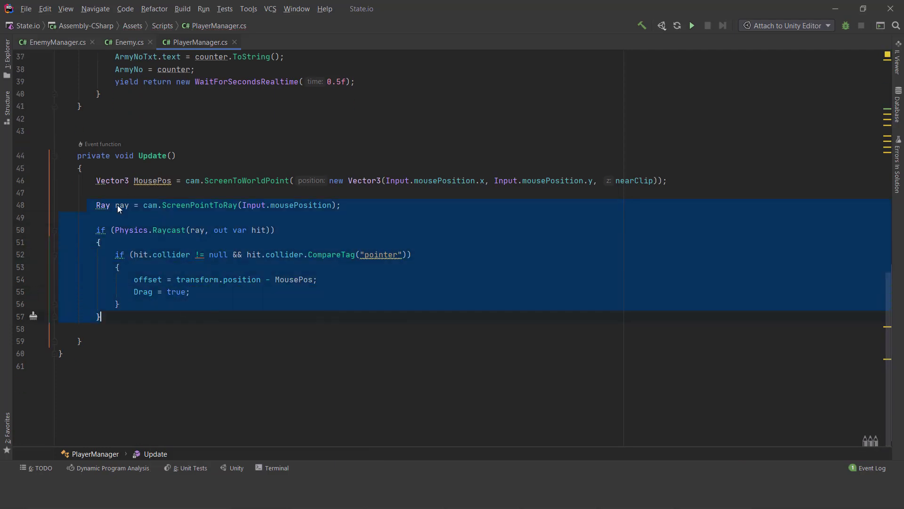
pyautogui.press('Return')
pyautogui.press('Return')
pyautogui.write('if')
pyautogui.press('Tab')
pyautogui.write('Input.g')
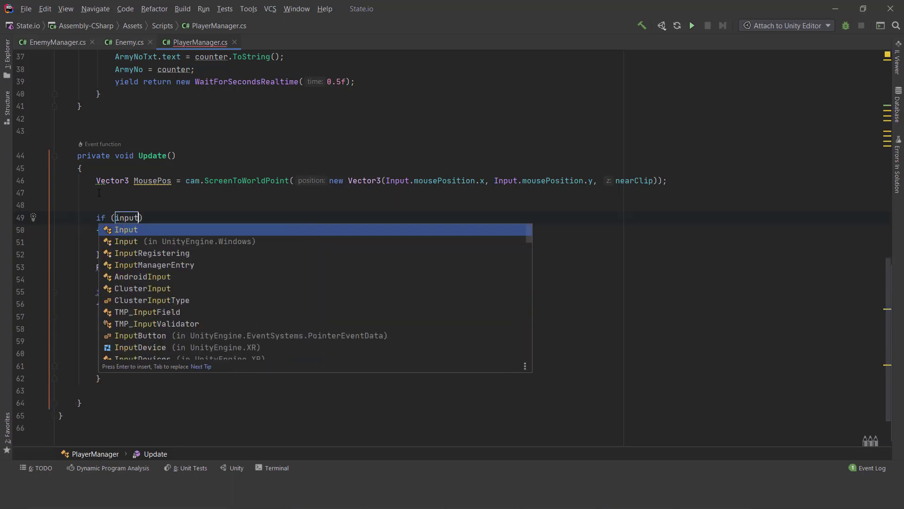
pyautogui.write('etMouseButtonDown')
pyautogui.press('Return')
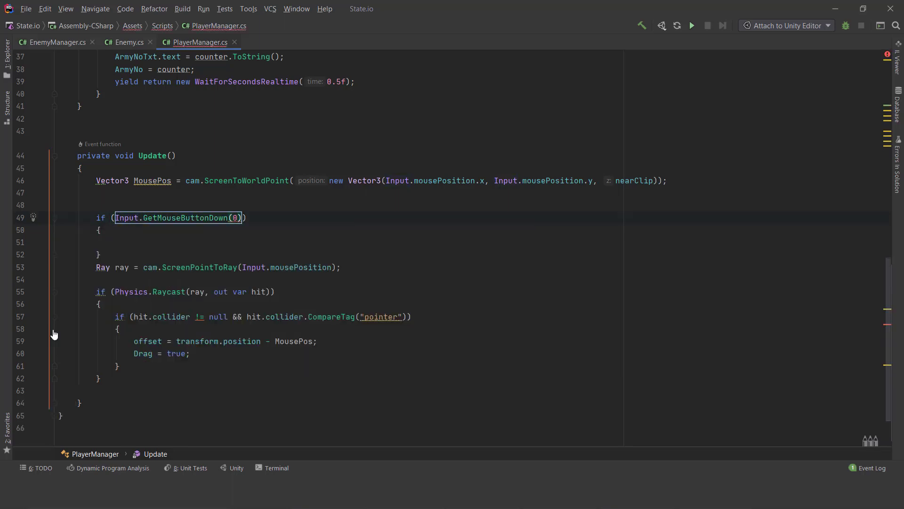
# - Move the ray declaration and the whole Physics.Raycast block inside the GetMouseButtonDown block
pyautogui.hotkey('ctrl', 'x')
pyautogui.click(111, 290)
pyautogui.hotkey('ctrl', 'v')
pyautogui.scroll(-3, 119, 311)
# - Below the GetMouseButtonDown block, add an if (Drag) block that sets transform.position to offset + MousePos
pyautogui.click(119, 310)
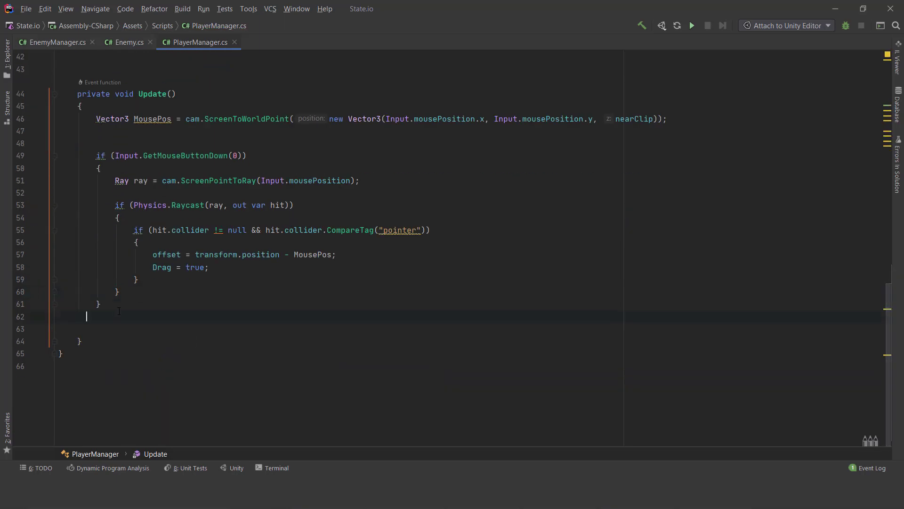
pyautogui.write('if')
pyautogui.press('Tab')
pyautogui.write('Drag')
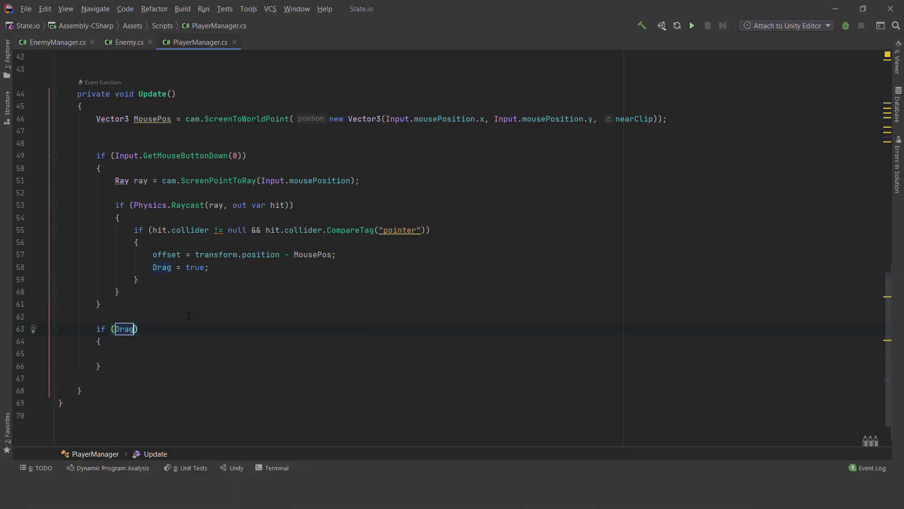
pyautogui.write('ransform.')
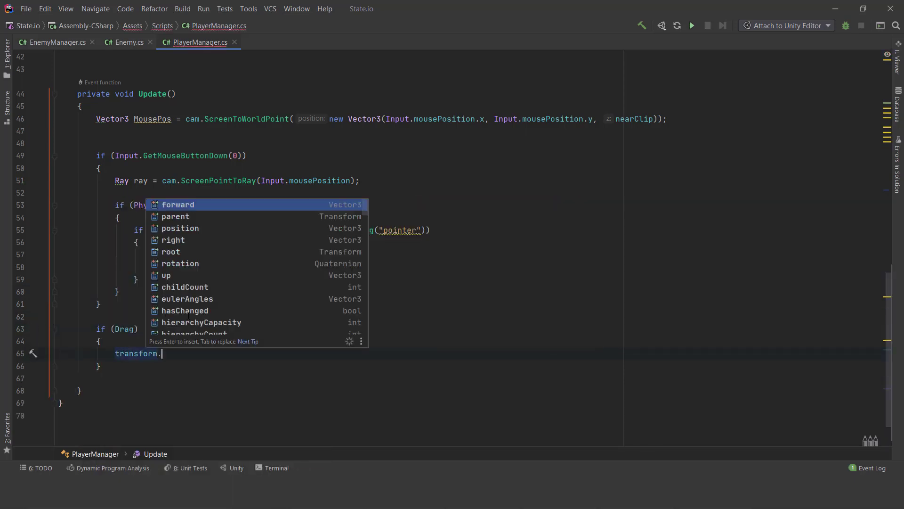
pyautogui.write('position = offset + mou')
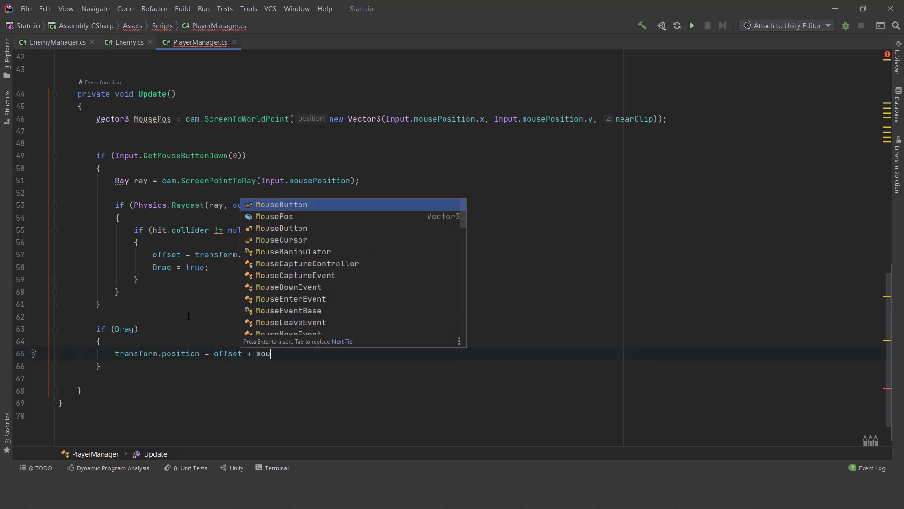
pyautogui.press('Down')
pyautogui.press('Return')
pyautogui.write(';')
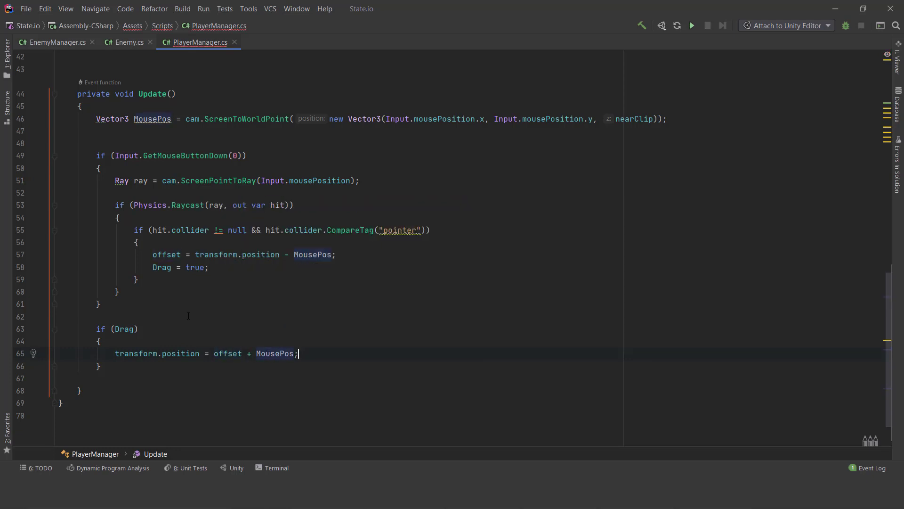
# - Add an if block below the Drag block with the condition Input.GetMouseButtonUp(0), and begin its body
pyautogui.press('Return')
pyautogui.write('if')
pyautogui.press('Return')
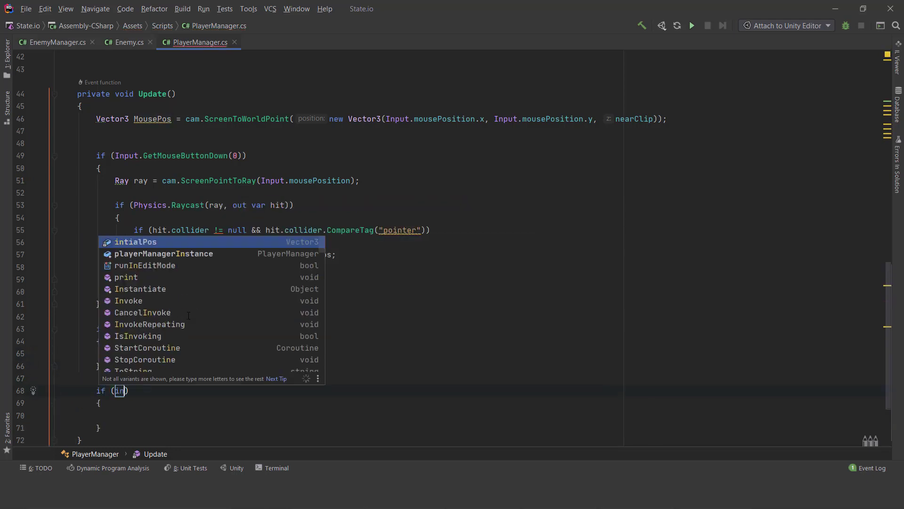
pyautogui.write('if (Input')
pyautogui.write('.mou')
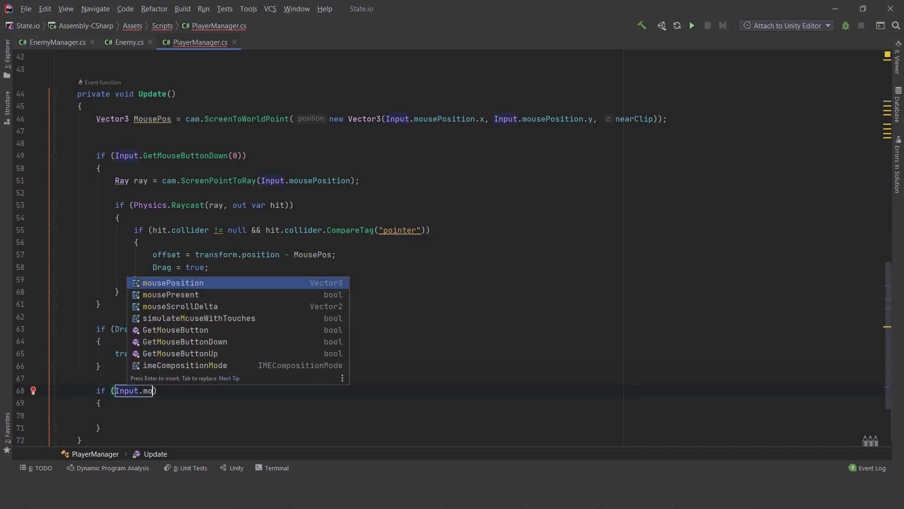
pyautogui.press('Down')
pyautogui.press('Down')
pyautogui.press('Down')
pyautogui.press('Down')
pyautogui.press('Down')
pyautogui.press('Down')
pyautogui.press('Return')
pyautogui.write('0d')
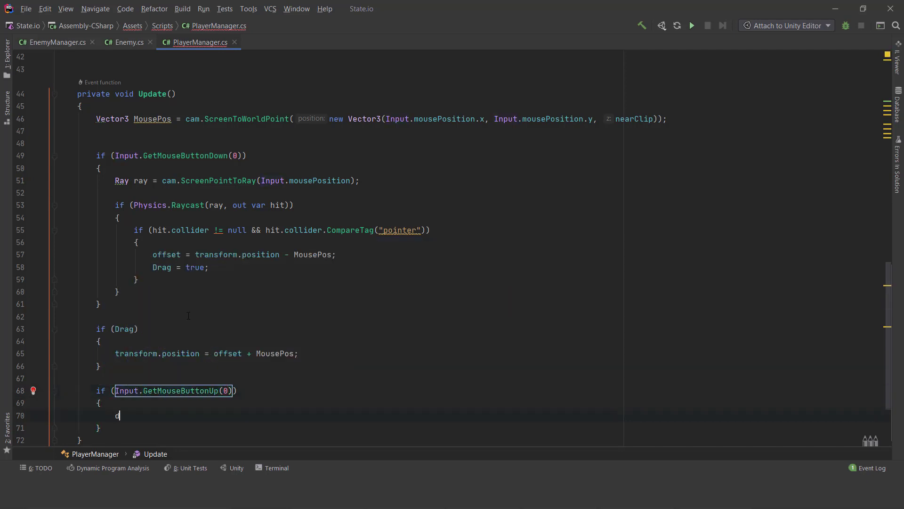
pyautogui.write('rag = false;')
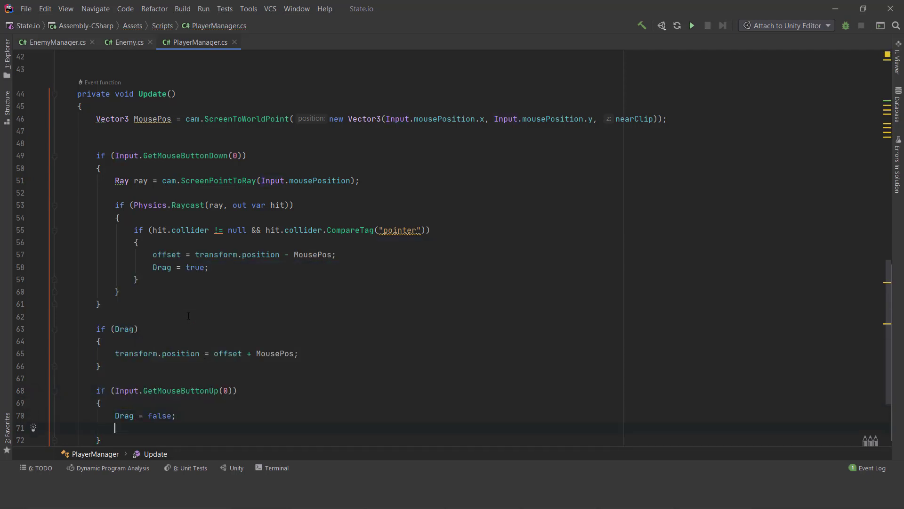
pyautogui.write('transform.lo')
# - Inside the GetMouseButtonUp block, set Drag to false and transform.localPosition to intialPos
pyautogui.press('Return')
pyautogui.write('= in')
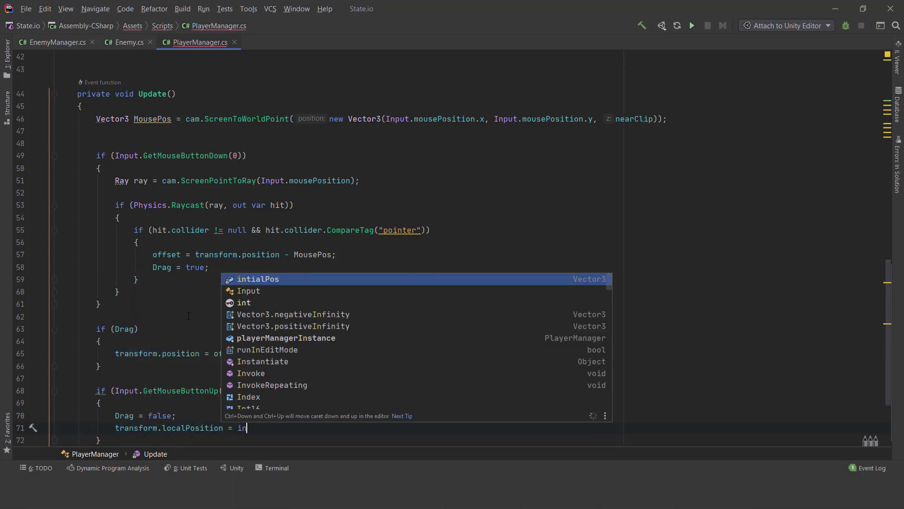
pyautogui.press('Return')
# - Review the PlayerManager script from its field declarations down to the end of Update
pyautogui.scroll(-1, 198, 307)
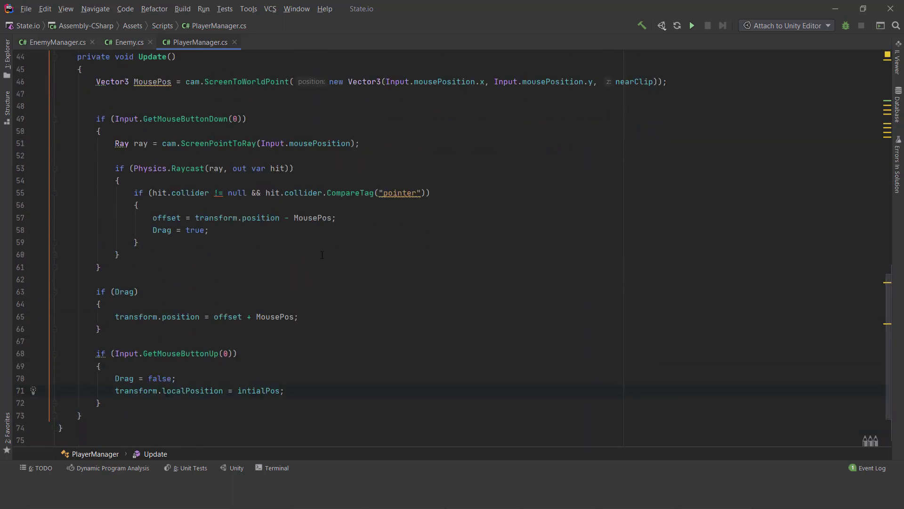
pyautogui.scroll(10, 386, 251)
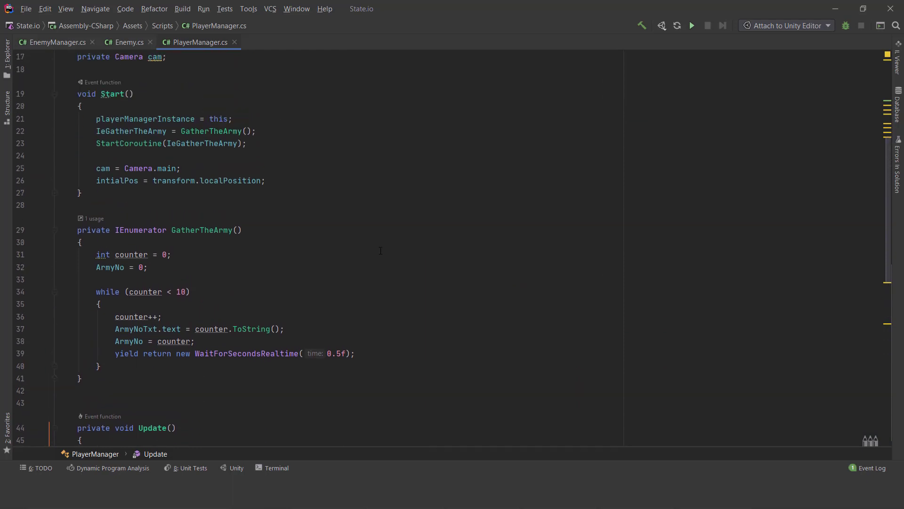
pyautogui.scroll(3, 382, 250)
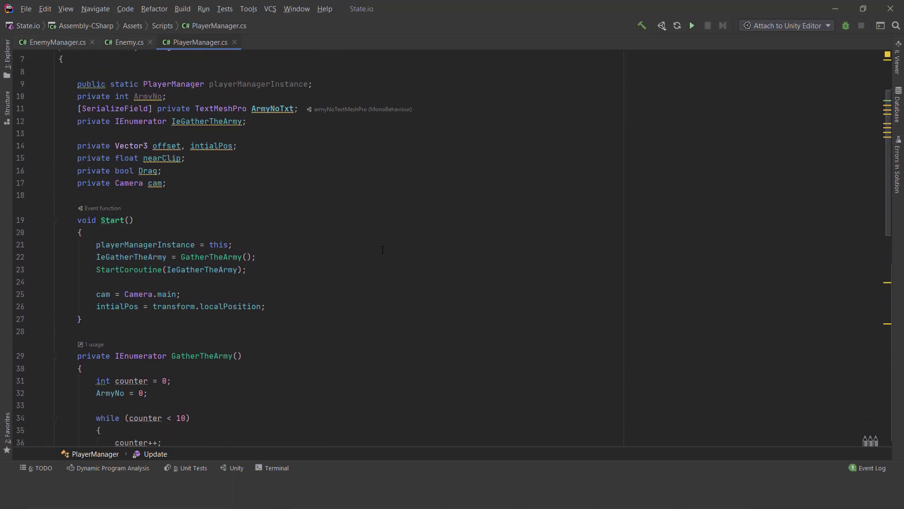
pyautogui.scroll(-3, 383, 249)
pyautogui.scroll(-3, 383, 250)
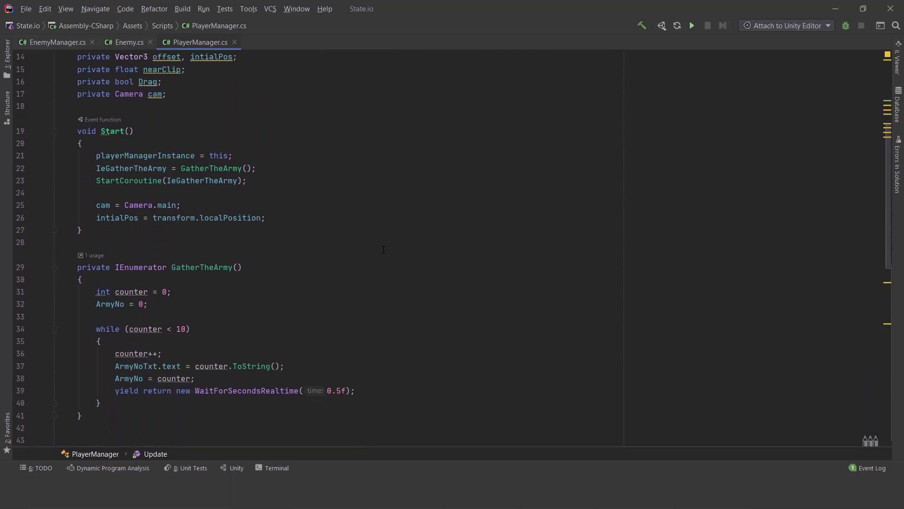
pyautogui.scroll(-7, 384, 250)
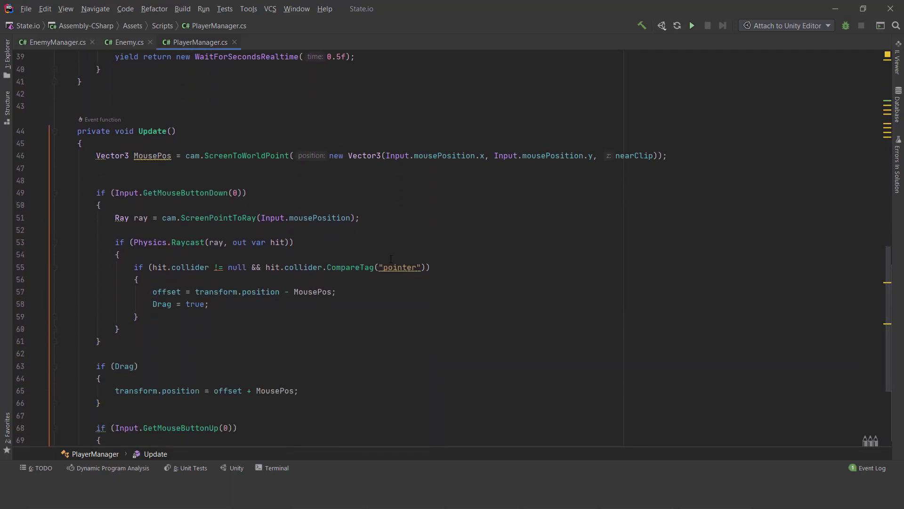
pyautogui.scroll(-4, 391, 259)
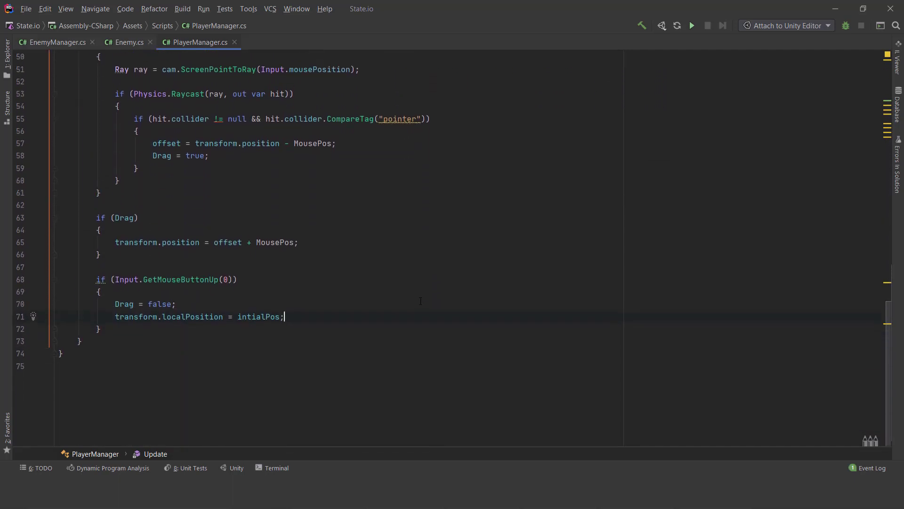
# - Add the [SerializeField] attribute in front of the private float nearClip declaration
pyautogui.scroll(16, 418, 297)
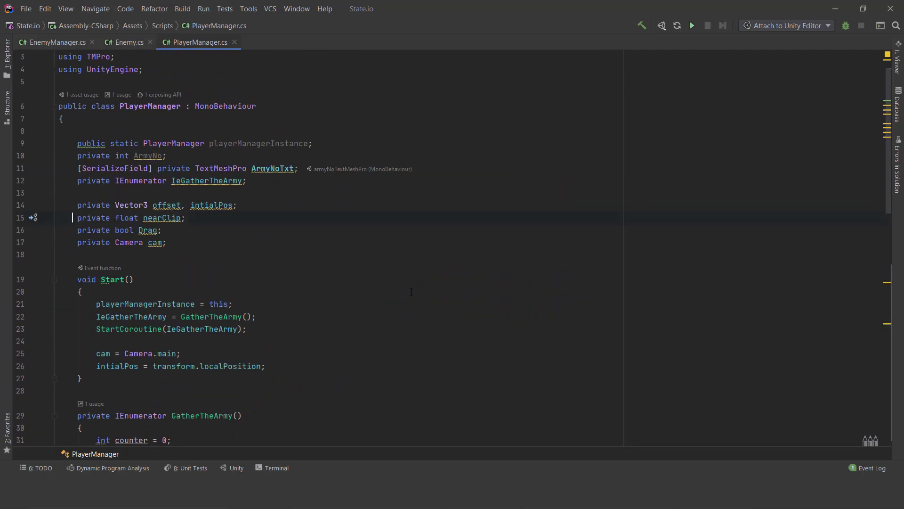
pyautogui.write('[se')
pyautogui.press('Right')
pyautogui.press('Right')
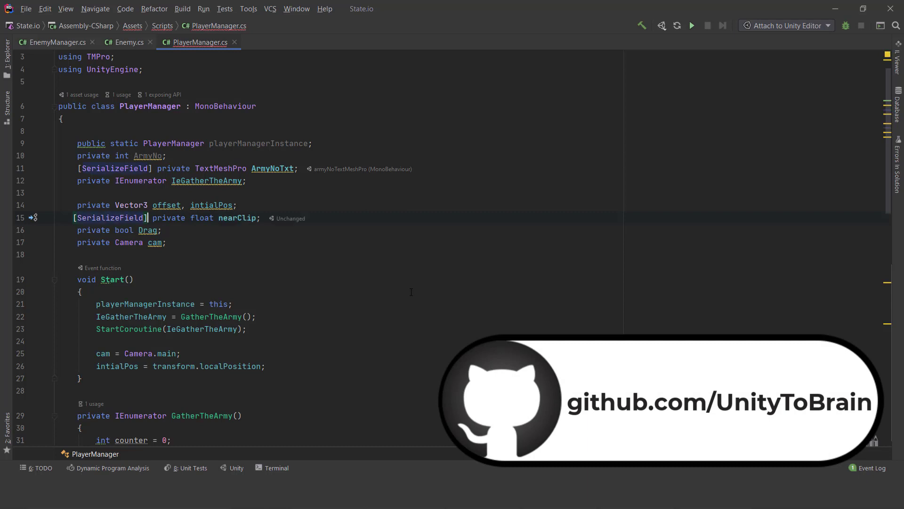
pyautogui.click(423, 318)
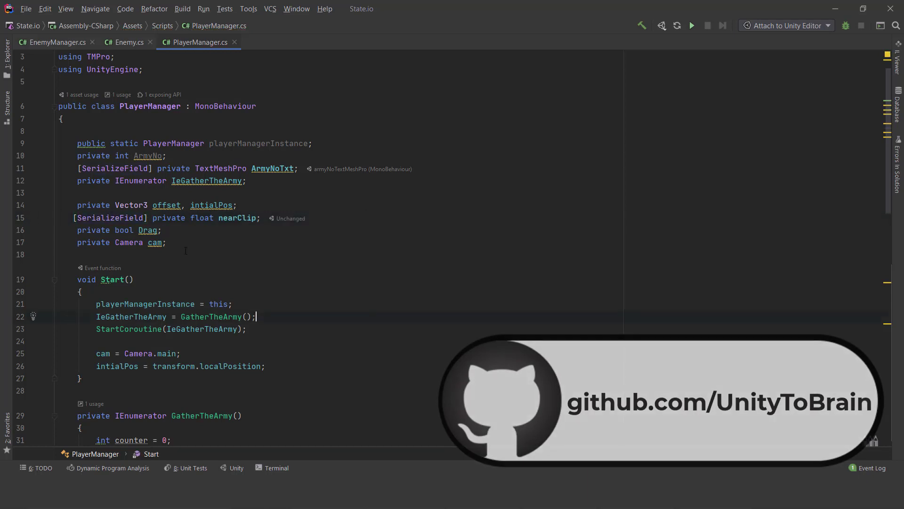
# - Save the PlayerManager script and switch to the Unity editor
pyautogui.click(26, 9)
pyautogui.click(35, 49)
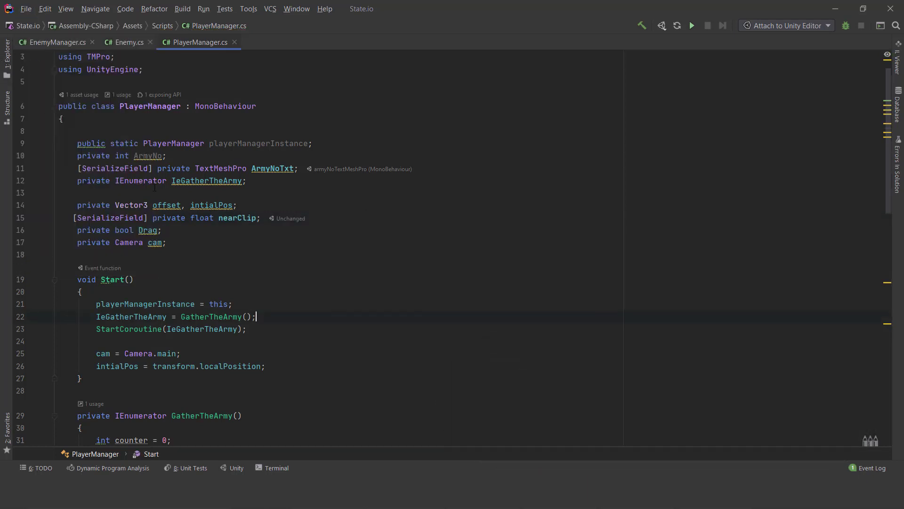
pyautogui.click(834, 10)
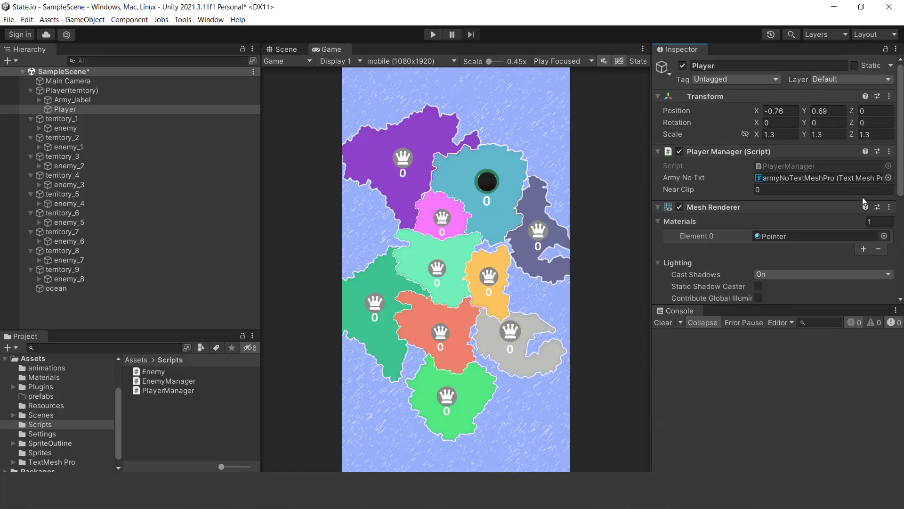
# - Add a new tag named pointer to the project's tag list, starting from the Player object's tag options
pyautogui.scroll(-6, 867, 208)
pyautogui.click(84, 101)
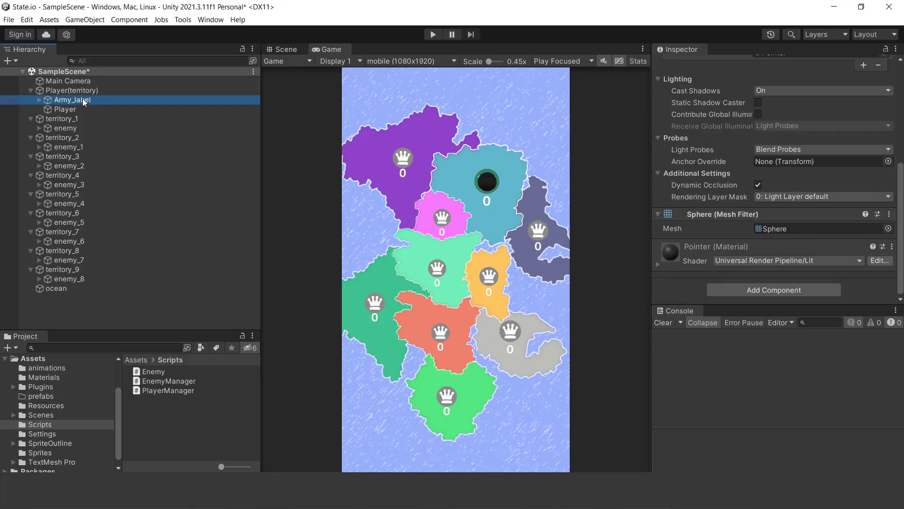
pyautogui.click(69, 110)
pyautogui.scroll(3, 753, 207)
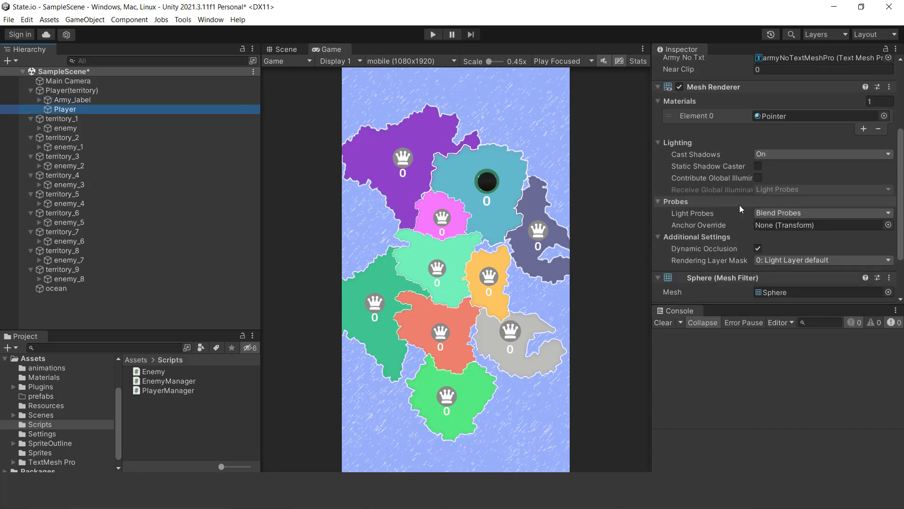
pyautogui.scroll(4, 740, 203)
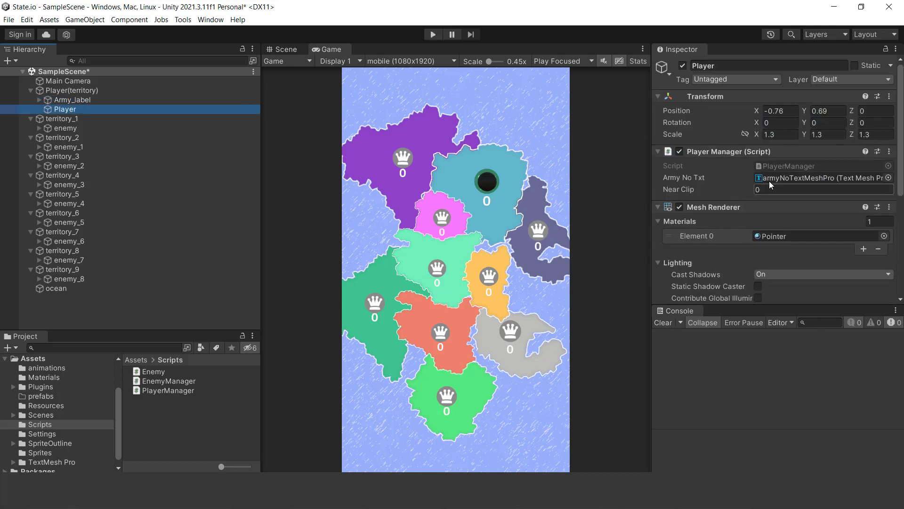
pyautogui.click(732, 81)
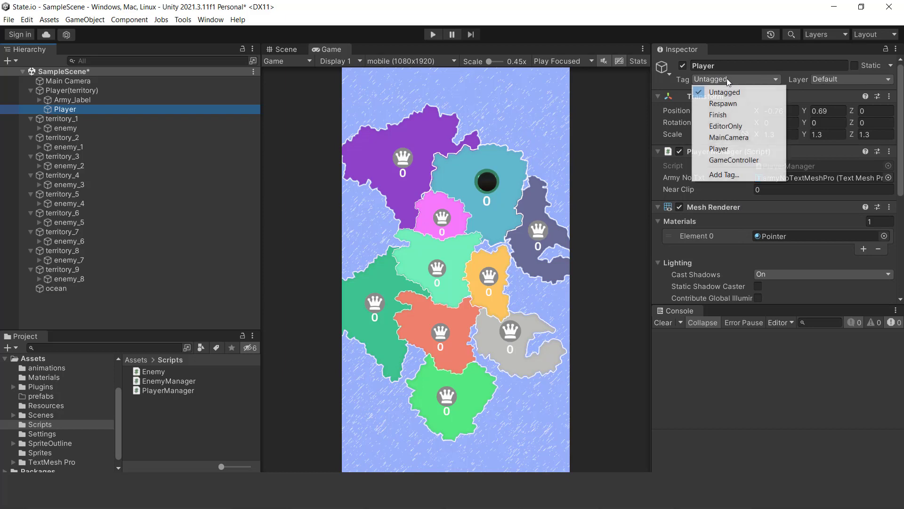
pyautogui.click(729, 171)
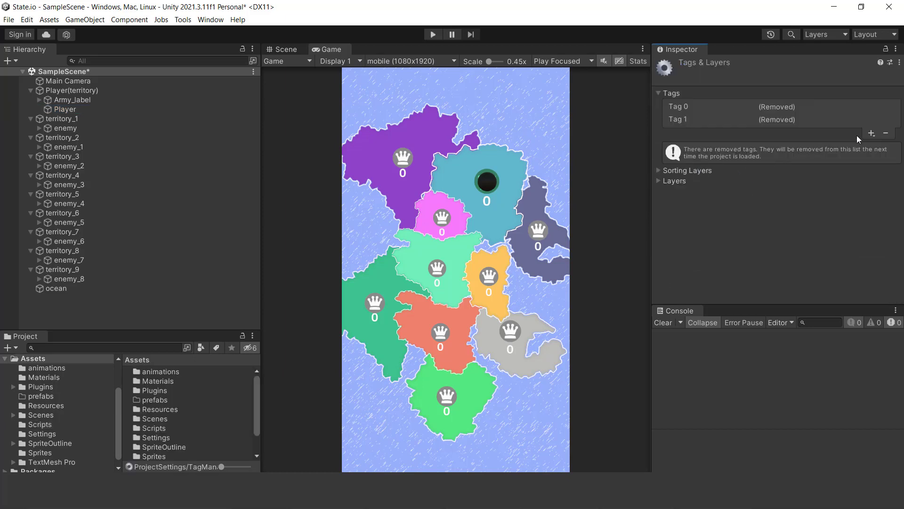
pyautogui.click(871, 134)
pyautogui.write('pointer')
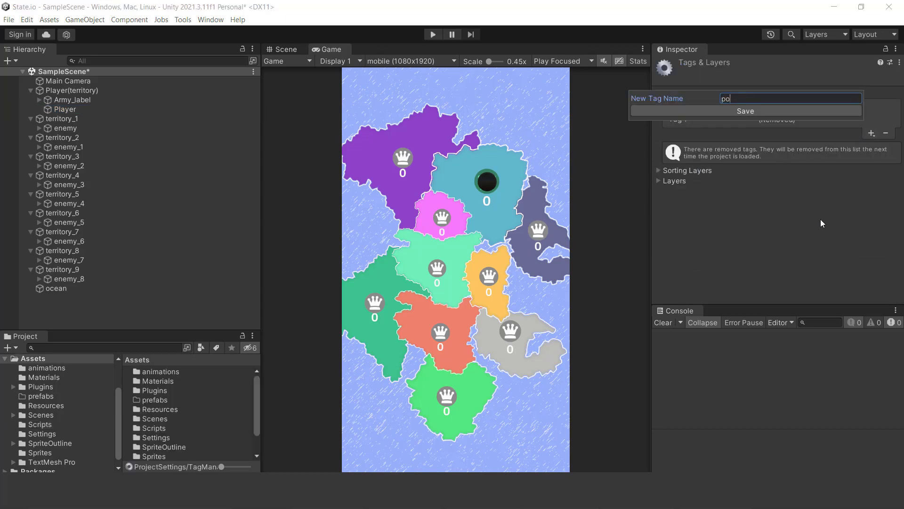
pyautogui.press('Return')
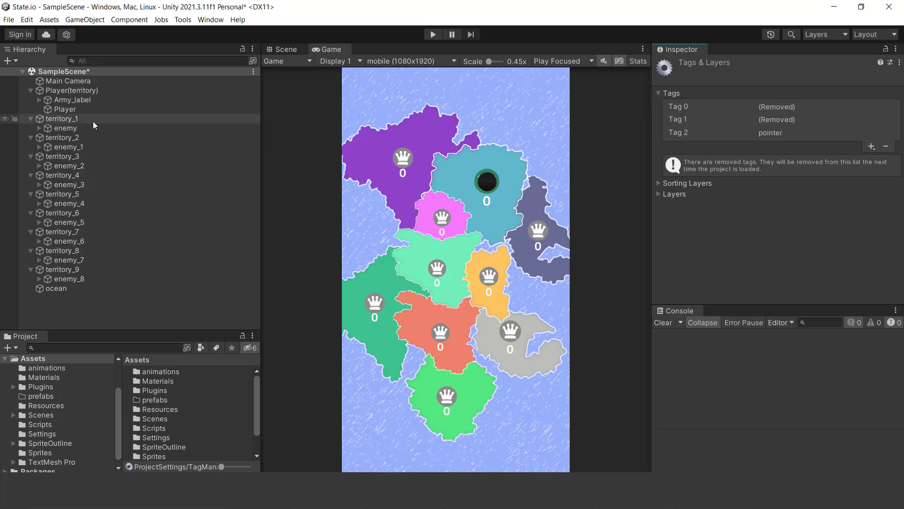
# - Assign the pointer tag to the Player object and set its Player Manager Near Clip to 15
pyautogui.click(75, 109)
pyautogui.click(717, 80)
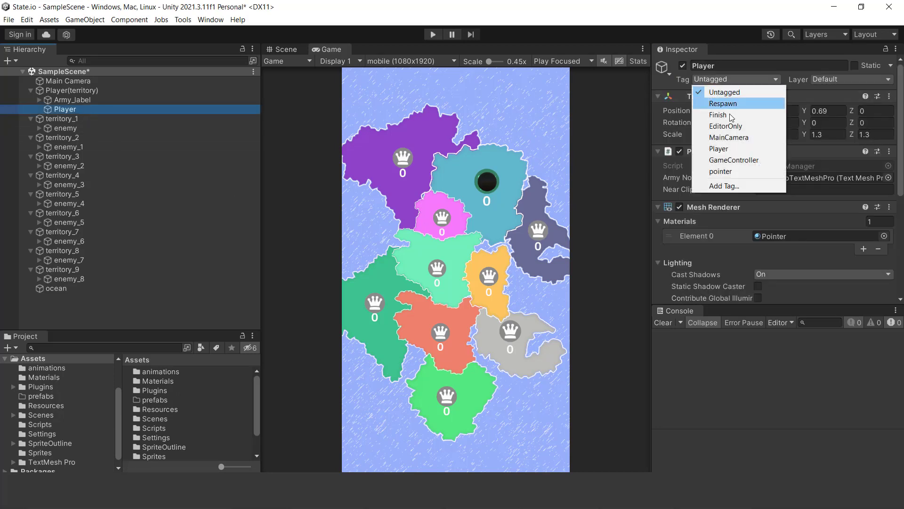
pyautogui.click(735, 171)
pyautogui.scroll(-3, 793, 209)
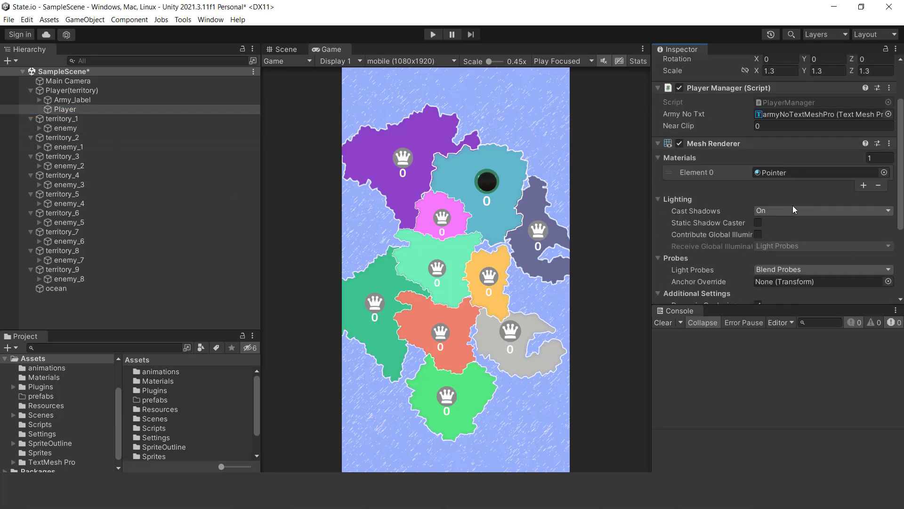
pyautogui.scroll(2, 793, 201)
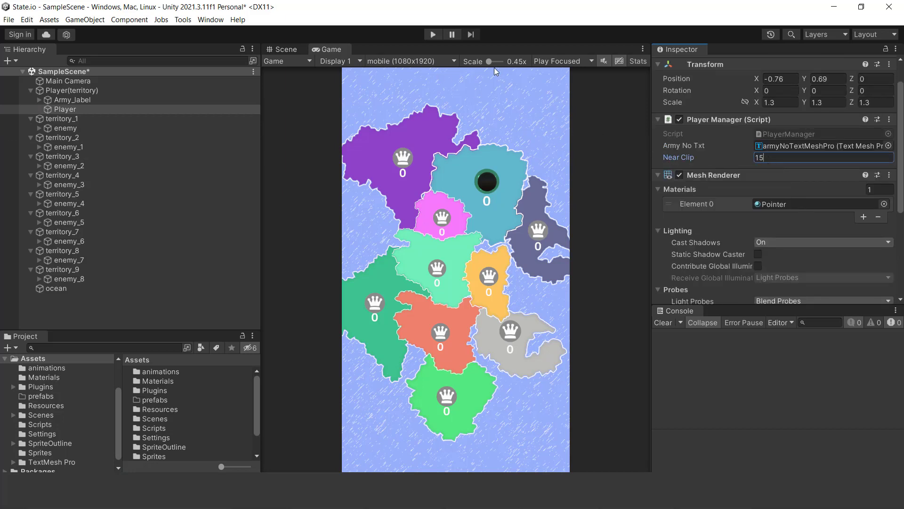
pyautogui.scroll(2, 779, 171)
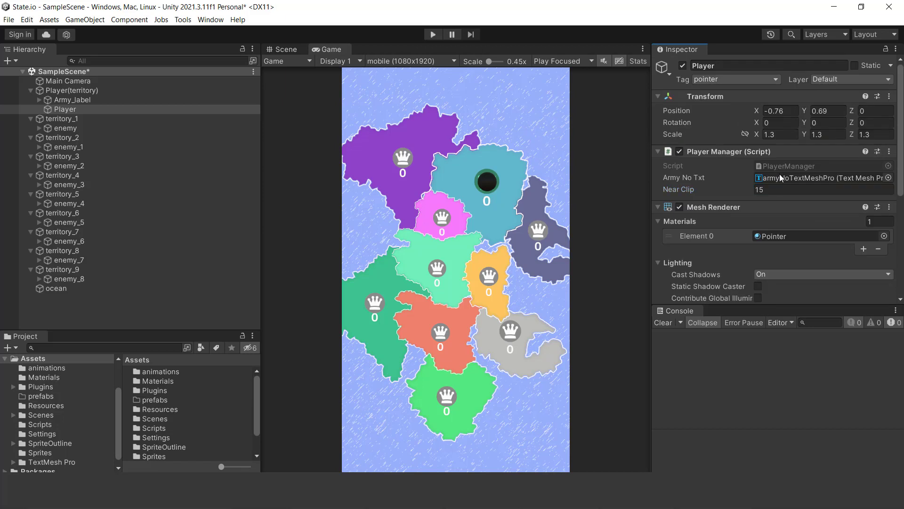
# - Add a Sphere Collider component to the Player object
pyautogui.scroll(-10, 777, 213)
pyautogui.click(748, 290)
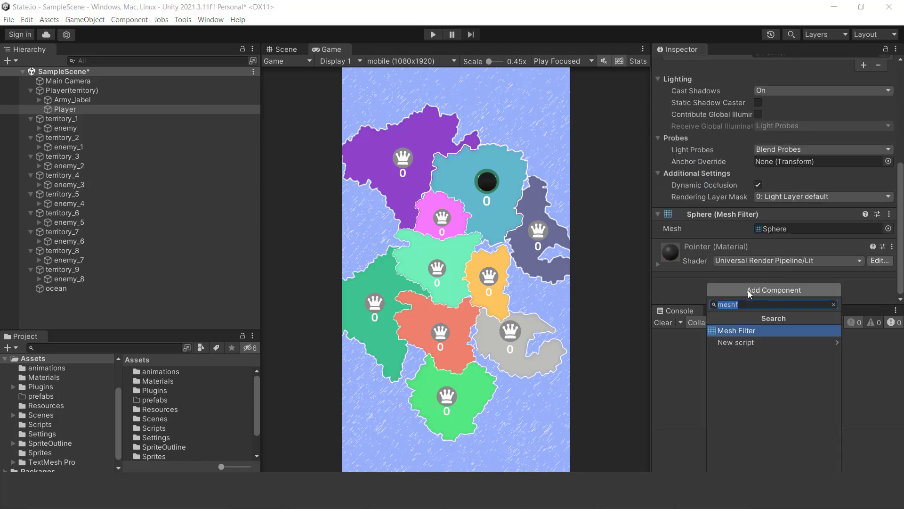
pyautogui.write('sp')
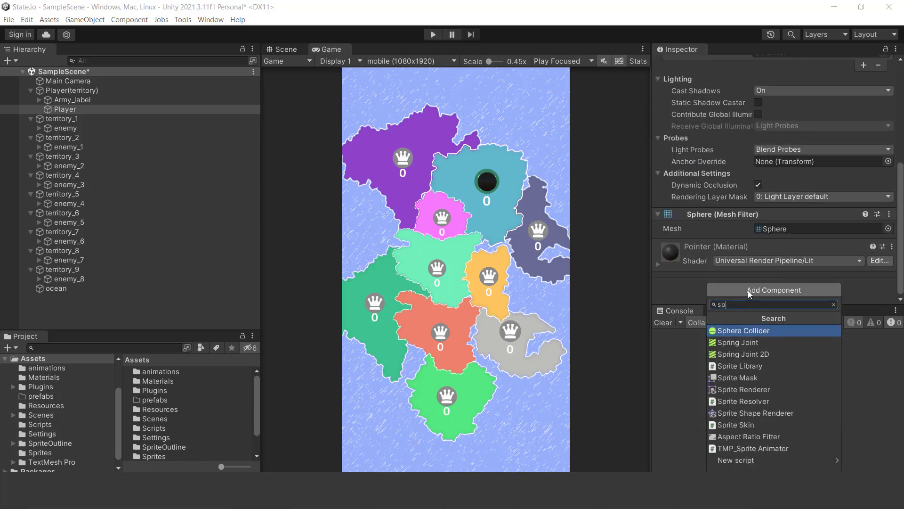
pyautogui.press('Return')
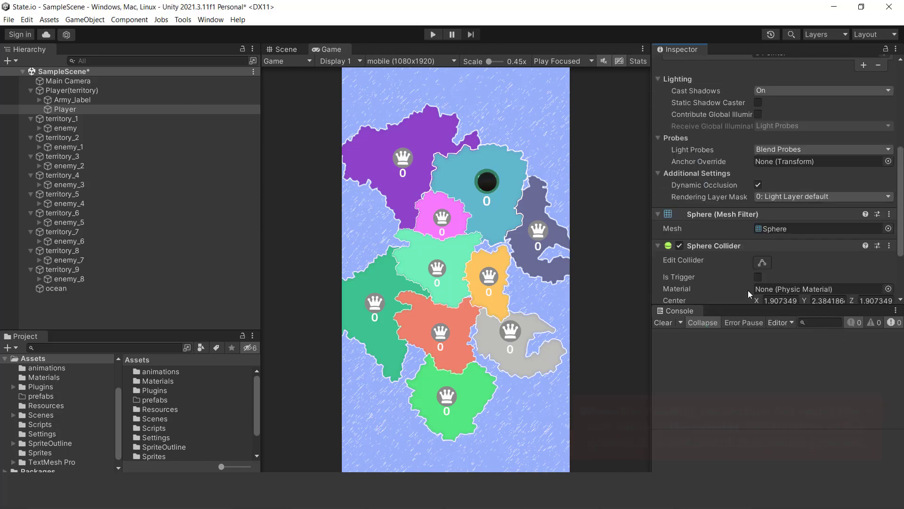
# - Inspect the Player sphere in the Scene view by switching its Mesh Renderer off and back on
pyautogui.click(284, 49)
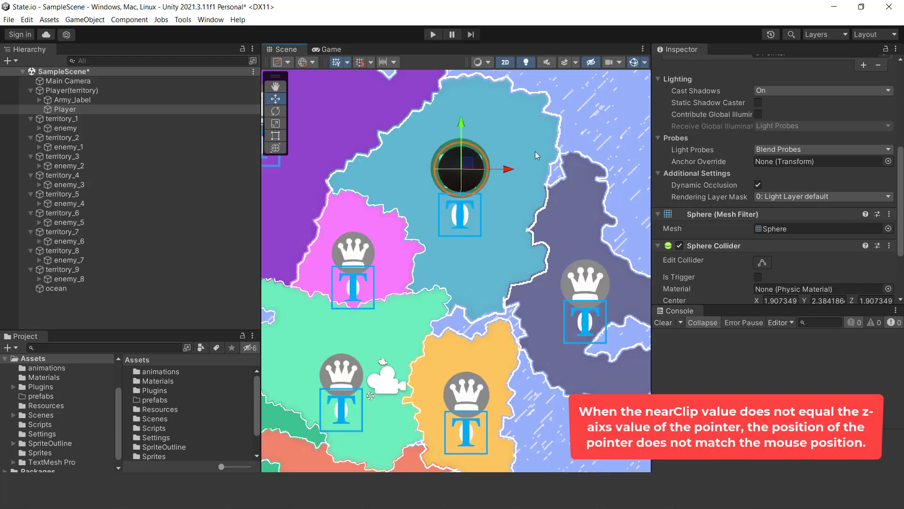
pyautogui.scroll(3, 700, 176)
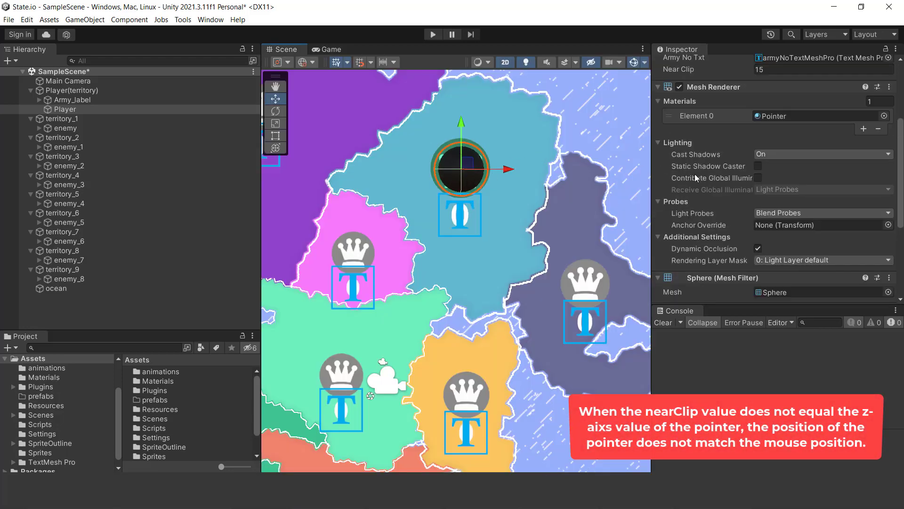
pyautogui.click(679, 86)
pyautogui.click(679, 86)
# - Run the game from the Game view and test dragging the pointer sphere across the map
pyautogui.click(337, 53)
pyautogui.click(431, 34)
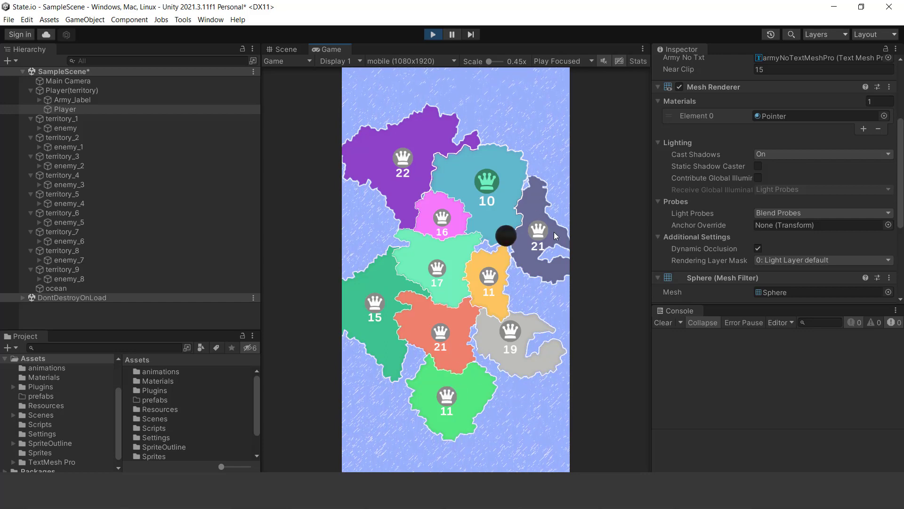
# - Try Near Clip values of 10 and 25 in the running game, dragging the pointer sphere with each
pyautogui.scroll(3, 841, 165)
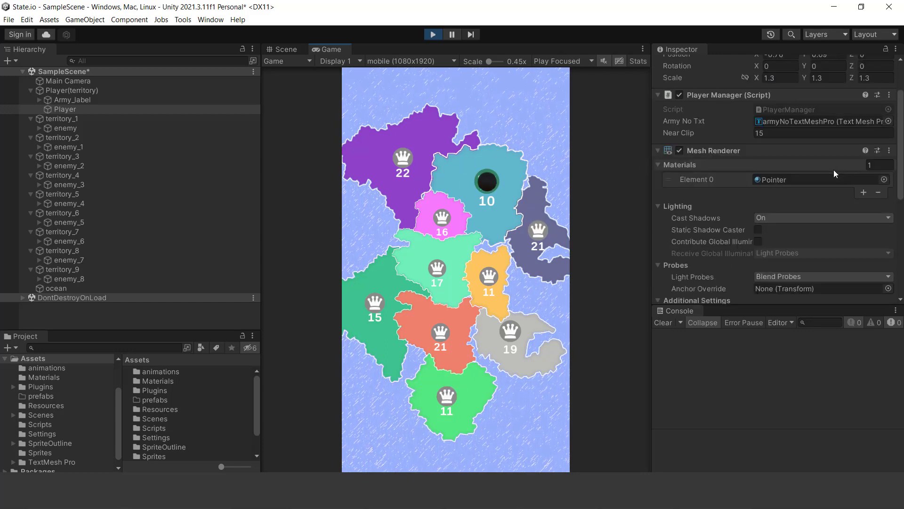
pyautogui.click(777, 133)
pyautogui.write('10')
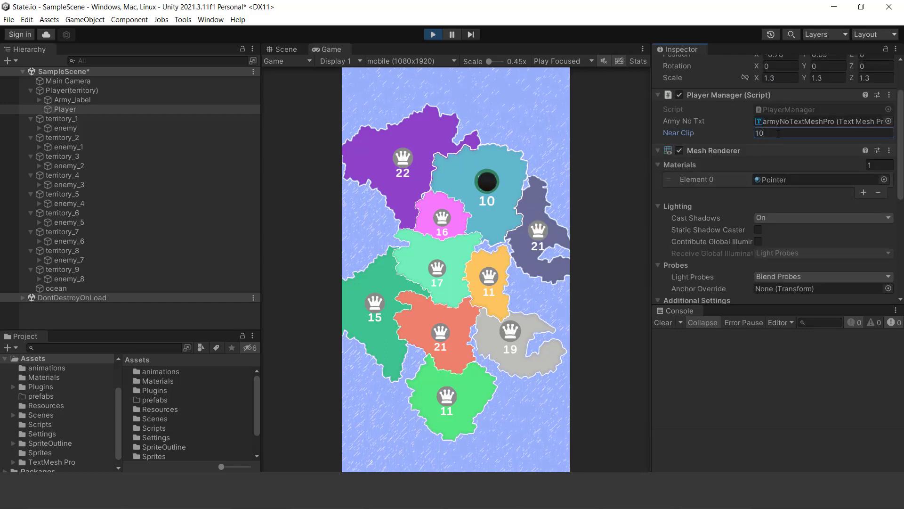
pyautogui.click(502, 184)
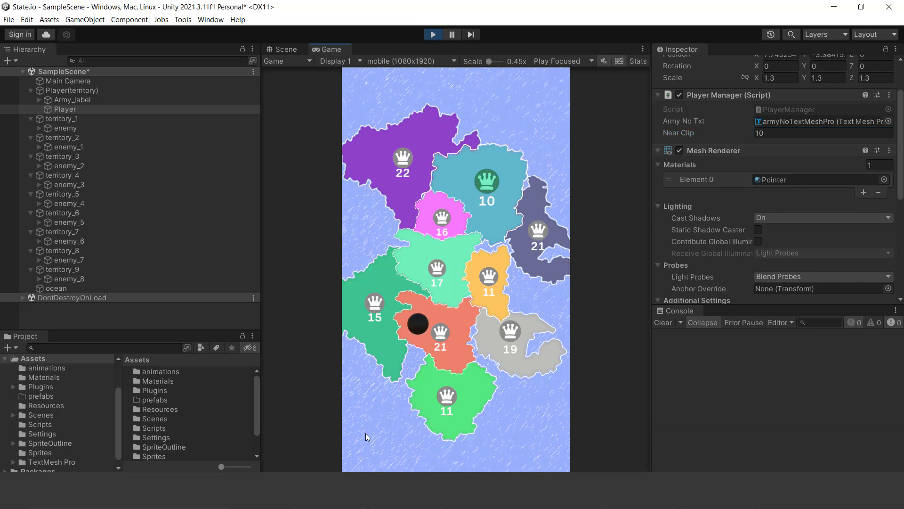
pyautogui.click(796, 133)
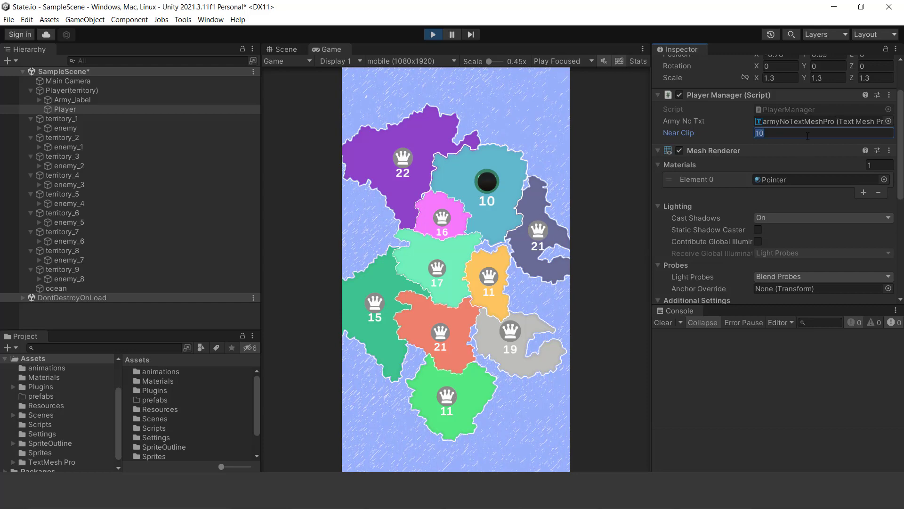
pyautogui.write('25')
pyautogui.moveTo(491, 182)
pyautogui.mouseDown()
pyautogui.moveTo(462, 334)
pyautogui.moveTo(426, 375)
pyautogui.moveTo(465, 308)
pyautogui.moveTo(467, 243)
pyautogui.moveTo(445, 311)
pyautogui.moveTo(459, 297)
pyautogui.moveTo(487, 181)
pyautogui.mouseUp()
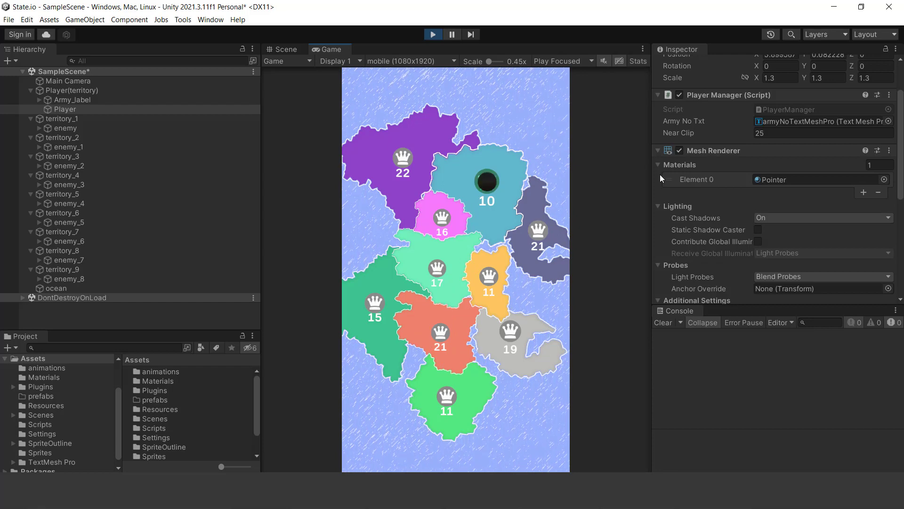
# - Set Near Clip to 15 in the running game and drag the pointer sphere across the territories to test it
pyautogui.click(800, 133)
pyautogui.write('15')
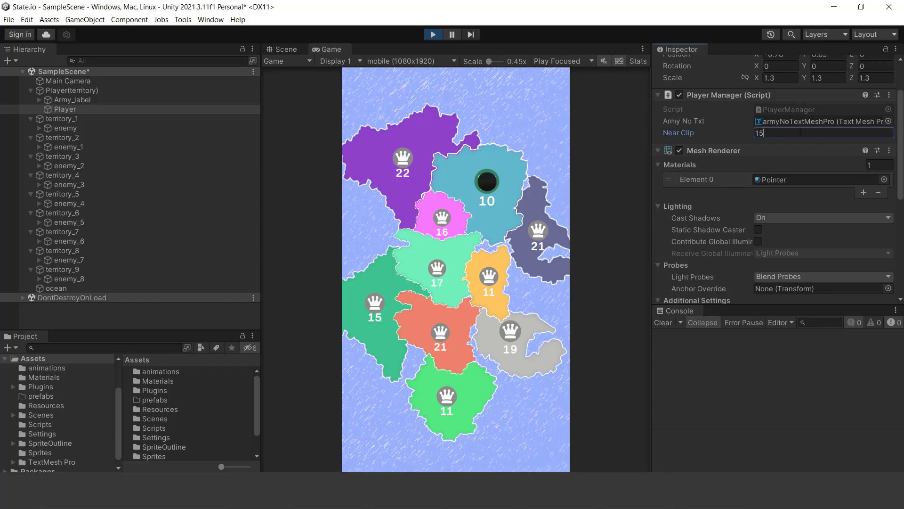
pyautogui.moveTo(495, 189); pyautogui.dragTo(390, 396)
pyautogui.moveTo(390, 328); pyautogui.dragTo(465, 236)
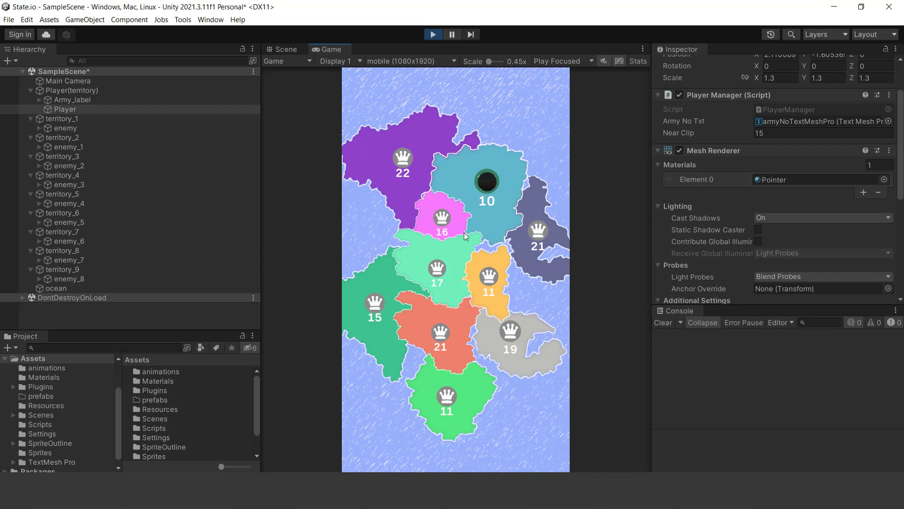
# - Check the Player's Near Clip value and stop the running game
pyautogui.click(773, 133)
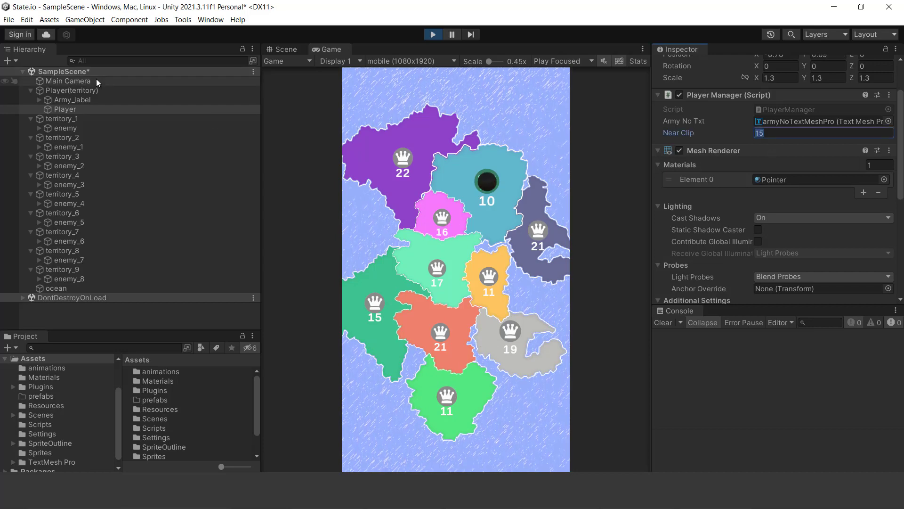
pyautogui.click(762, 366)
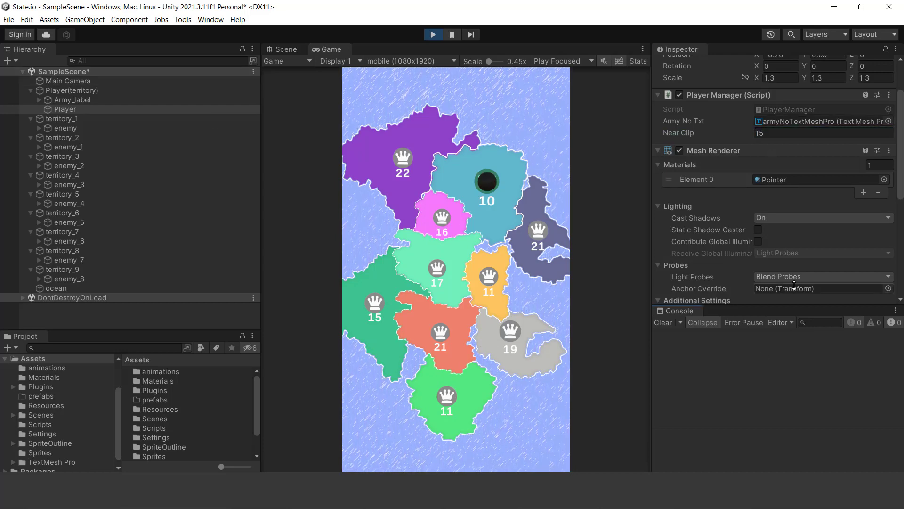
pyautogui.click(432, 35)
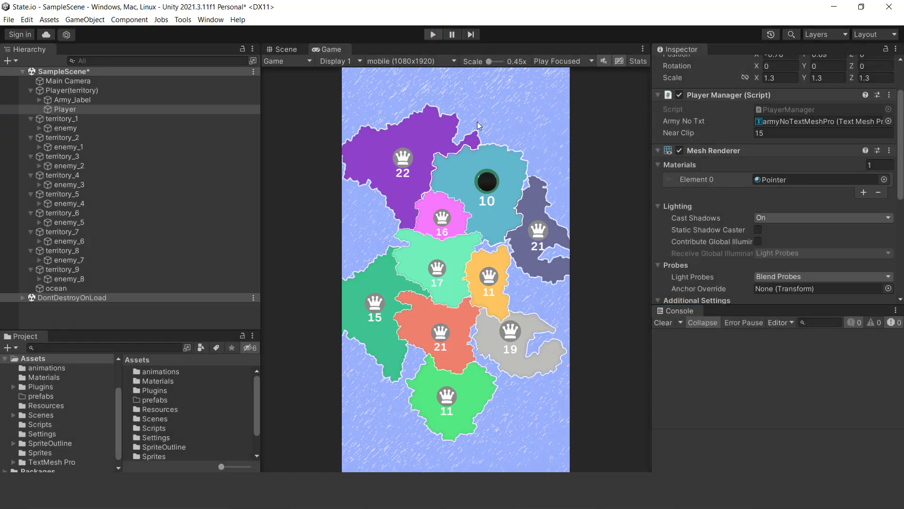
pyautogui.hotkey('alt', 'Tab')
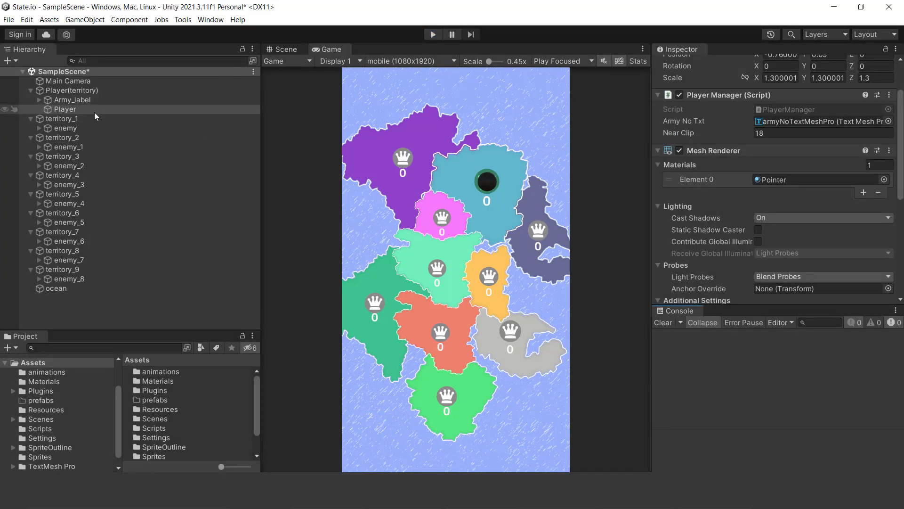
# - Move Player out of Player(territory) to check its world Z position, and return it under Player(territory)
pyautogui.scroll(3, 812, 165)
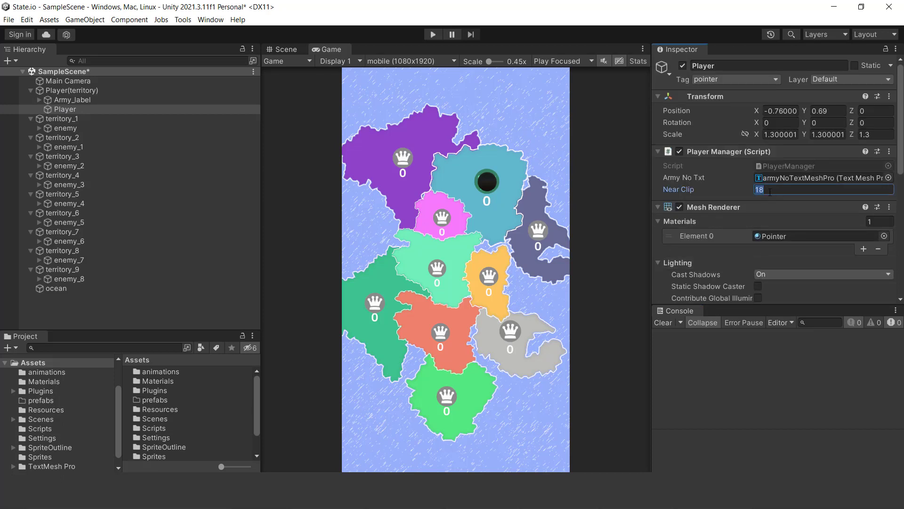
pyautogui.moveTo(60, 109); pyautogui.dragTo(67, 87)
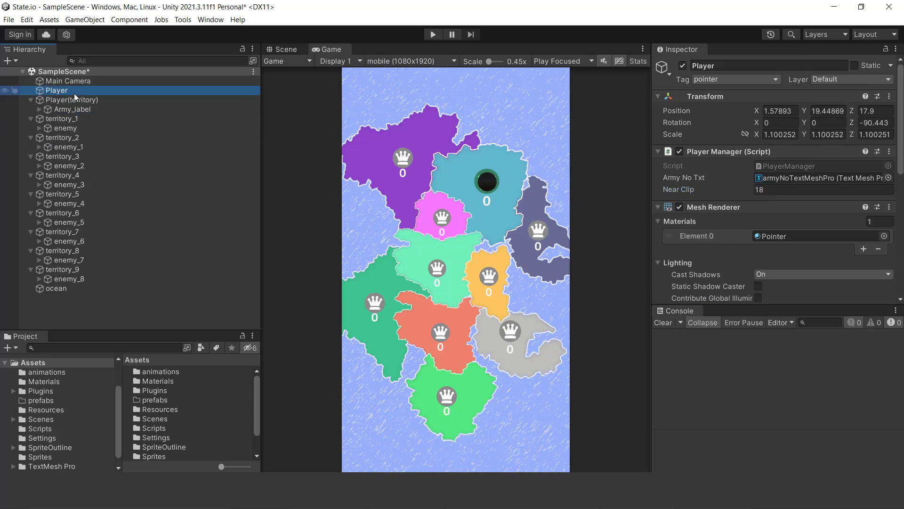
pyautogui.click(886, 110)
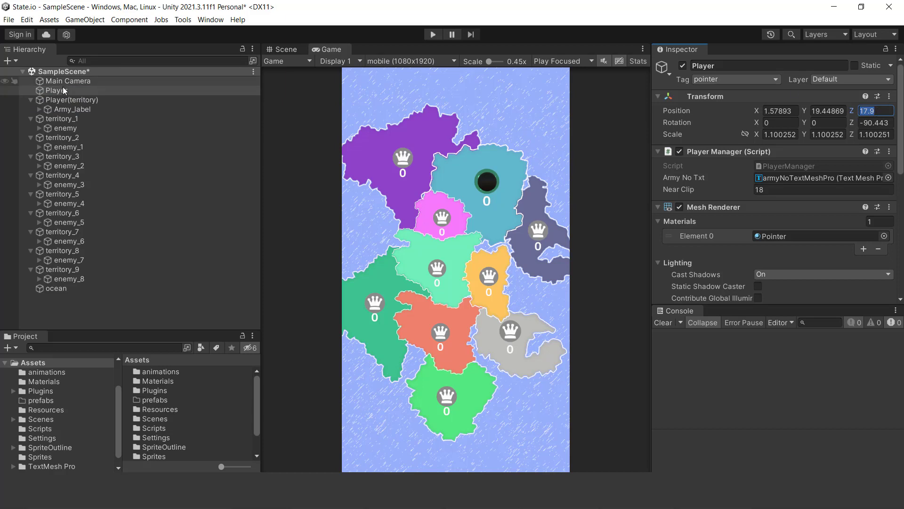
pyautogui.moveTo(60, 91); pyautogui.dragTo(60, 107)
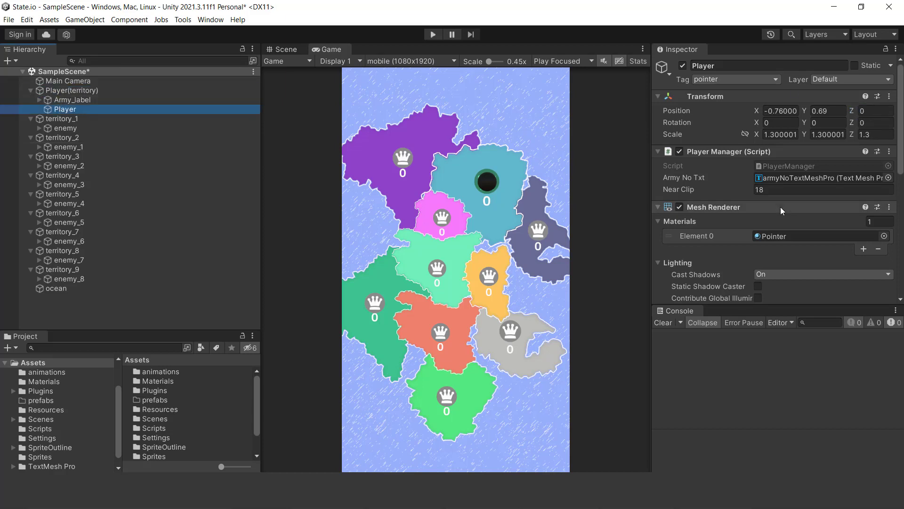
# - Compare the Player's Near Clip value with that Z position and run the game again
pyautogui.click(787, 191)
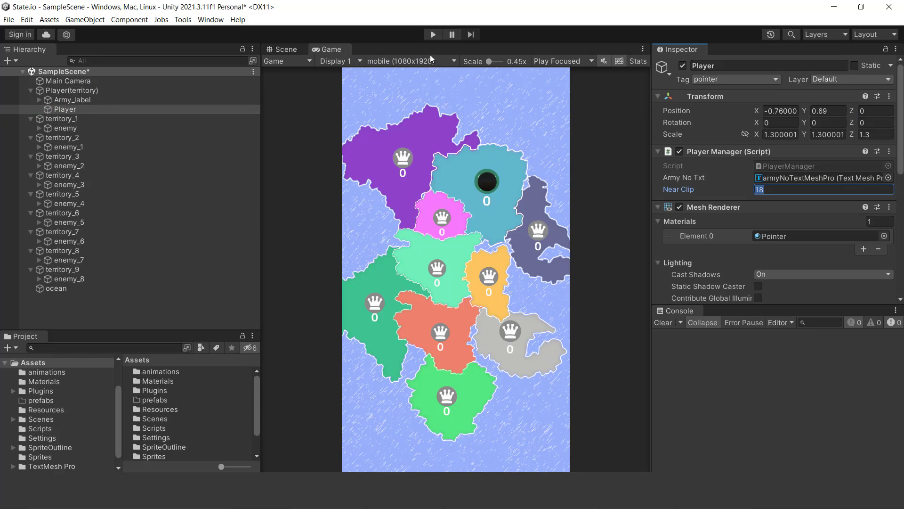
pyautogui.click(433, 35)
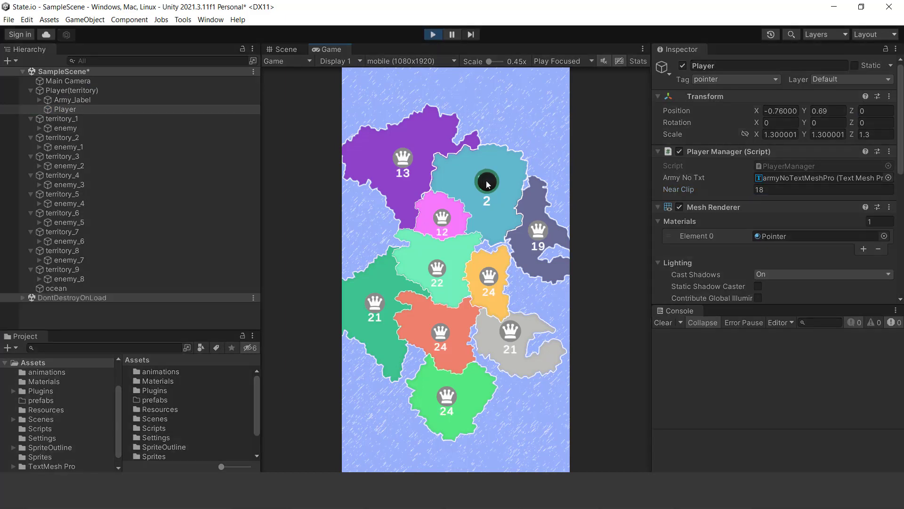
# - Test dragging the pointer sphere in the running game, changing Player's Near Clip to 15 and dragging it across the territories again
pyautogui.moveTo(487, 199); pyautogui.dragTo(476, 218)
pyautogui.click(800, 199)
pyautogui.write('15')
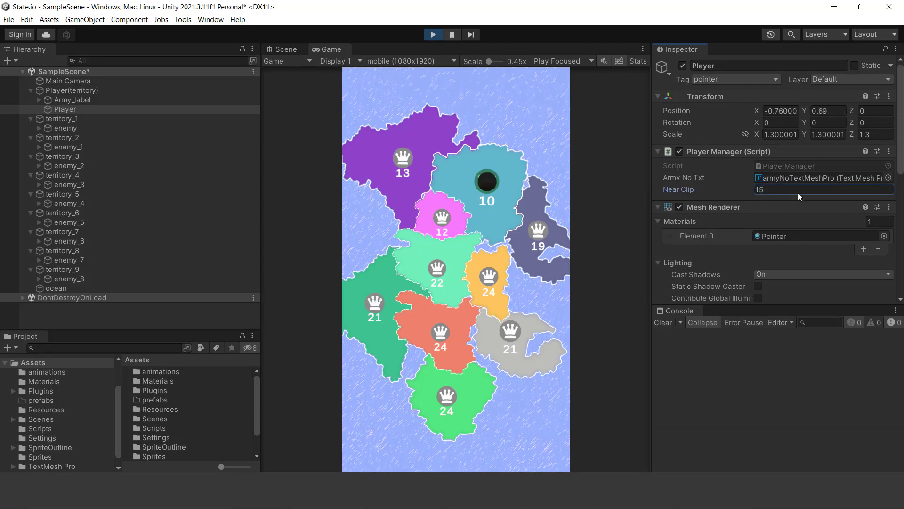
pyautogui.moveTo(486, 187); pyautogui.dragTo(451, 408)
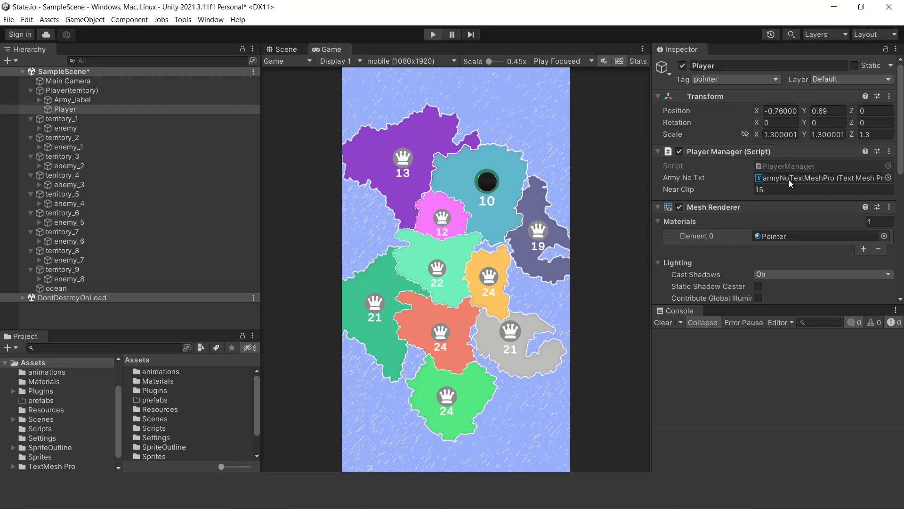
# - Stop the running game and recheck Player's Near Clip and Z position values
pyautogui.click(775, 190)
pyautogui.write('18')
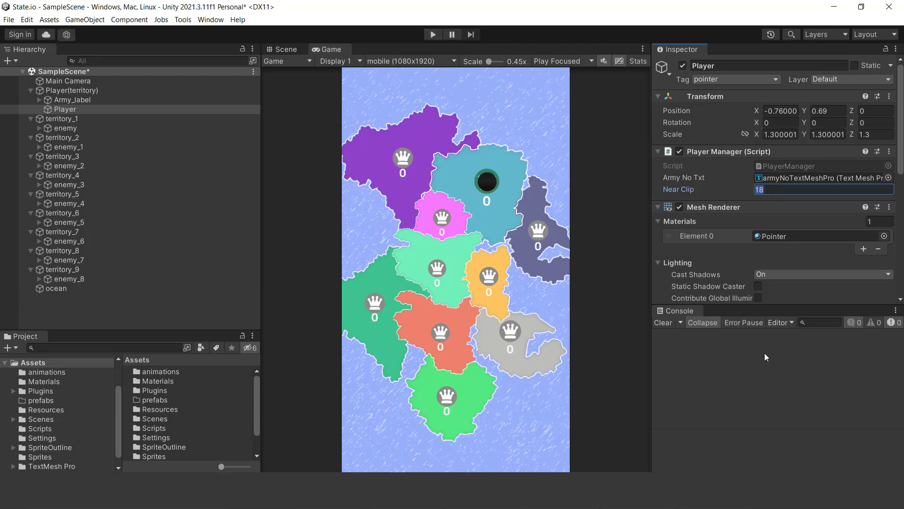
pyautogui.click(58, 110)
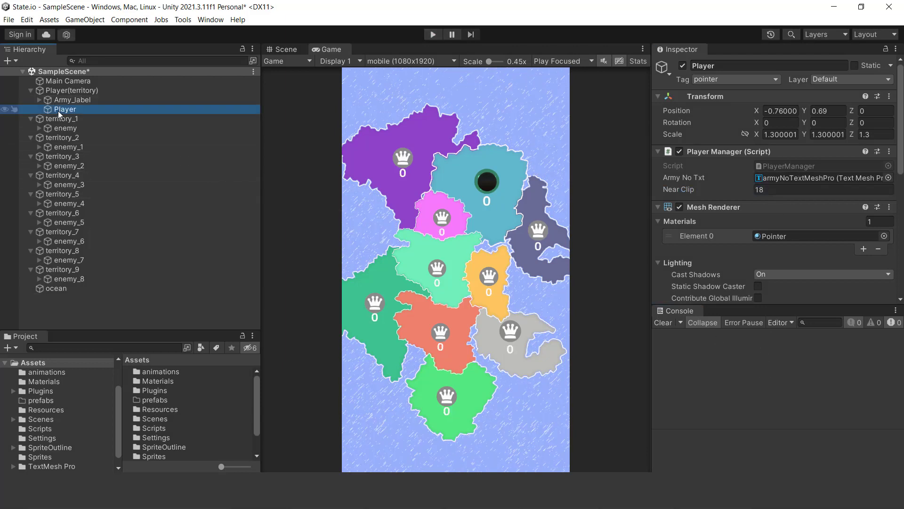
pyautogui.click(876, 109)
pyautogui.click(799, 381)
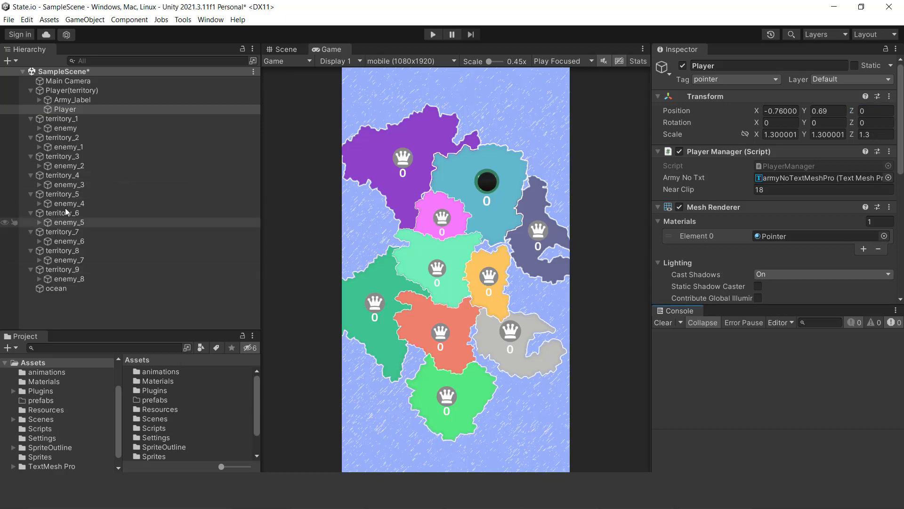
# - Create an empty child object named Arrow under Player(territory) and attach the ArrowGenerator script to it
pyautogui.rightClick(60, 92)
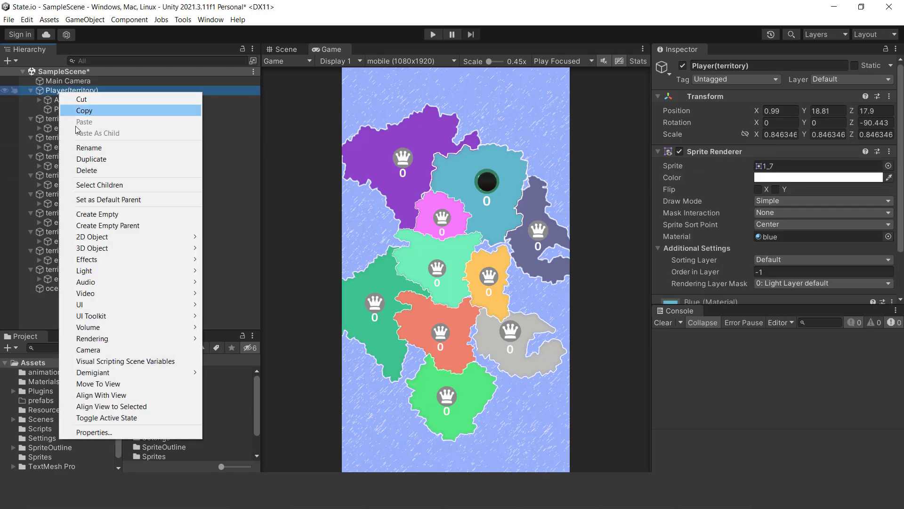
pyautogui.click(94, 213)
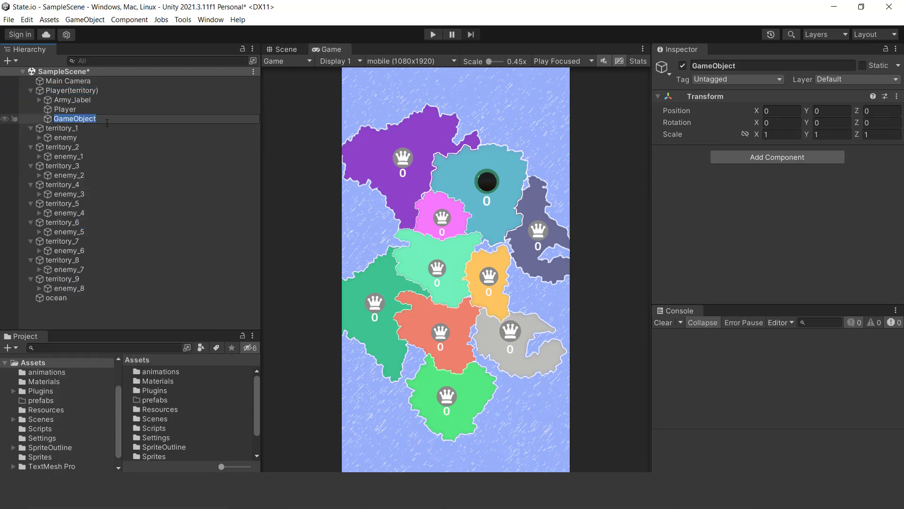
pyautogui.write('Arrow')
pyautogui.press('Return')
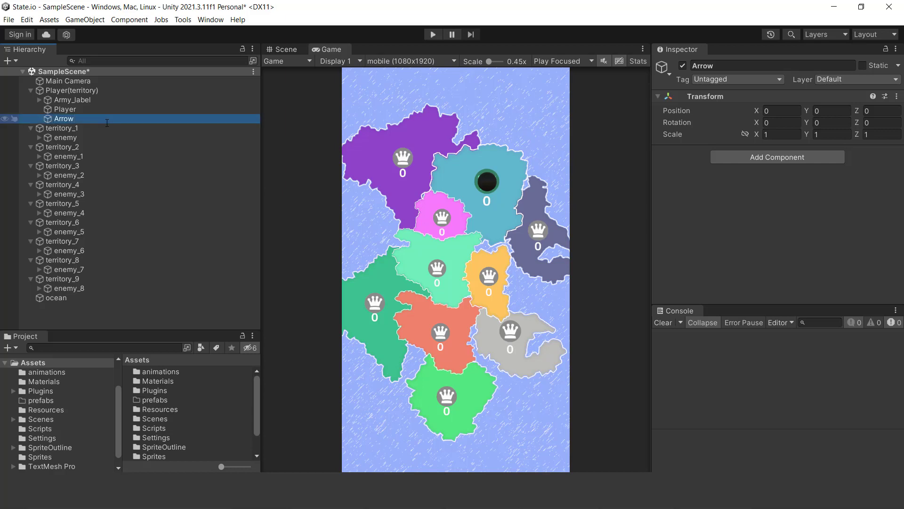
pyautogui.click(42, 429)
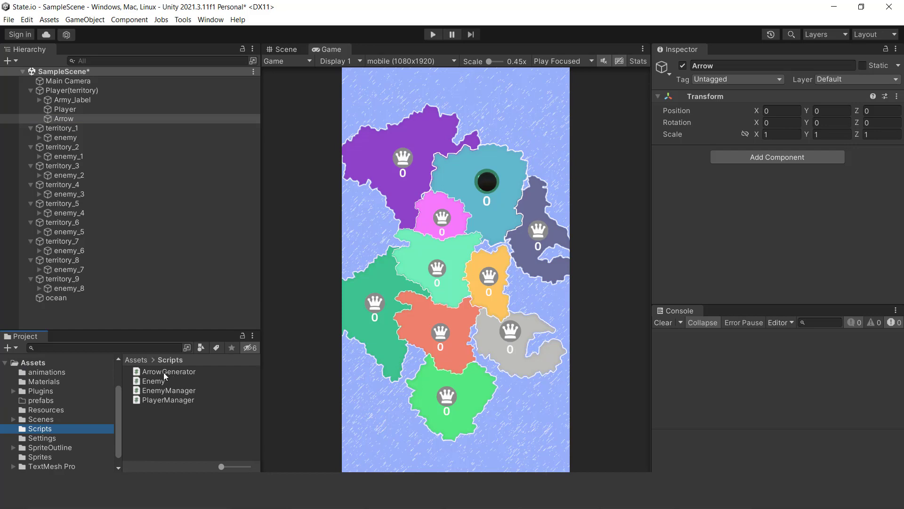
pyautogui.moveTo(165, 375); pyautogui.dragTo(70, 124)
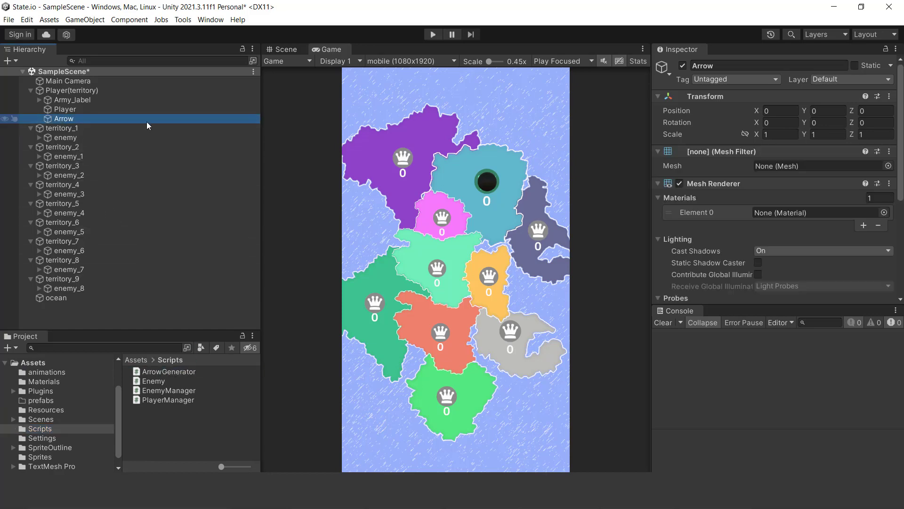
# - Move Arrow onto the black pointer sphere in the Scene view, at position X -0.75, Y 0.64, Z -0.2
pyautogui.click(286, 50)
pyautogui.moveTo(482, 199); pyautogui.dragTo(506, 203)
pyautogui.moveTo(463, 155); pyautogui.dragTo(465, 123)
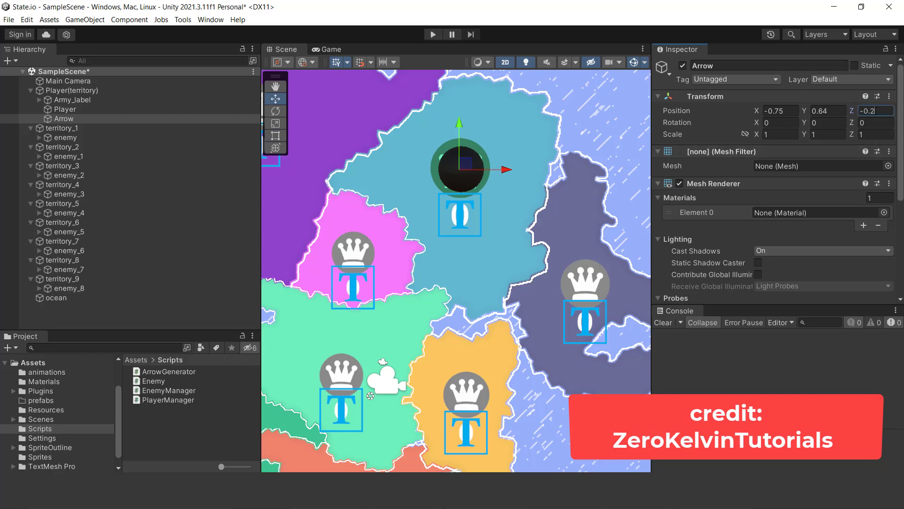
# - Assign the blue material to Element 0 of the Arrow's Mesh Renderer
pyautogui.click(71, 119)
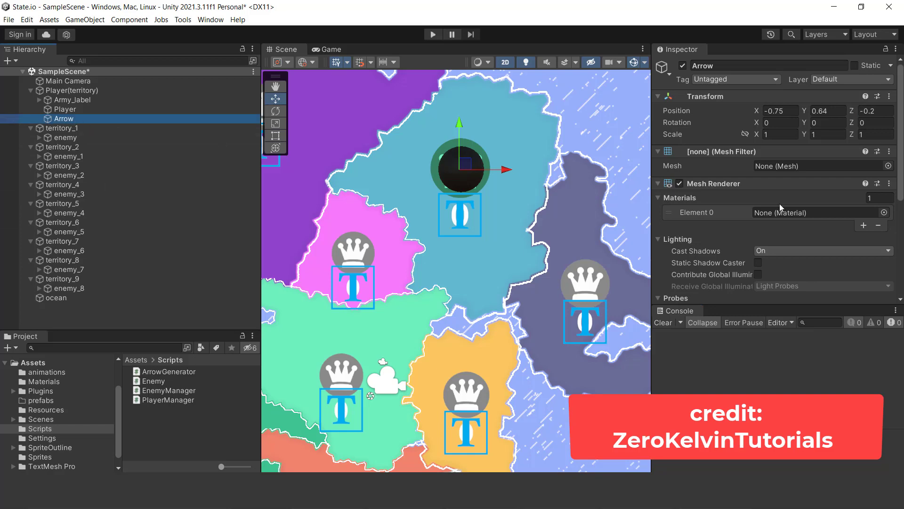
pyautogui.scroll(-3, 864, 233)
pyautogui.scroll(-2, 864, 233)
pyautogui.click(781, 231)
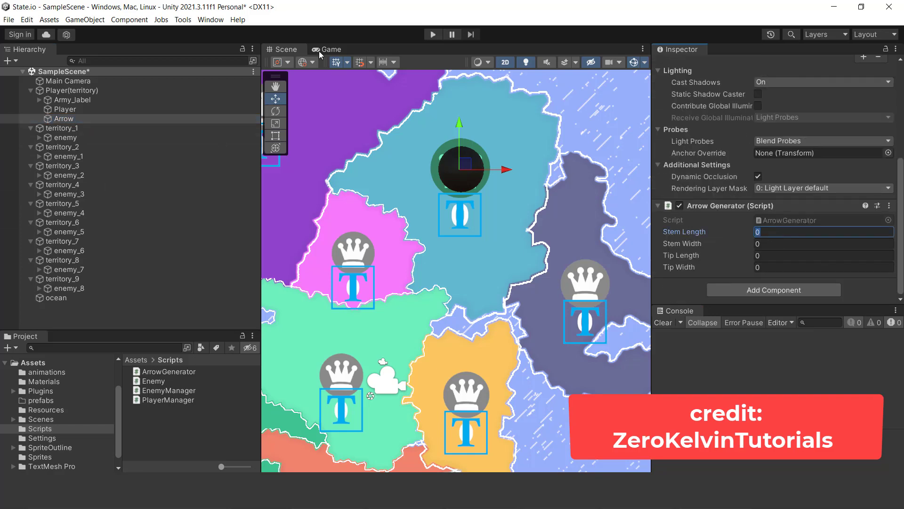
pyautogui.click(341, 49)
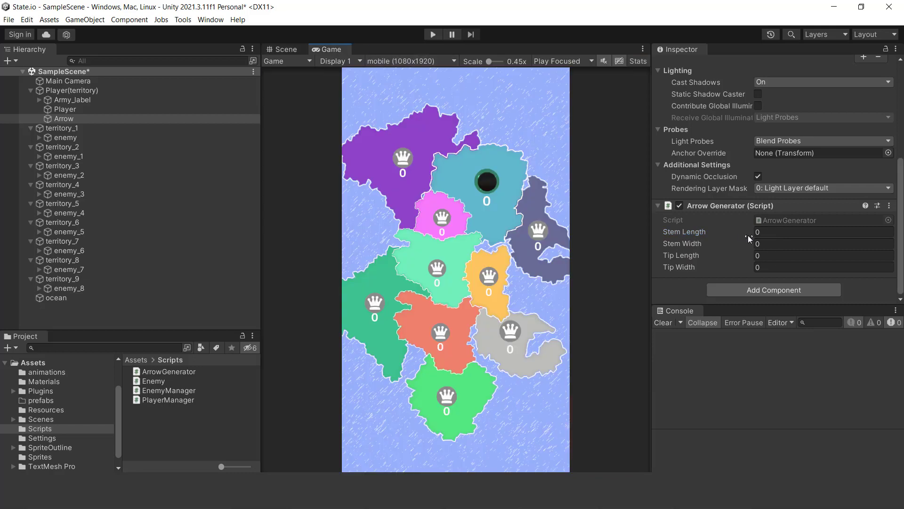
pyautogui.scroll(4, 756, 224)
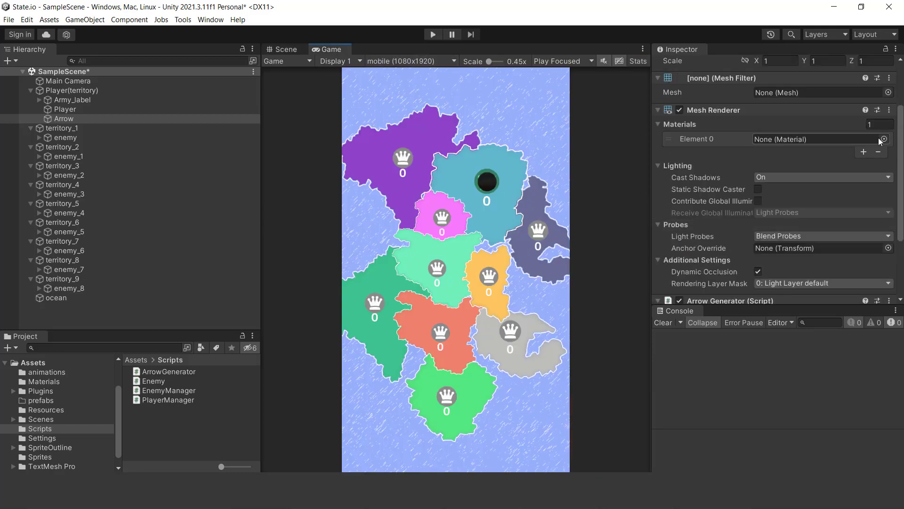
pyautogui.click(881, 139)
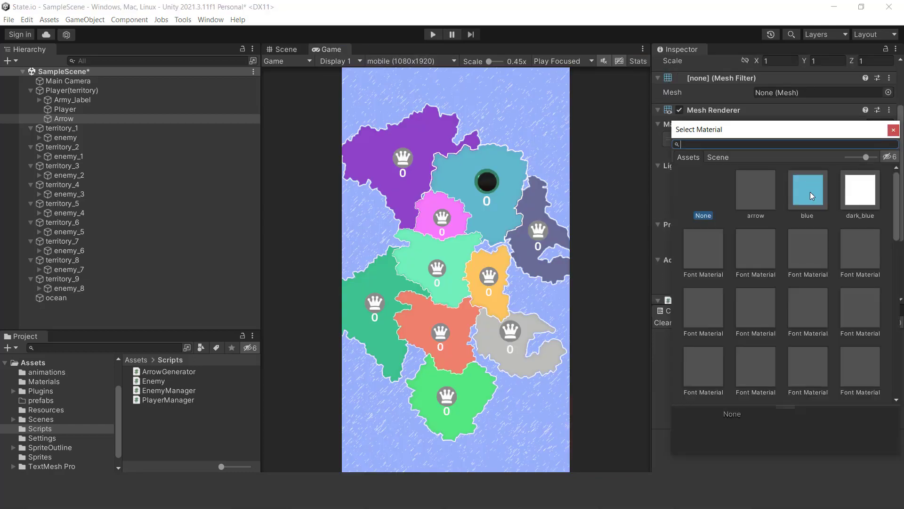
pyautogui.click(810, 191)
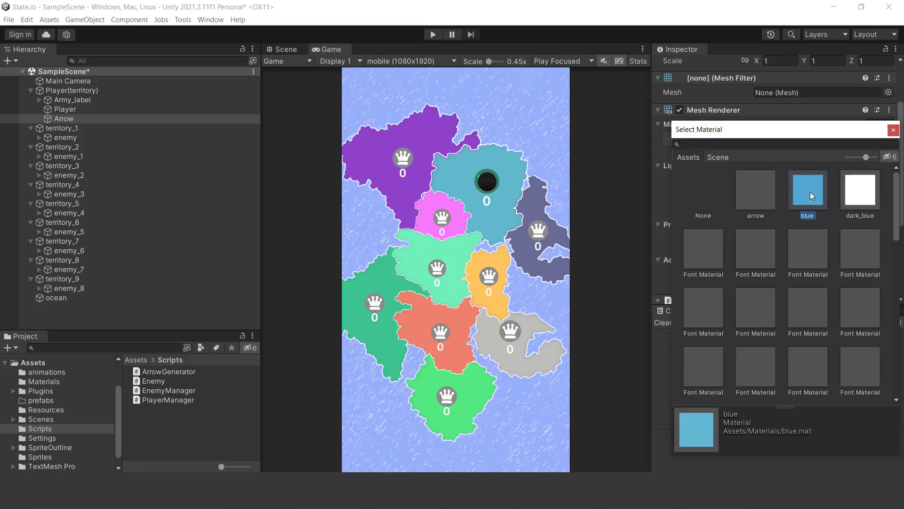
pyautogui.doubleClick(811, 191)
pyautogui.scroll(-4, 812, 226)
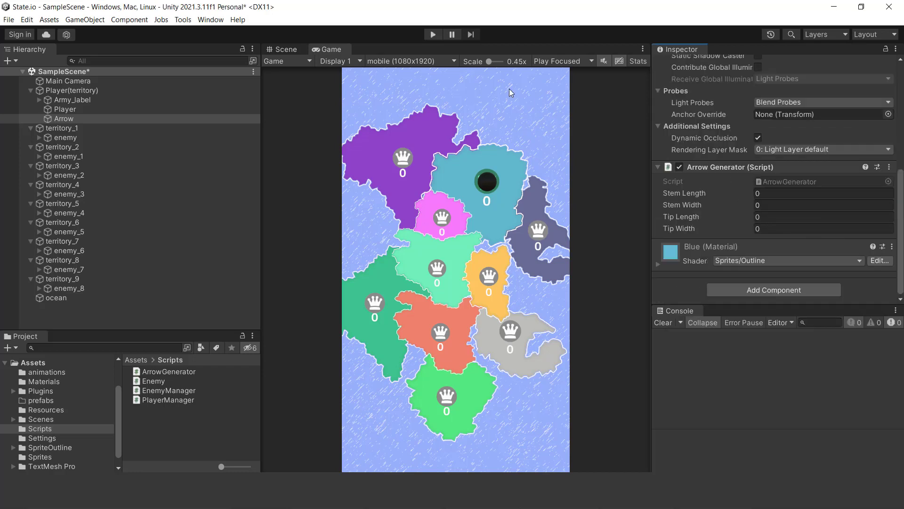
# - Run the game and set the Arrow Generator's Stem Length to 10, Stem Width to 1, Tip Length to 1 and Tip Width to 1.85
pyautogui.click(433, 34)
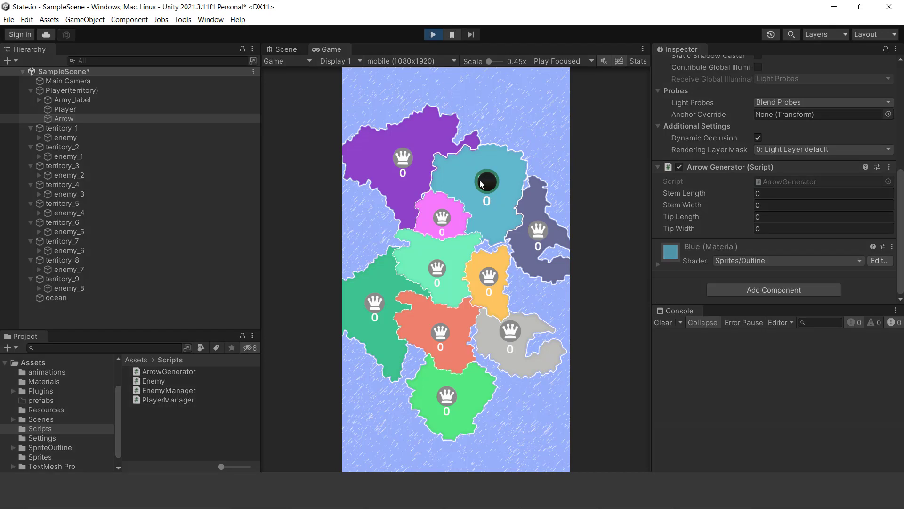
pyautogui.click(770, 195)
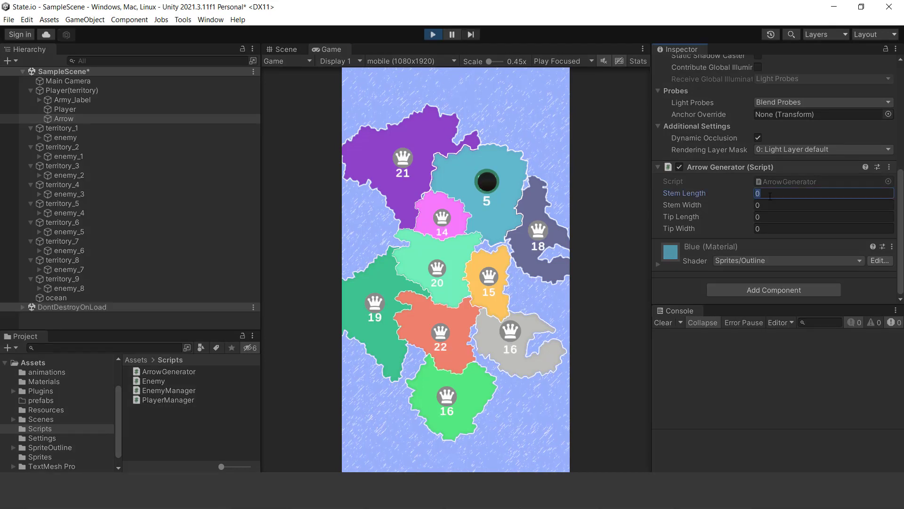
pyautogui.click(770, 208)
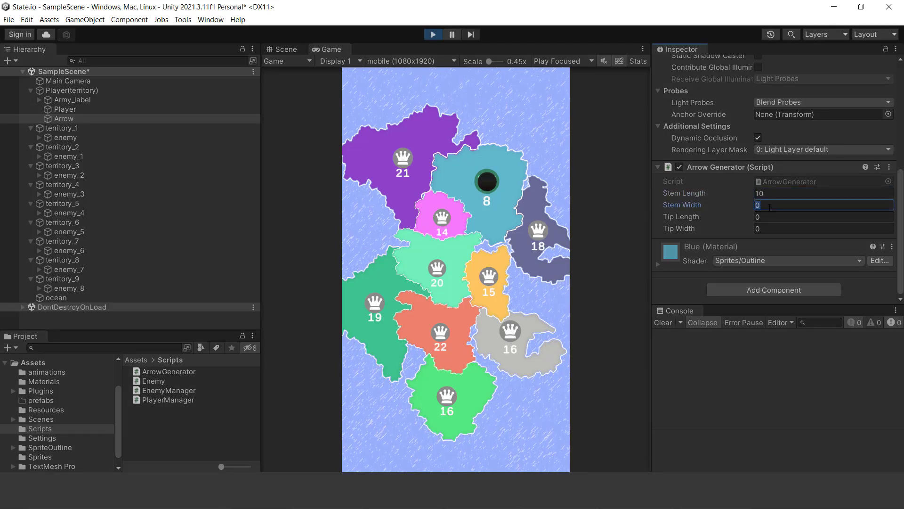
pyautogui.write('1')
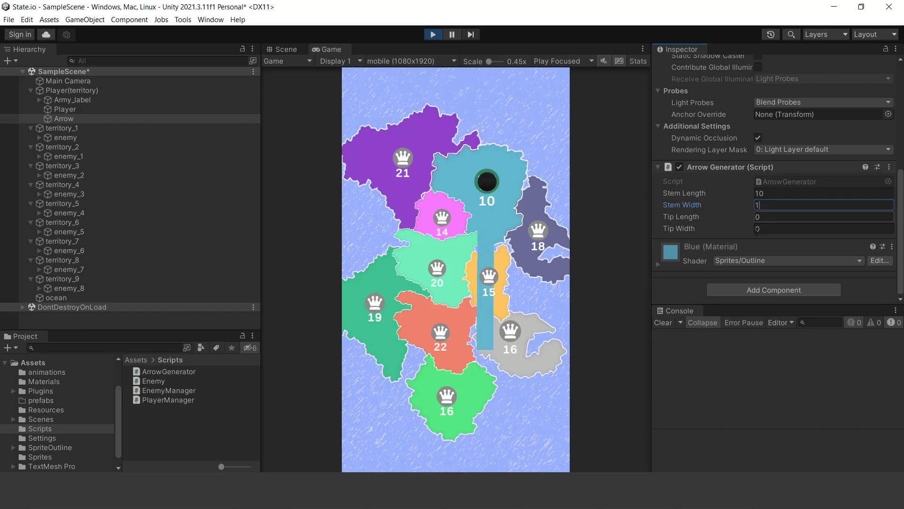
pyautogui.click(767, 217)
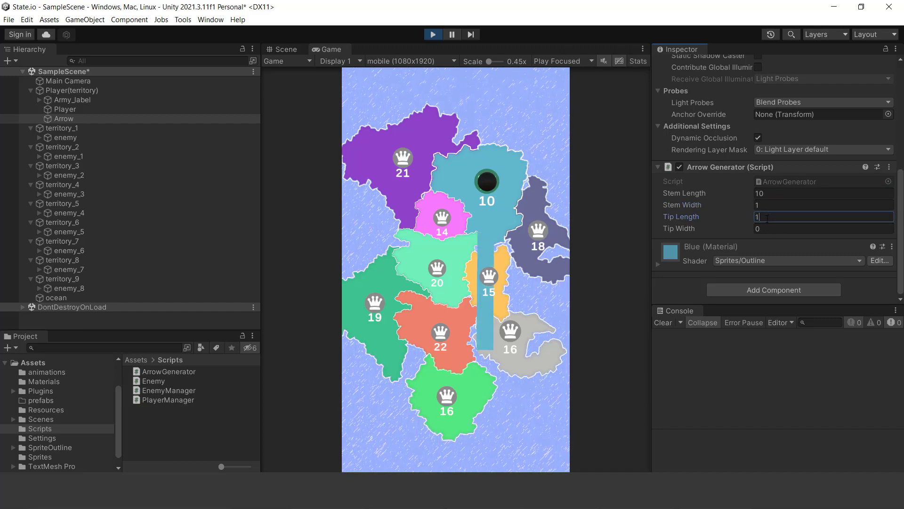
pyautogui.write('1')
pyautogui.click(765, 228)
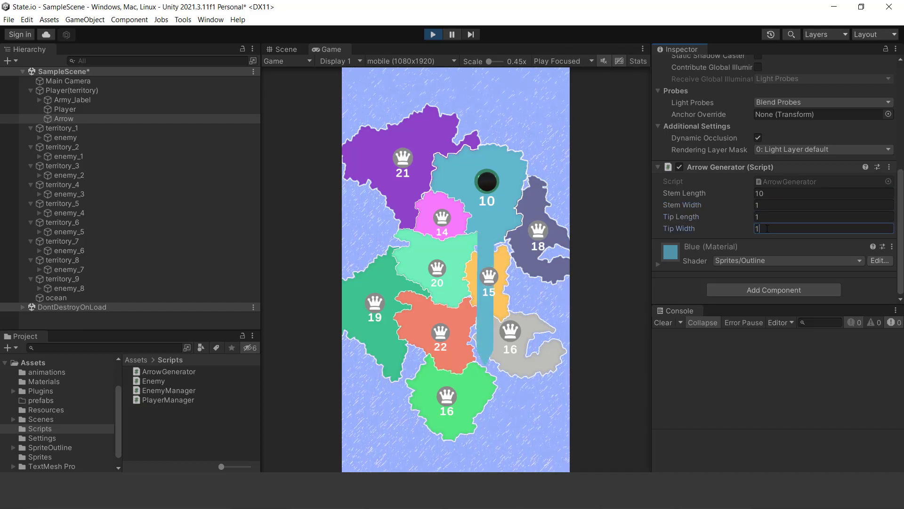
pyautogui.moveTo(774, 226); pyautogui.dragTo(759, 227)
# - Switch the Arrow's Mesh Renderer material to dark_blue in the running game
pyautogui.scroll(1, 785, 193)
pyautogui.scroll(-1, 680, 283)
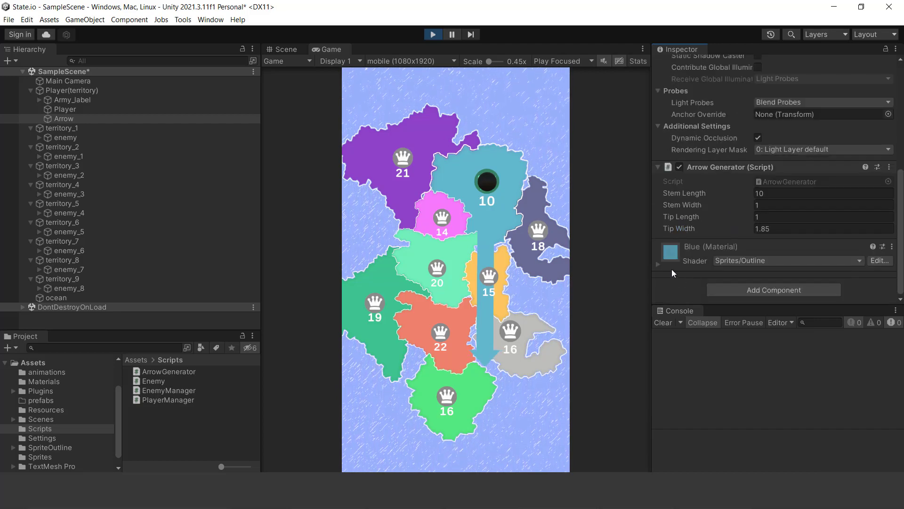
pyautogui.scroll(6, 793, 243)
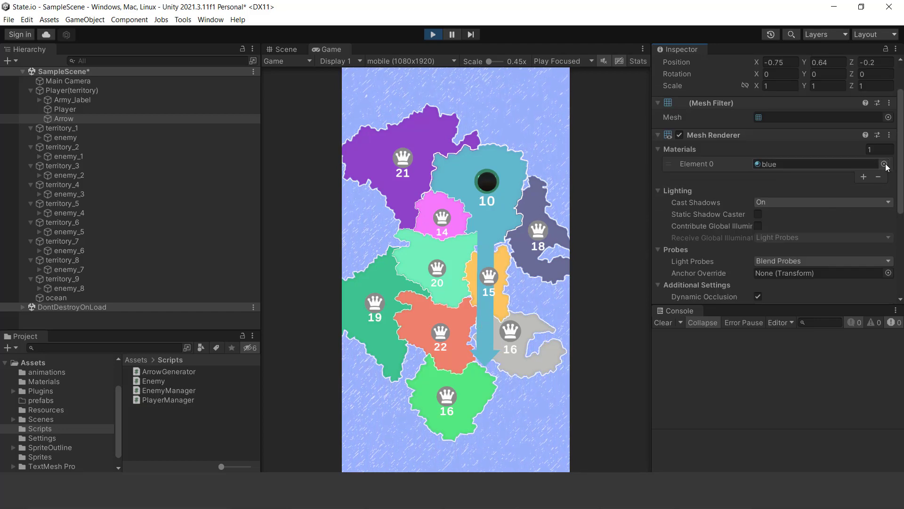
pyautogui.scroll(-3, 761, 227)
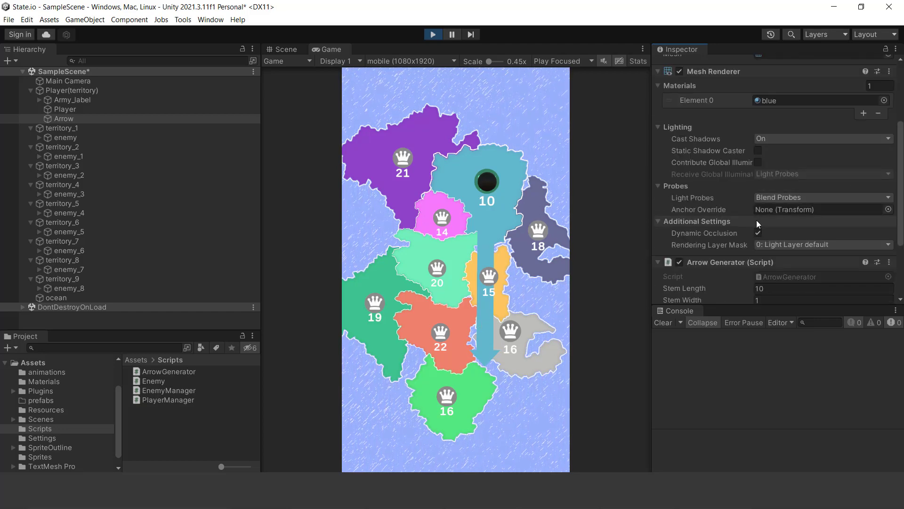
pyautogui.scroll(-2, 795, 172)
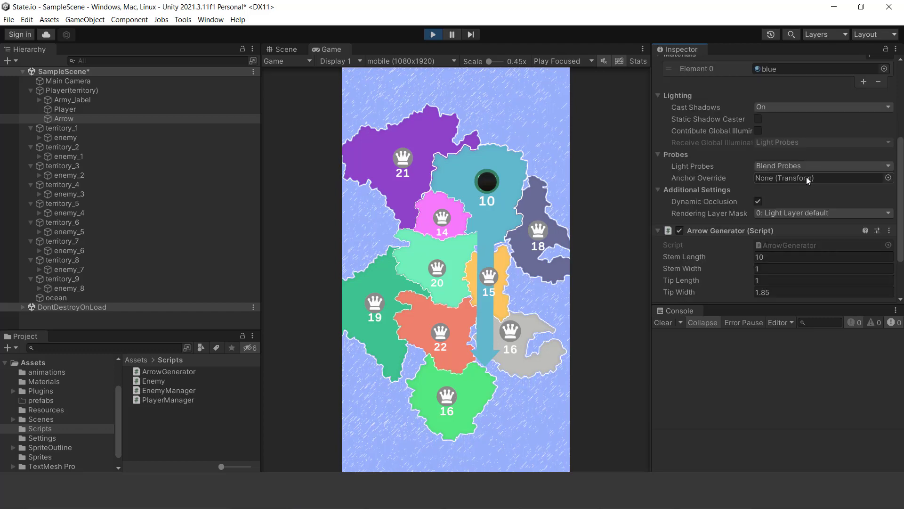
pyautogui.scroll(5, 806, 176)
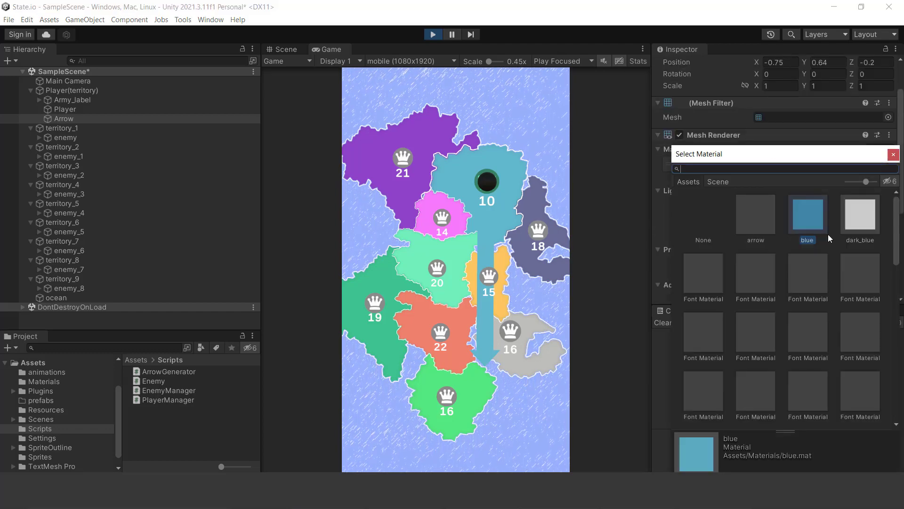
pyautogui.doubleClick(867, 218)
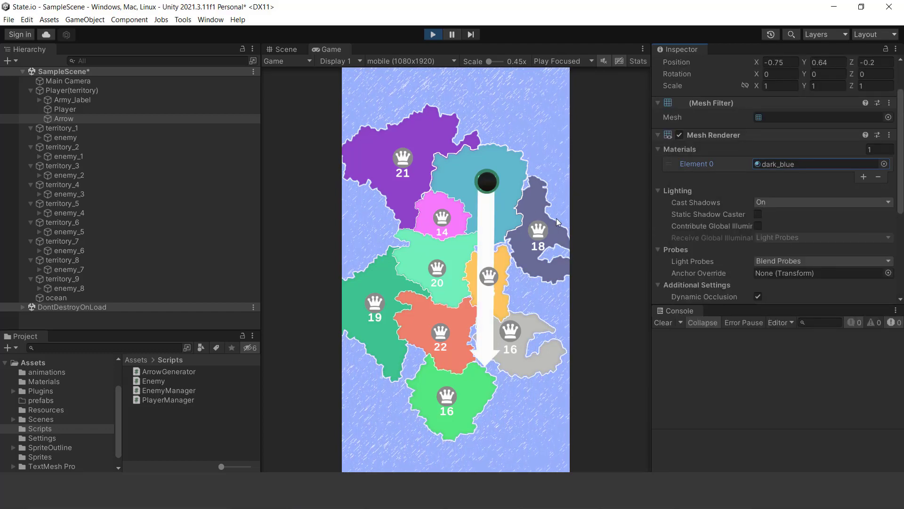
# - Adjust the Arrow Generator's Stem Length to 3.2 and Stem Width to -0.77 in the running game
pyautogui.scroll(-5, 775, 240)
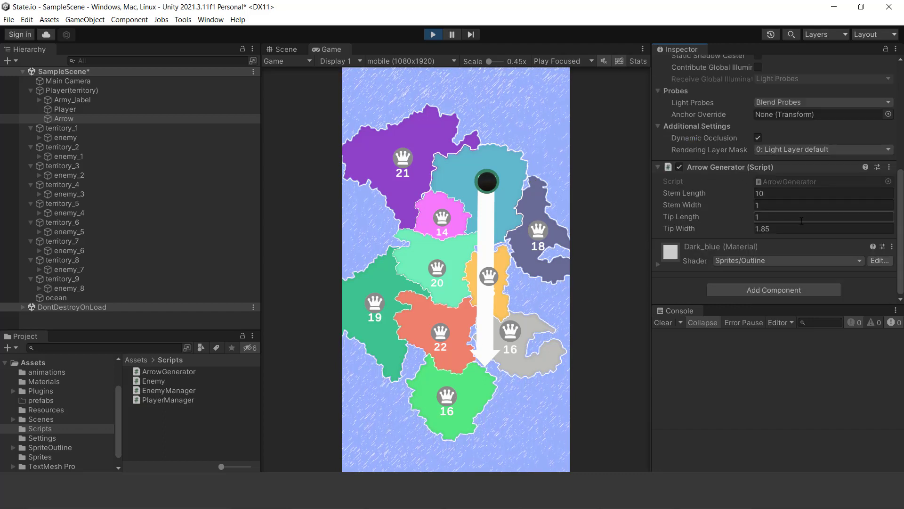
pyautogui.moveTo(684, 193); pyautogui.dragTo(595, 207)
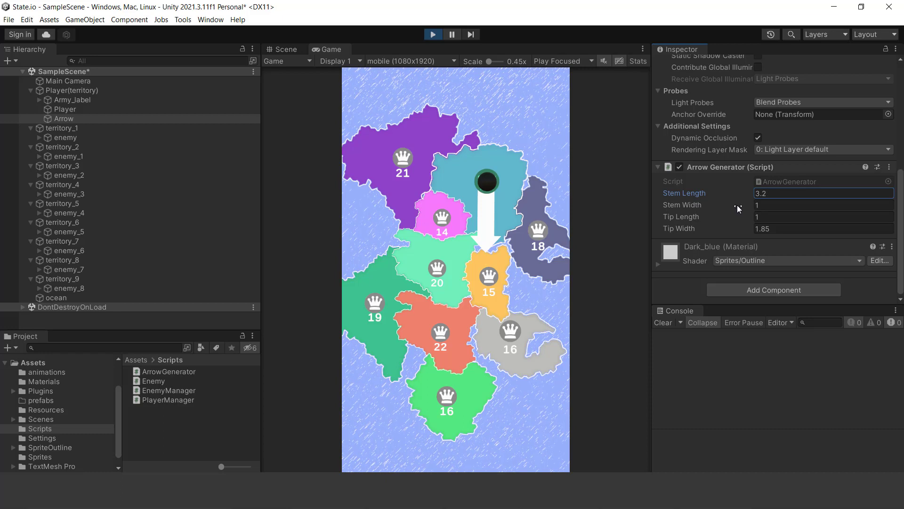
pyautogui.moveTo(737, 205)
pyautogui.mouseDown()
pyautogui.moveTo(726, 207)
pyautogui.moveTo(733, 211)
pyautogui.mouseUp()
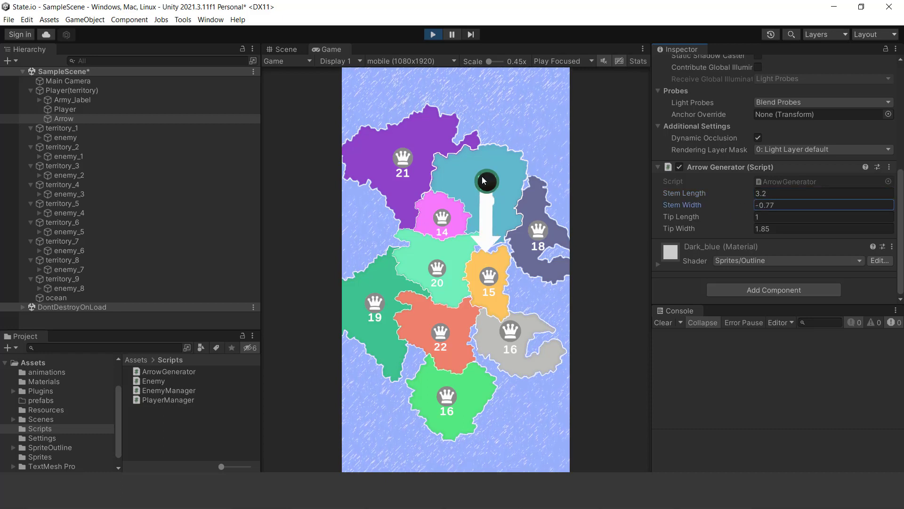
# - Drag from the pointer sphere toward the red territory to test it with the arrow, and stop the running game
pyautogui.moveTo(484, 180); pyautogui.dragTo(432, 314)
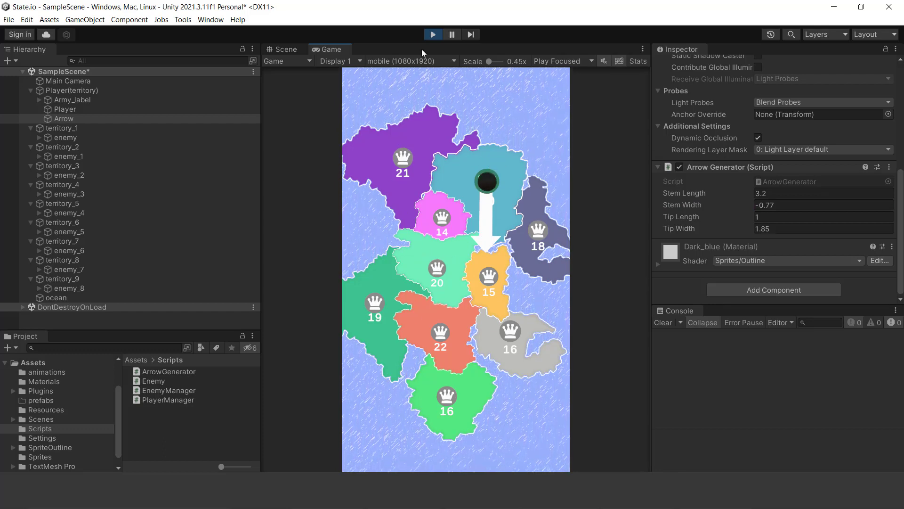
pyautogui.click(433, 35)
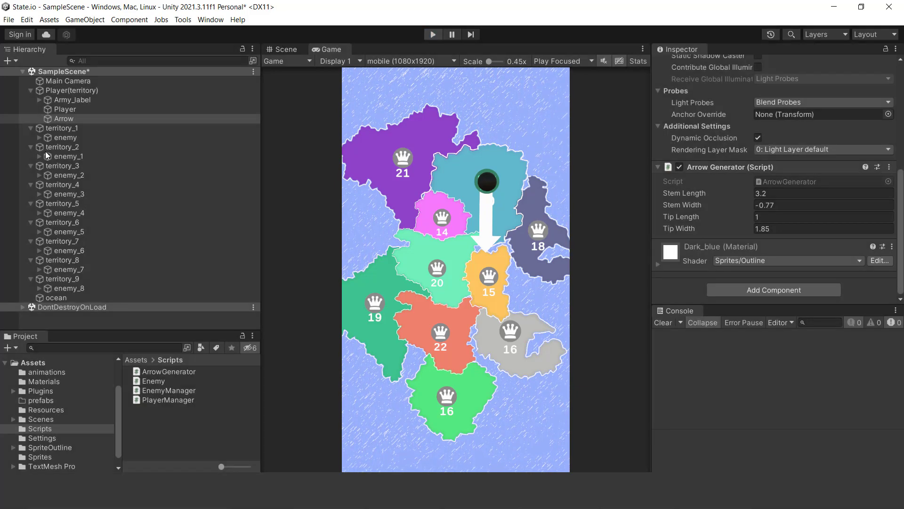
# - Open the Arrow's ArrowGenerator script, read through its mesh-building code from start to end, and return to Unity
pyautogui.click(94, 109)
pyautogui.click(90, 119)
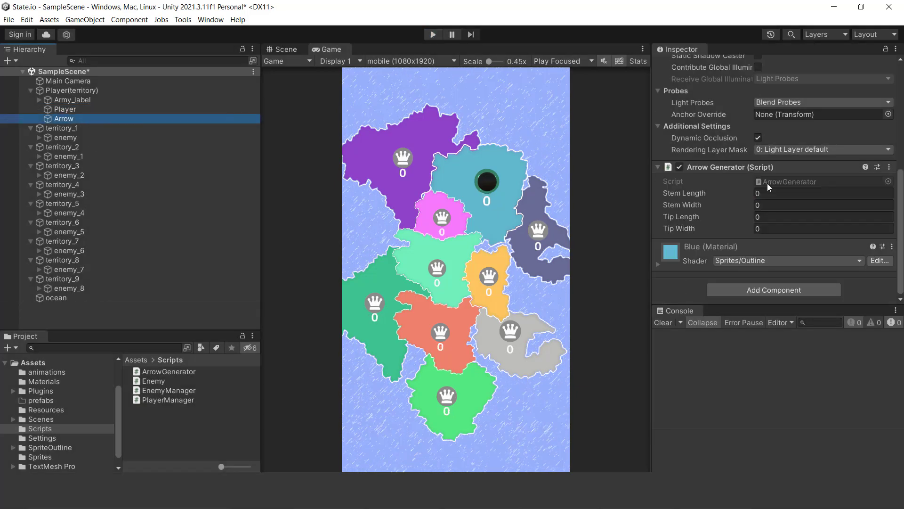
pyautogui.click(888, 168)
pyautogui.click(815, 289)
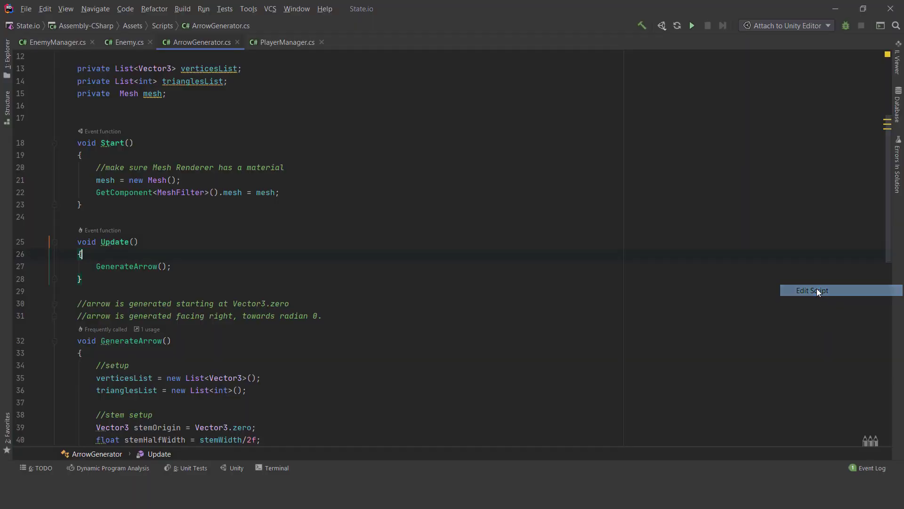
pyautogui.moveTo(888, 188); pyautogui.dragTo(887, 119)
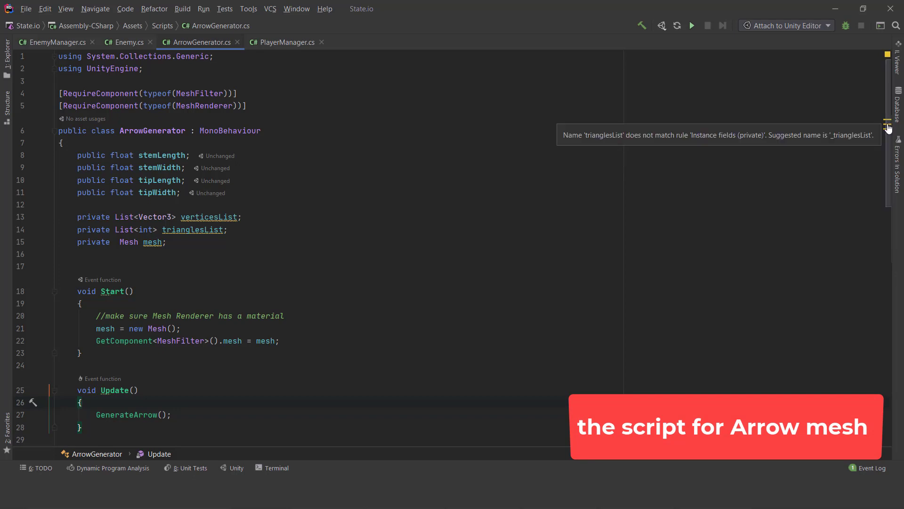
pyautogui.moveTo(890, 150); pyautogui.dragTo(888, 293)
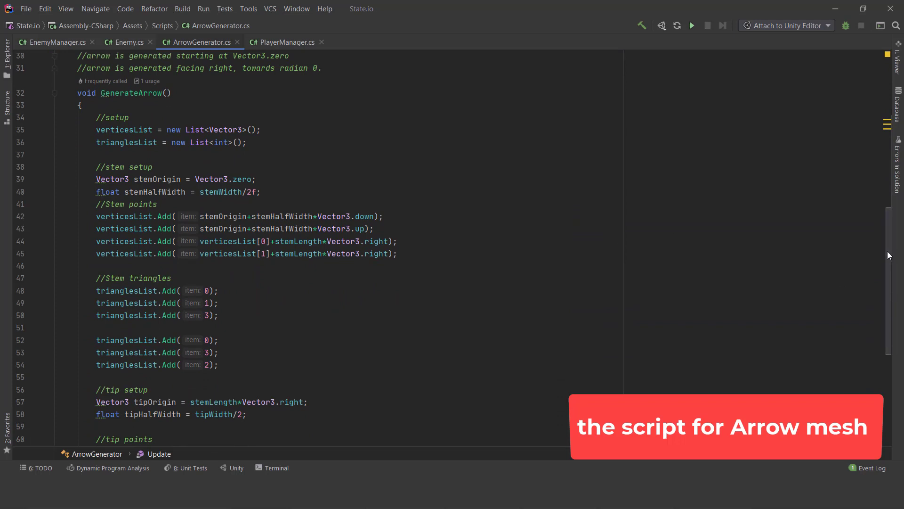
pyautogui.moveTo(887, 251); pyautogui.dragTo(889, 362)
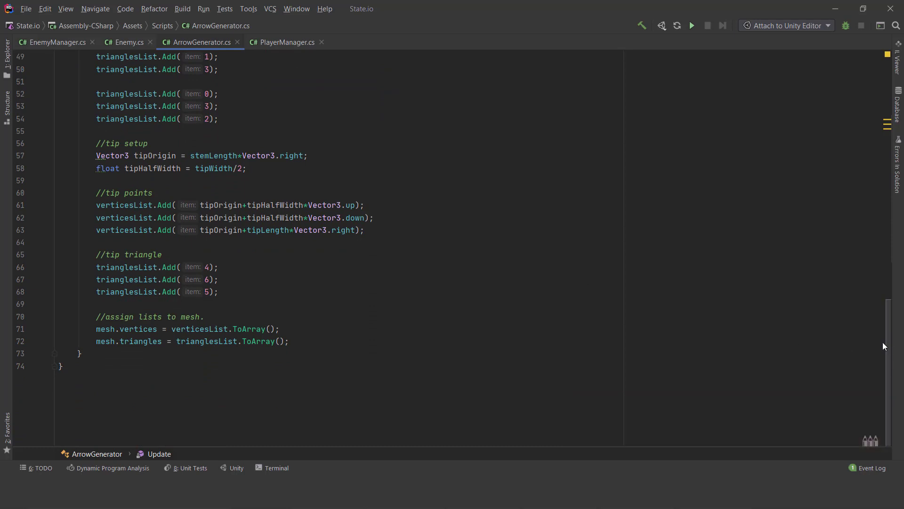
pyautogui.moveTo(888, 344); pyautogui.dragTo(872, 95)
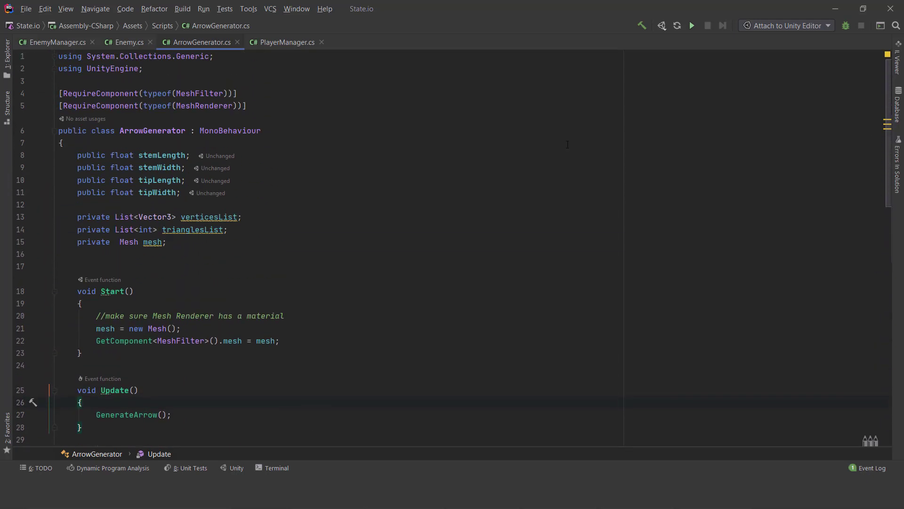
pyautogui.click(835, 9)
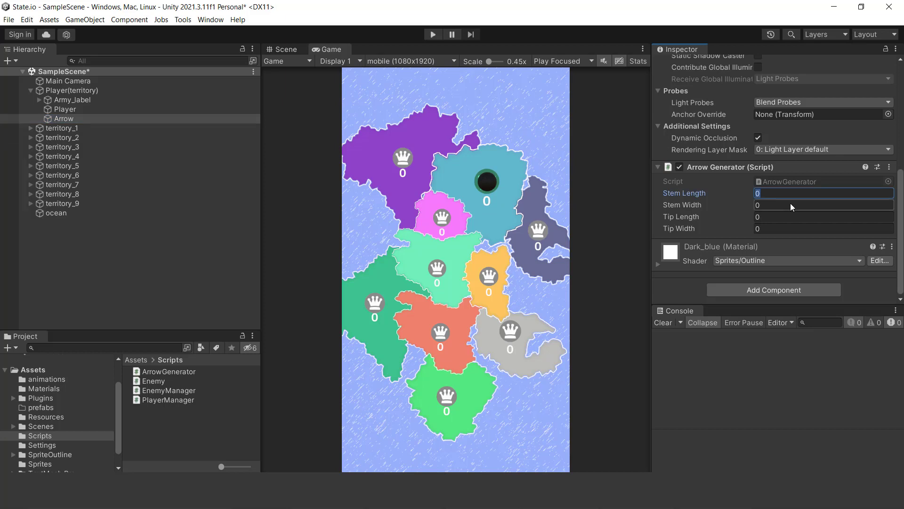
# - Set the Arrow Generator's Stem Length to 3, run the game, and set Stem Width to 0.8, Tip Length to 0.8 and Tip Width to 1.4
pyautogui.write('3')
pyautogui.click(436, 40)
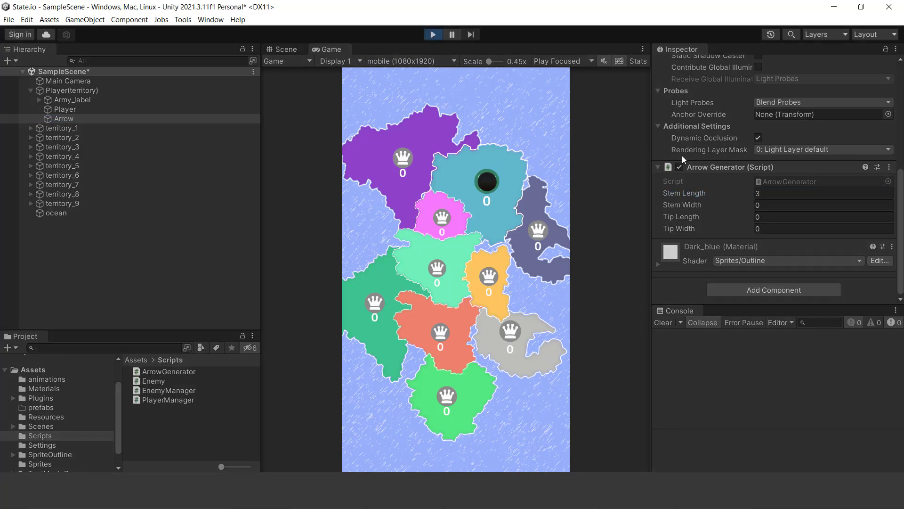
pyautogui.click(775, 207)
pyautogui.write('0.8')
pyautogui.click(782, 214)
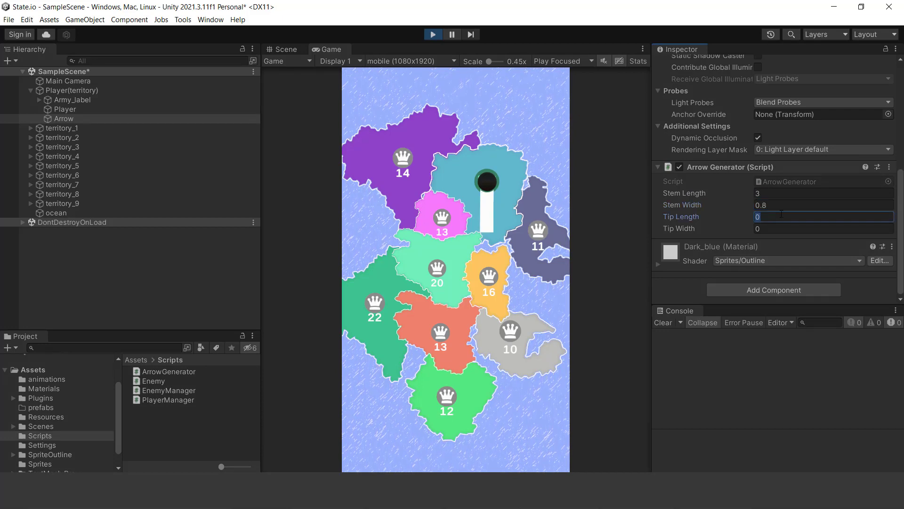
pyautogui.click(775, 230)
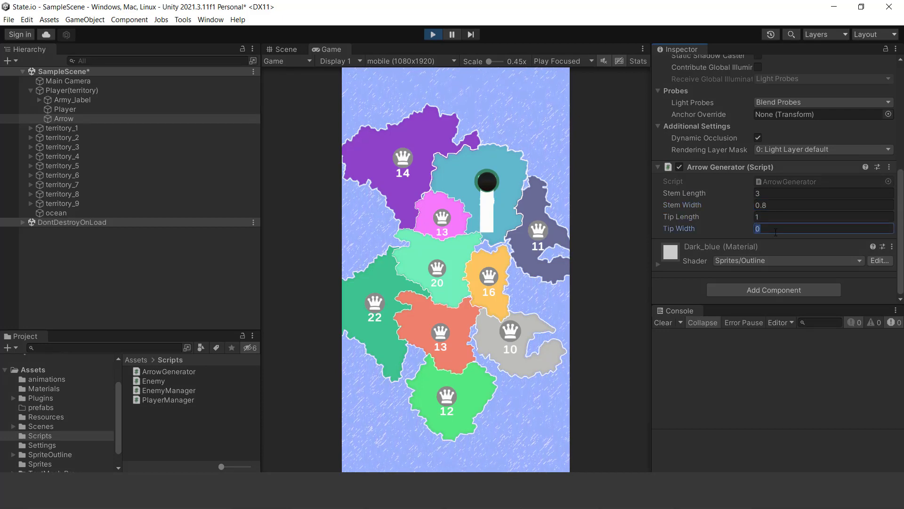
pyautogui.write('1.7')
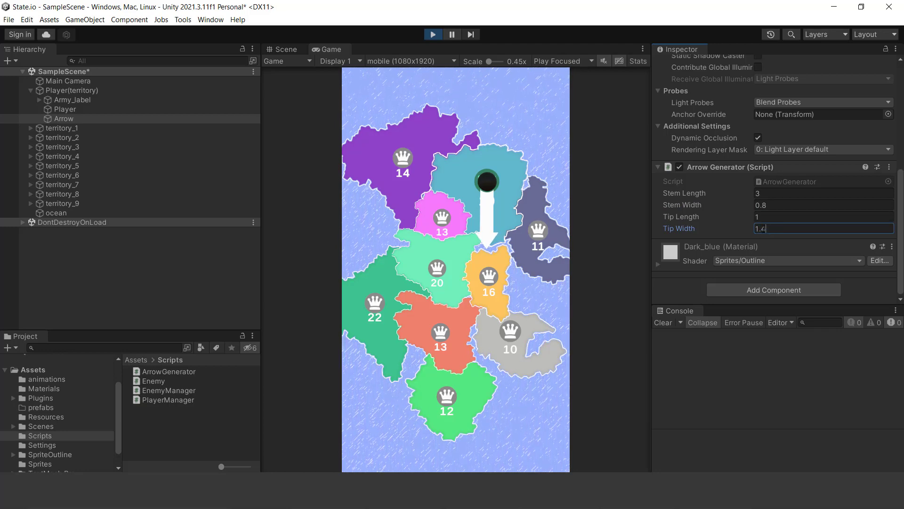
pyautogui.click(777, 217)
pyautogui.write('0.8')
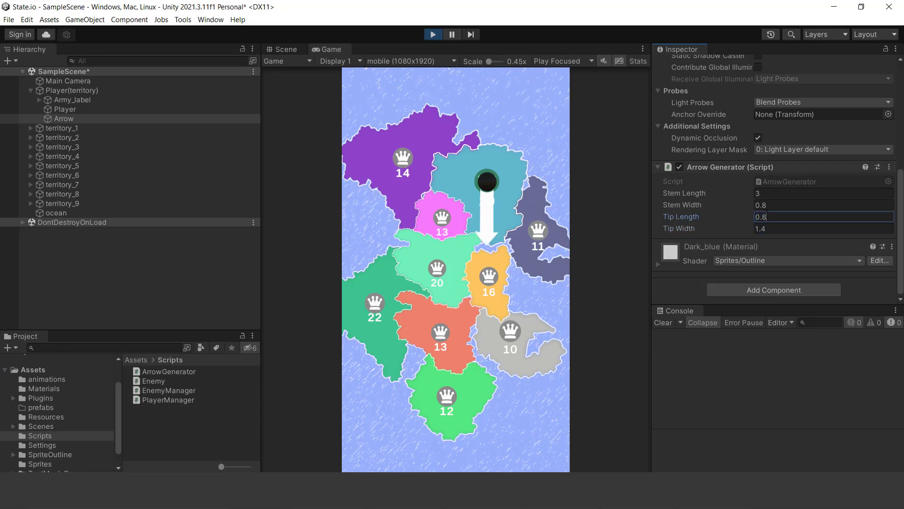
# - Lengthen the arrow's stem to about 5.64, rotate the Arrow about Z to about -36.85, and stop the running game
pyautogui.moveTo(701, 194); pyautogui.dragTo(782, 199)
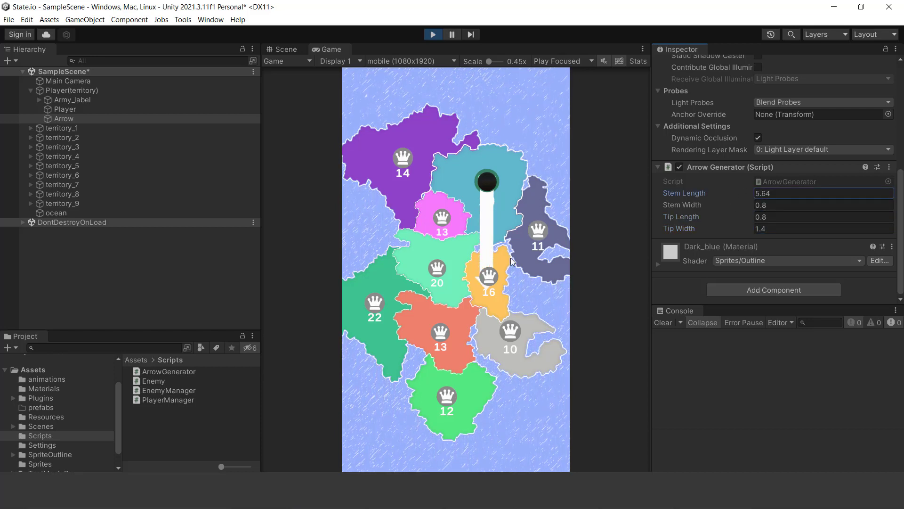
pyautogui.scroll(1, 877, 166)
pyautogui.scroll(4, 877, 170)
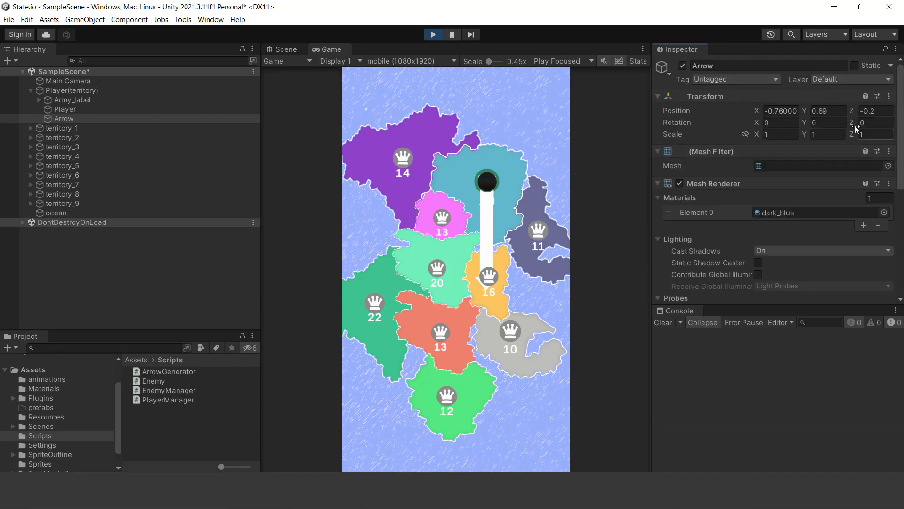
pyautogui.moveTo(851, 122); pyautogui.dragTo(428, 257)
pyautogui.click(441, 36)
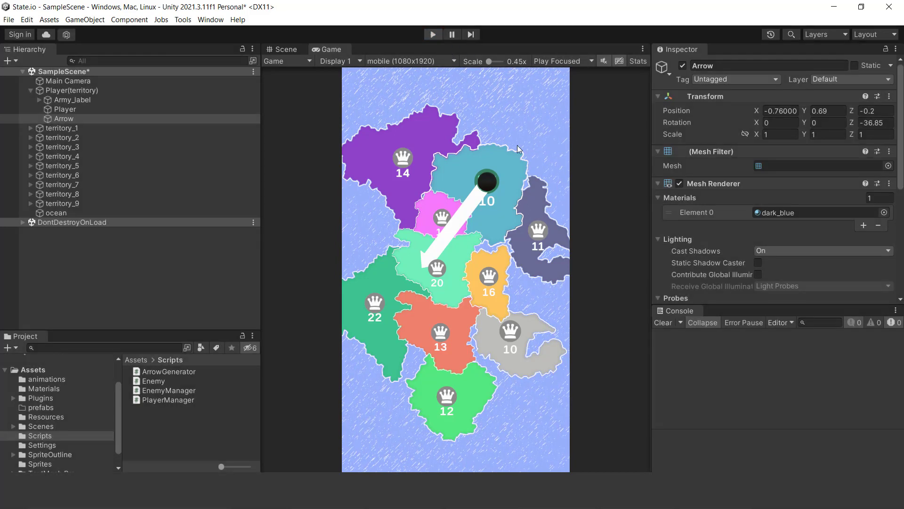
# - Reset the Arrow Generator component on the Arrow to its default values
pyautogui.scroll(-4, 849, 195)
pyautogui.scroll(-3, 860, 201)
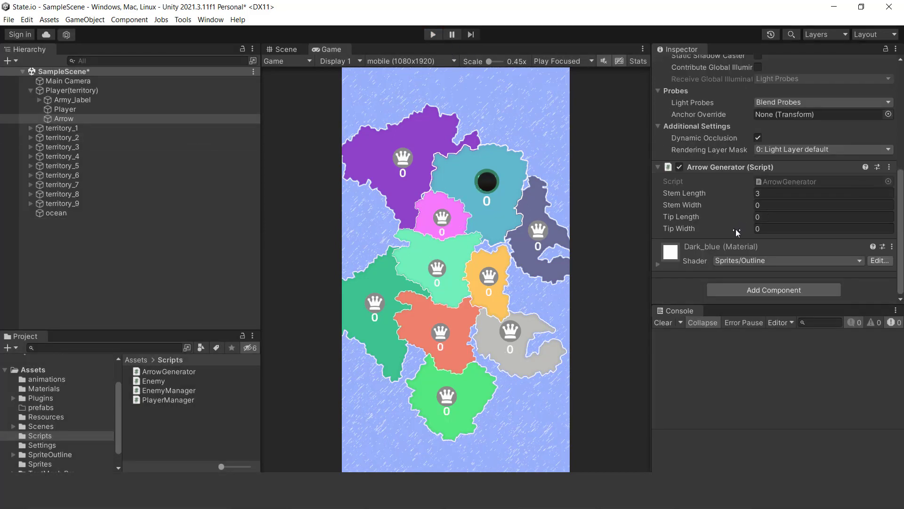
pyautogui.click(890, 168)
pyautogui.click(874, 178)
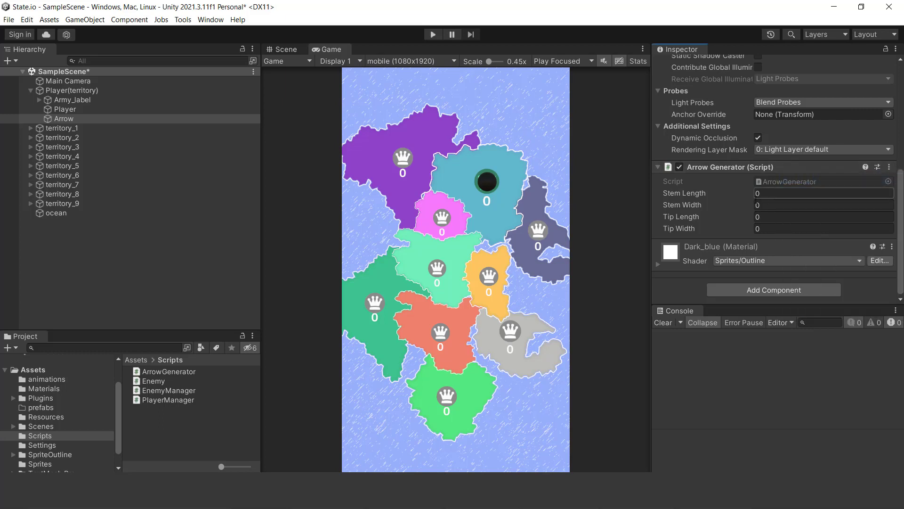
# - Open the Arrow Generator's script for editing and make the Drag bool public in PlayerManager.cs
pyautogui.click(889, 170)
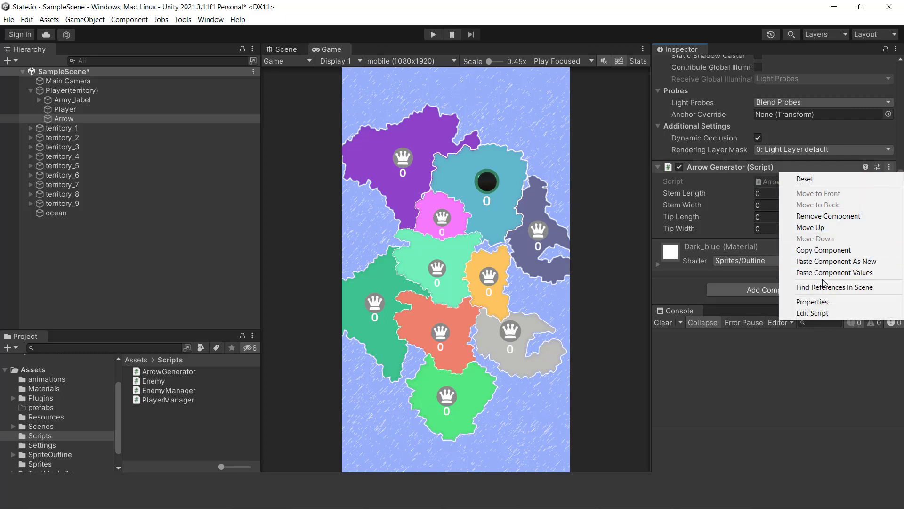
pyautogui.click(815, 314)
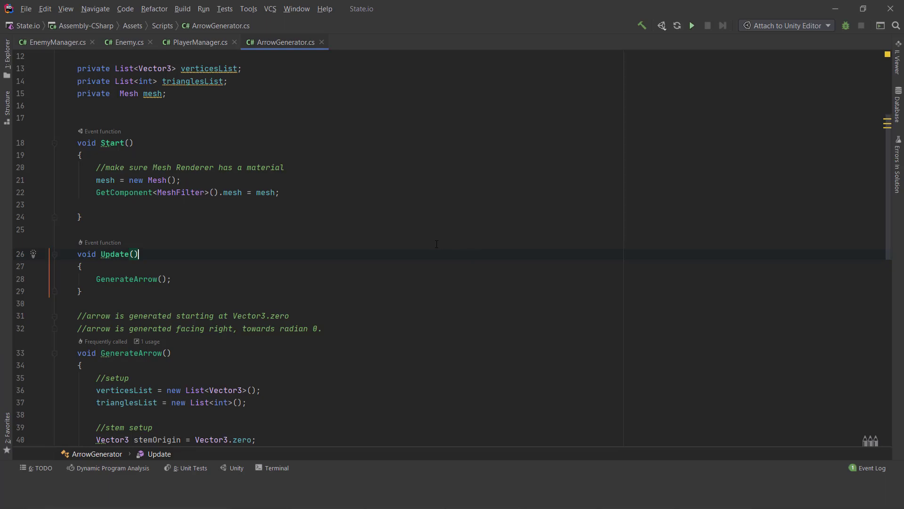
pyautogui.scroll(5, 219, 94)
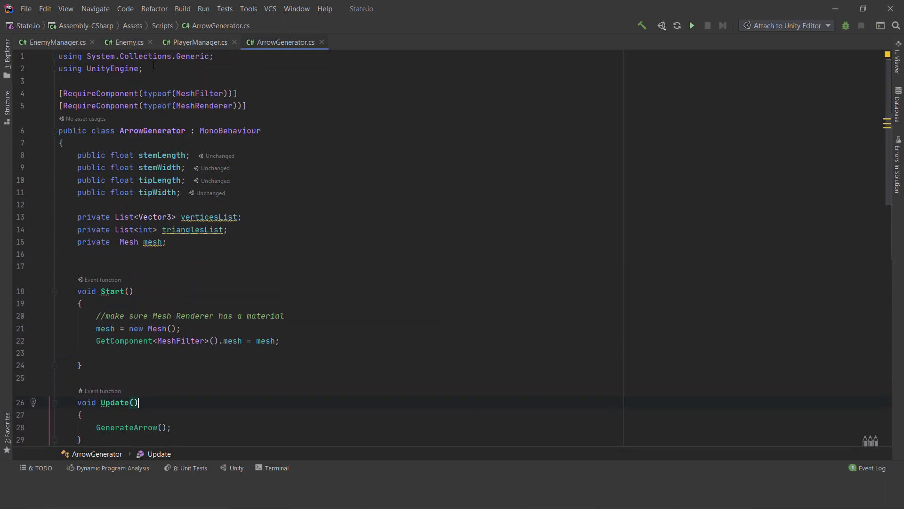
pyautogui.click(198, 42)
pyautogui.scroll(15, 189, 136)
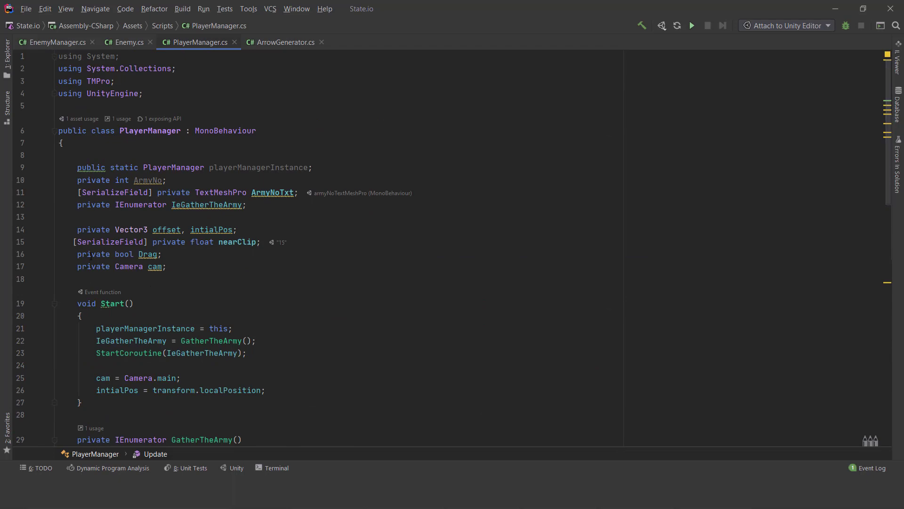
pyautogui.write('pu')
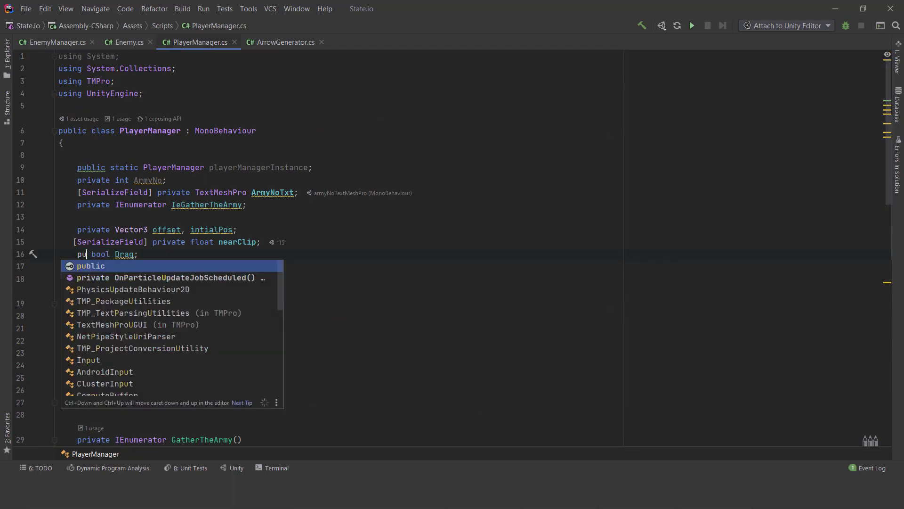
pyautogui.press('Return')
# - Declare a private Camera field cam and a private Renderer field arrowRend below the mesh field in ArrowGenerator.cs
pyautogui.click(275, 45)
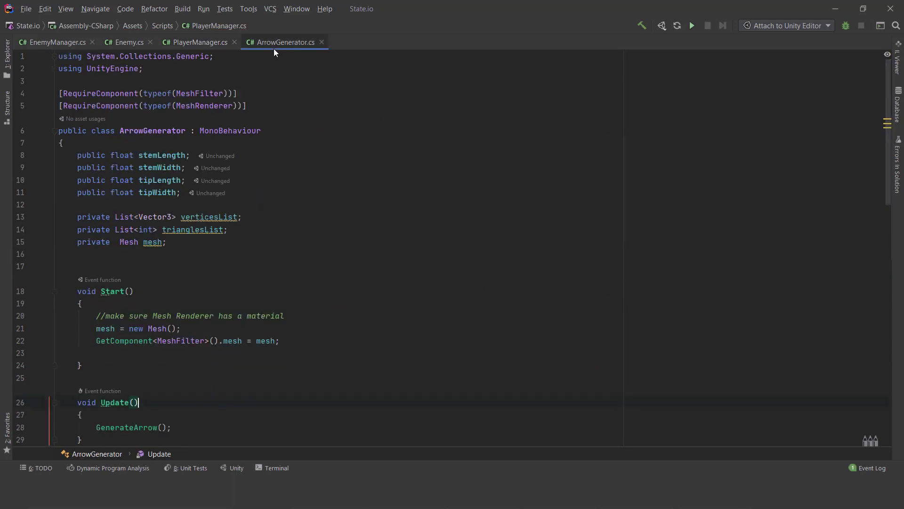
pyautogui.scroll(-2, 116, 195)
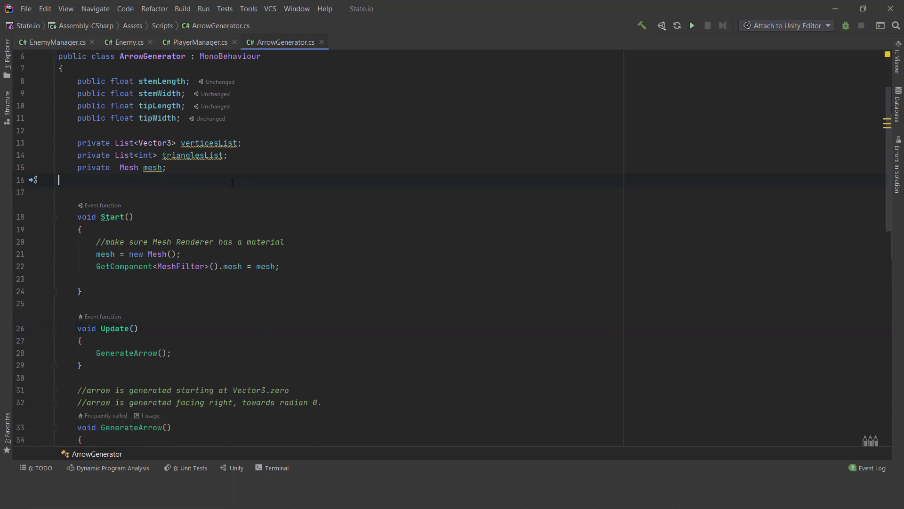
pyautogui.write('private Camera cam')
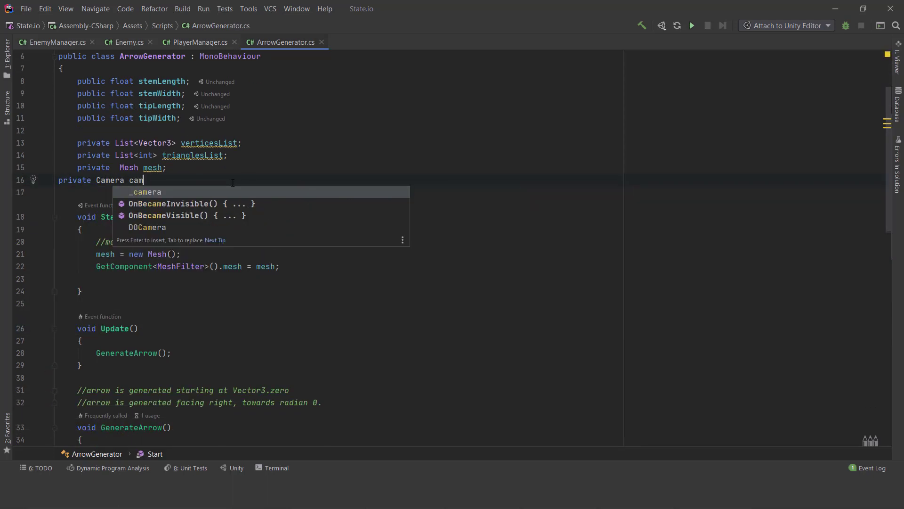
pyautogui.write(';')
pyautogui.press('Return')
pyautogui.write('private ')
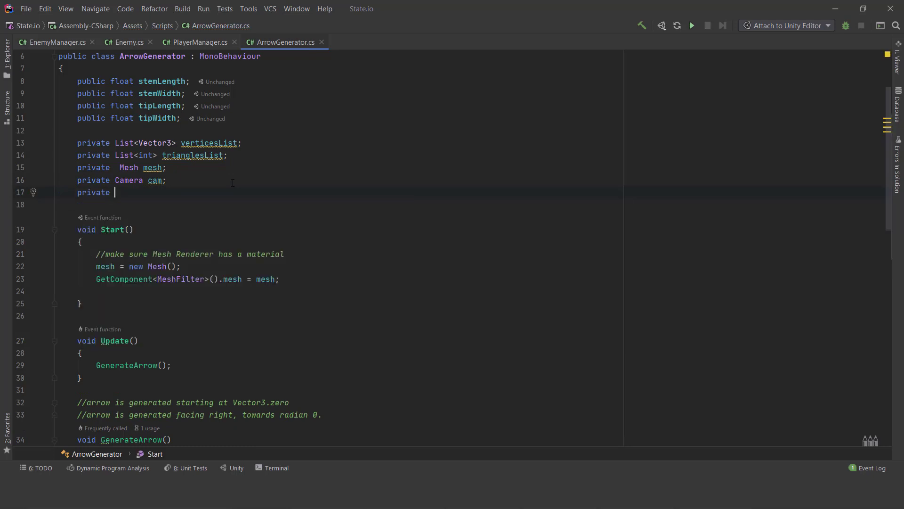
pyautogui.write('Renderer arrowRend;')
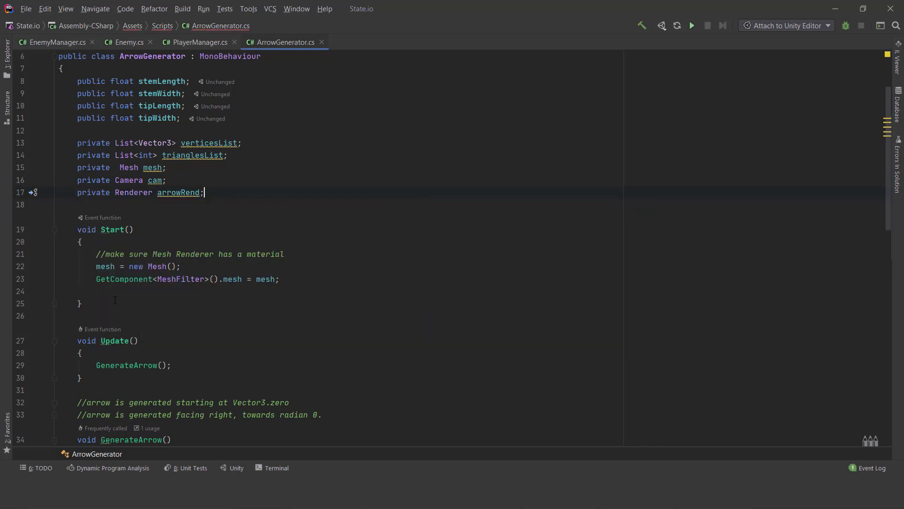
# - In ArrowGenerator's Start method, assign Camera.main to cam and GetComponent<Renderer>() to arrowRend
pyautogui.press('Return')
pyautogui.press('Return')
pyautogui.write('cam =')
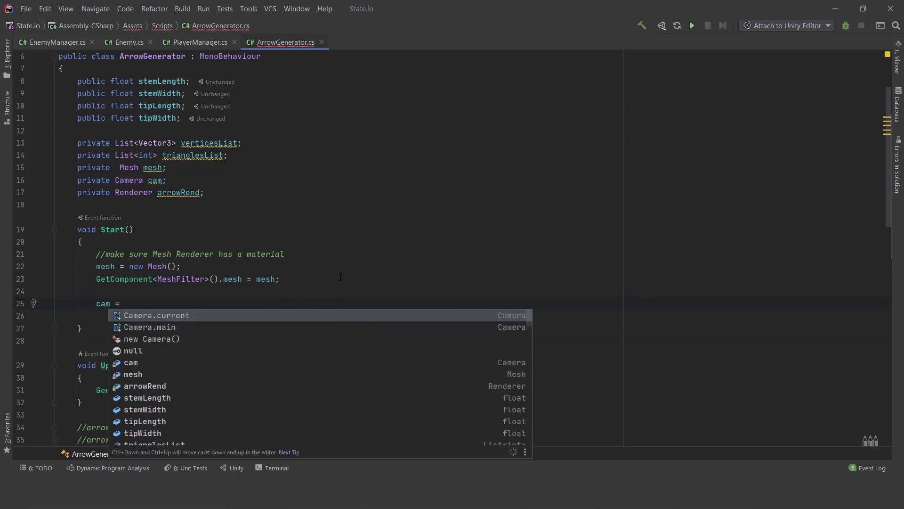
pyautogui.press('Down')
pyautogui.write('Camera.main;')
pyautogui.press('Return')
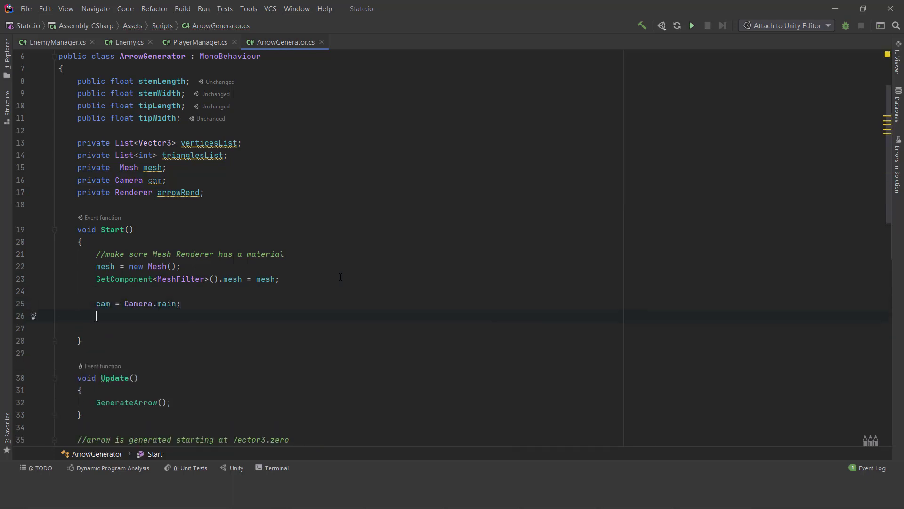
pyautogui.write('arr')
pyautogui.press('Return')
pyautogui.write('= Ge')
pyautogui.press('Return')
pyautogui.write('re>(')
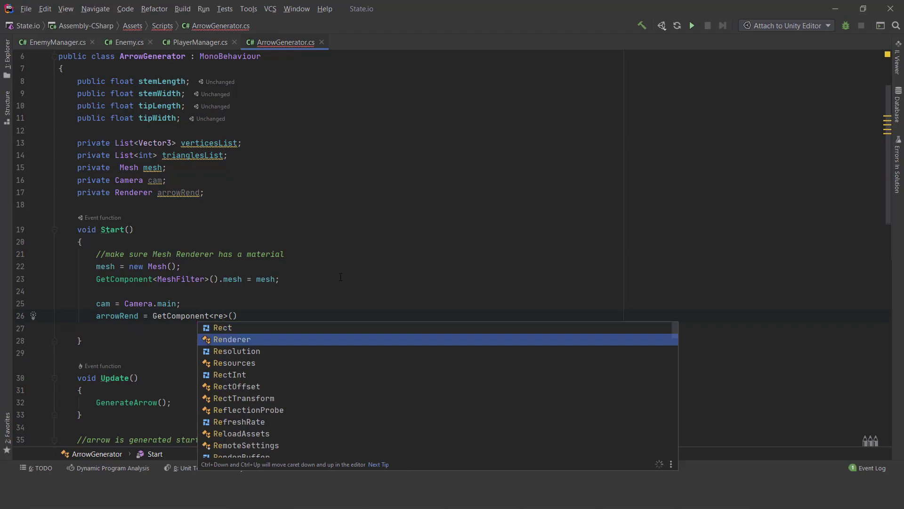
pyautogui.press('Return')
pyautogui.write(';')
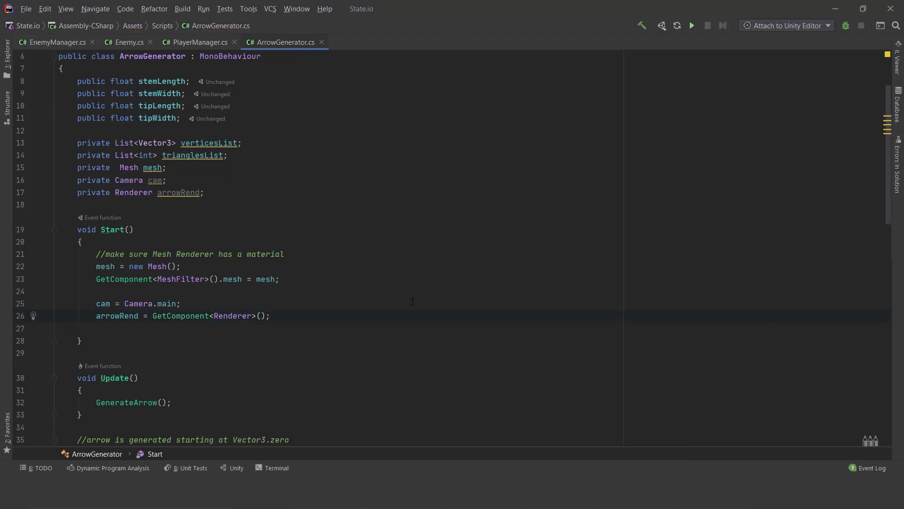
# - Add an if block at the start of ArrowGenerator's Update method with the condition PlayerManager.playerManagerInstance.Drag
pyautogui.scroll(-5, 412, 302)
pyautogui.click(264, 204)
pyautogui.press('Return')
pyautogui.press('Return')
pyautogui.write('if')
pyautogui.press('Return')
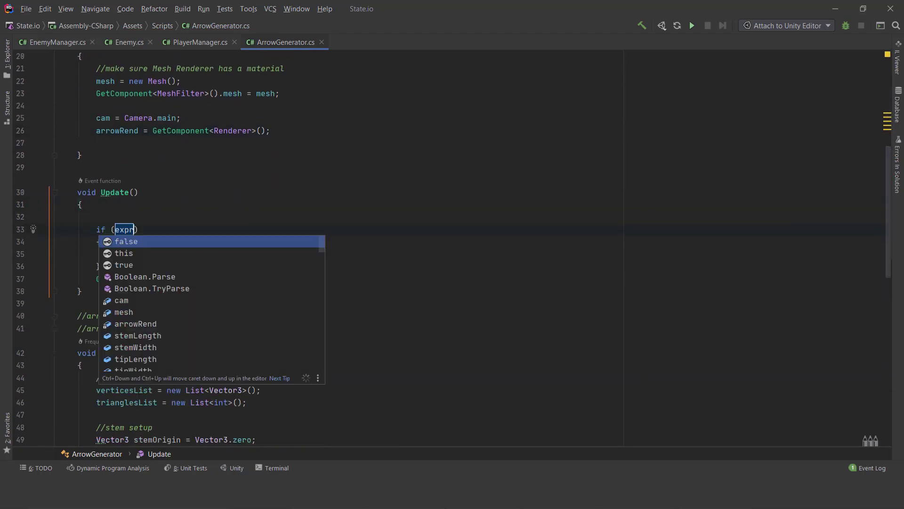
pyautogui.write('pla')
pyautogui.press('Return')
pyautogui.write('.')
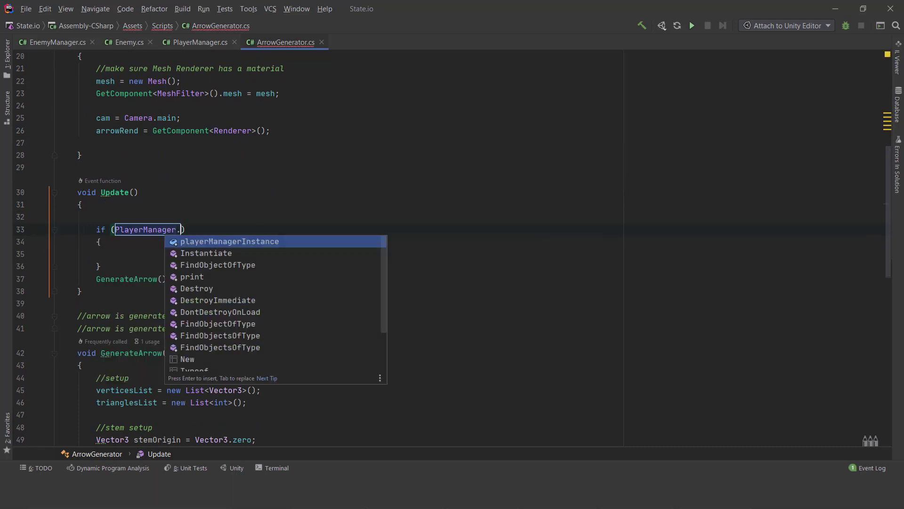
pyautogui.press('Return')
pyautogui.write('.')
pyautogui.press('Return')
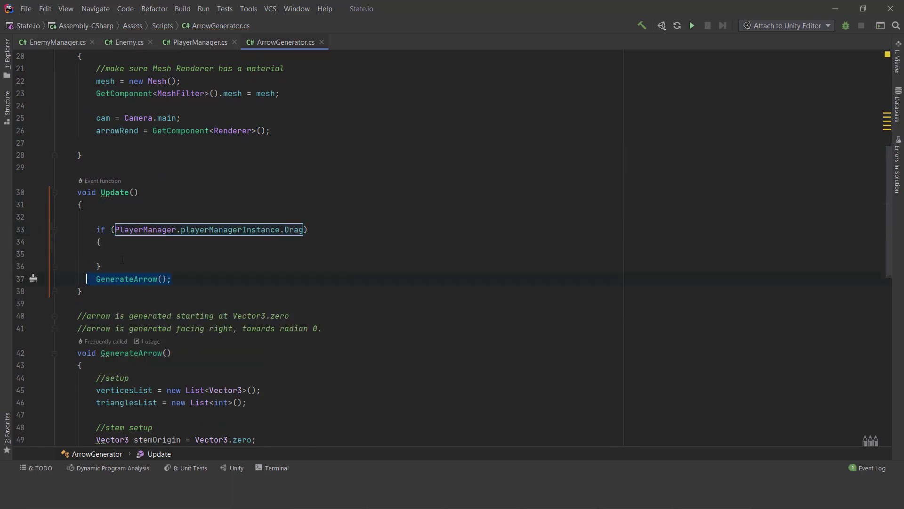
# - Move the GenerateArrow() call inside the new Drag if block in Update
pyautogui.hotkey('ctrl', 'x')
pyautogui.click(124, 255)
pyautogui.hotkey('ctrl', 'v')
# - Below the GenerateArrow() call in the Drag block, declare a variable dir starting from Input.mousePosition
pyautogui.press('Return')
pyautogui.press('Return')
pyautogui.write('var d')
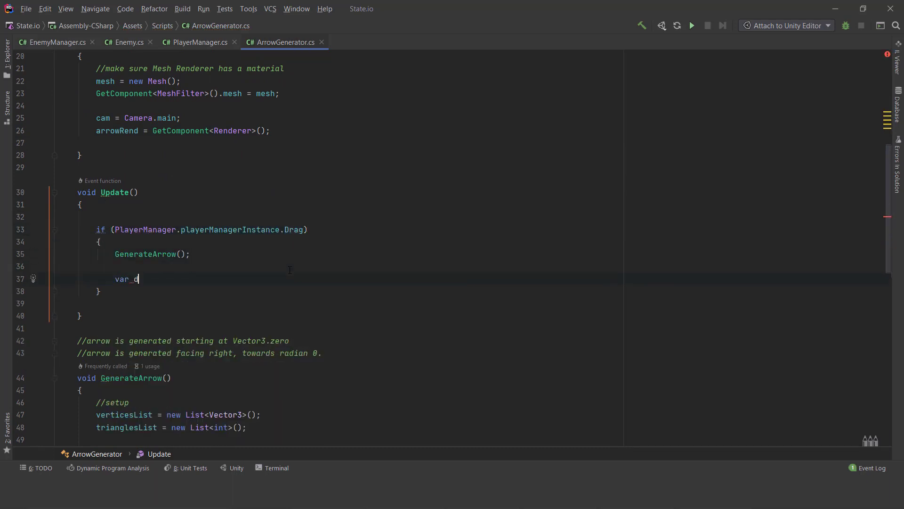
pyautogui.write('ir = ')
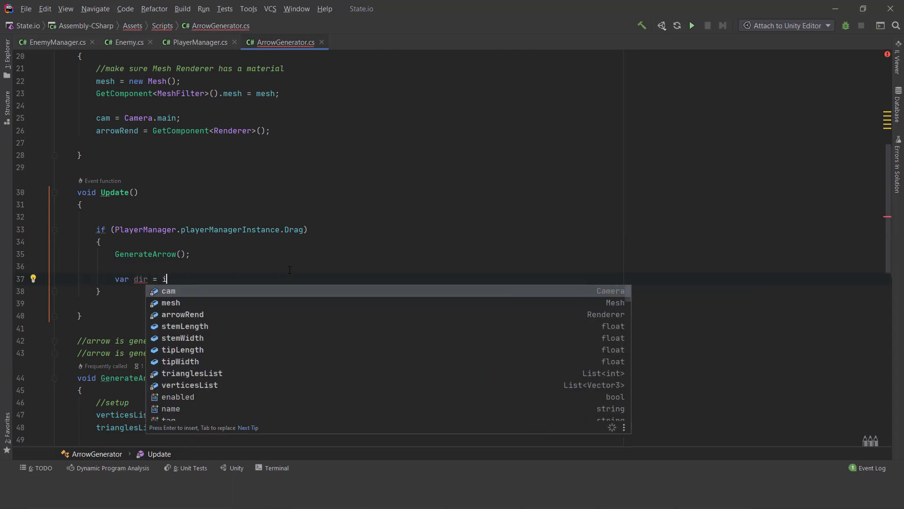
pyautogui.write('Input')
pyautogui.press('Return')
pyautogui.write('.mou')
pyautogui.press('Return')
pyautogui.write('- ')
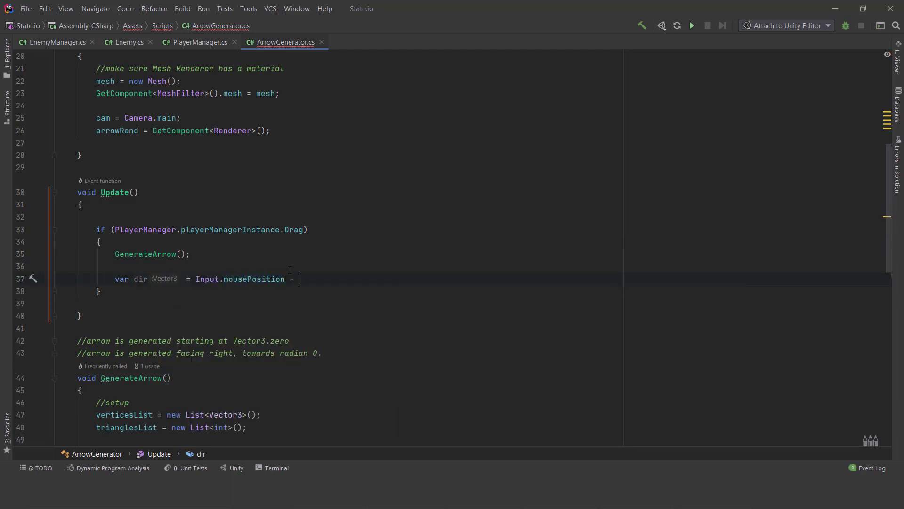
pyautogui.write('came')
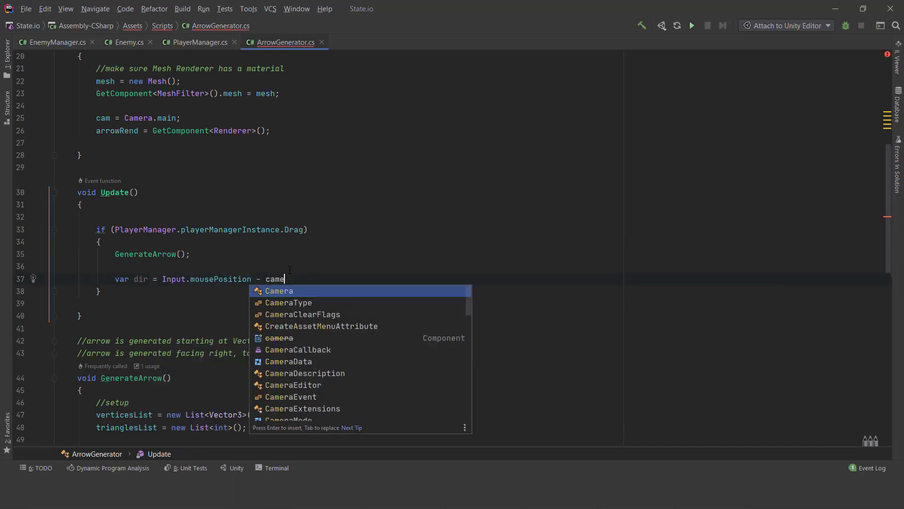
# - Complete the dir declaration by subtracting cam.WorldToScreenPoint(transform.position) from the mouse position
pyautogui.press('Escape')
pyautogui.write('.wo')
pyautogui.press('Down')
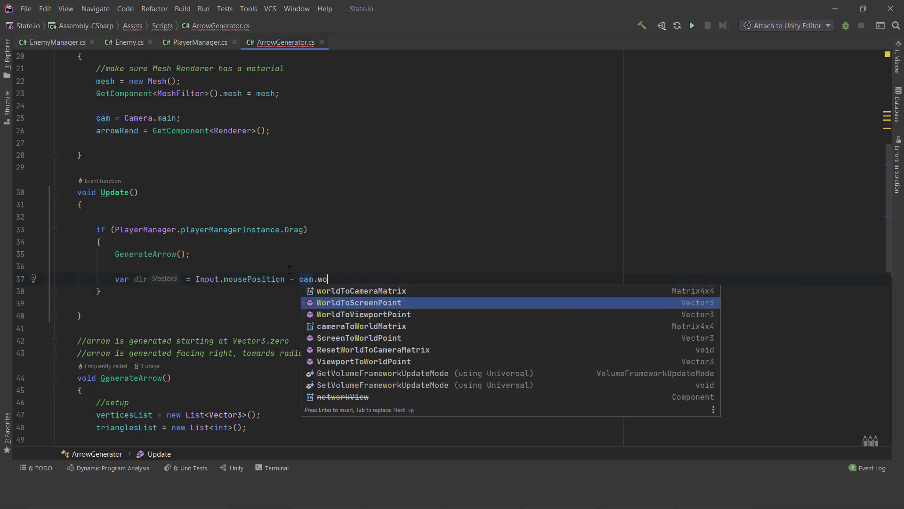
pyautogui.press('Return')
pyautogui.write('transform.position);')
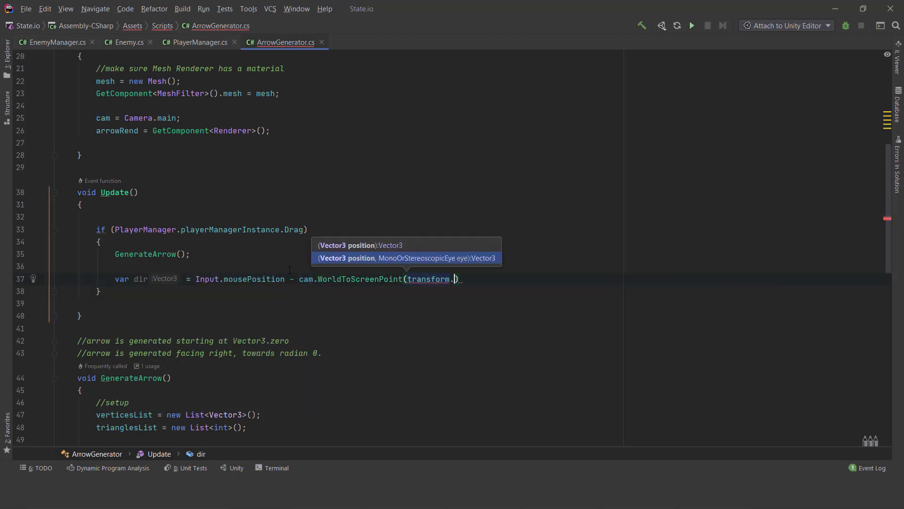
# - Below dir, declare a variable angle equal to Mathf.Atan2(dir.y, dir.x) * Mathf.Rad2Deg
pyautogui.press('Return')
pyautogui.write('var ')
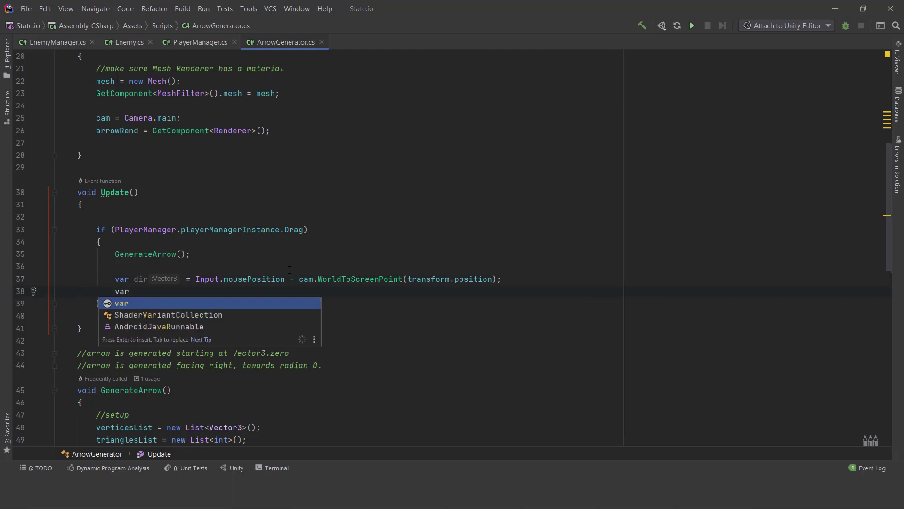
pyautogui.write('angle ')
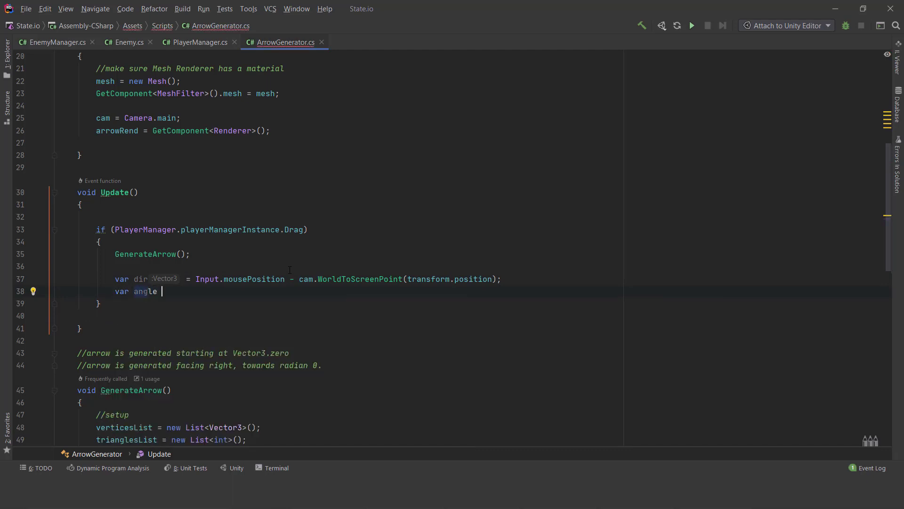
pyautogui.write('= mathf')
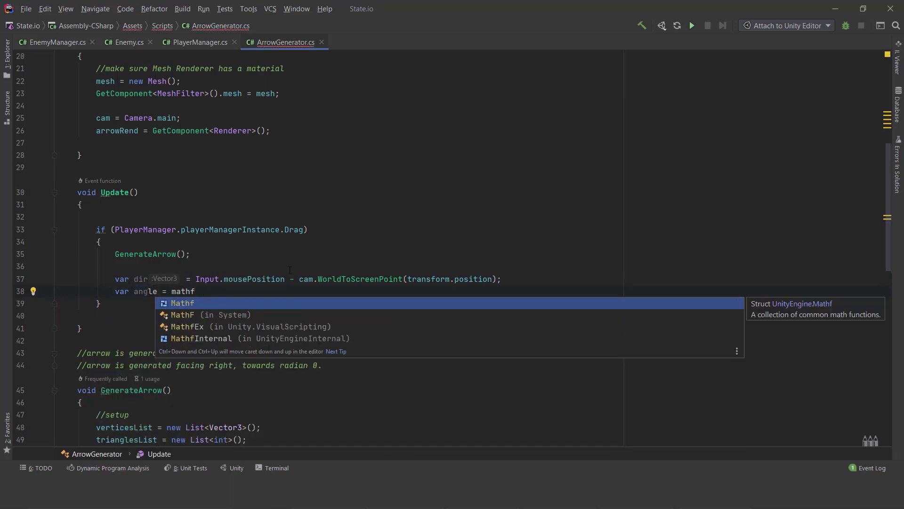
pyautogui.write('.Atan2(dir.')
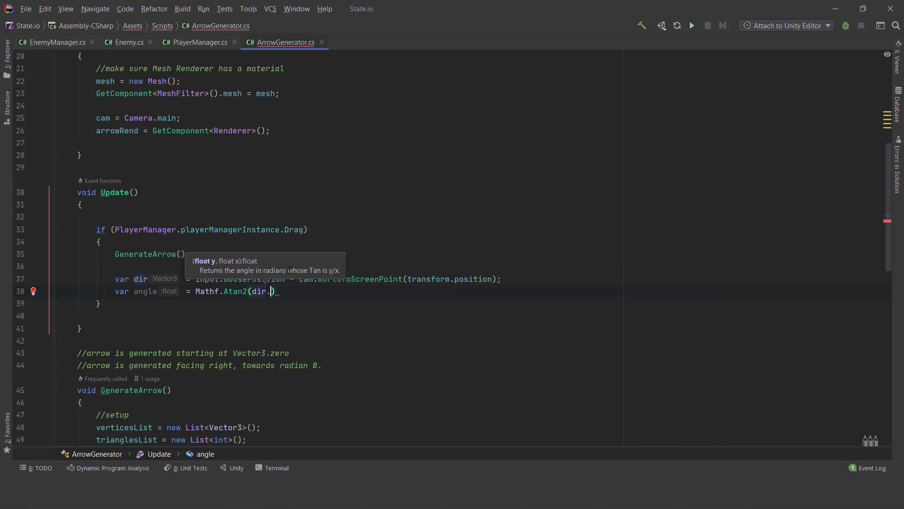
pyautogui.write('y, dir.x')
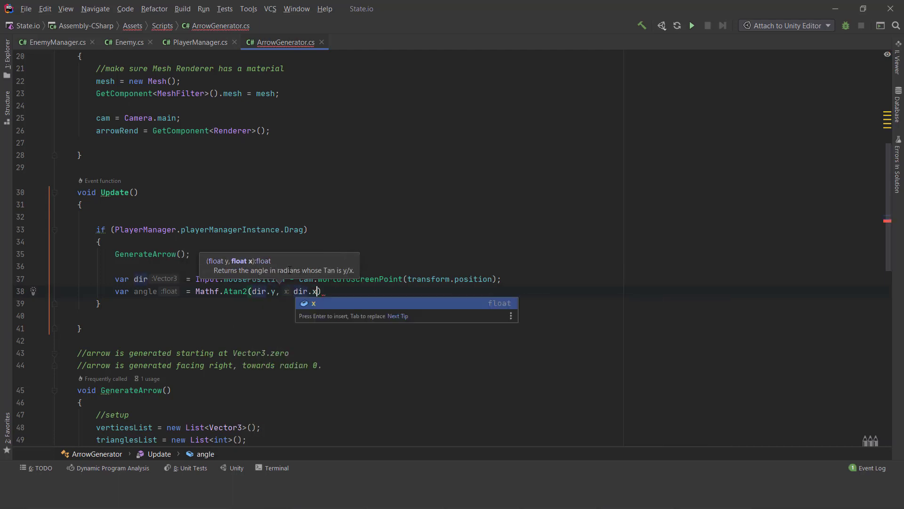
pyautogui.press('Return')
pyautogui.write('* Mathf.')
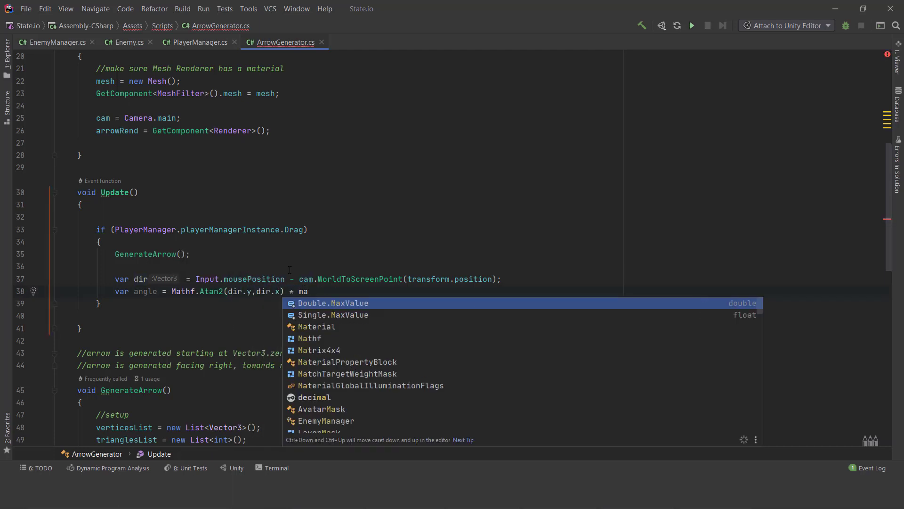
pyautogui.write('r')
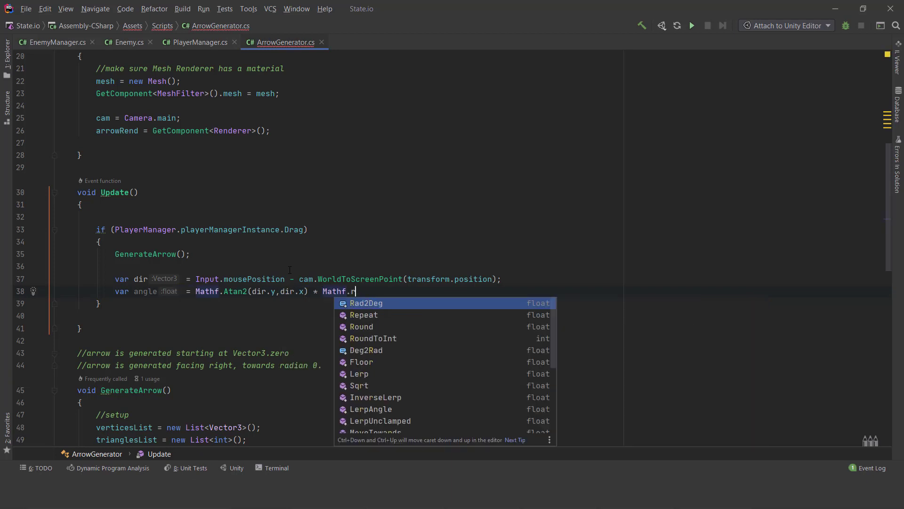
pyautogui.press('Return')
pyautogui.write(';')
# - Assign Quaternion.AngleAxis(angle,Vector3.forward) to transform.rotation on the line below angle
pyautogui.press('Return')
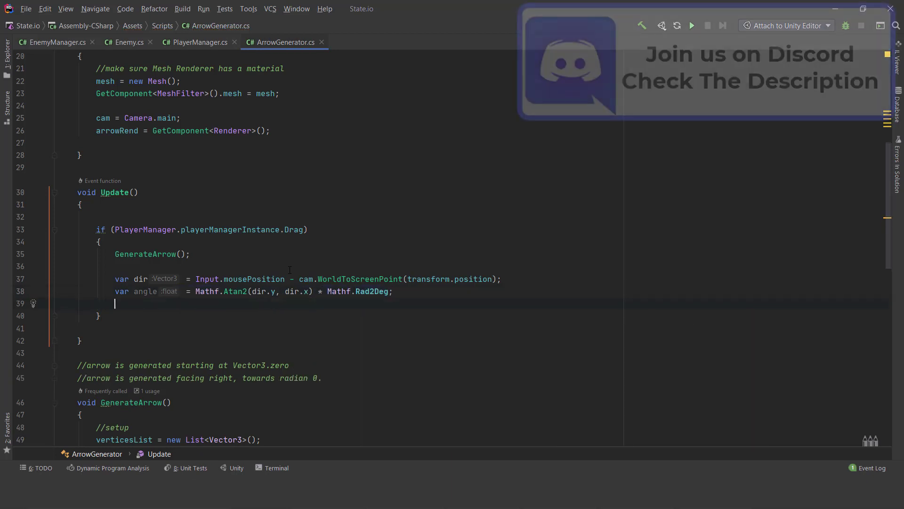
pyautogui.write('transform.rotation = ')
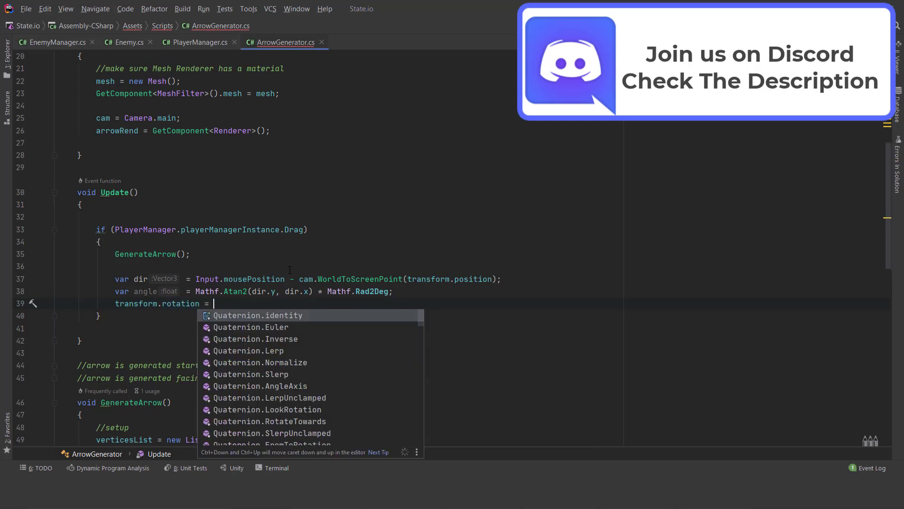
pyautogui.write('qan')
pyautogui.press('Return')
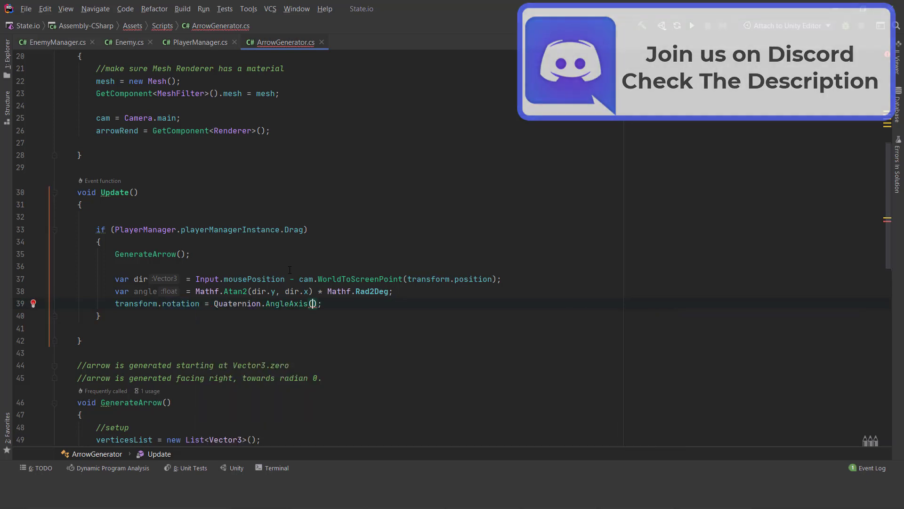
pyautogui.write('a')
pyautogui.press('Return')
pyautogui.write(',we')
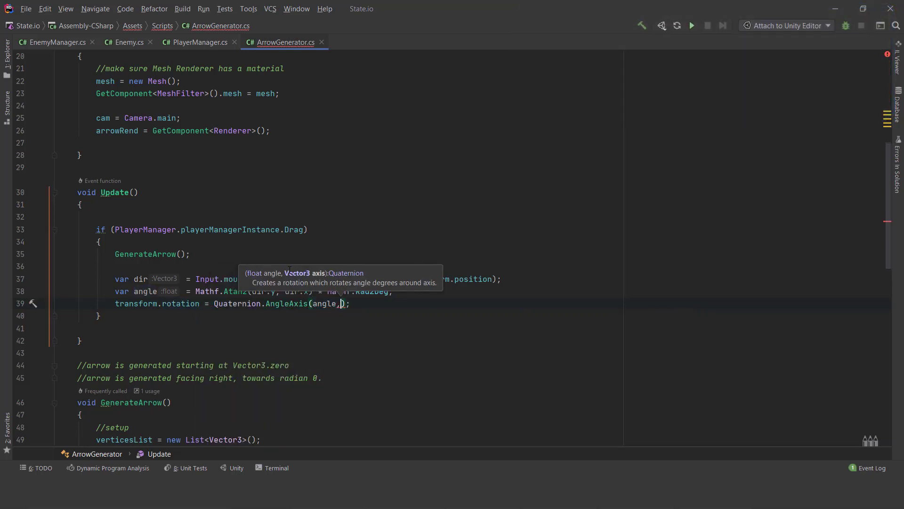
pyautogui.press('BackSpace')
pyautogui.press('BackSpace')
pyautogui.write('ve')
pyautogui.press('Down')
pyautogui.press('Down')
pyautogui.press('Down')
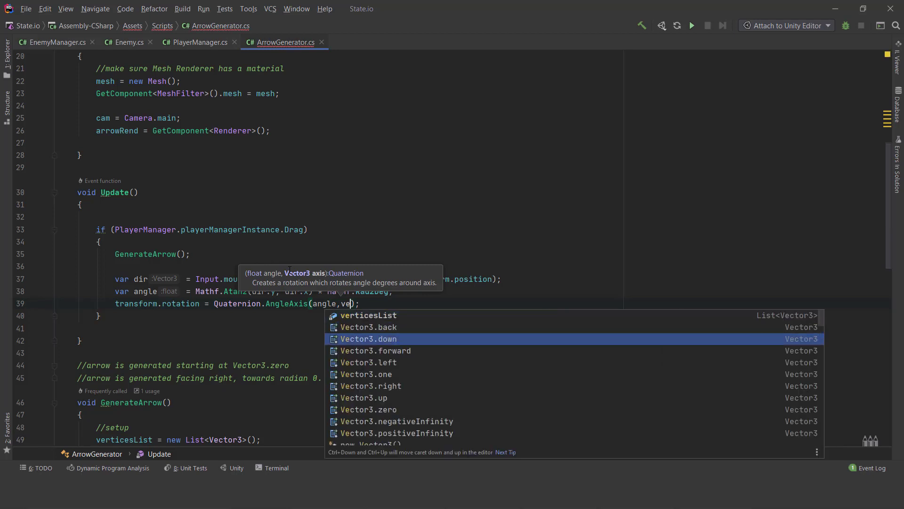
pyautogui.press('Return')
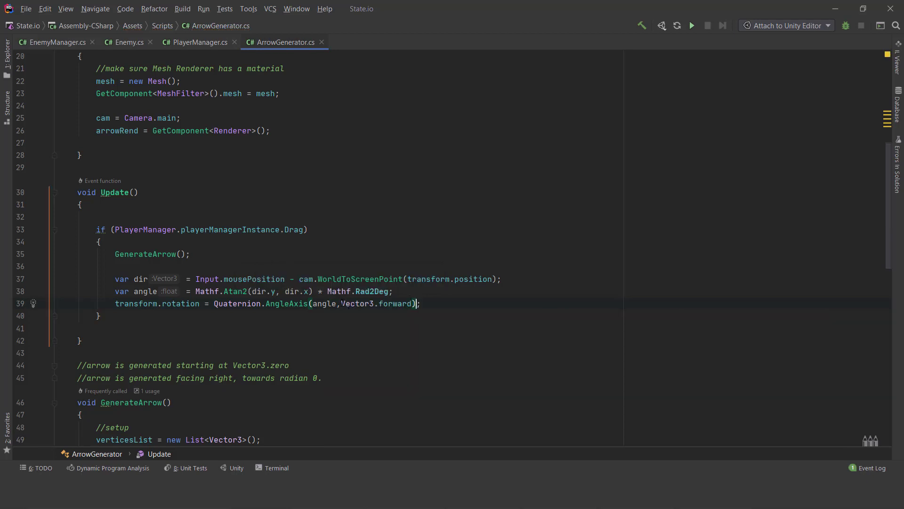
# - Switch to Unity and set the Arrow object's Z rotation to 0
pyautogui.click(835, 9)
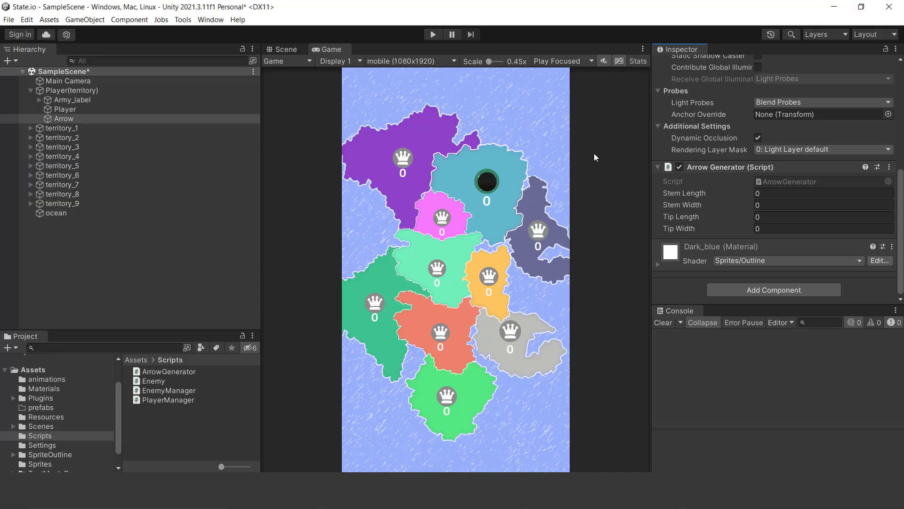
pyautogui.click(75, 119)
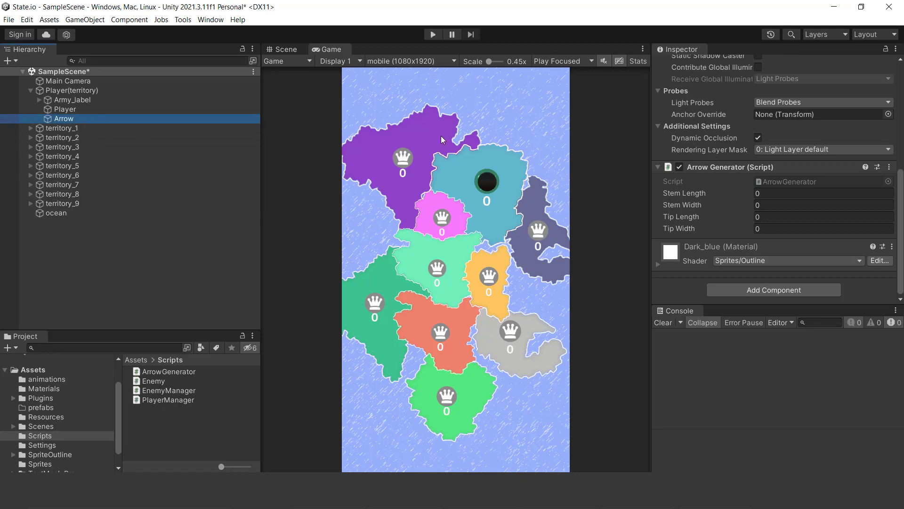
pyautogui.scroll(5, 880, 174)
pyautogui.scroll(3, 870, 151)
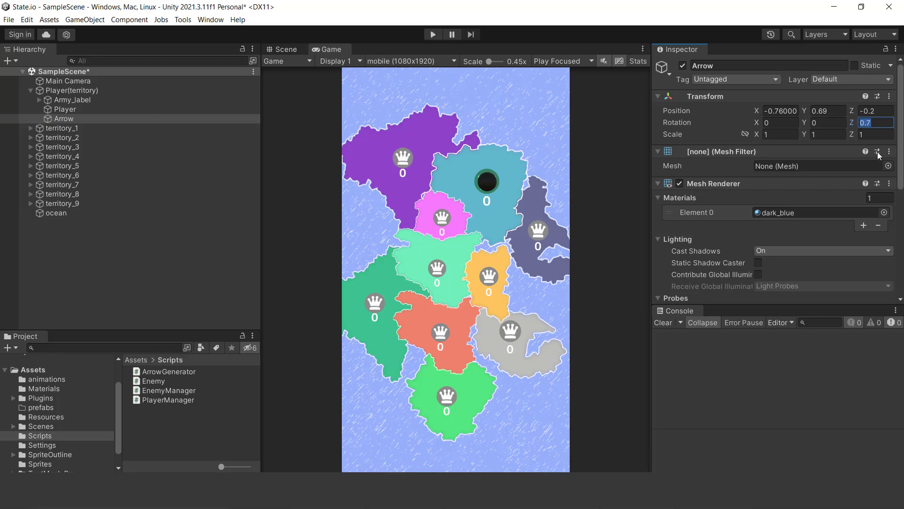
pyautogui.write('0')
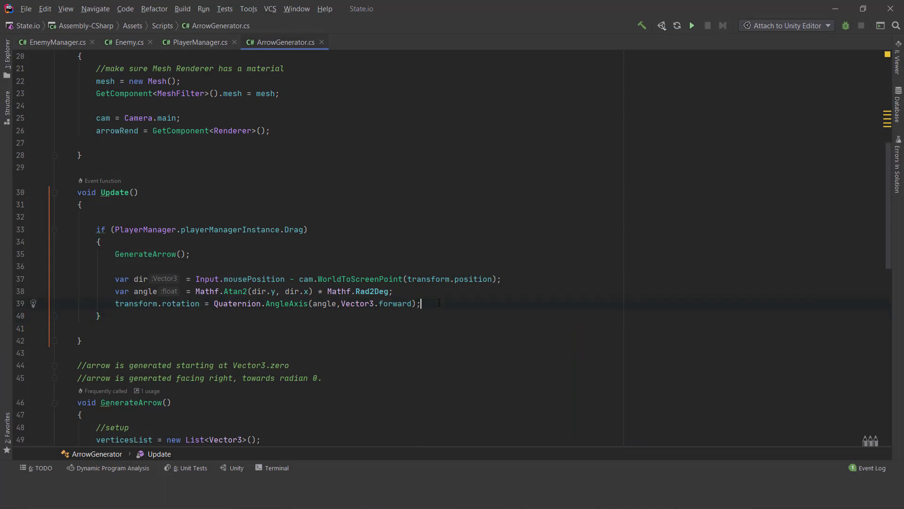
# - Switch to Rider to save the ArrowGenerator script, and return to Unity
pyautogui.scroll(-2, 423, 312)
pyautogui.scroll(1, 422, 312)
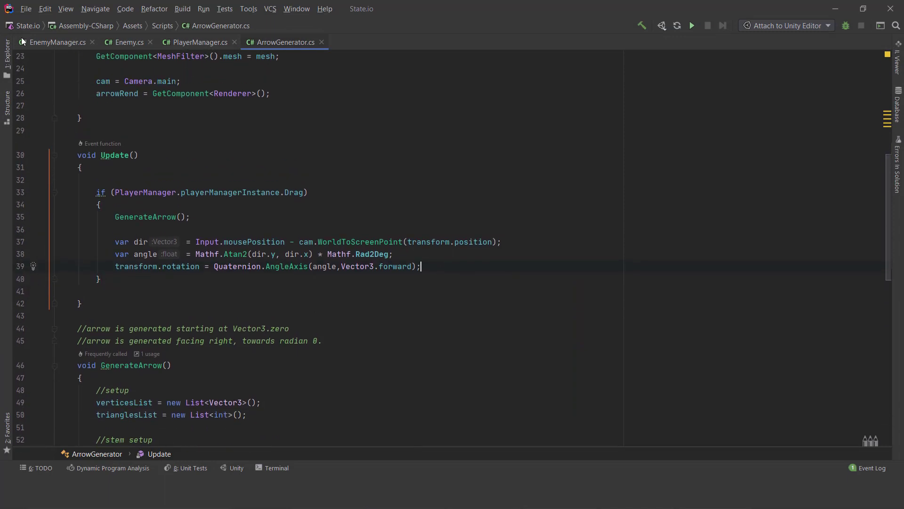
pyautogui.click(26, 11)
pyautogui.click(44, 50)
pyautogui.click(835, 9)
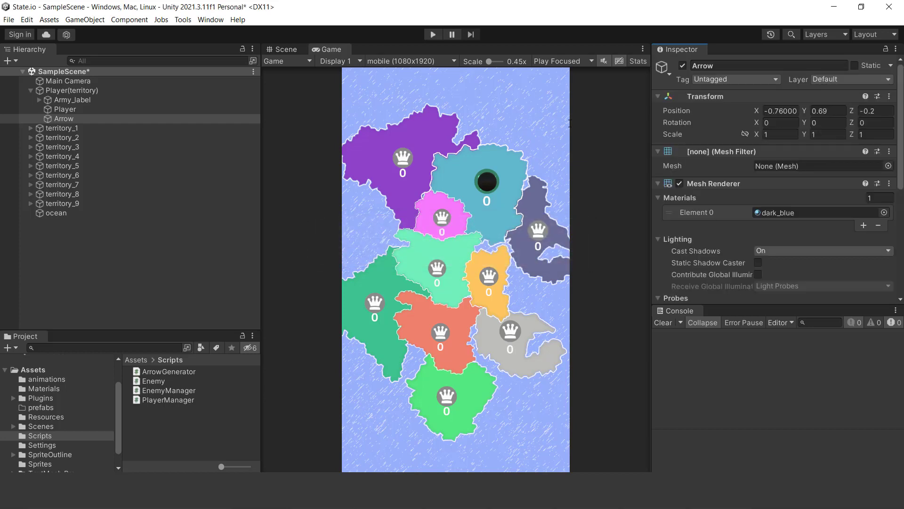
# - Paste the copied component values onto Arrow Generator: Stem Length 6.52, Stem Width 0.8, Tip Length 1, Tip Width 1.51
pyautogui.scroll(-5, 768, 203)
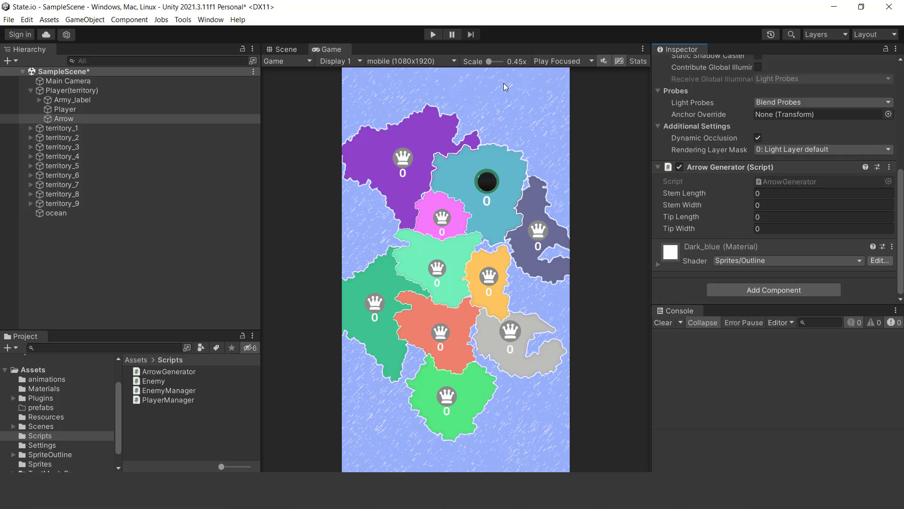
pyautogui.click(888, 167)
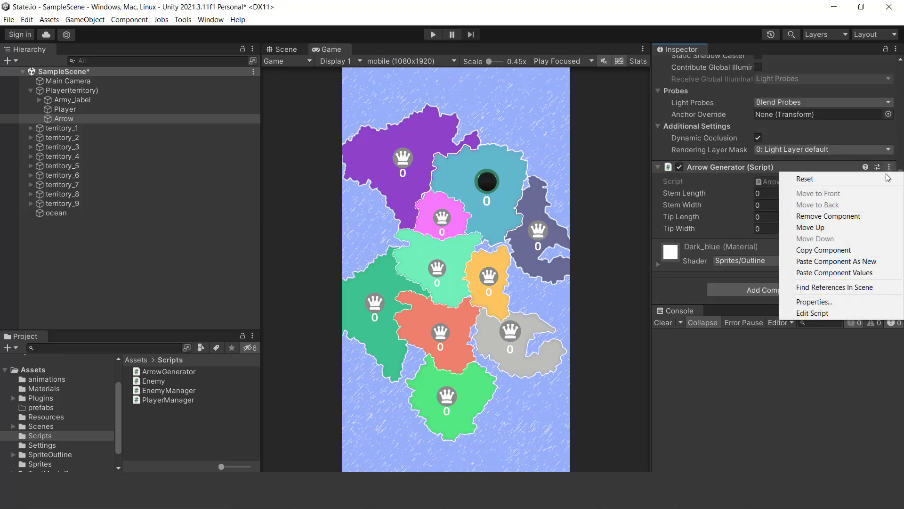
pyautogui.click(843, 272)
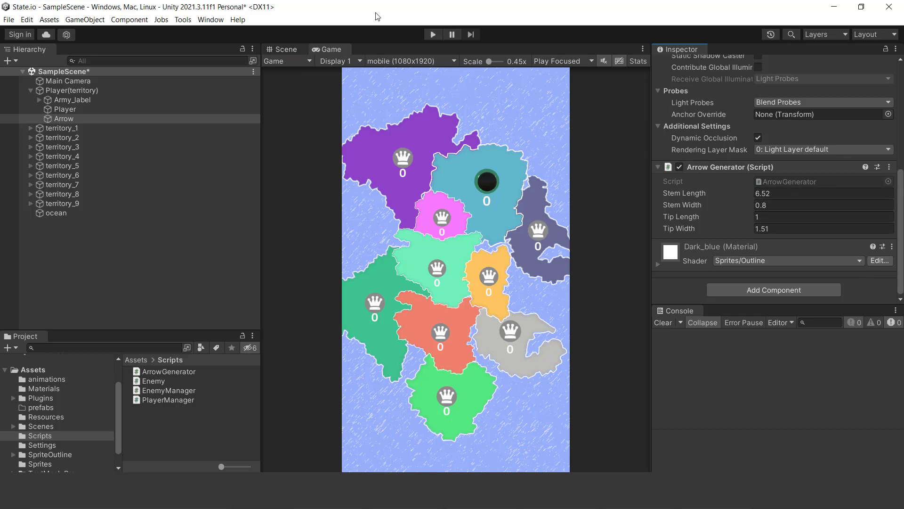
# - Run the game, pull the pointer away from the player's sphere in several directions to test the arrow, and stop it
pyautogui.click(433, 35)
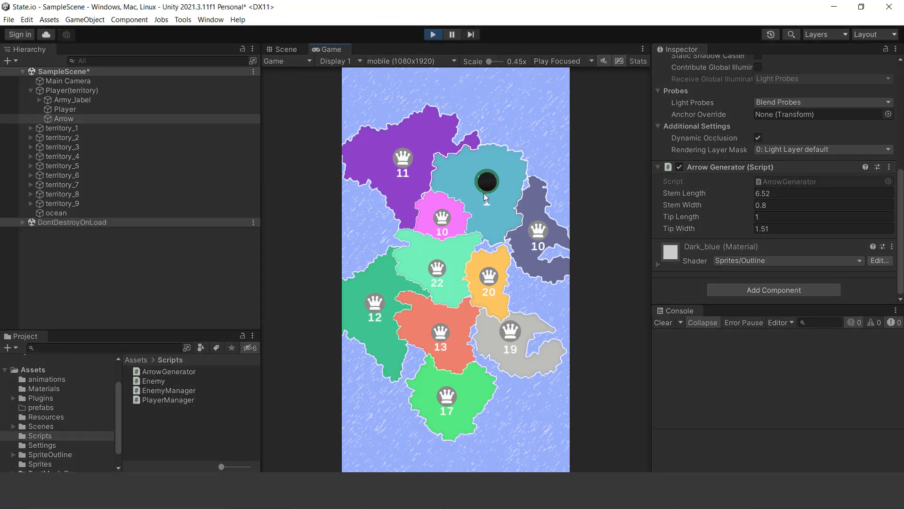
pyautogui.moveTo(487, 213); pyautogui.dragTo(440, 272)
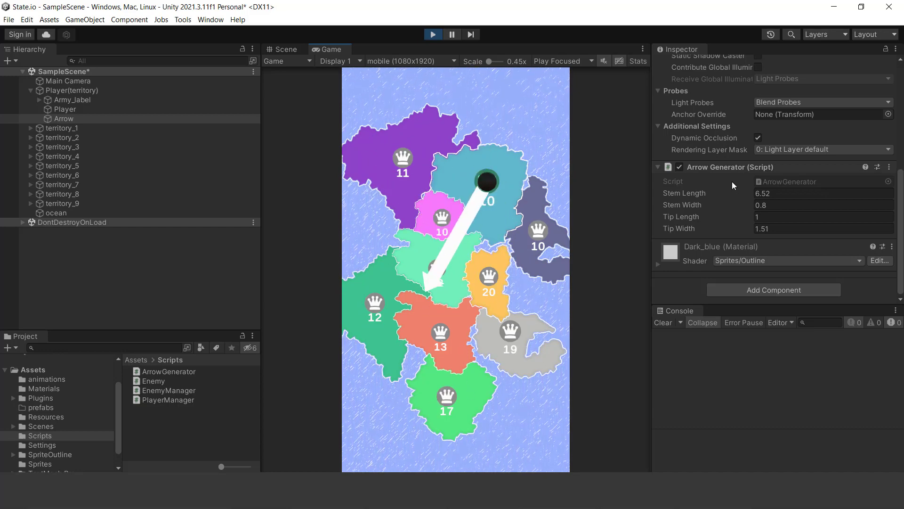
pyautogui.click(760, 193)
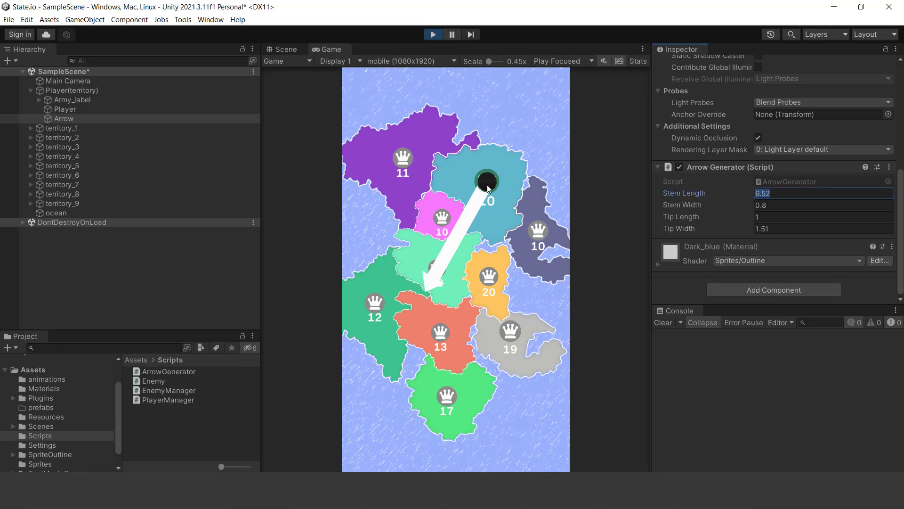
pyautogui.moveTo(487, 189); pyautogui.dragTo(451, 149)
pyautogui.click(432, 37)
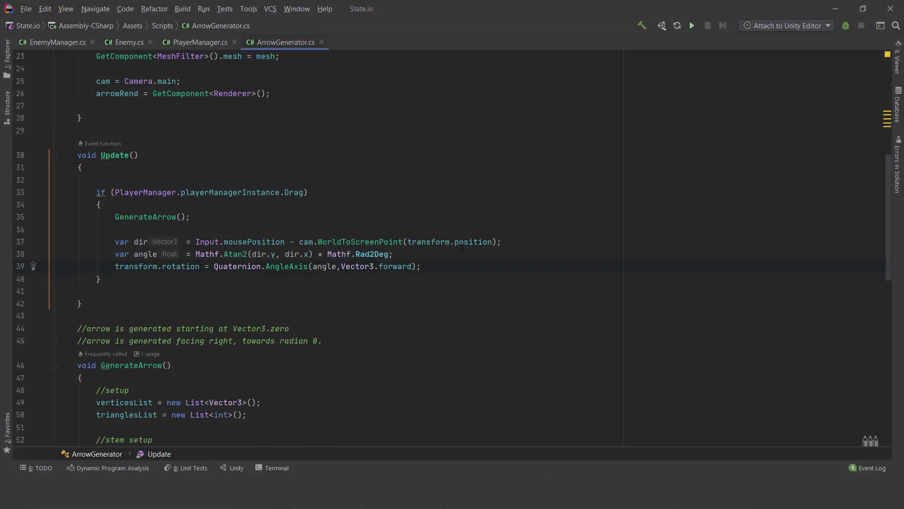
# - In ArrowGenerator.cs in Rider, declare a variable offset as PlayerManager.playerManagerInstance.transform.position - transform.position below the rotation line
pyautogui.press('Return')
pyautogui.press('Return')
pyautogui.write('var off')
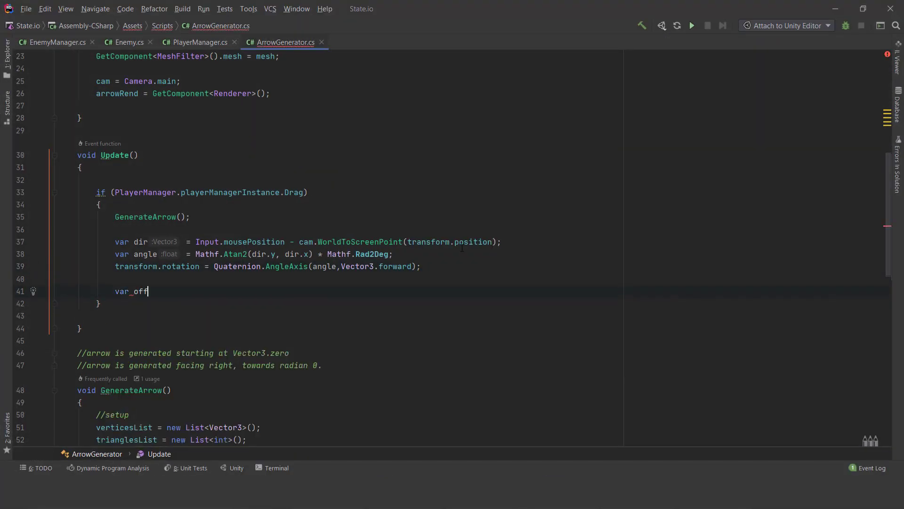
pyautogui.write('set = ')
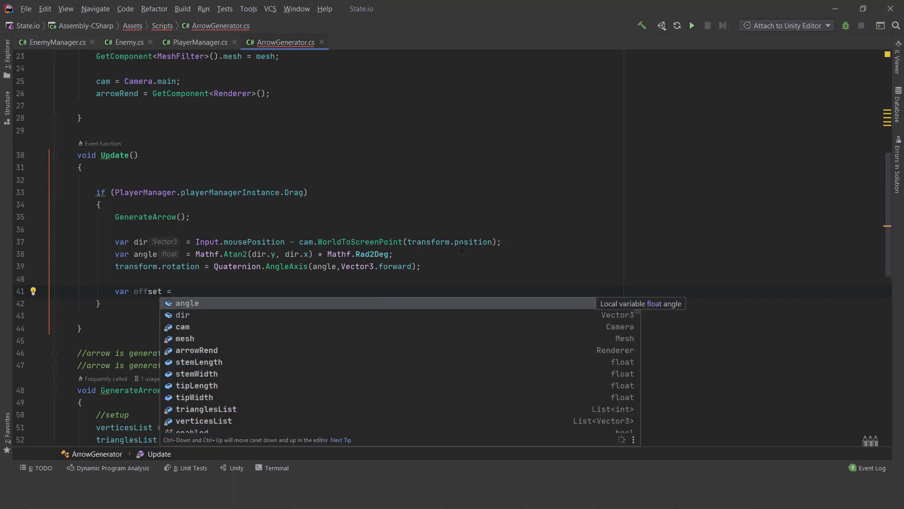
pyautogui.write('playerManager.playerManagerInstance.t')
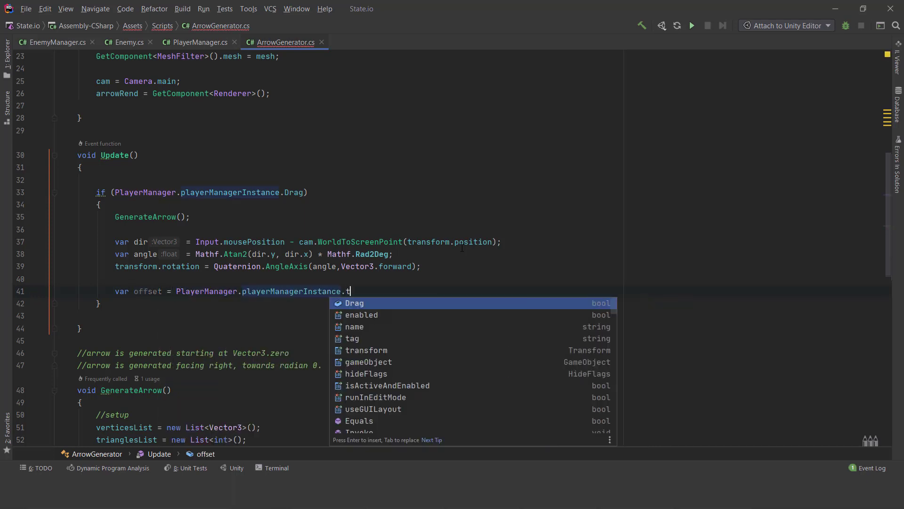
pyautogui.write('ransform.position - transform.position;')
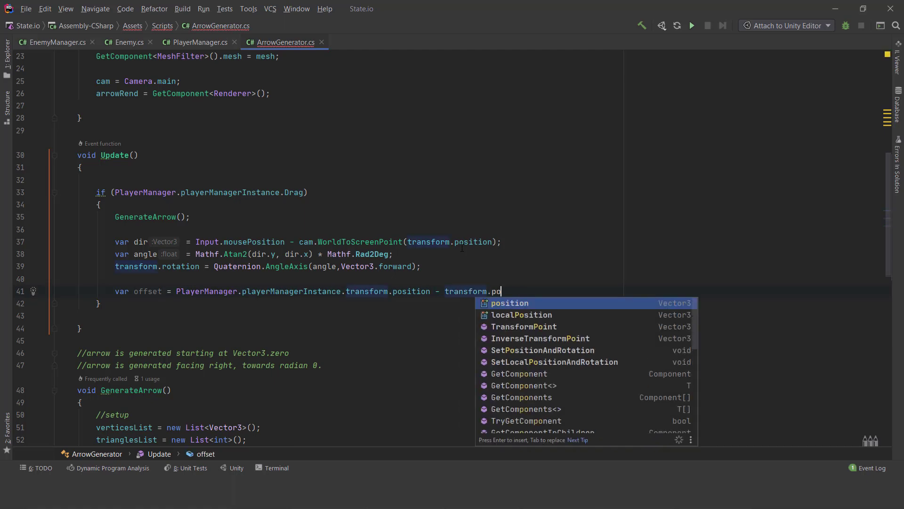
# - Finish the offset declaration and add stemLength = offset.magnitude; below it inside the Drag condition of Update
pyautogui.press('Return')
pyautogui.press('Return')
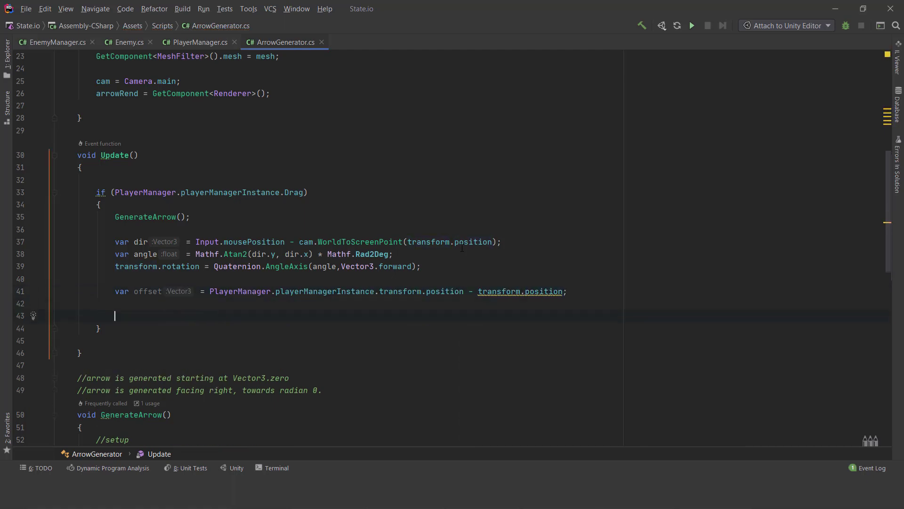
pyautogui.scroll(8, 452, 245)
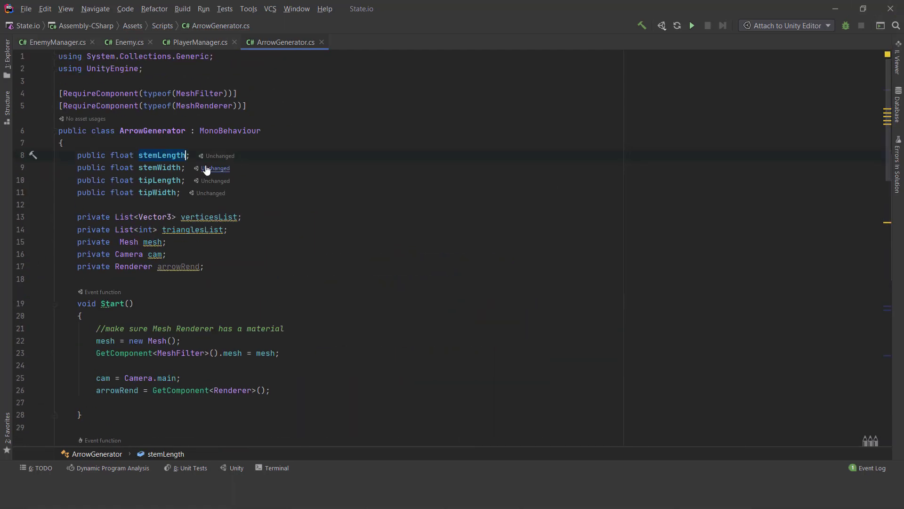
pyautogui.scroll(-10, 197, 197)
pyautogui.click(173, 235)
pyautogui.write('stemLength')
pyautogui.write('= offset.magnitude')
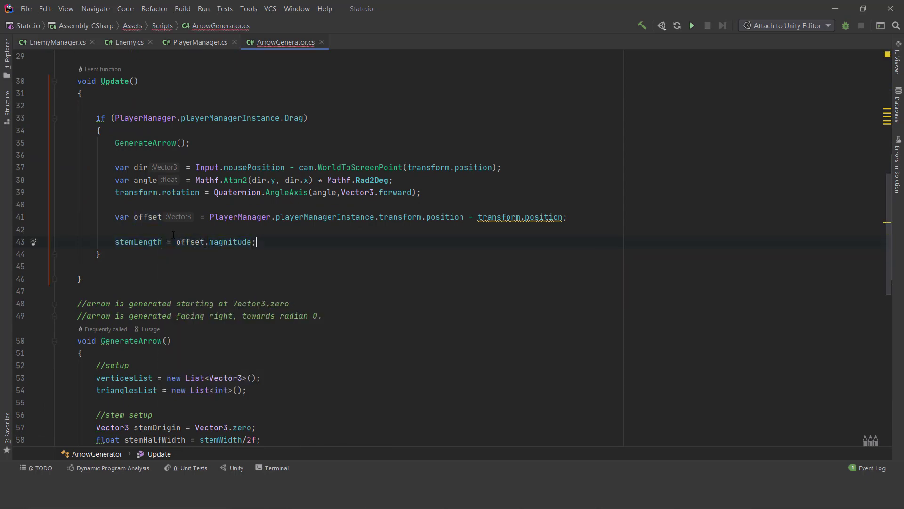
# - Add an else block after the Drag condition in Update that sets stemLength = 0f;
pyautogui.scroll(-3, 85, 222)
pyautogui.scroll(2, 86, 222)
pyautogui.click(122, 214)
pyautogui.press('Return')
pyautogui.press('Return')
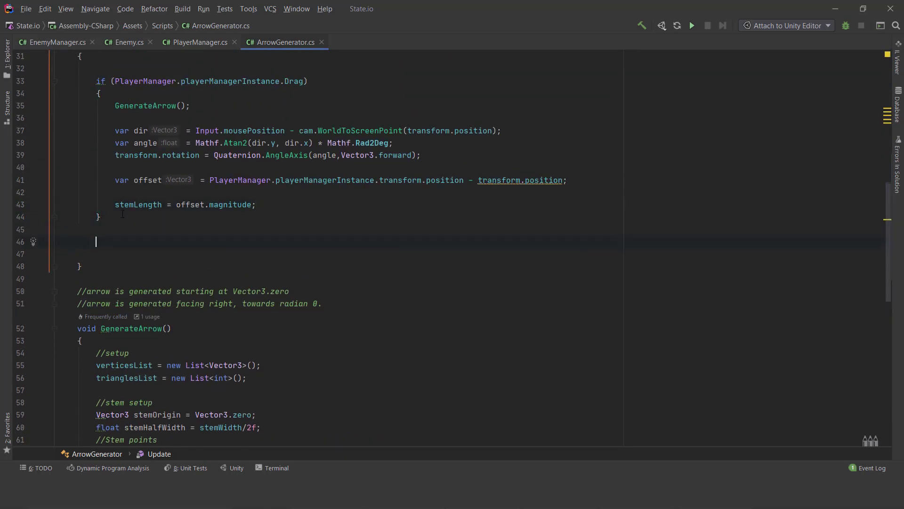
pyautogui.press('BackSpace')
pyautogui.write('else')
pyautogui.press('Return')
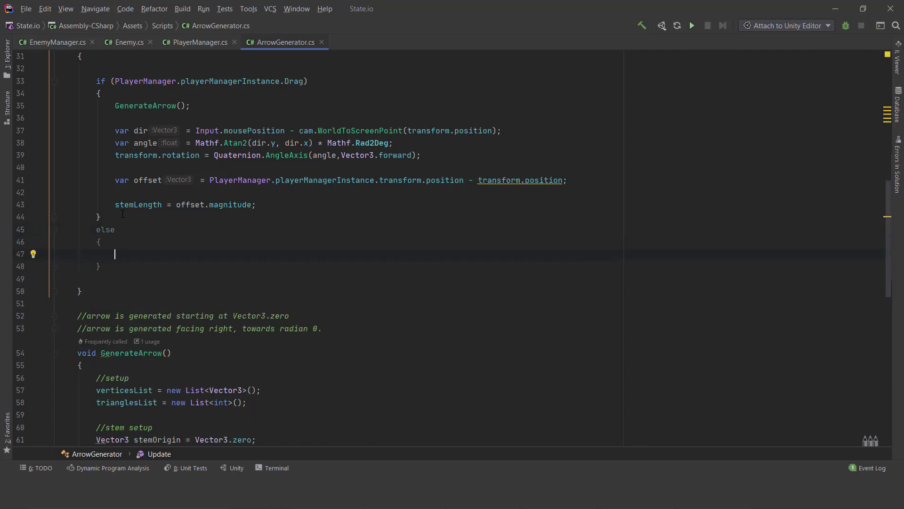
pyautogui.scroll(1, 123, 214)
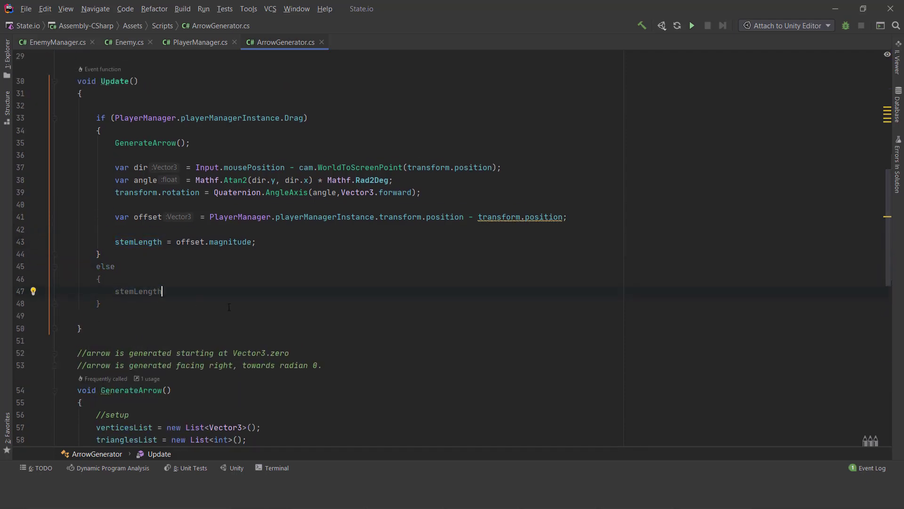
pyautogui.write('= 0f;')
# - Add arrowRend.enabled = true; below the stemLength = offset.magnitude line in the Drag block
pyautogui.scroll(1, 291, 332)
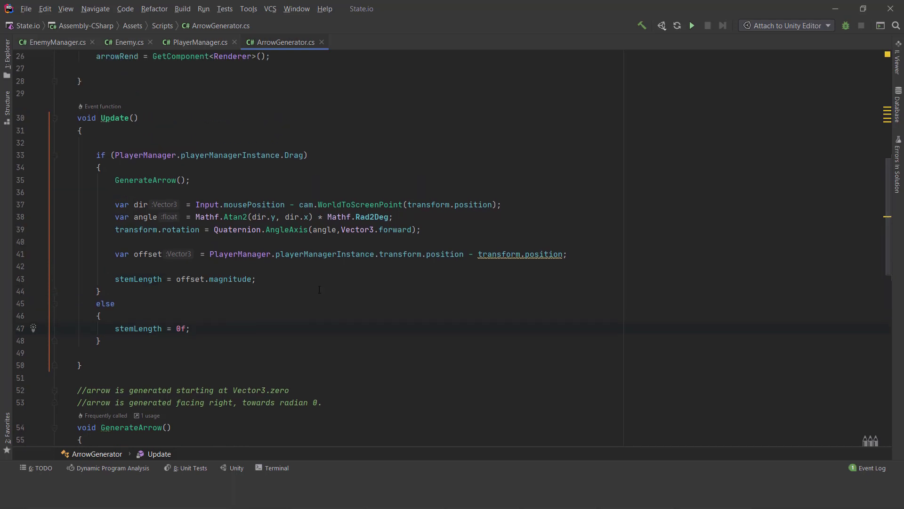
pyautogui.scroll(3, 200, 253)
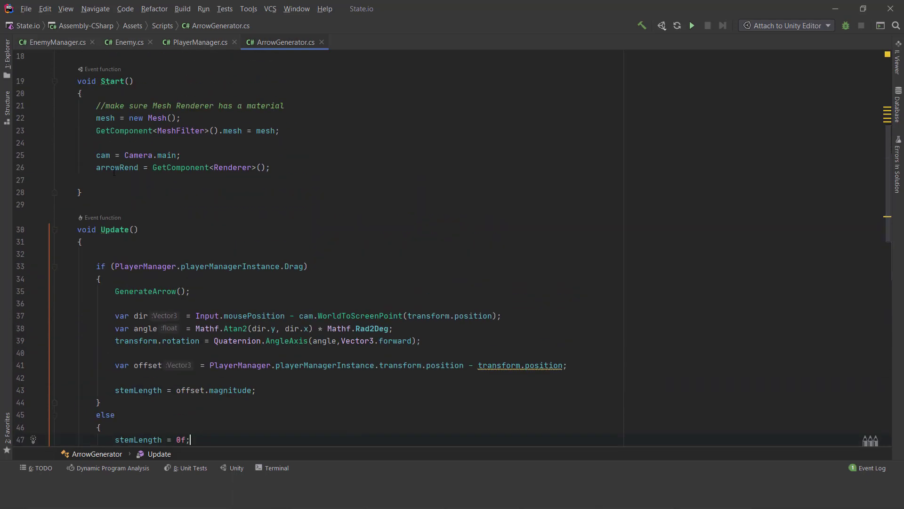
pyautogui.click(118, 167)
pyautogui.scroll(-2, 118, 165)
pyautogui.click(120, 118)
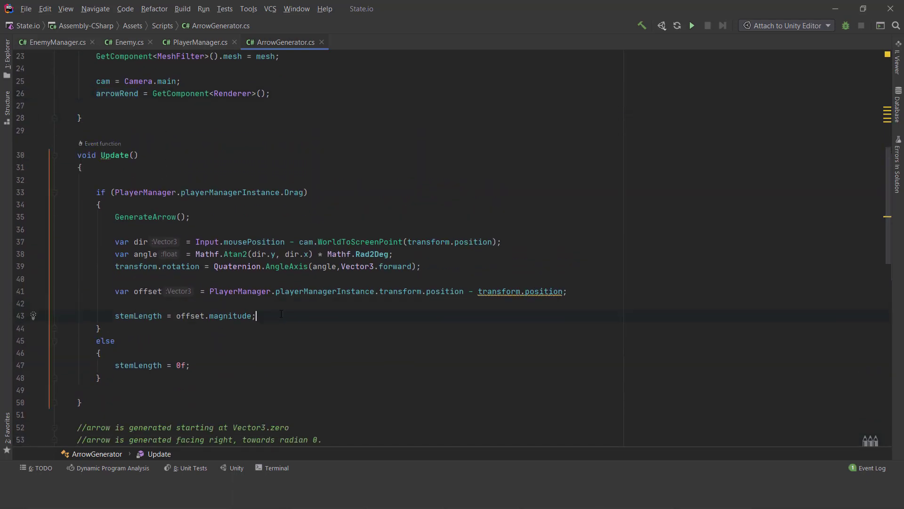
pyautogui.press('Return')
pyautogui.press('Return')
pyautogui.write('arrowRend = tru')
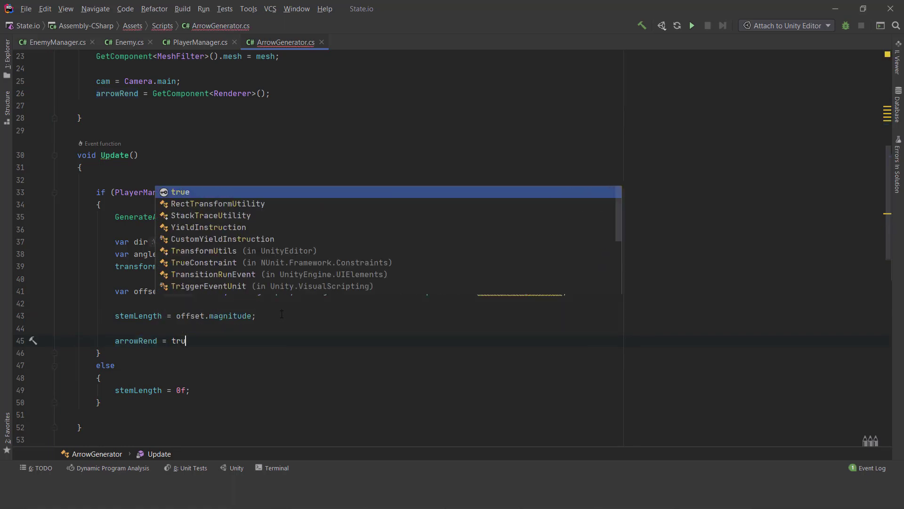
pyautogui.write('e;')
pyautogui.scroll(-3, 179, 234)
pyautogui.write('.enabled')
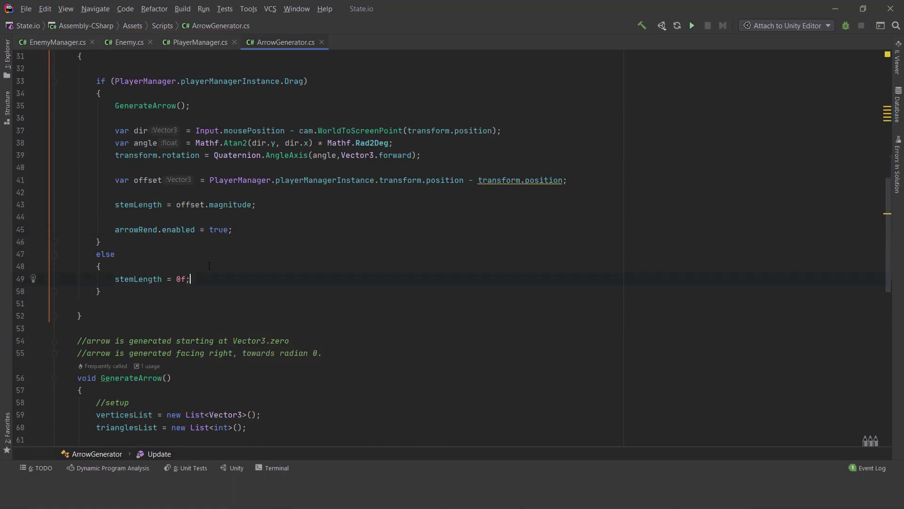
# - Add arrowRend.enabled = false; below stemLength = 0f; in the else block
pyautogui.press('Return')
pyautogui.write('arrowRend.enabled = true;')
pyautogui.write('alse')
pyautogui.click(239, 303)
pyautogui.scroll(3, 301, 269)
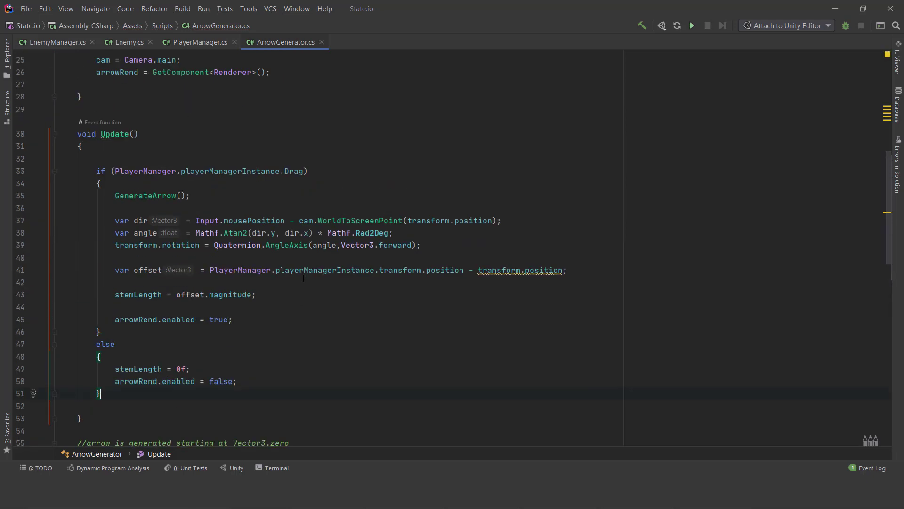
# - Save the ArrowGenerator script and switch back to Unity
pyautogui.click(26, 8)
pyautogui.press('Escape')
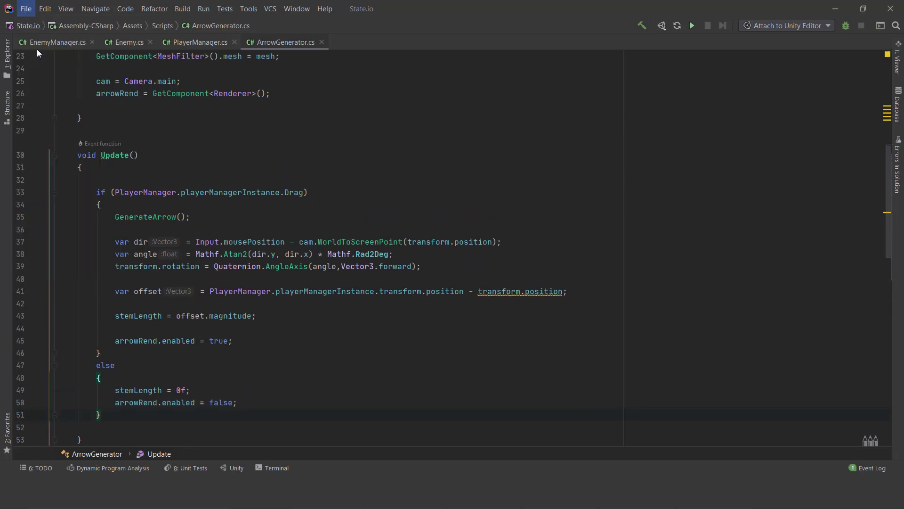
pyautogui.click(833, 9)
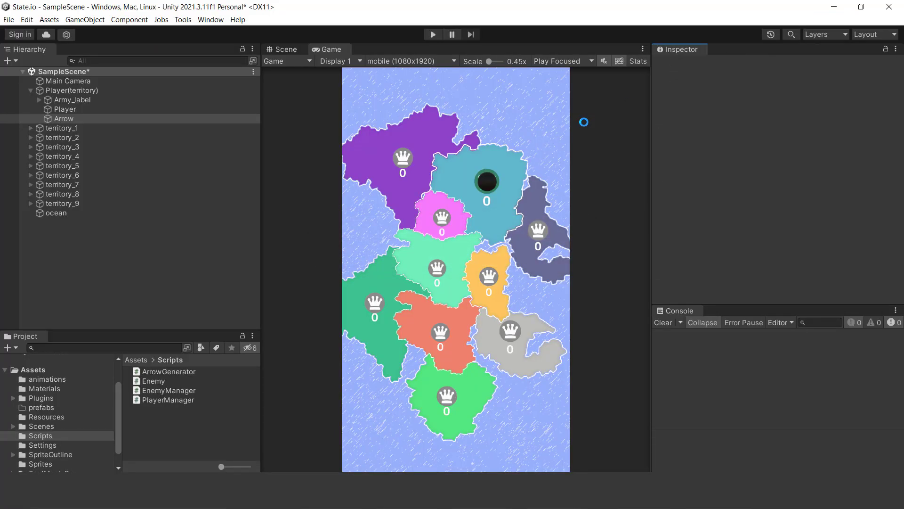
# - Review the Mesh Renderer and Arrow Generator component settings of the Arrow object
pyautogui.scroll(-3, 770, 184)
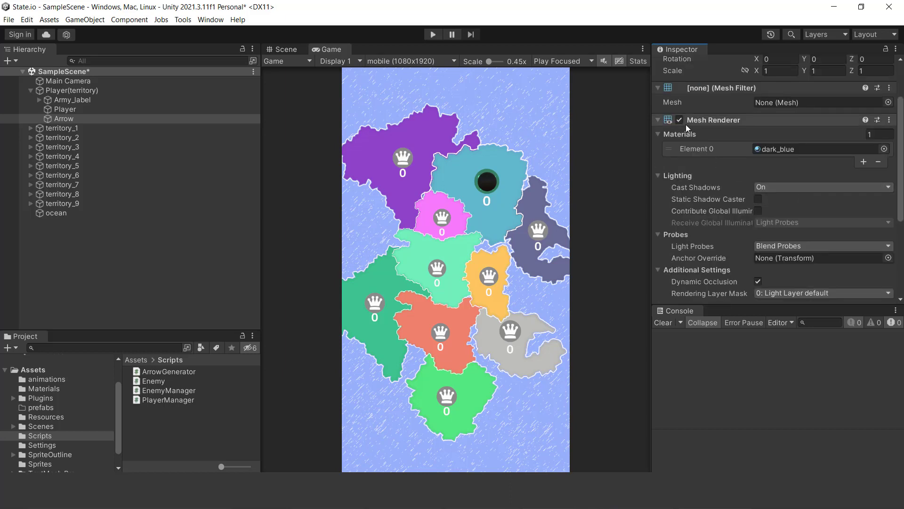
pyautogui.click(681, 123)
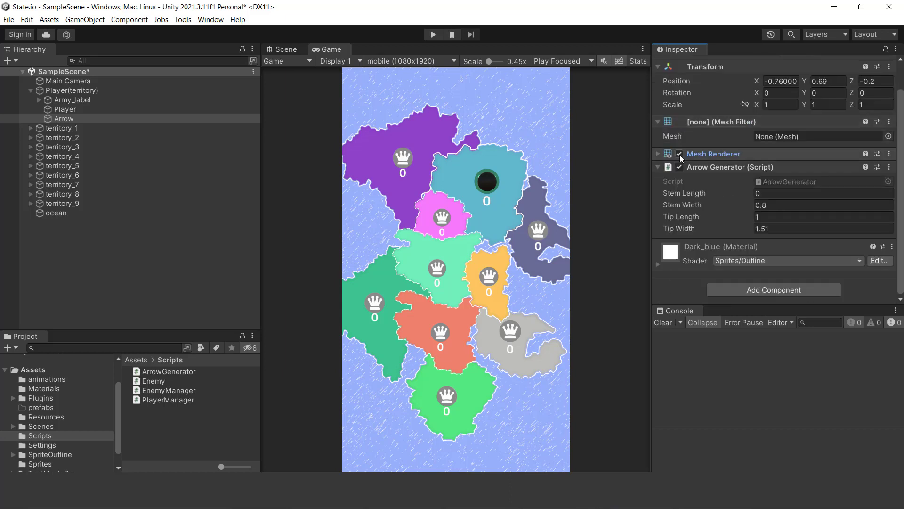
pyautogui.click(658, 155)
pyautogui.scroll(-4, 752, 226)
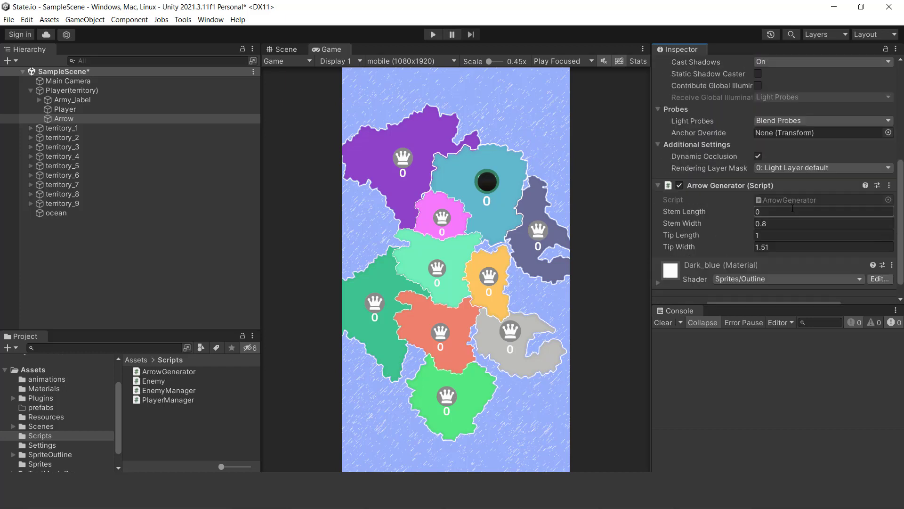
# - Run the game and pull from the player's sphere toward the neighbouring territories to test the stretching arrow
pyautogui.click(431, 34)
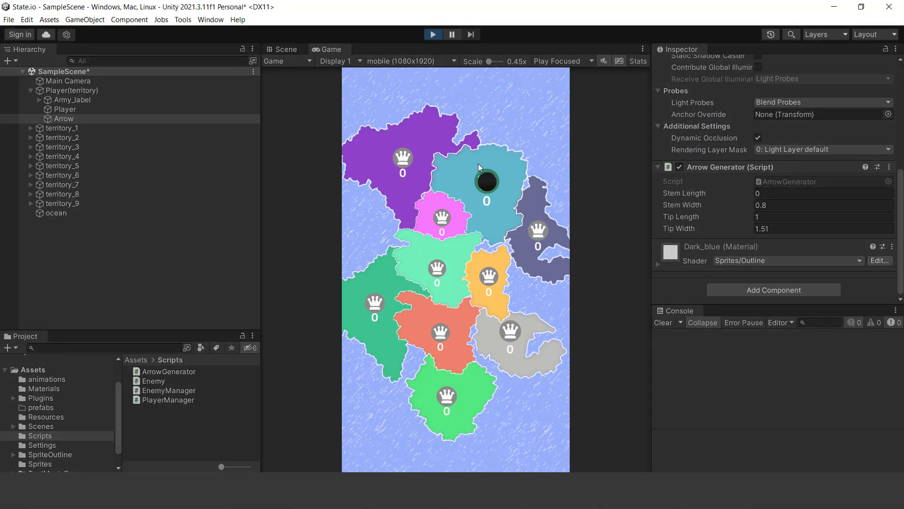
pyautogui.moveTo(489, 185); pyautogui.dragTo(402, 259)
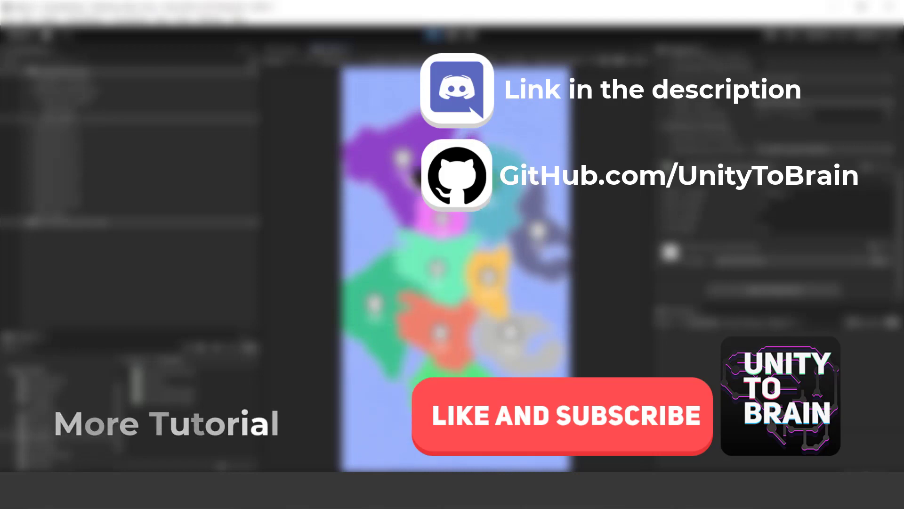